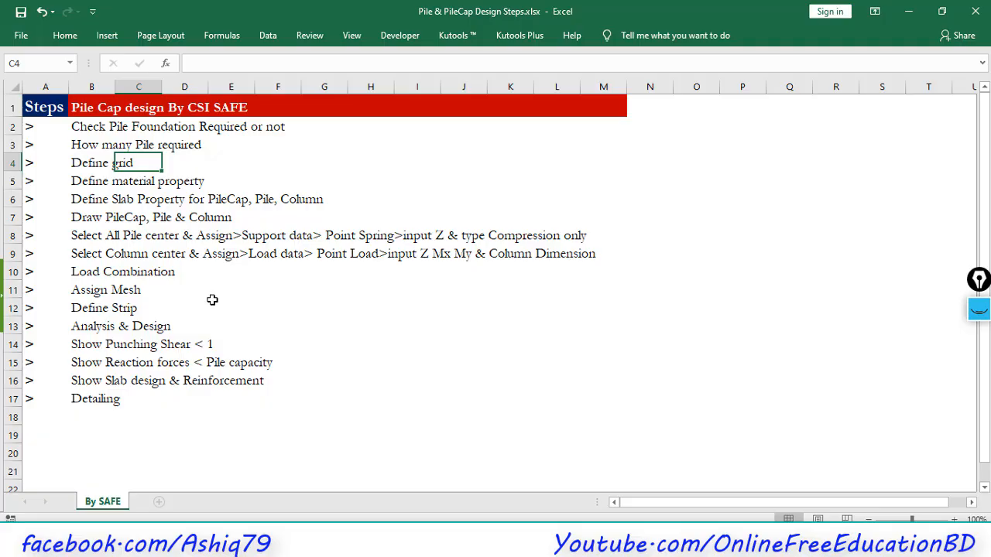
Step: Highlight the whole "Check Pile Foundation Required or not" row with a light orange fill
{"action": "left_click", "coordinate": [12, 126]}
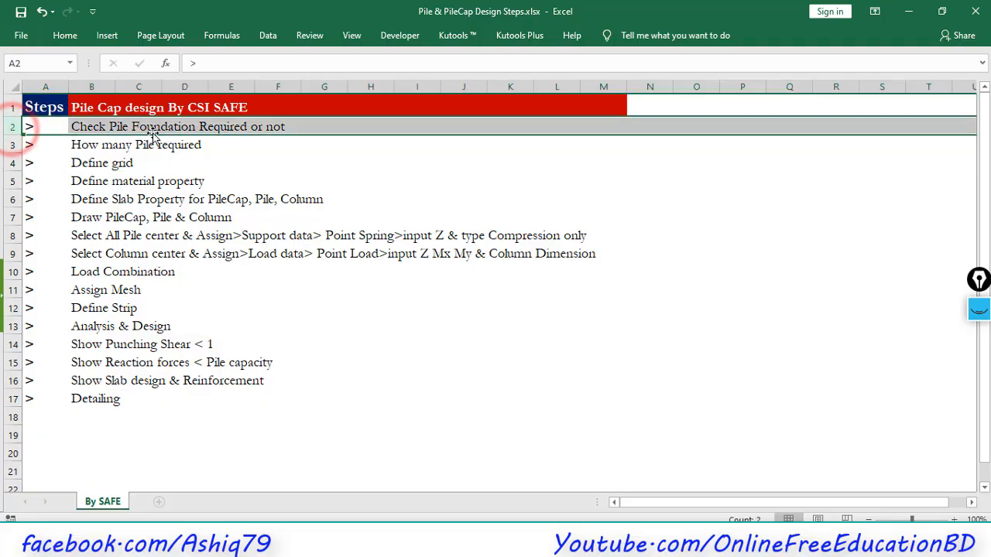
{"action": "left_click", "coordinate": [54, 34]}
{"action": "left_click", "coordinate": [223, 81]}
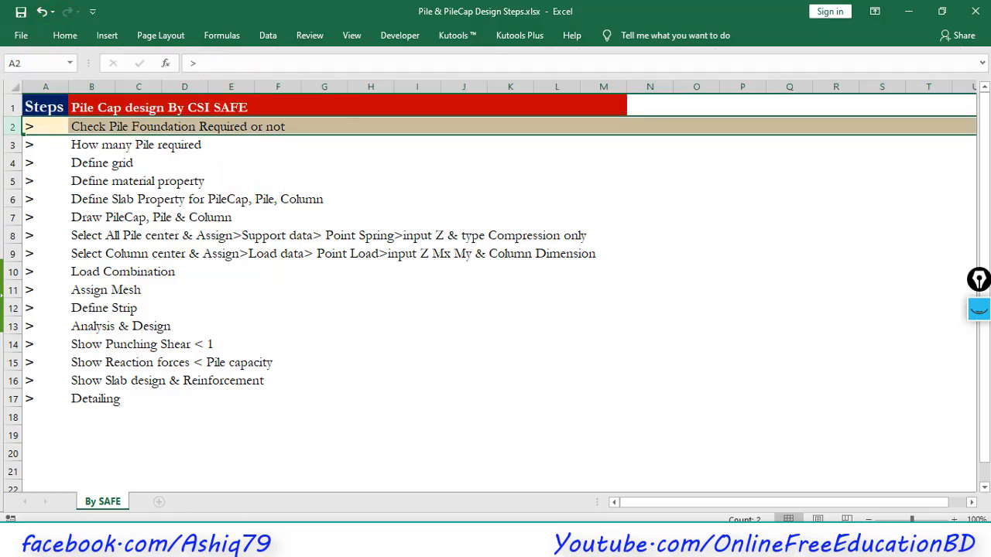
Step: Switch to the 3. Pile Foundation Design.xlsx workbook and examine the bearing capacity input cells for bore holes BH-01 to BH-10
{"action": "left_click", "coordinate": [188, 486]}
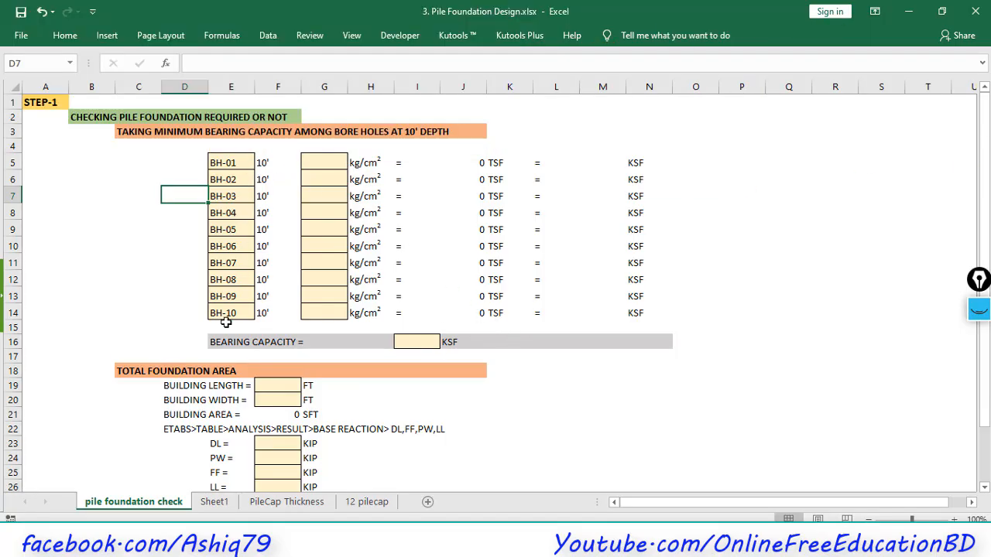
{"action": "left_click_drag", "start_coordinate": [323, 165], "coordinate": [324, 296]}
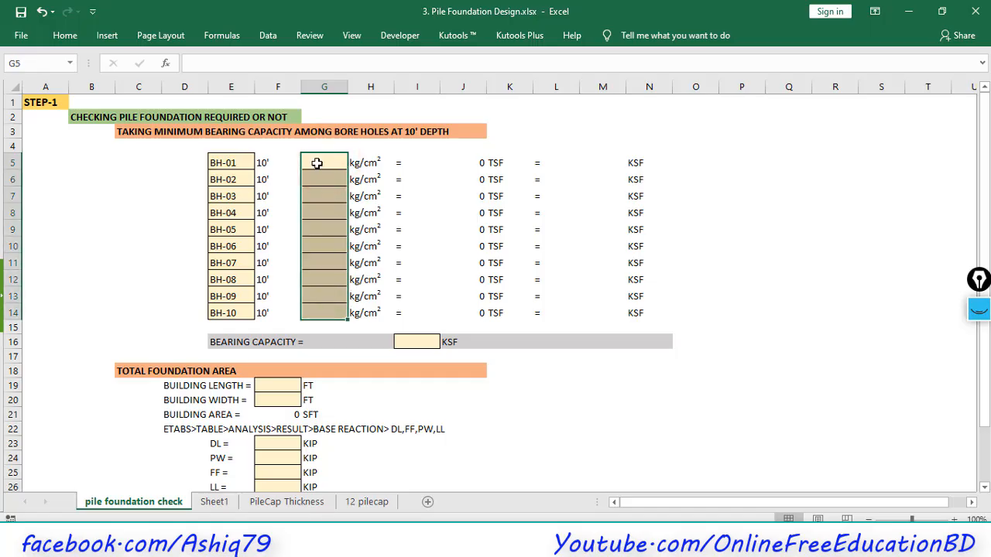
{"action": "left_click", "coordinate": [322, 165]}
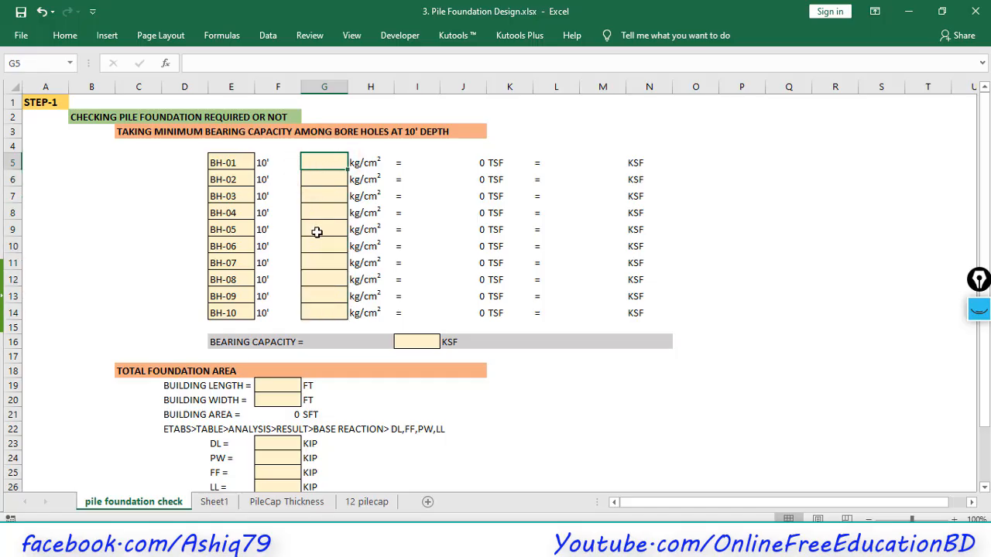
{"action": "left_click", "coordinate": [326, 177]}
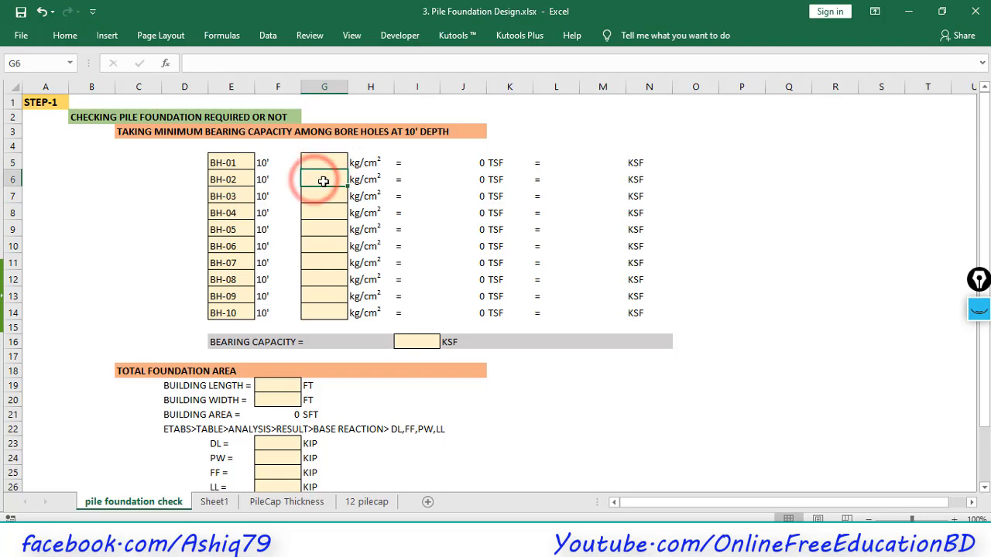
{"action": "left_click_drag", "start_coordinate": [327, 161], "coordinate": [329, 248]}
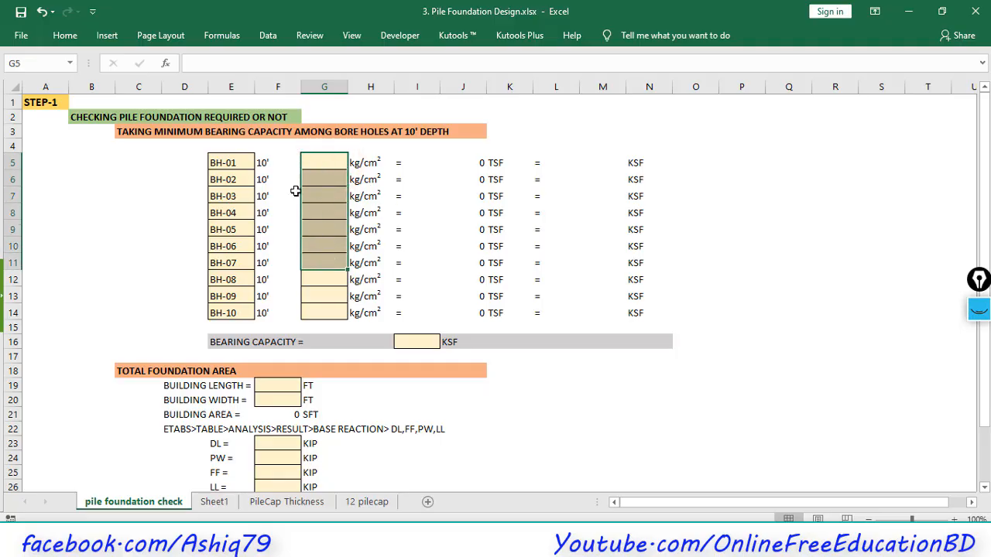
Step: Look up the allowable bearing capacity of improved ground in soil report.docx and enter 4 KSF as the sheet's bearing capacity
{"action": "left_click", "coordinate": [421, 346]}
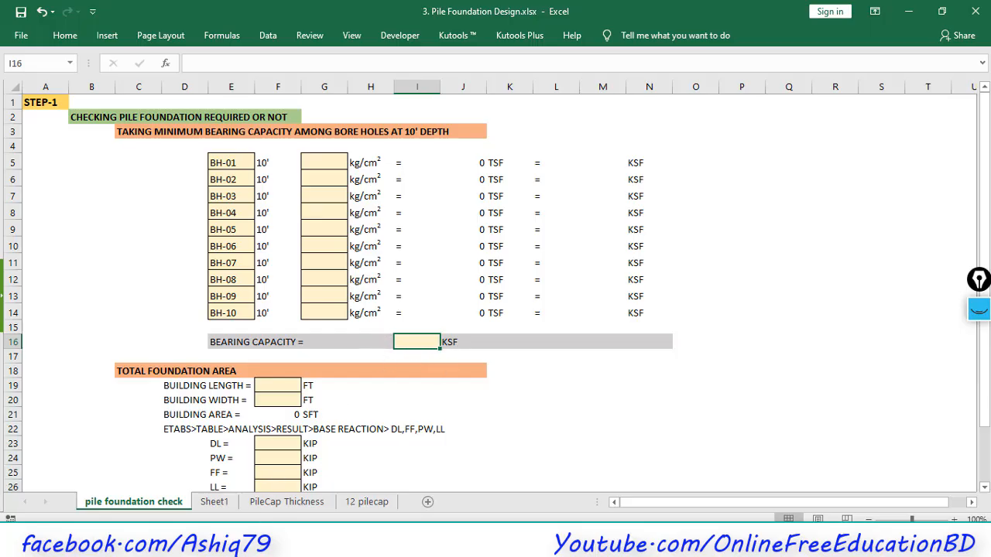
{"action": "key", "text": "alt+Tab"}
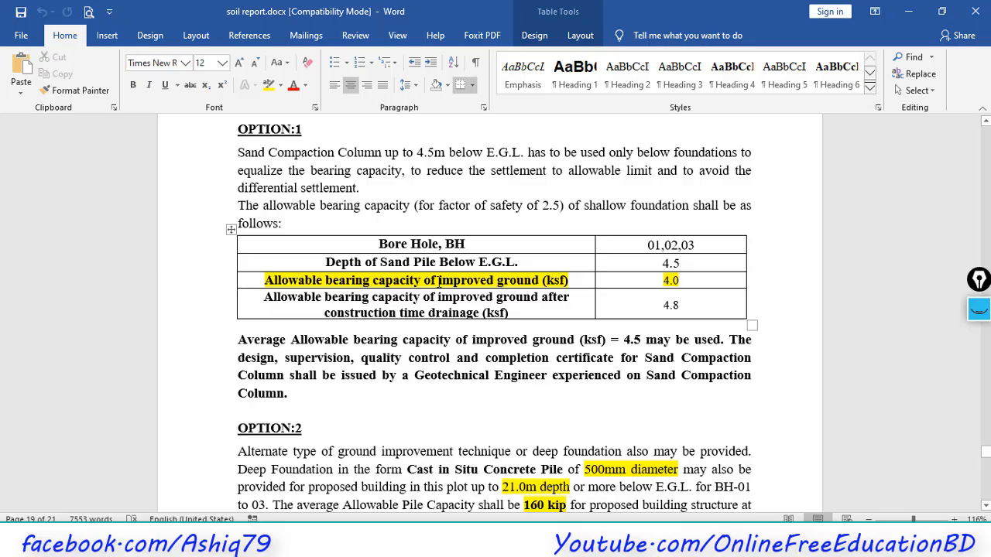
{"action": "double_click", "coordinate": [682, 280]}
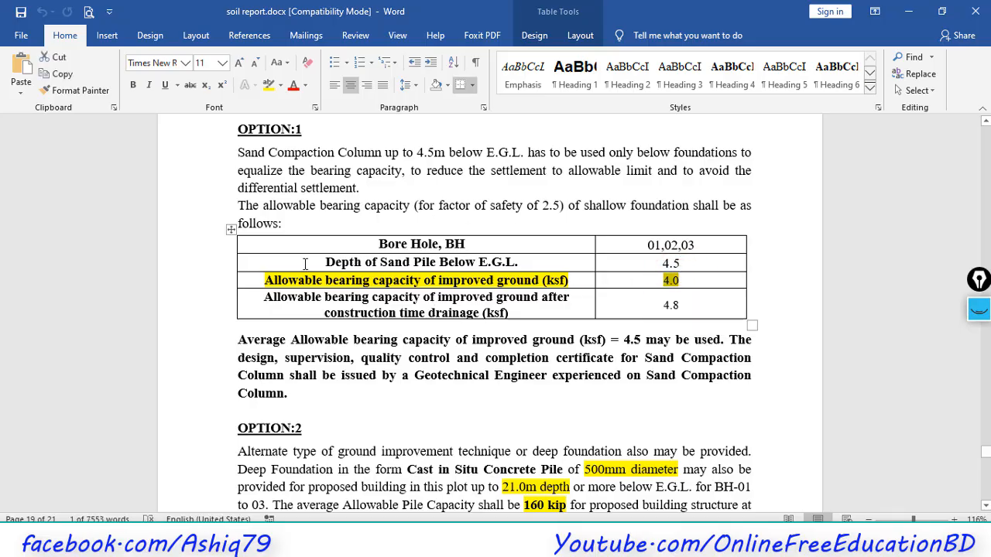
{"action": "left_click", "coordinate": [685, 281]}
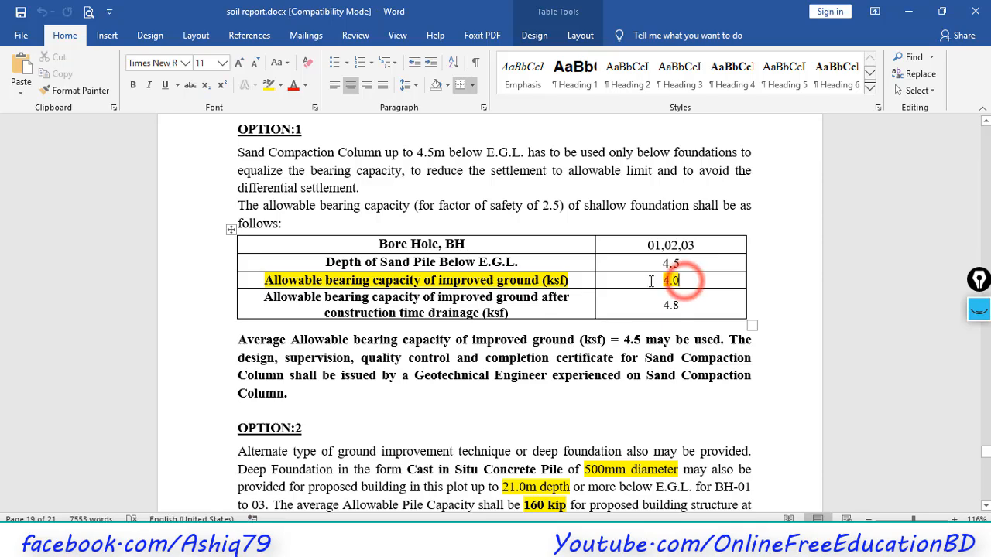
{"action": "left_click", "coordinate": [909, 10]}
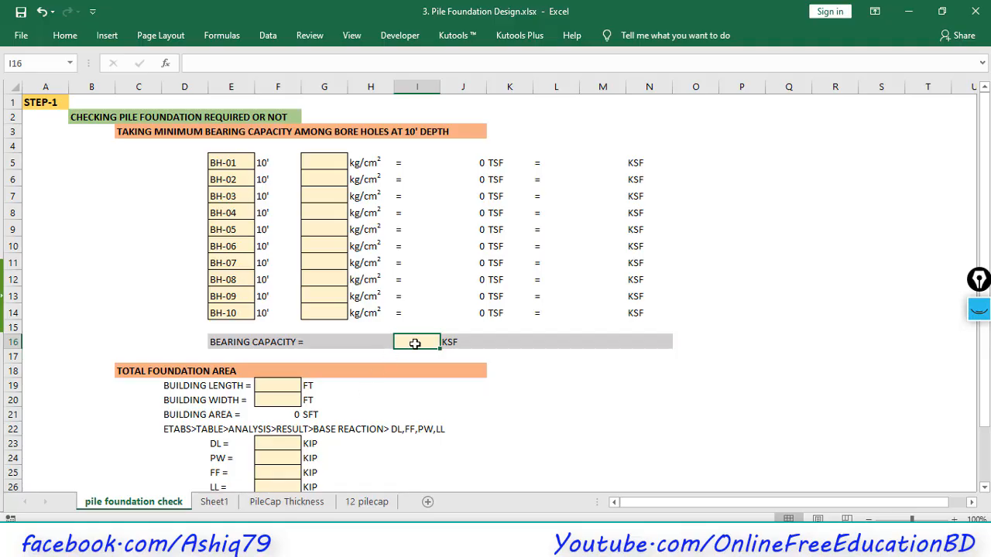
{"action": "type", "text": "4"}
{"action": "key", "text": "Return"}
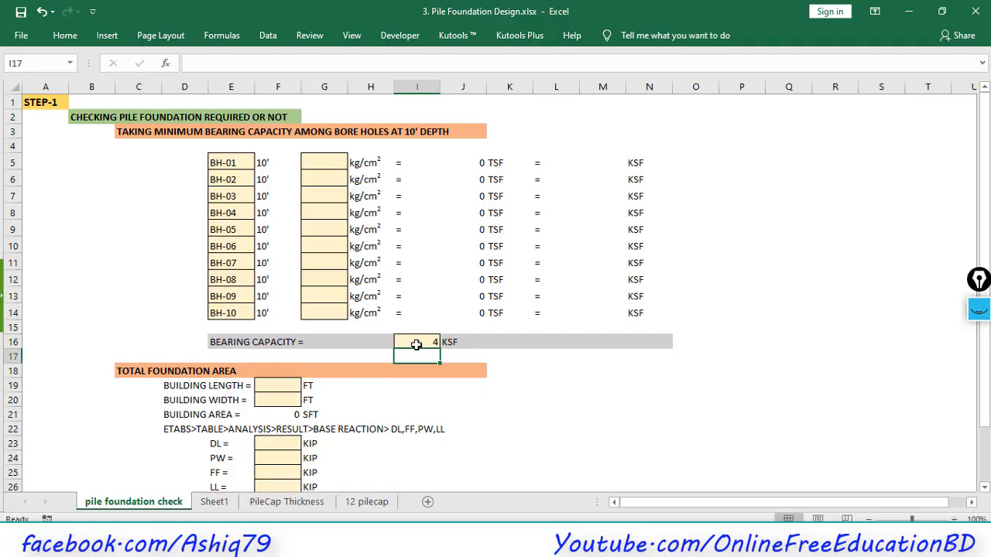
Step: Switch to AutoCAD and add a linear dimension across the full horizontal length of the building outline in the column layout plan
{"action": "left_click", "coordinate": [269, 386]}
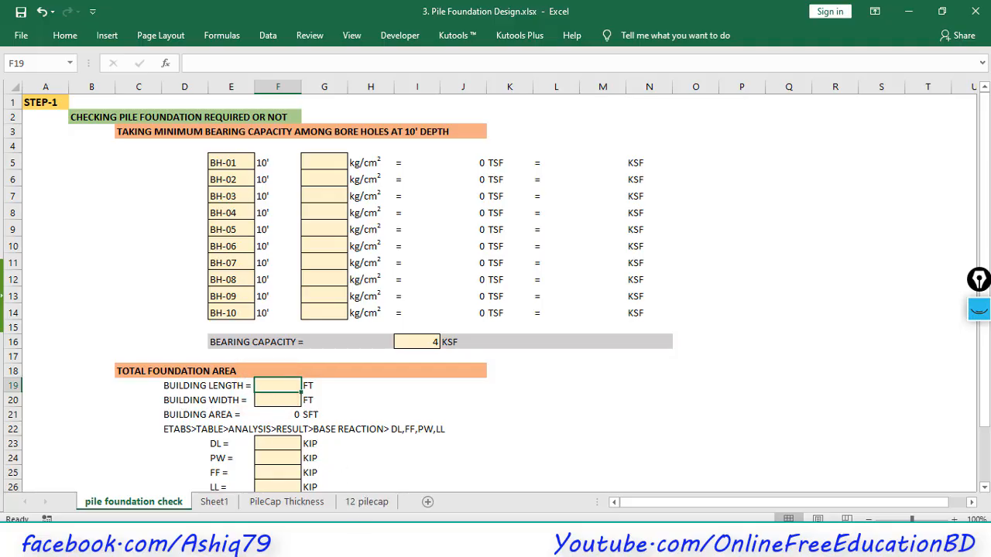
{"action": "left_click", "coordinate": [309, 538]}
{"action": "scroll", "coordinate": [327, 376], "scroll_direction": "down", "scroll_amount": 4}
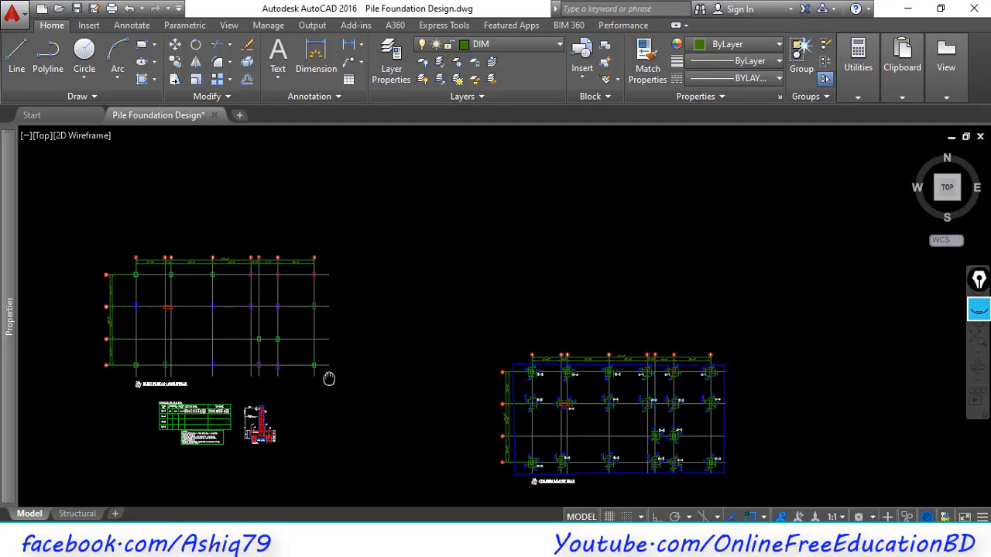
{"action": "scroll", "coordinate": [588, 398], "scroll_direction": "up", "scroll_amount": 4}
{"action": "middle_click_drag", "start_coordinate": [589, 398], "coordinate": [389, 294]}
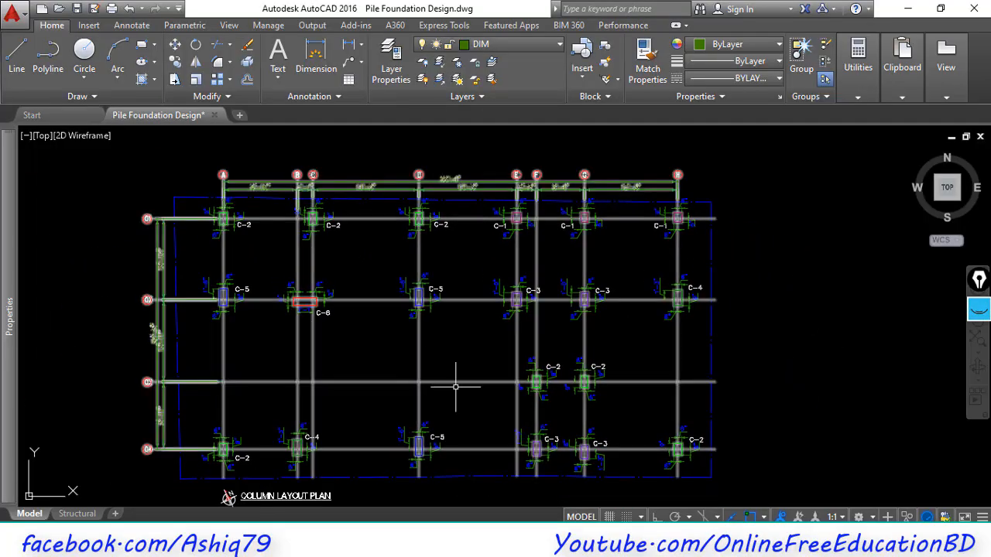
{"action": "middle_click_drag", "start_coordinate": [372, 393], "coordinate": [373, 376]}
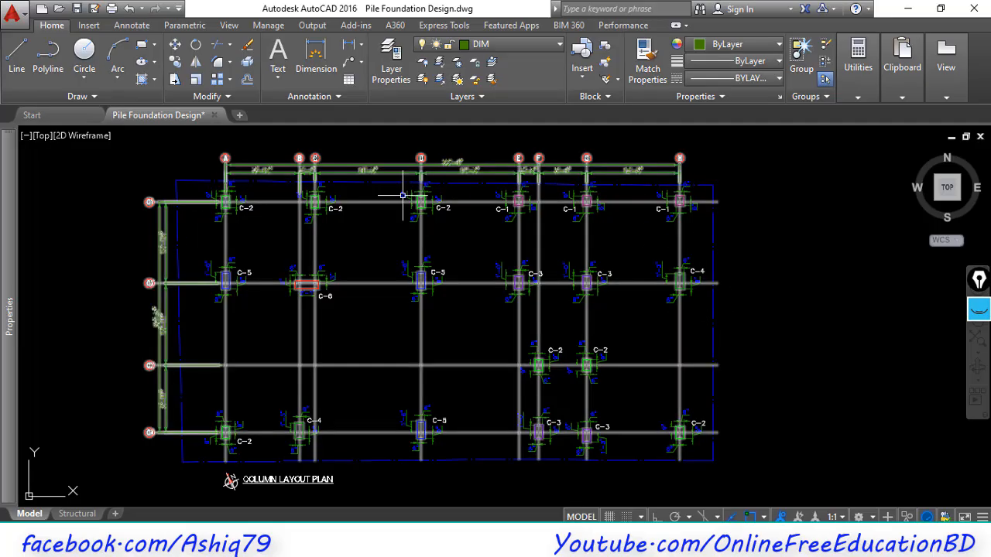
{"action": "left_click", "coordinate": [177, 271]}
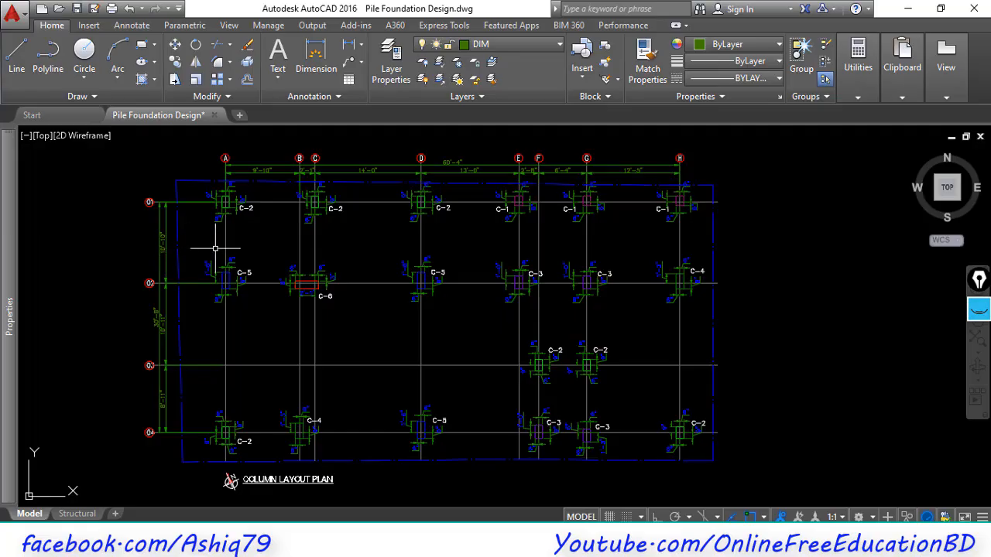
{"action": "left_click", "coordinate": [346, 48]}
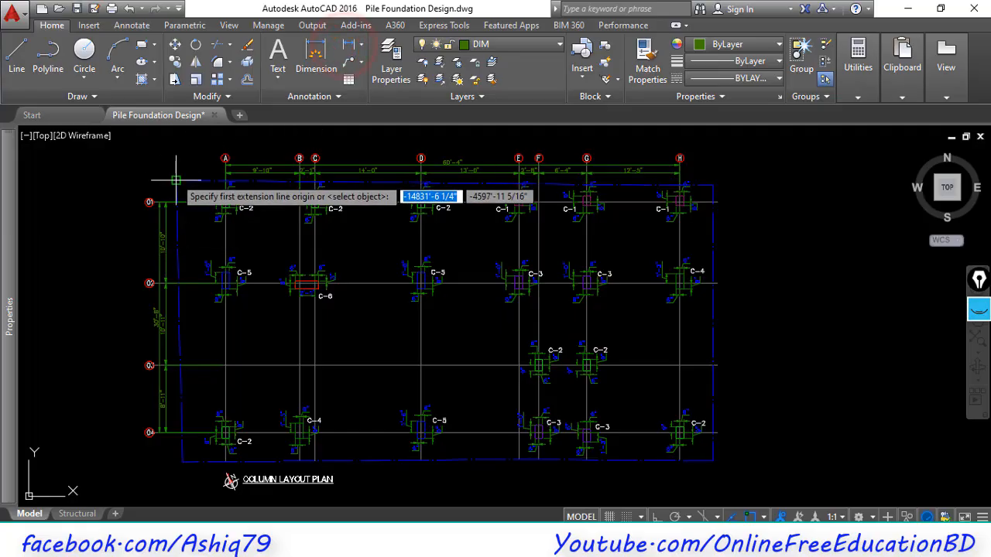
{"action": "left_click", "coordinate": [176, 180]}
{"action": "left_click", "coordinate": [712, 181]}
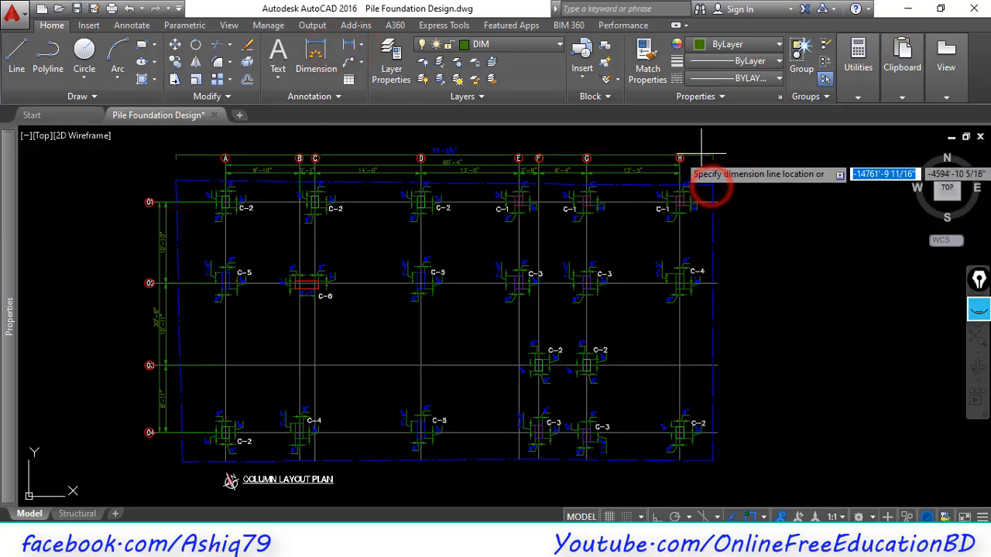
{"action": "left_click", "coordinate": [700, 149]}
{"action": "scroll", "coordinate": [450, 144], "scroll_direction": "up", "scroll_amount": 2}
{"action": "scroll", "coordinate": [449, 144], "scroll_direction": "up", "scroll_amount": 5}
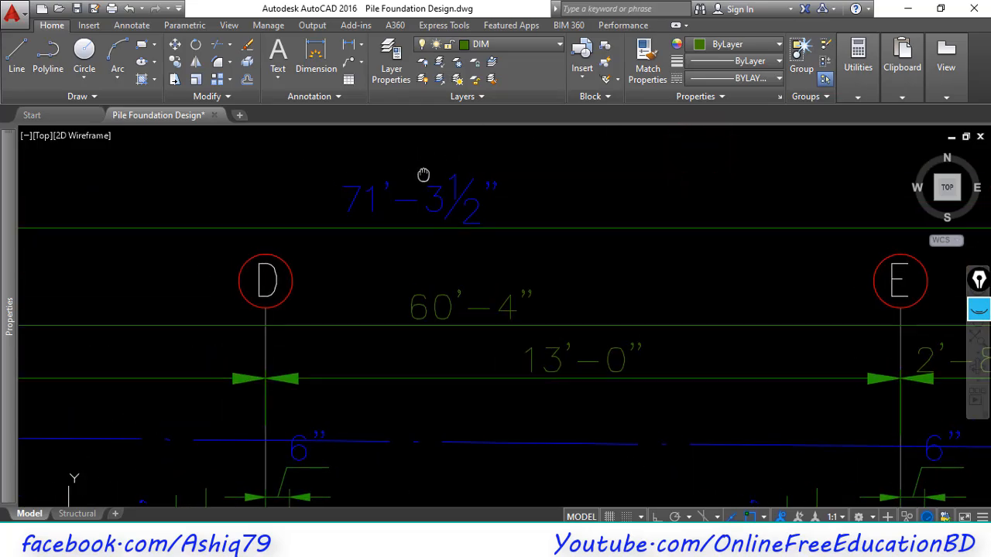
Step: Add a vertical linear dimension for the building outline's width beside the column layout plan
{"action": "scroll", "coordinate": [457, 184], "scroll_direction": "down", "scroll_amount": 6}
{"action": "scroll", "coordinate": [553, 222], "scroll_direction": "up", "scroll_amount": 2}
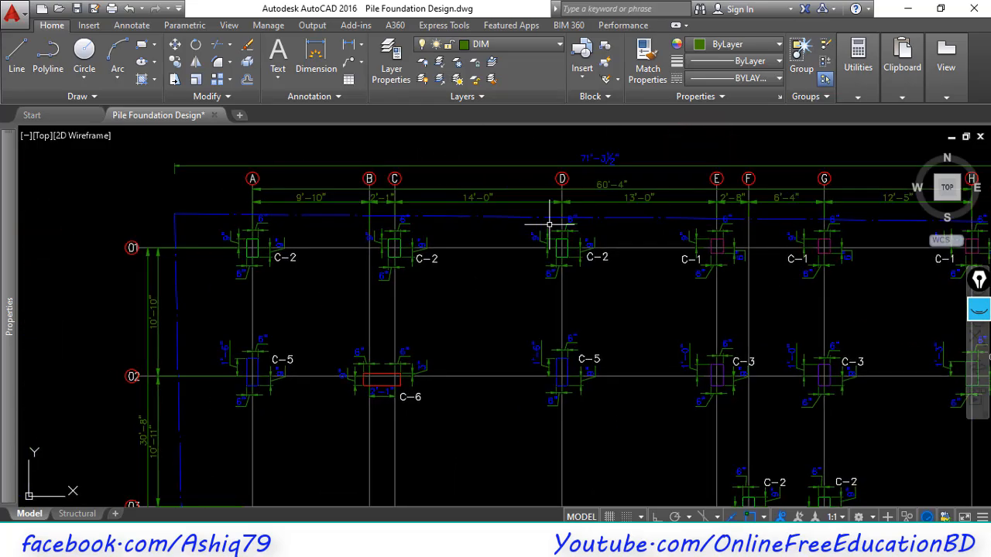
{"action": "scroll", "coordinate": [442, 336], "scroll_direction": "down", "scroll_amount": 3}
{"action": "scroll", "coordinate": [366, 249], "scroll_direction": "down", "scroll_amount": 1}
{"action": "left_click", "coordinate": [349, 44]}
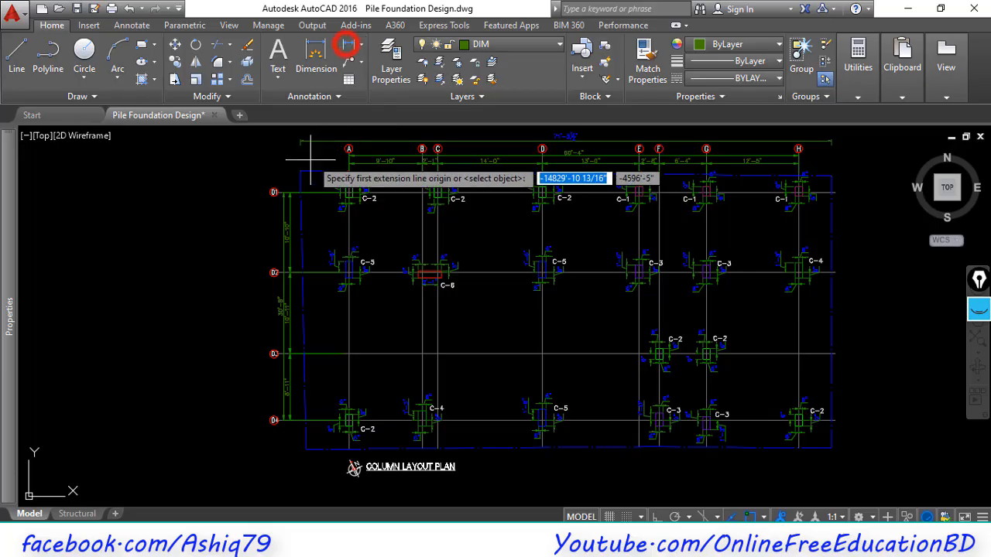
{"action": "left_click", "coordinate": [300, 172]}
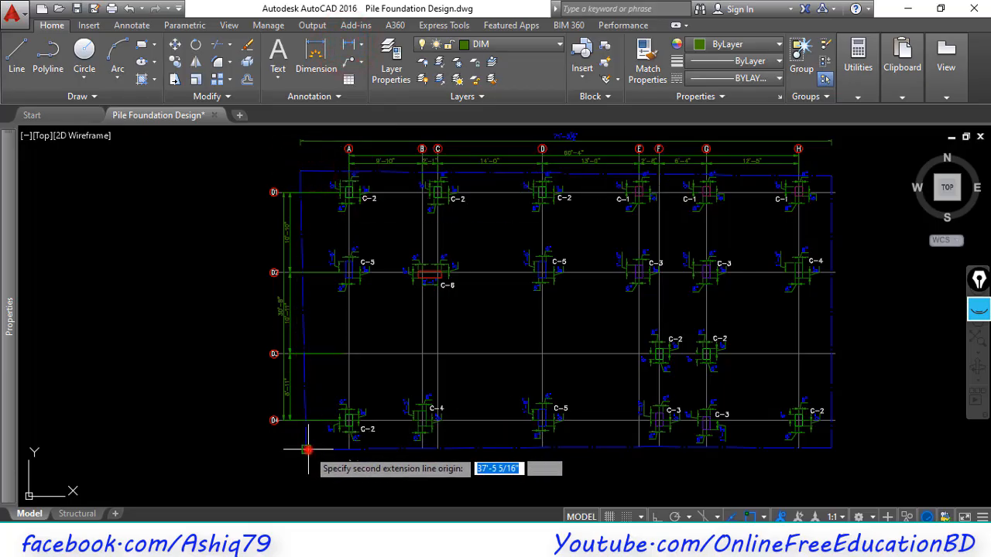
{"action": "left_click", "coordinate": [306, 449]}
{"action": "left_click", "coordinate": [240, 447]}
{"action": "scroll", "coordinate": [210, 307], "scroll_direction": "up", "scroll_amount": 6}
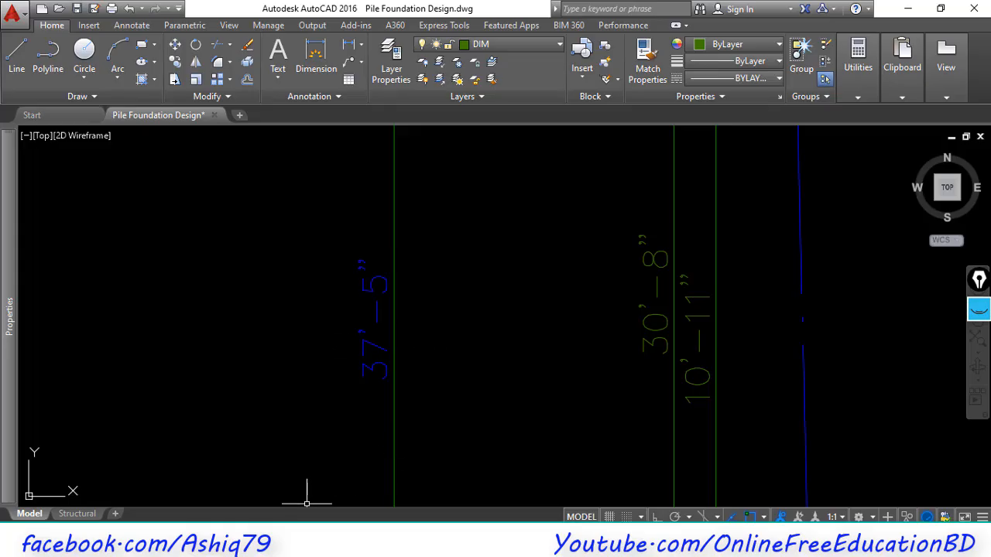
Step: Switch back to the Excel foundation sheet and enter a building length of 71 ft and a width of 37.5 ft
{"action": "mouse_move", "coordinate": [267, 542]}
{"action": "left_click", "coordinate": [227, 488]}
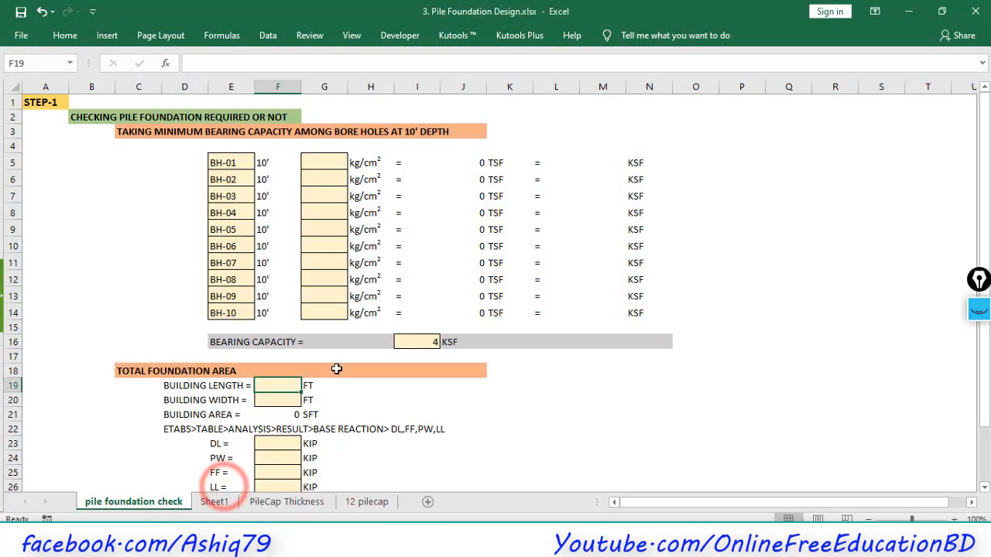
{"action": "type", "text": "71"}
{"action": "key", "text": "Return"}
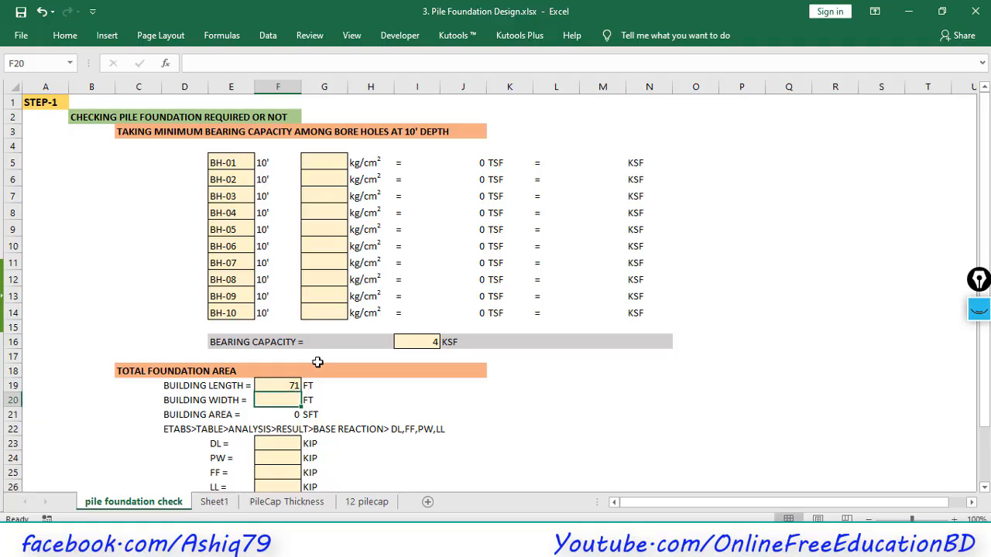
{"action": "type", "text": "37.5"}
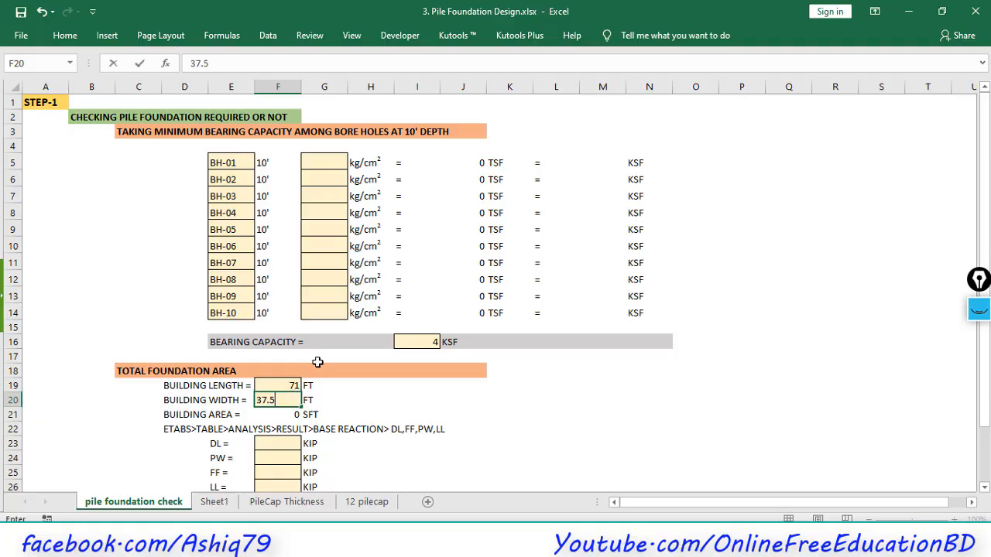
{"action": "key", "text": "Return"}
Step: Select the DL input cell, then switch to the Pile Foundation Design model in ETABS and run its analysis from the undeformed shape
{"action": "scroll", "coordinate": [318, 361], "scroll_direction": "down", "scroll_amount": 1}
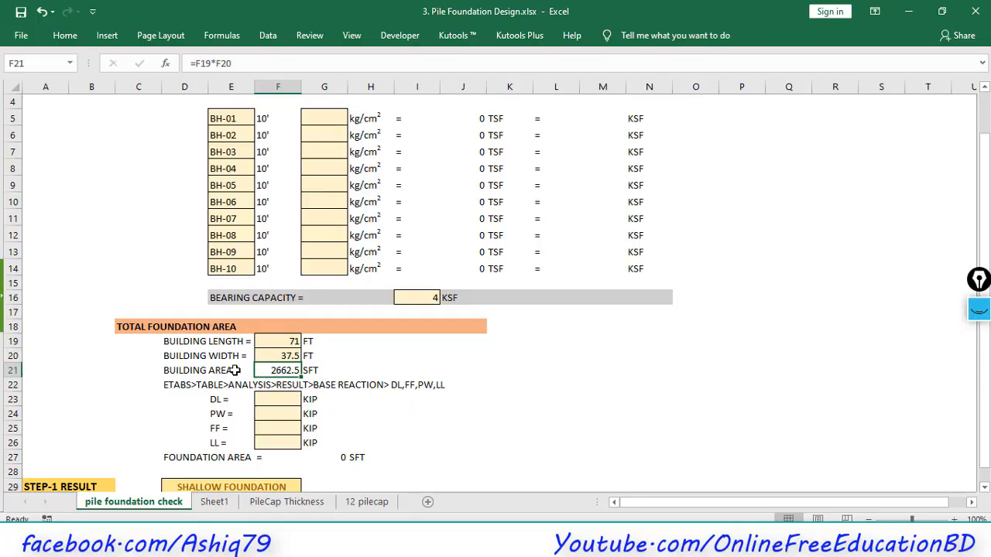
{"action": "scroll", "coordinate": [227, 355], "scroll_direction": "down", "scroll_amount": 1}
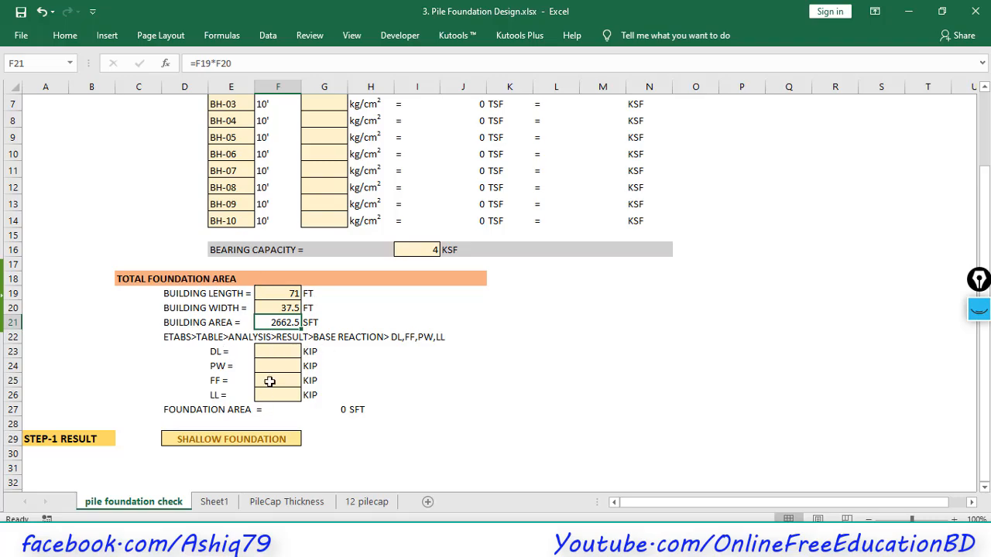
{"action": "left_click", "coordinate": [282, 352]}
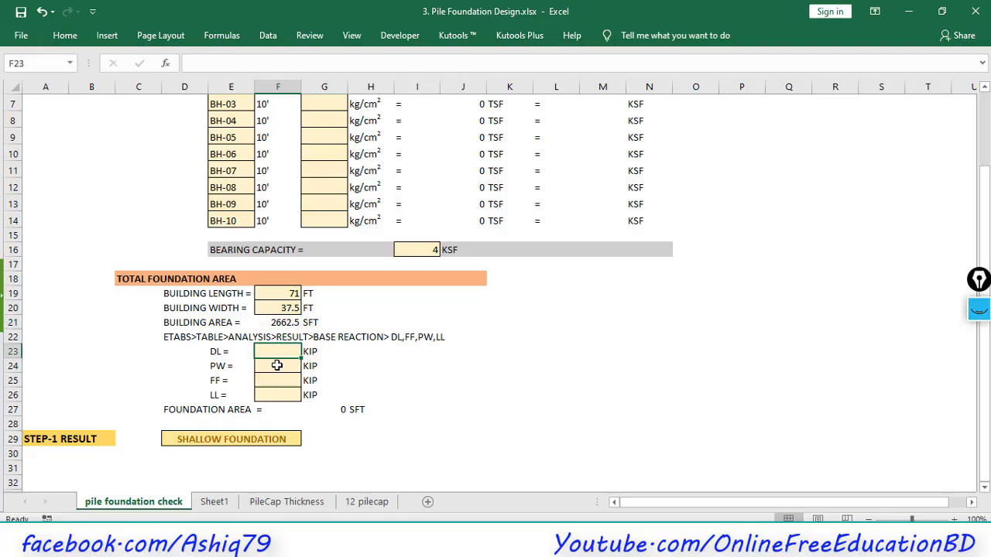
{"action": "left_click", "coordinate": [272, 356]}
{"action": "key", "text": "alt+Tab"}
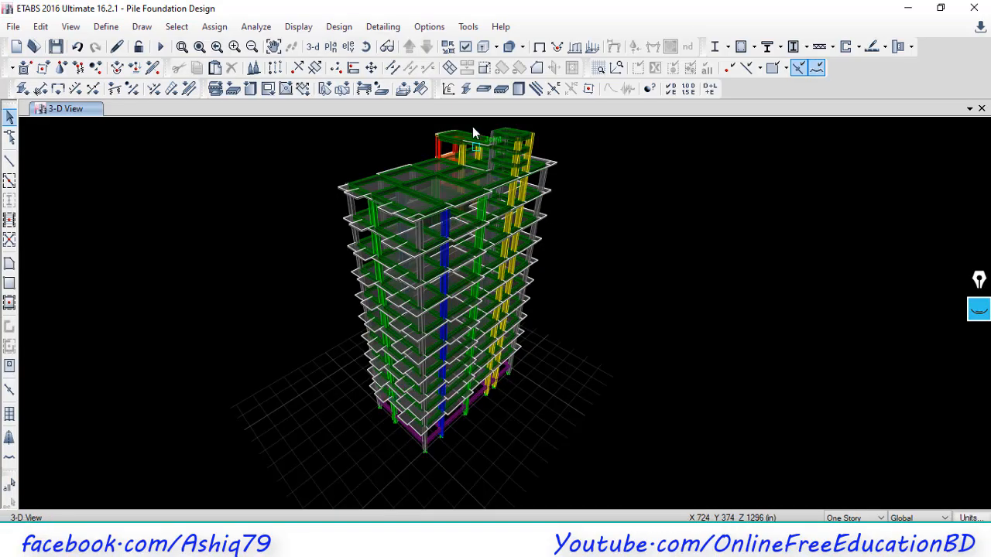
{"action": "left_click", "coordinate": [540, 46]}
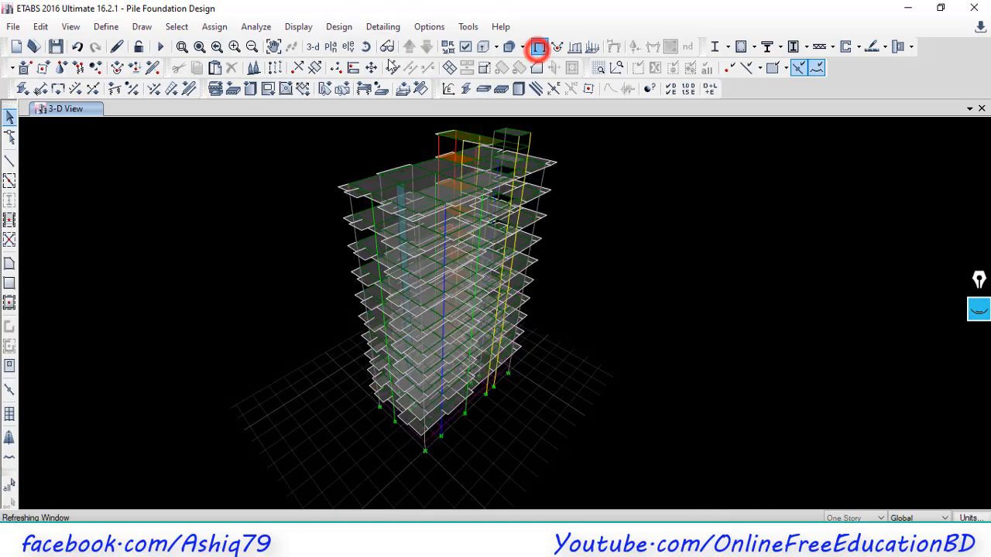
{"action": "left_click", "coordinate": [160, 46]}
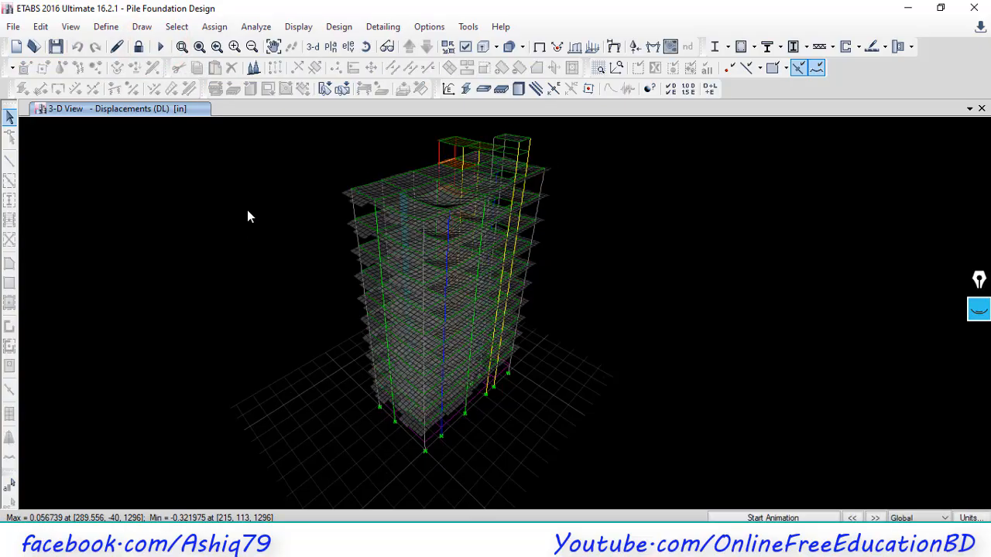
Step: Show the Base Reactions table from the Reactions group of the analysis results
{"action": "left_click", "coordinate": [298, 27]}
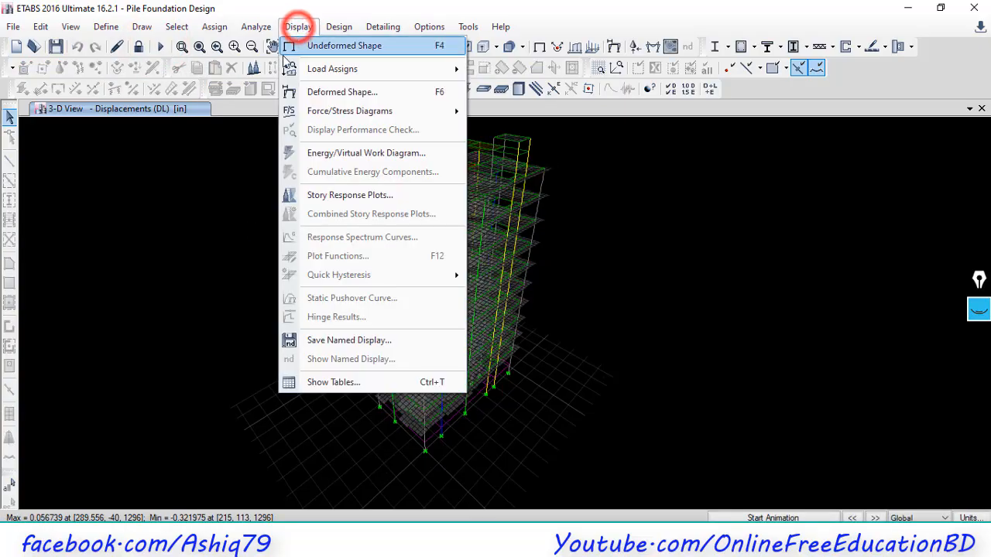
{"action": "left_click", "coordinate": [304, 380]}
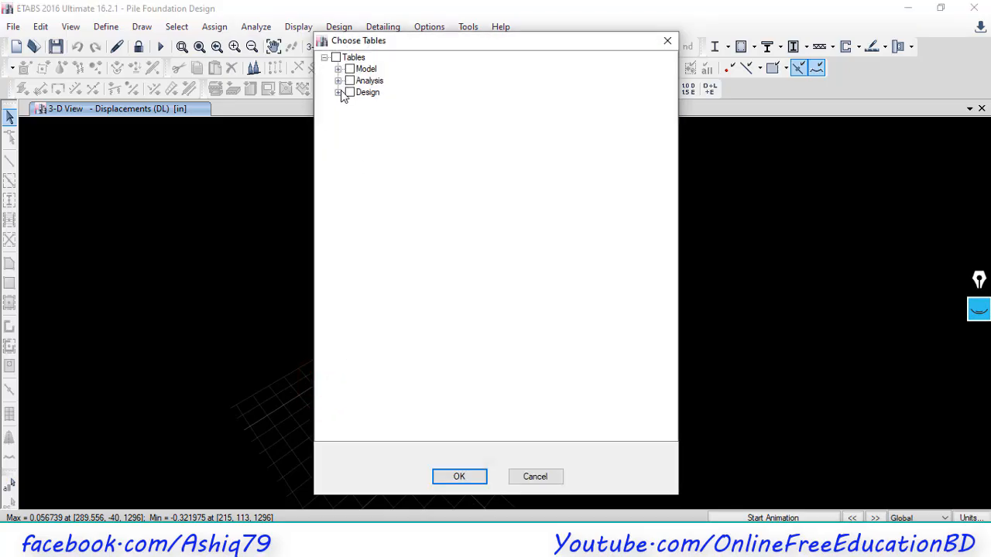
{"action": "left_click", "coordinate": [338, 80]}
{"action": "left_click", "coordinate": [352, 127]}
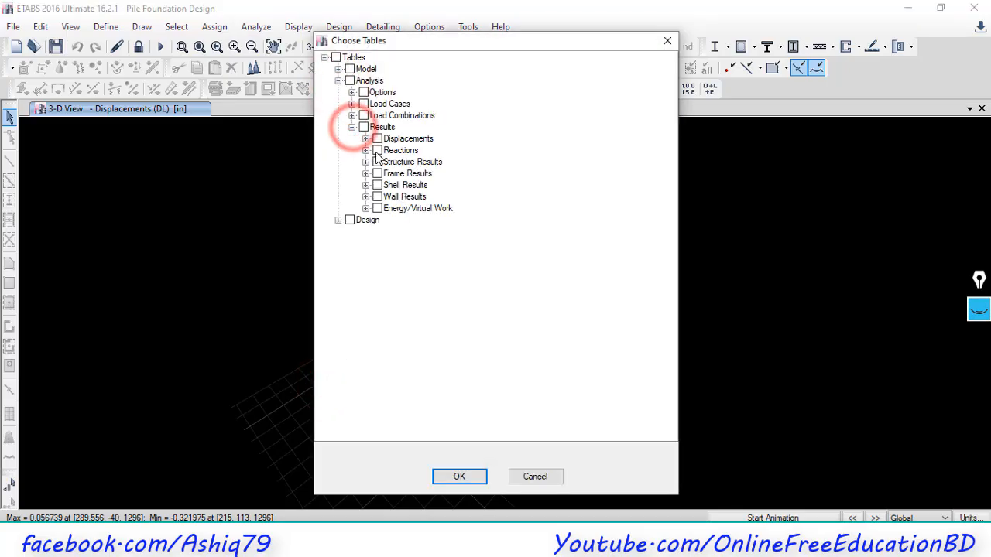
{"action": "left_click", "coordinate": [367, 150]}
{"action": "left_click", "coordinate": [391, 162]}
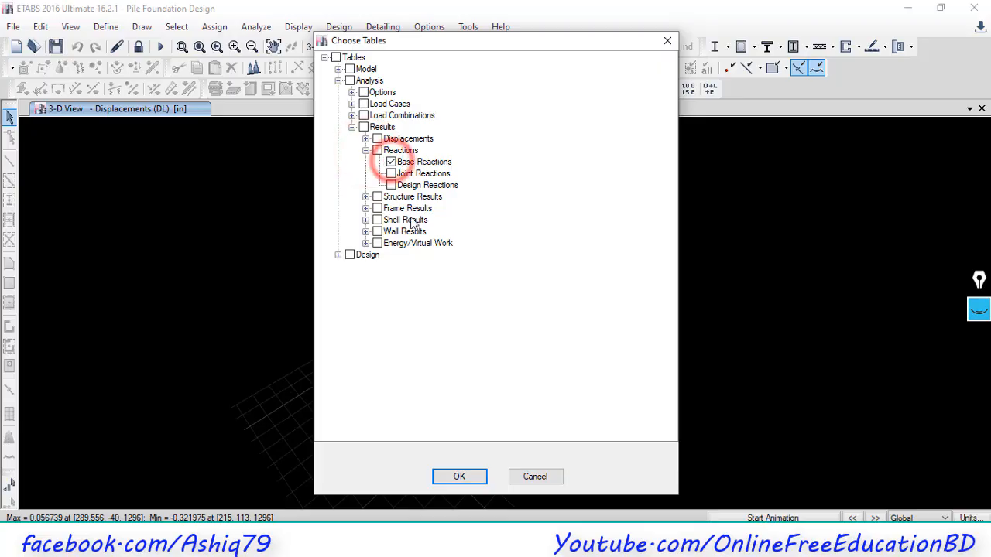
{"action": "left_click", "coordinate": [460, 476]}
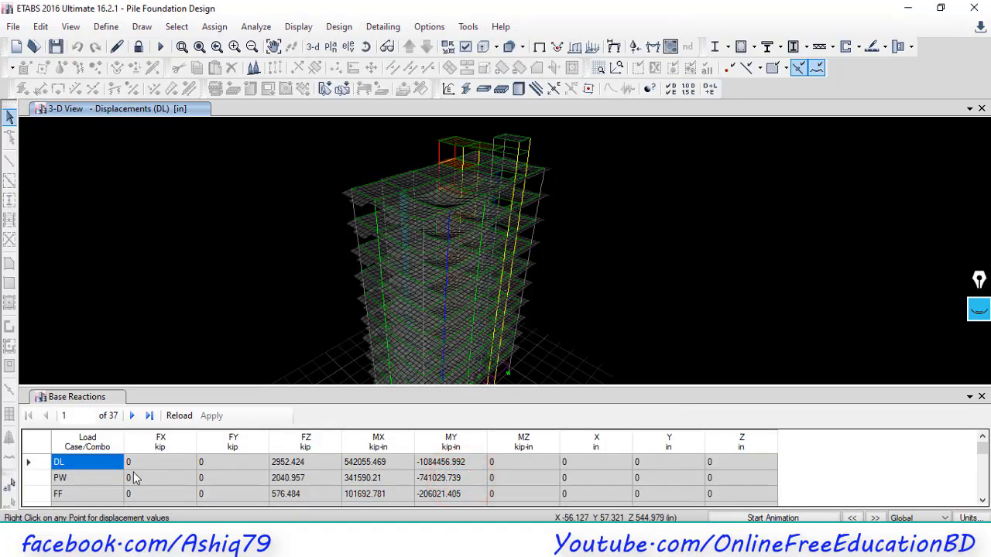
Step: Find the DL, PW, FF and LL load cases in the Base Reactions table and copy their FZ values
{"action": "left_click", "coordinate": [81, 478]}
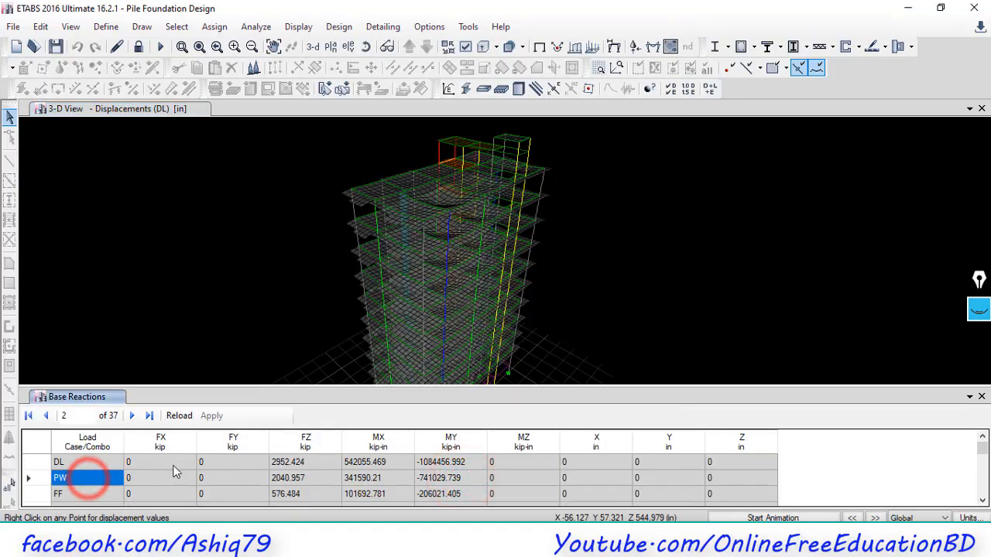
{"action": "left_click", "coordinate": [78, 462]}
{"action": "left_click", "coordinate": [79, 480]}
{"action": "left_click", "coordinate": [79, 494]}
{"action": "scroll", "coordinate": [82, 486], "scroll_direction": "down", "scroll_amount": 3}
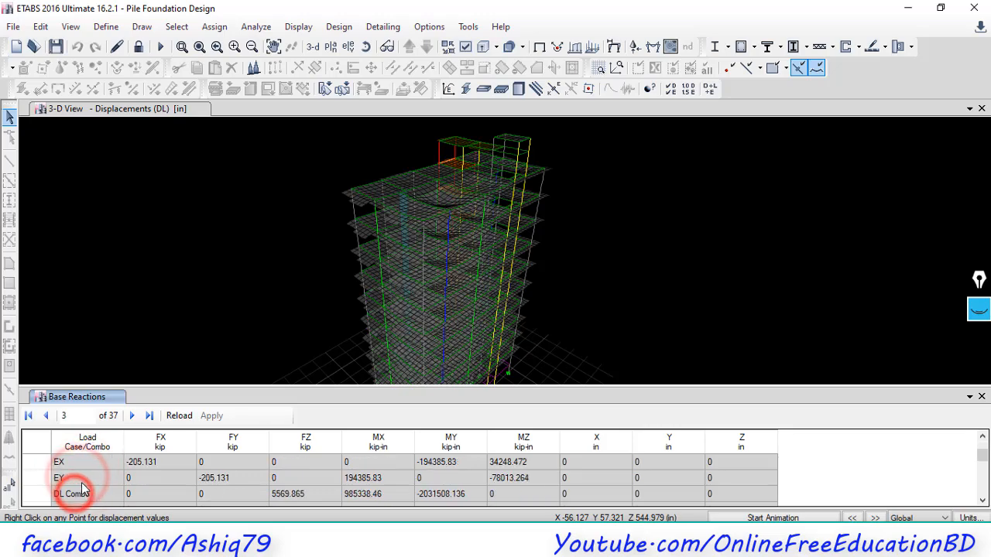
{"action": "left_click", "coordinate": [88, 464]}
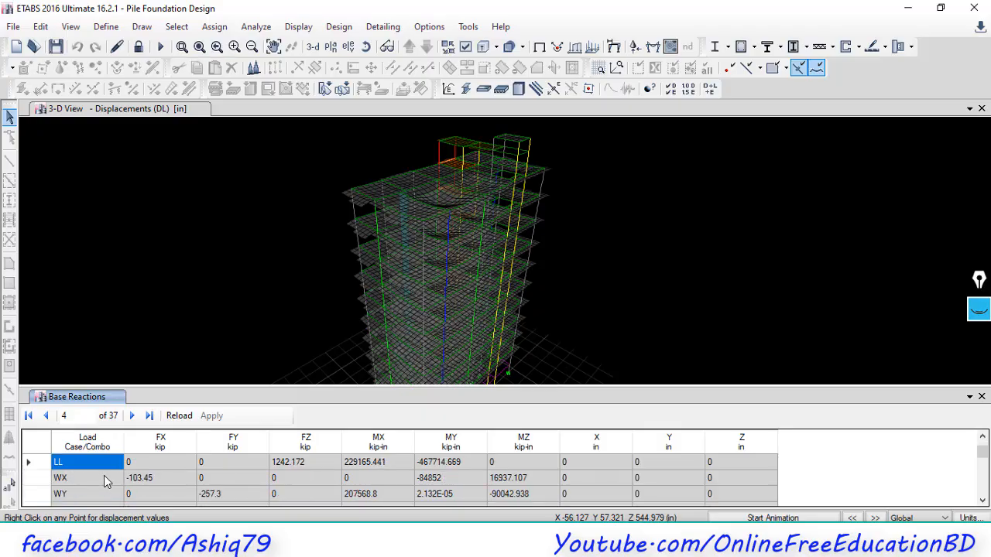
{"action": "left_click_drag", "start_coordinate": [287, 464], "coordinate": [283, 505]}
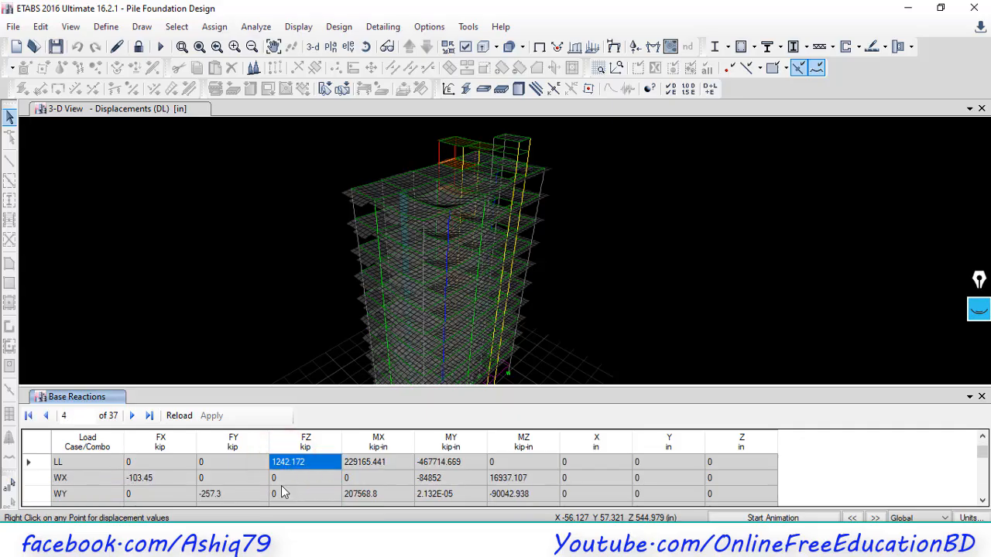
{"action": "right_click", "coordinate": [301, 469]}
{"action": "left_click", "coordinate": [331, 473]}
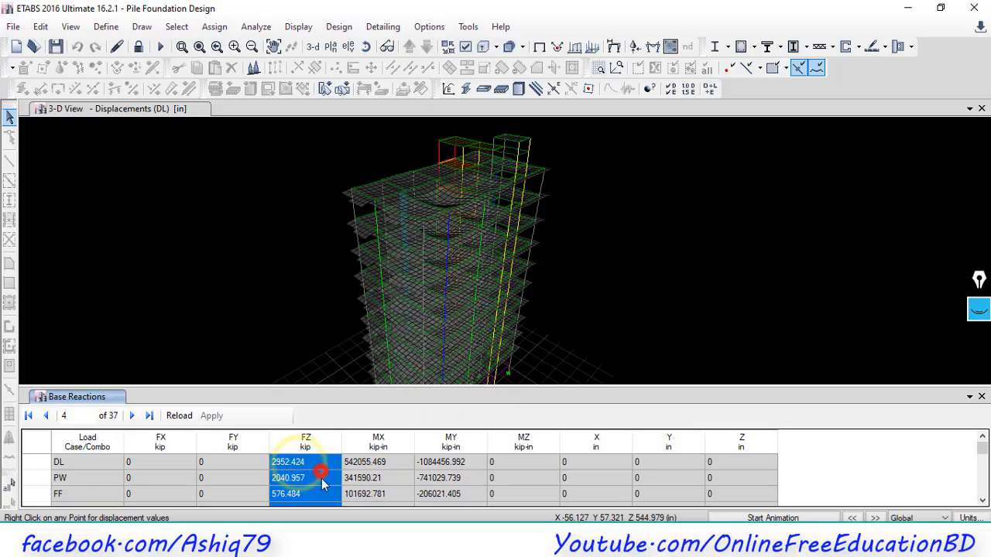
Step: Switch to the Pile Foundation Design workbook in Excel and paste the copied FZ values into the DL, PW, FF and LL cells with destination formatting
{"action": "left_click", "coordinate": [275, 542]}
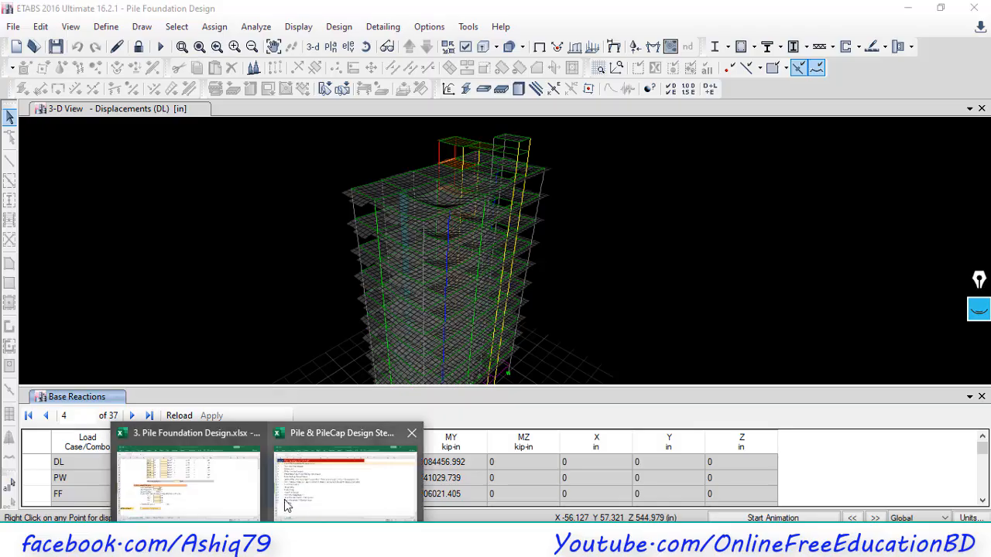
{"action": "left_click", "coordinate": [239, 496]}
{"action": "right_click", "coordinate": [283, 350]}
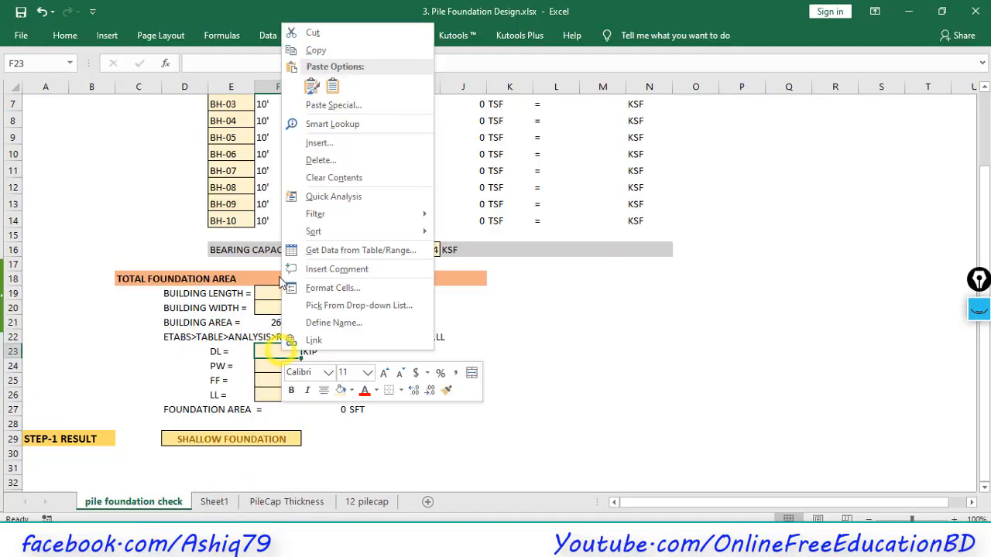
{"action": "left_click", "coordinate": [339, 91]}
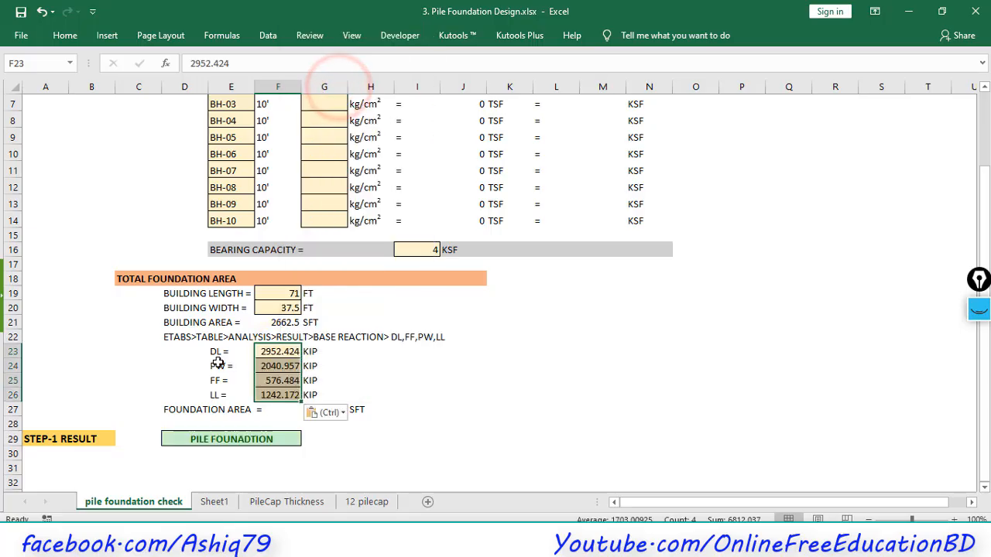
Step: Review the DL, PW, FF and LL load cells one by one and examine the foundation area formula
{"action": "left_click", "coordinate": [283, 362]}
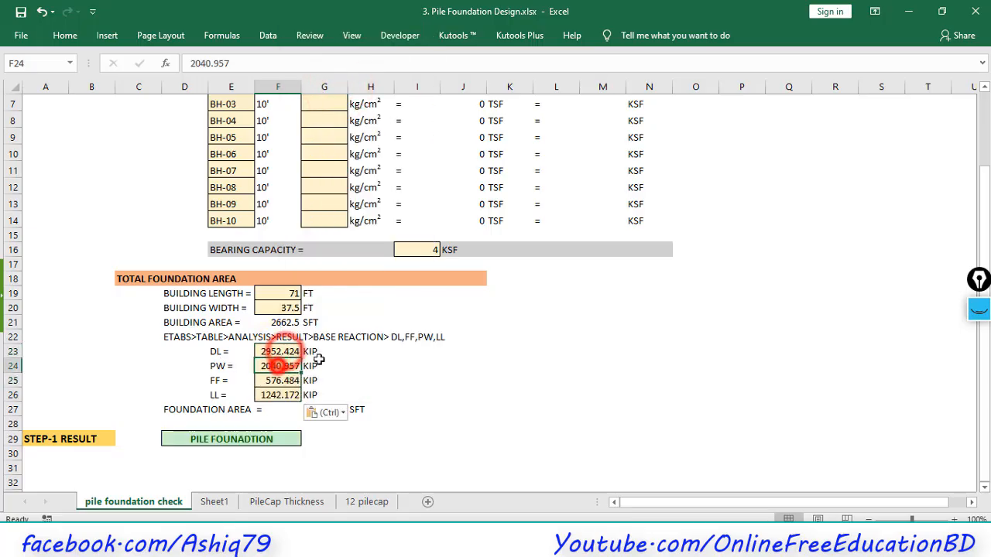
{"action": "left_click", "coordinate": [281, 352]}
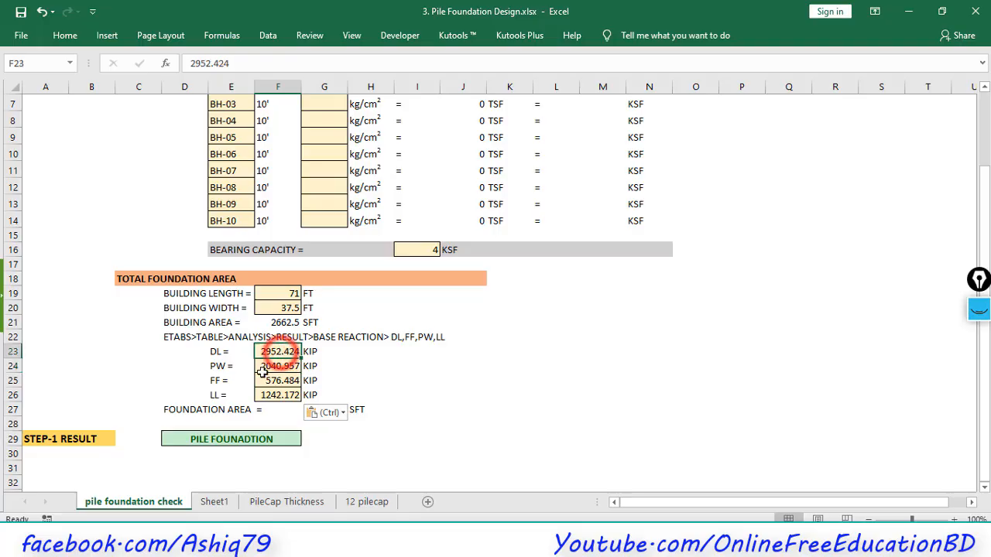
{"action": "left_click", "coordinate": [264, 367]}
{"action": "left_click", "coordinate": [268, 381]}
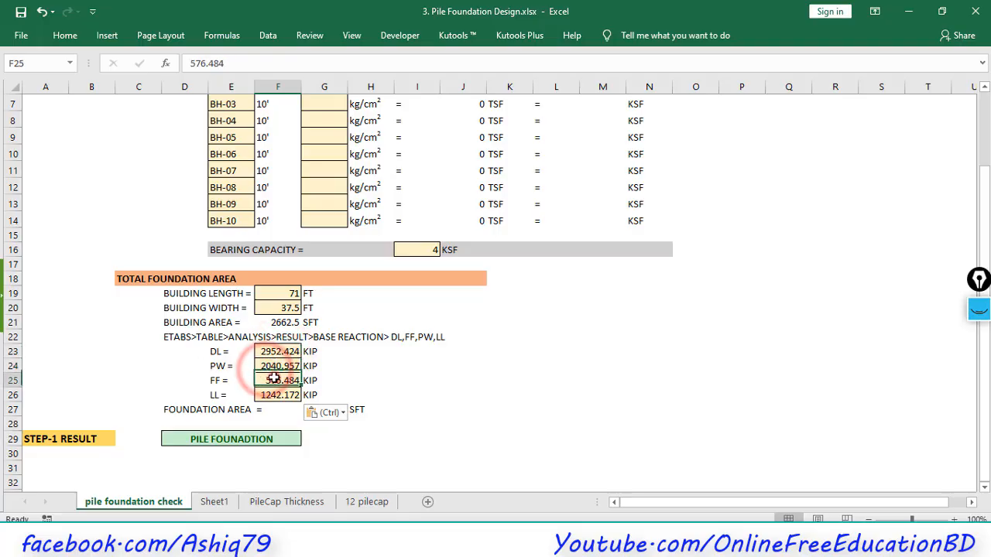
{"action": "left_click", "coordinate": [267, 394]}
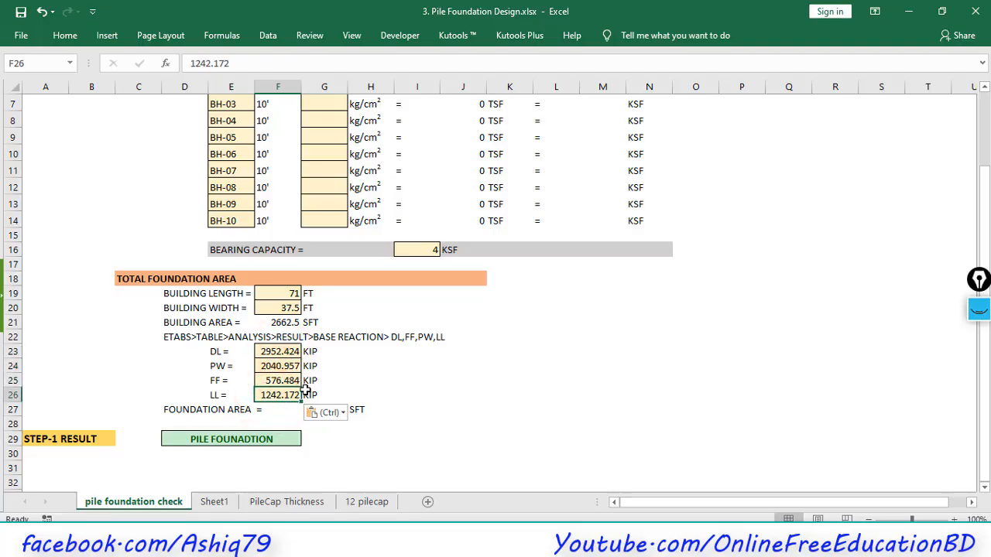
{"action": "left_click", "coordinate": [281, 351]}
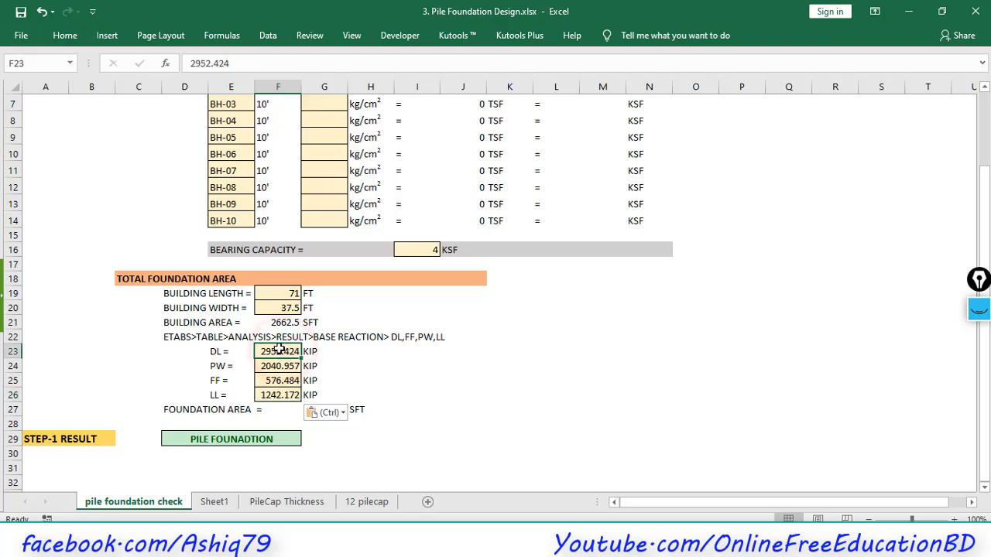
{"action": "key", "text": "Escape"}
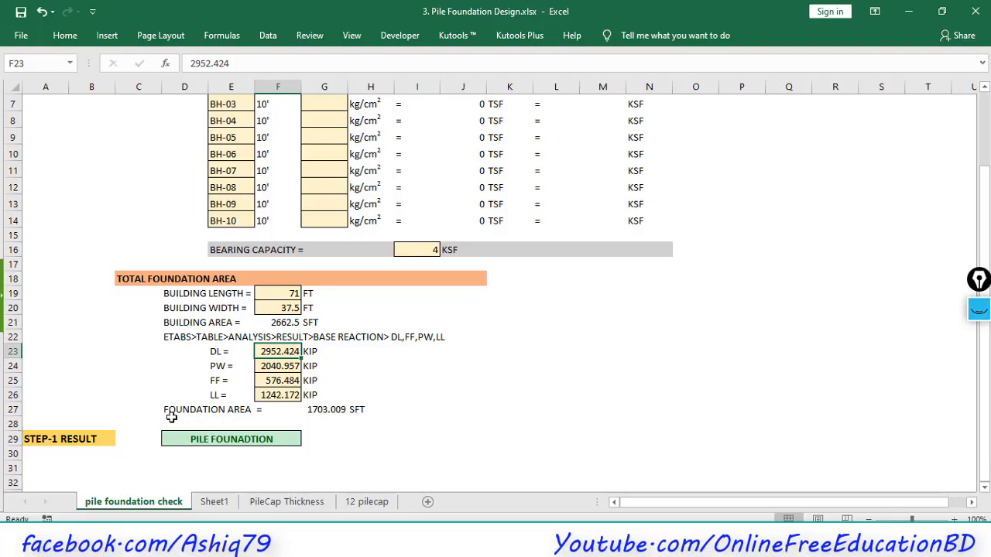
{"action": "left_click", "coordinate": [324, 413]}
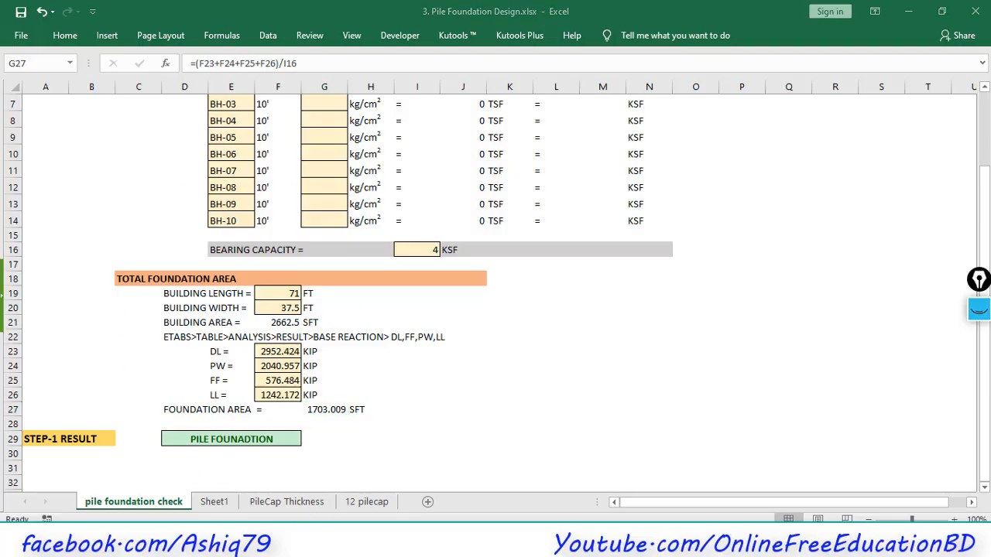
Step: Switch to the Pile & PileCap Design Steps workbook and highlight the "How many Pile required" row with a fill color
{"action": "left_click", "coordinate": [227, 504]}
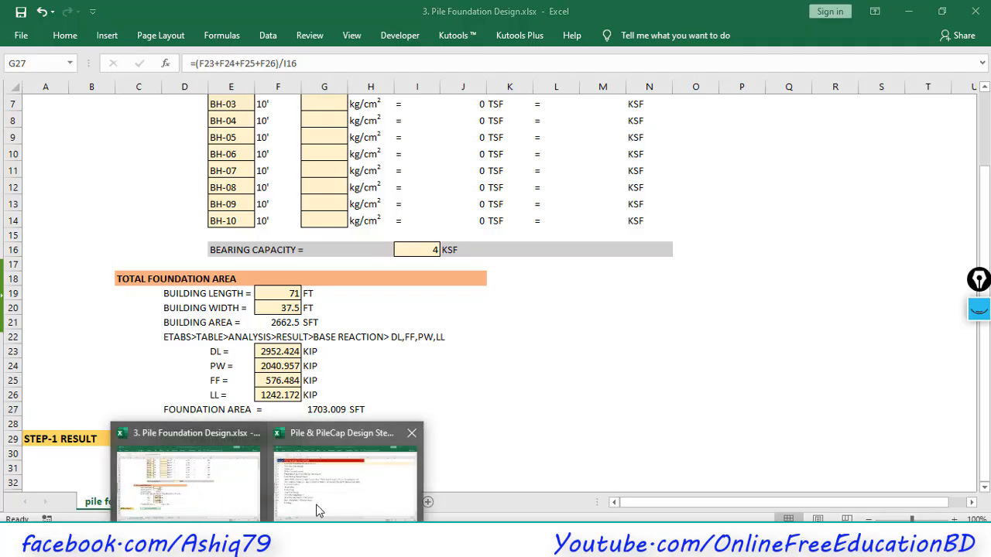
{"action": "left_click", "coordinate": [317, 504]}
{"action": "left_click", "coordinate": [12, 145]}
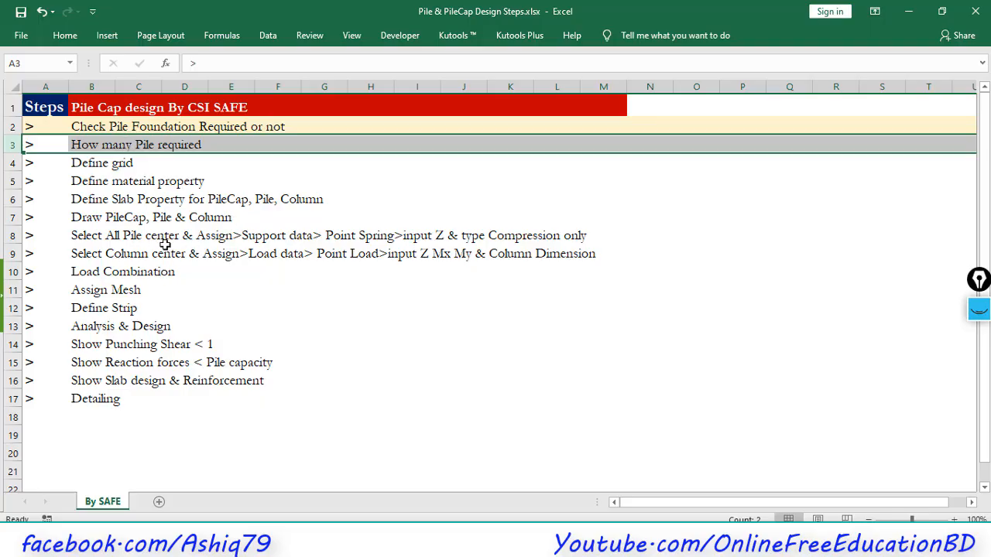
{"action": "left_click", "coordinate": [68, 38]}
{"action": "left_click", "coordinate": [229, 85]}
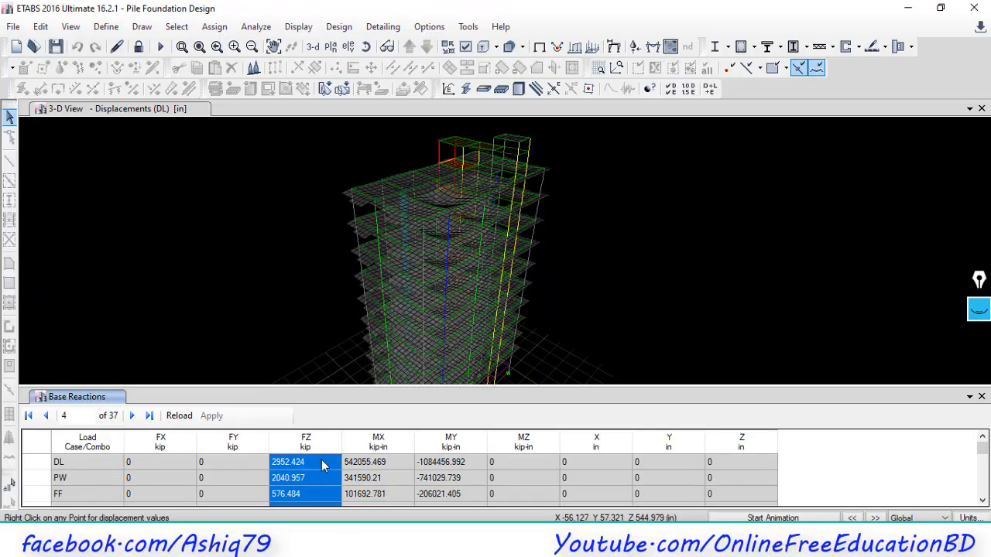
Step: In ETABS, close the Base Reactions table and show the plan view of the BS story level
{"action": "scroll", "coordinate": [441, 333], "scroll_direction": "down", "scroll_amount": 2}
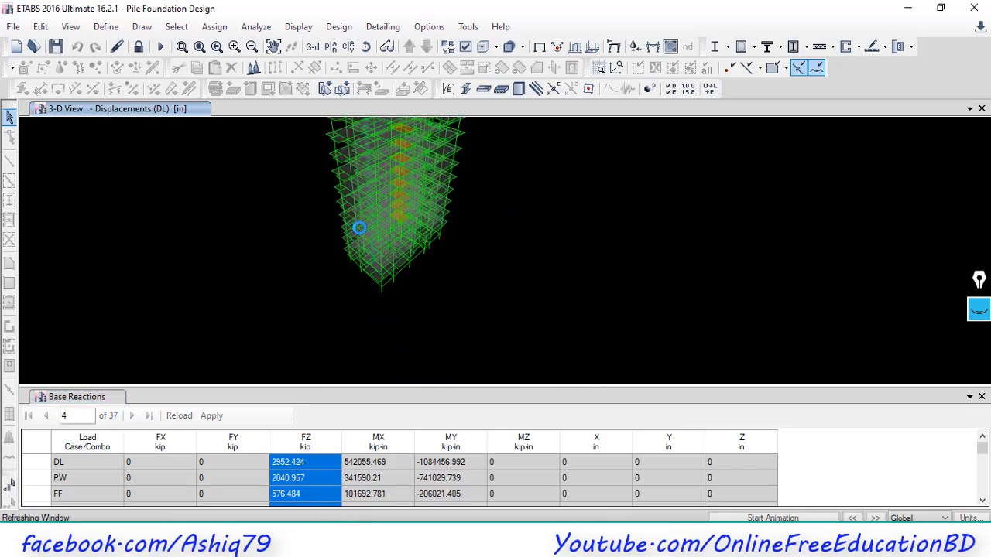
{"action": "left_click", "coordinate": [980, 396]}
{"action": "left_click", "coordinate": [333, 47]}
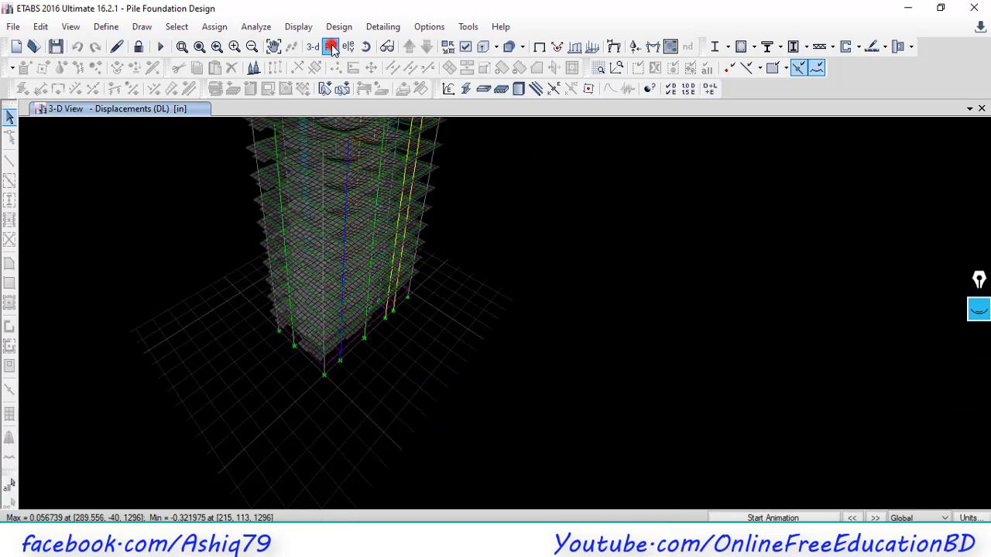
{"action": "left_click", "coordinate": [406, 357]}
{"action": "left_click", "coordinate": [552, 446]}
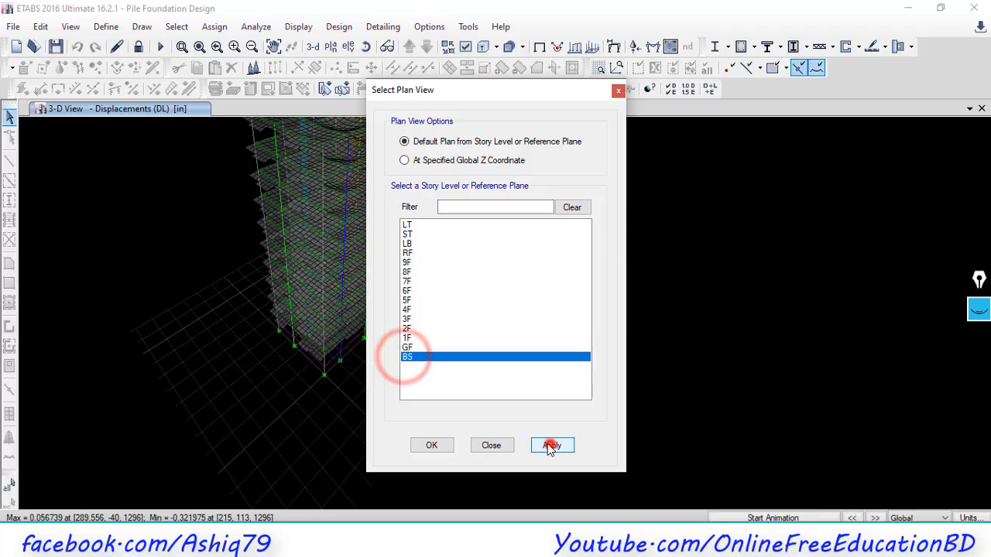
{"action": "left_click", "coordinate": [431, 446]}
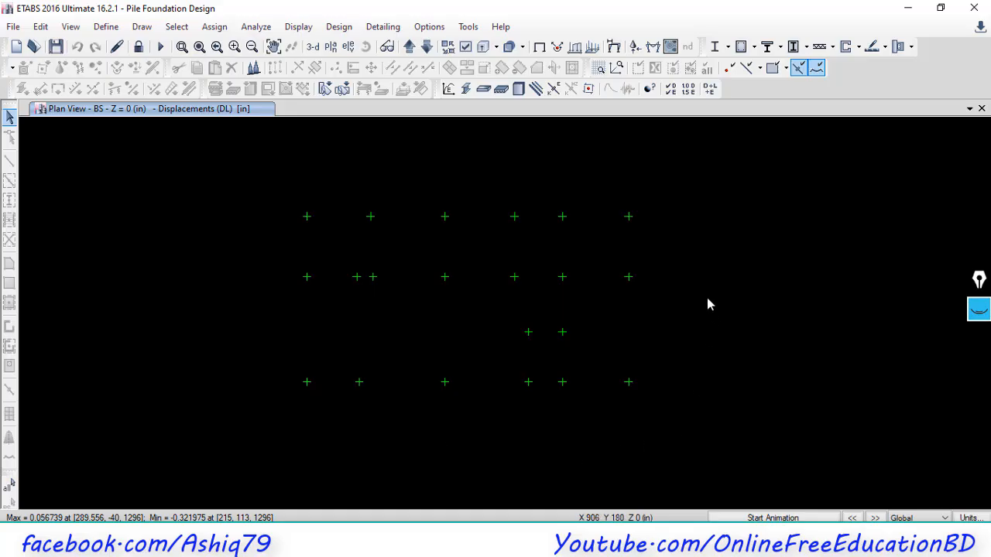
Step: Display the support reactions for DL Combo on the BS plan in tabulated form with the Fz, Mx, My and Mz components
{"action": "left_click", "coordinate": [635, 47]}
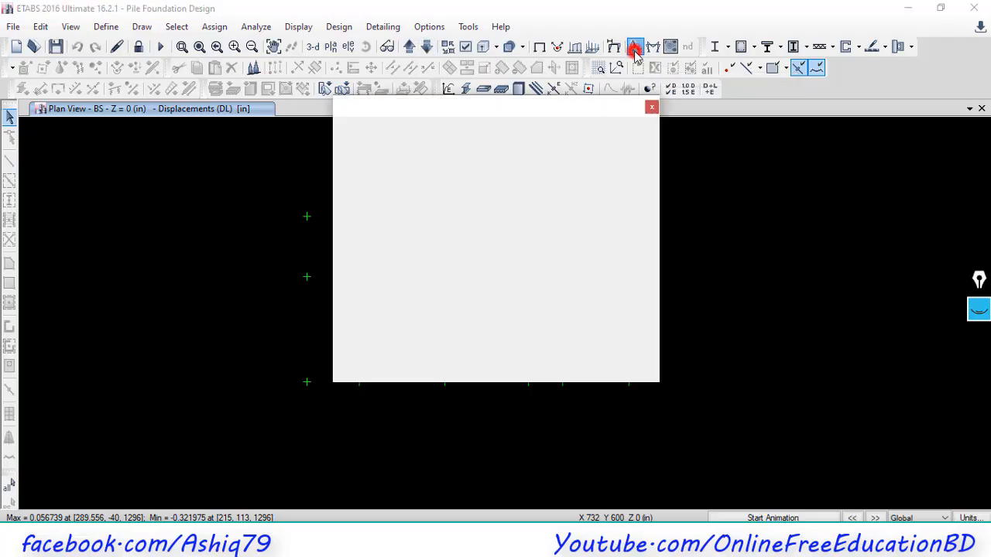
{"action": "left_click", "coordinate": [651, 145]}
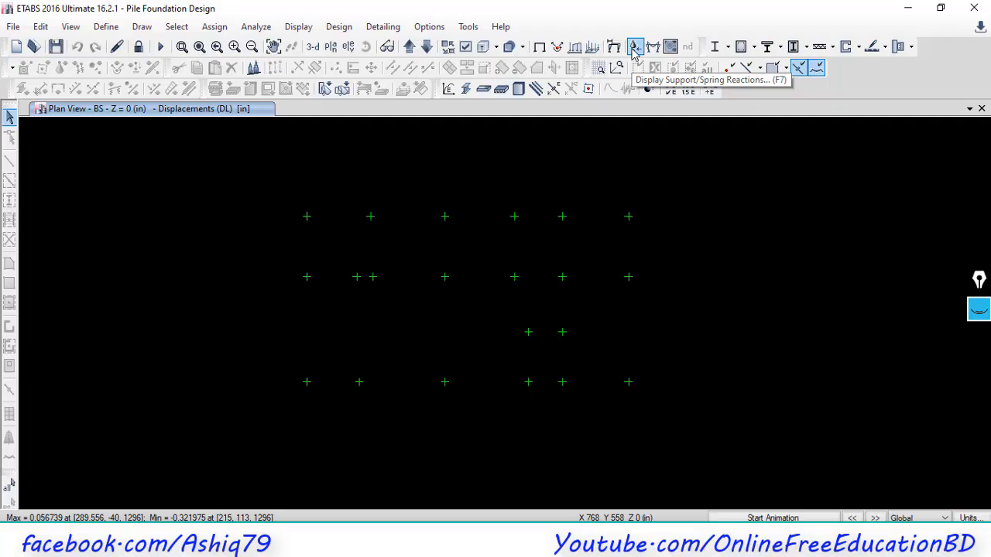
{"action": "left_click", "coordinate": [633, 47]}
{"action": "left_click_drag", "start_coordinate": [502, 137], "coordinate": [508, 105]}
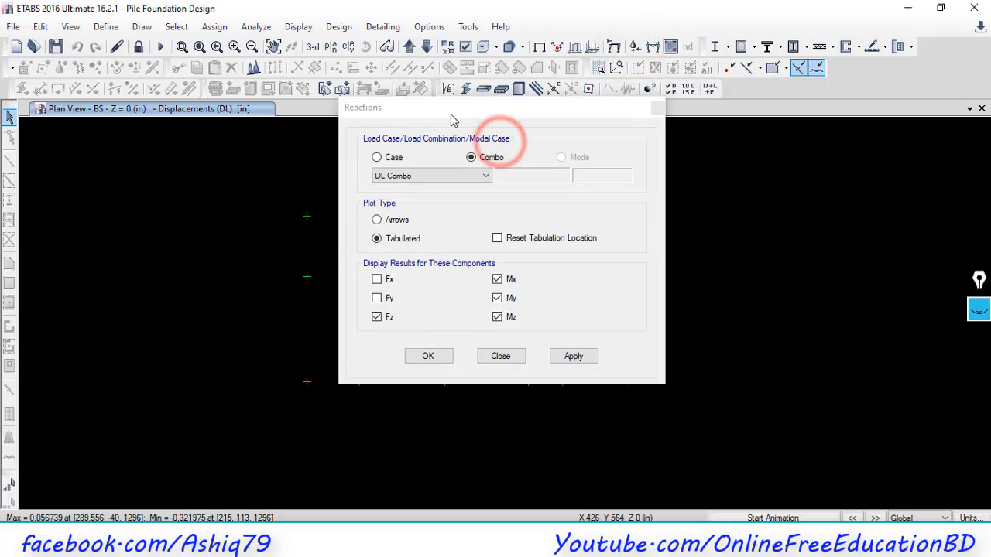
{"action": "left_click_drag", "start_coordinate": [453, 121], "coordinate": [442, 104]}
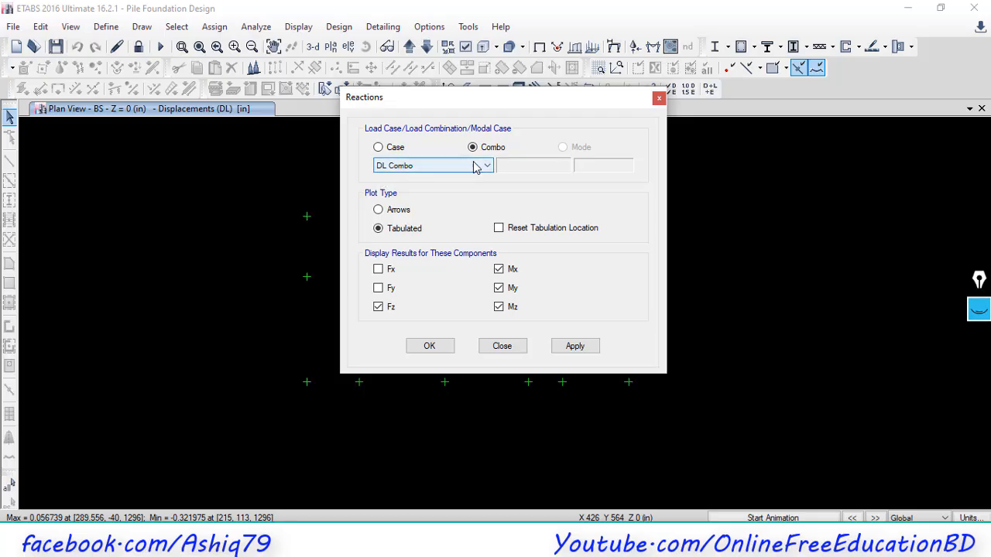
{"action": "left_click_drag", "start_coordinate": [436, 97], "coordinate": [789, 98]}
{"action": "middle_click_drag", "start_coordinate": [612, 243], "coordinate": [513, 222]}
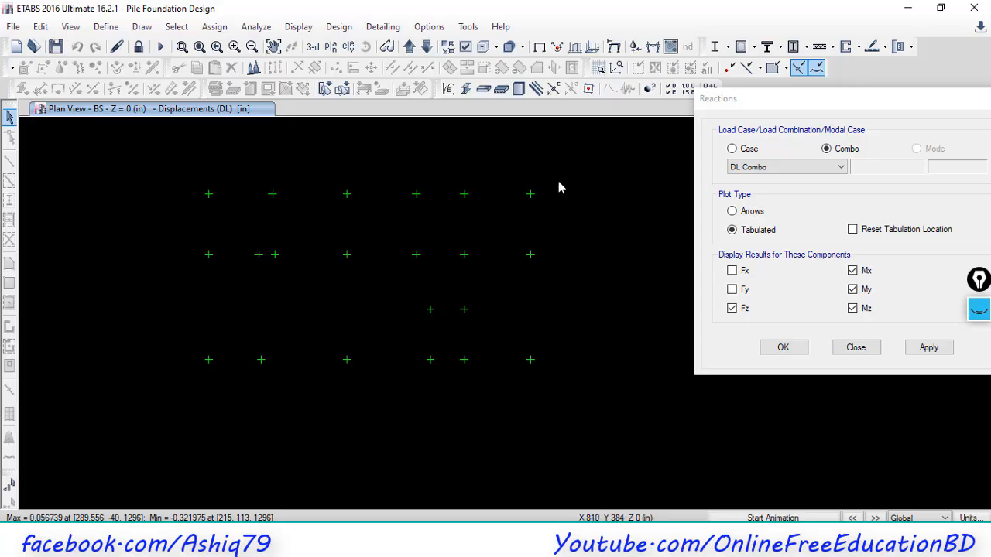
{"action": "left_click_drag", "start_coordinate": [809, 113], "coordinate": [697, 104]}
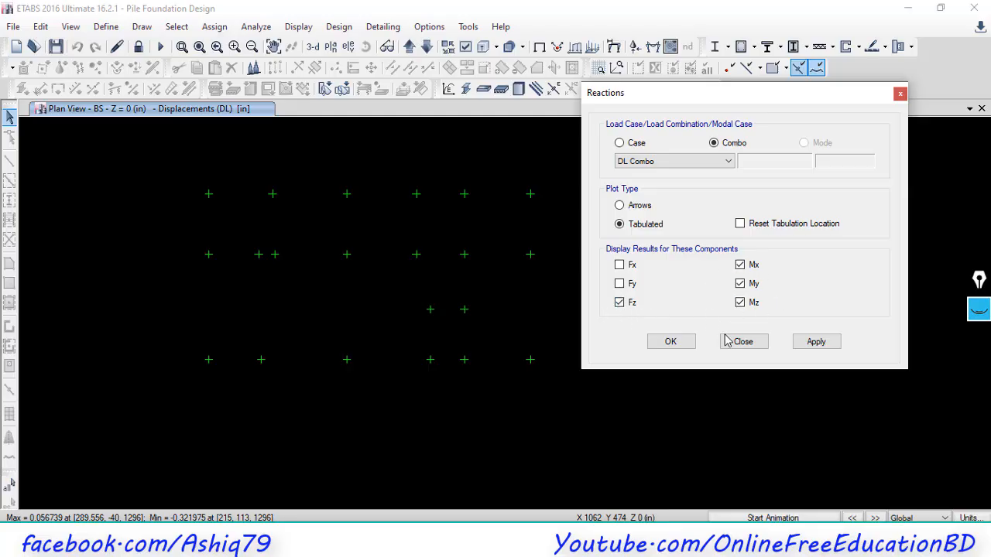
{"action": "left_click", "coordinate": [829, 342]}
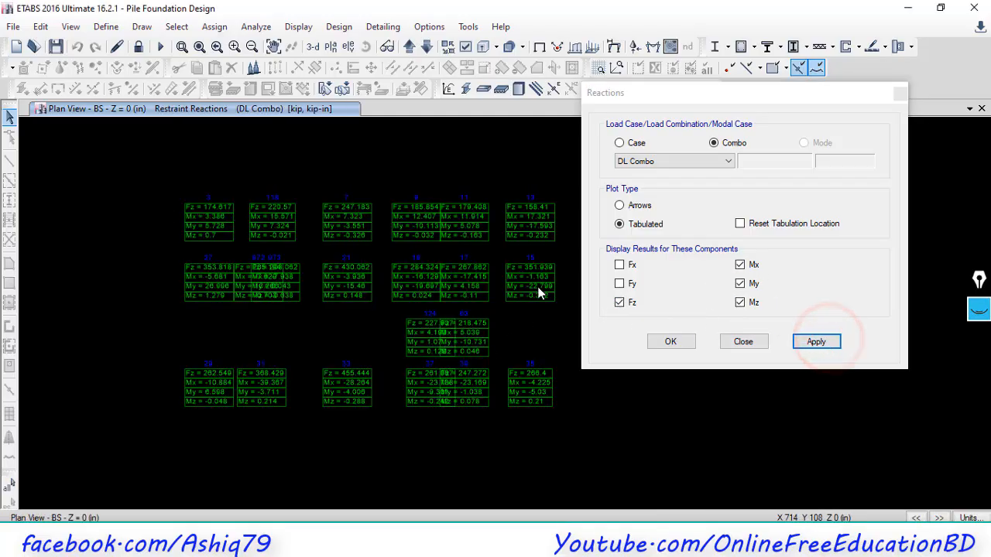
{"action": "left_click_drag", "start_coordinate": [592, 94], "coordinate": [608, 93]}
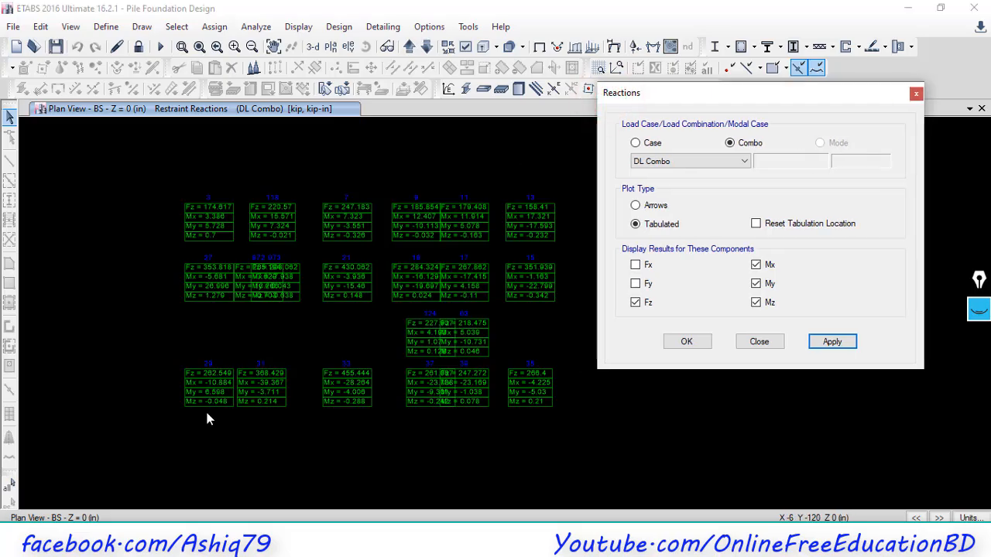
Step: Switch the model units to U.S. Defaults so the reactions of the lower-row columns are shown in kip and ft
{"action": "scroll", "coordinate": [203, 414], "scroll_direction": "up", "scroll_amount": 2}
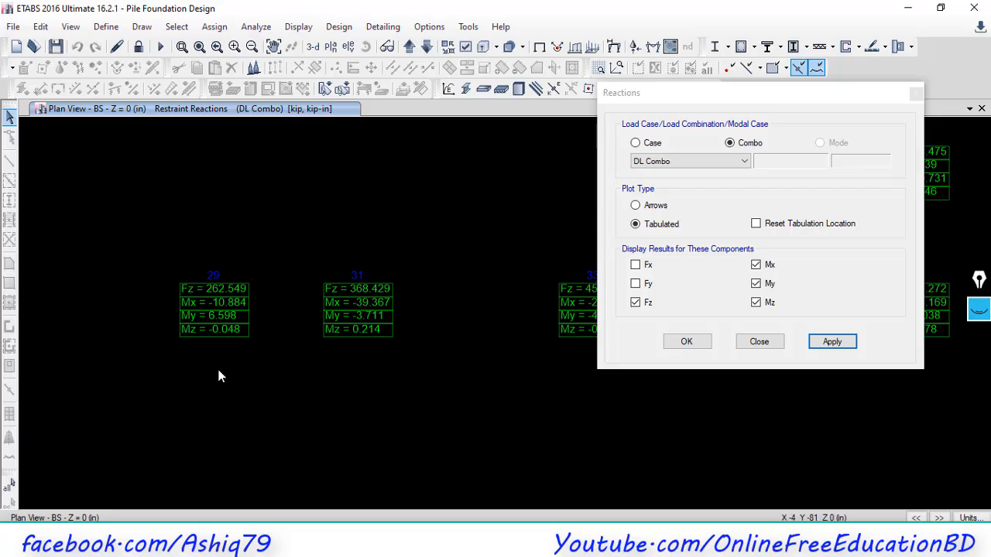
{"action": "scroll", "coordinate": [262, 335], "scroll_direction": "up", "scroll_amount": 1}
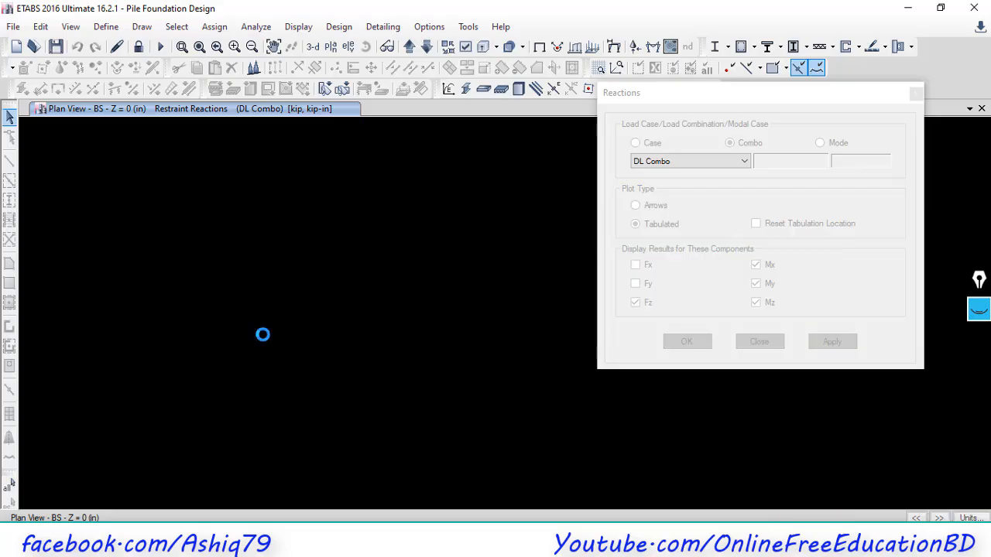
{"action": "middle_click_drag", "start_coordinate": [247, 338], "coordinate": [297, 309]}
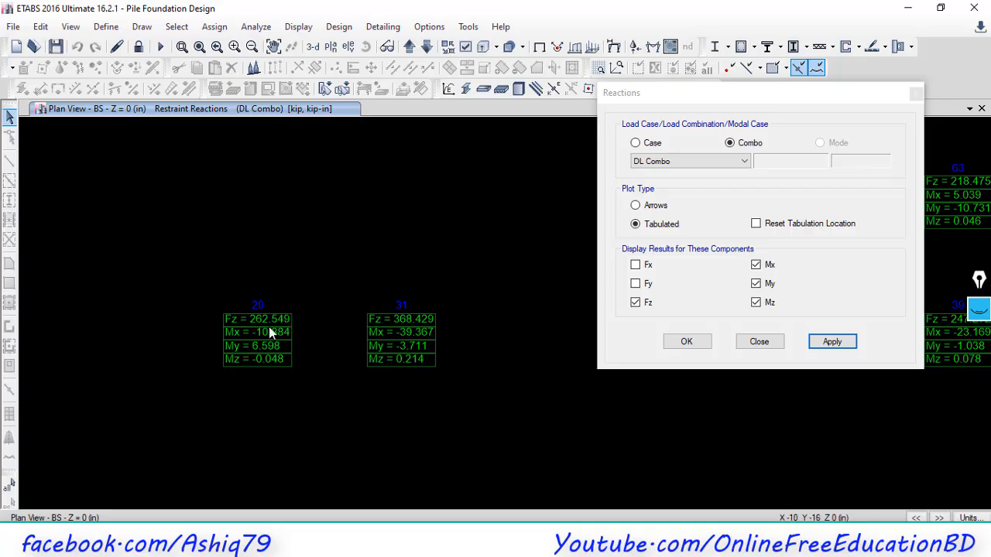
{"action": "left_click", "coordinate": [968, 518]}
{"action": "left_click", "coordinate": [968, 518]}
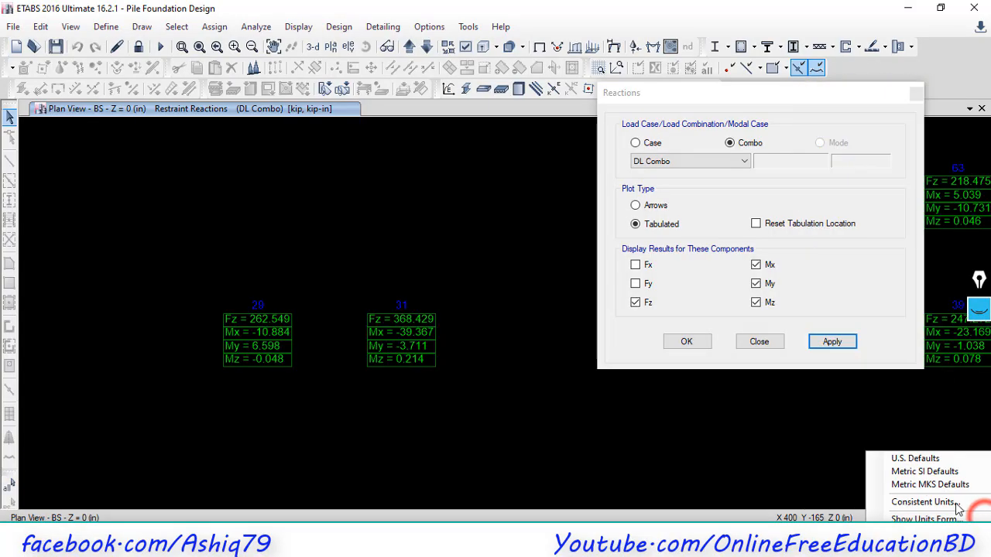
{"action": "left_click", "coordinate": [912, 460]}
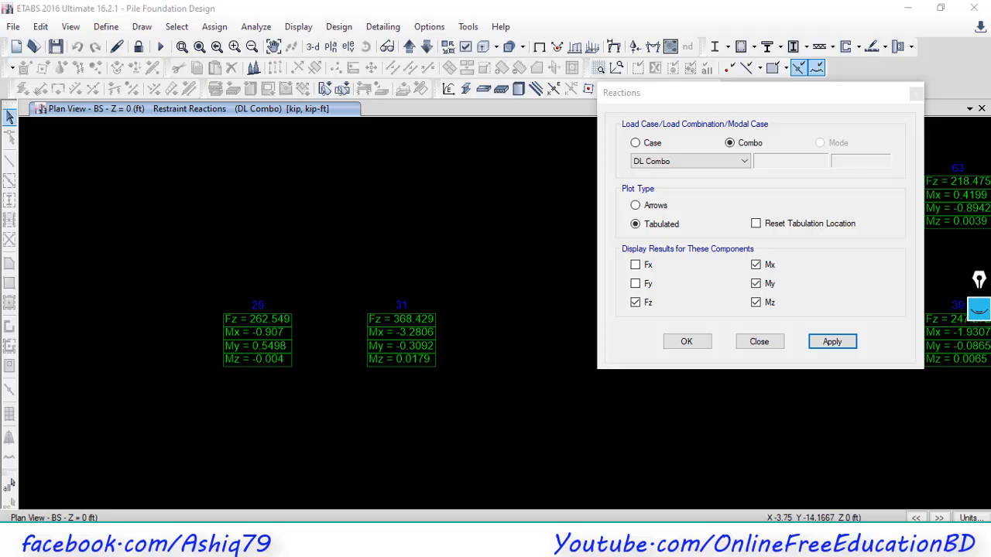
Step: Switch to Sheet1 of the Pile Foundation Design workbook and examine the column dimension cells
{"action": "mouse_move", "coordinate": [279, 542]}
{"action": "left_click", "coordinate": [211, 488]}
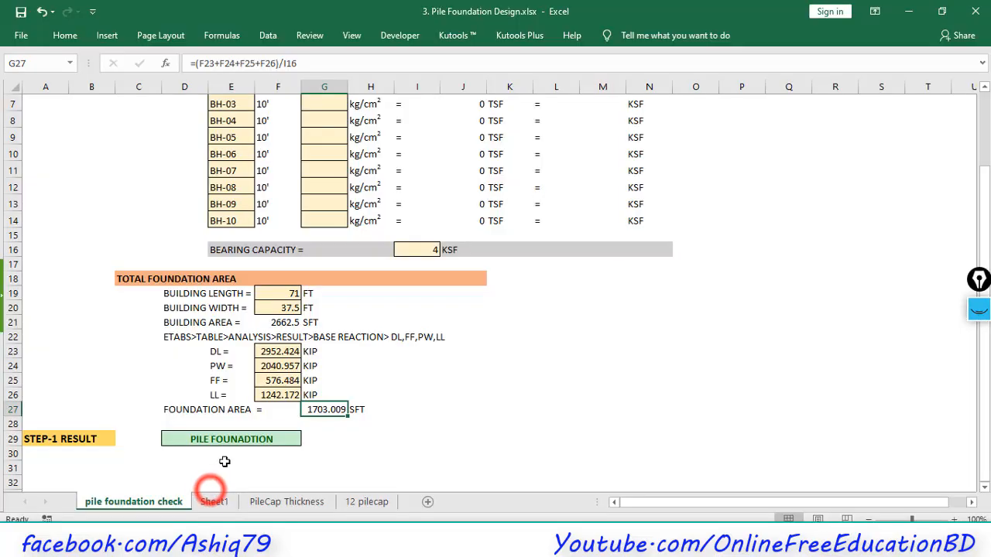
{"action": "left_click", "coordinate": [214, 502]}
{"action": "left_click", "coordinate": [128, 103]}
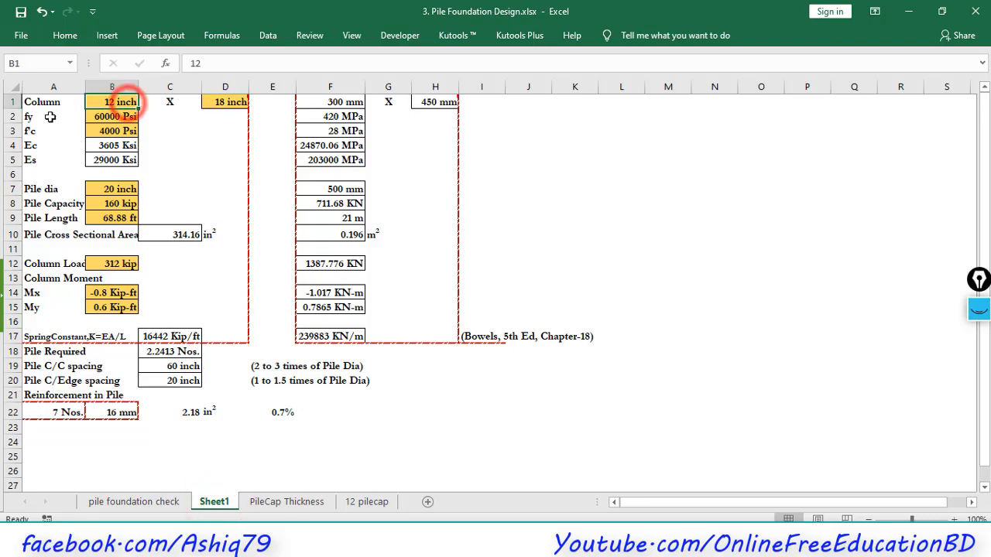
{"action": "left_click", "coordinate": [117, 116]}
{"action": "left_click", "coordinate": [117, 104]}
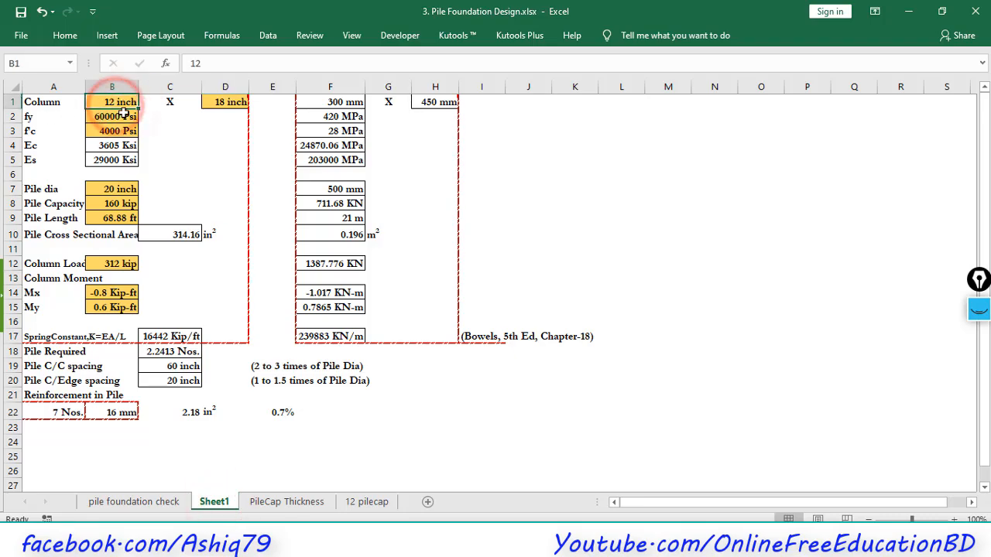
{"action": "left_click", "coordinate": [116, 116]}
{"action": "left_click", "coordinate": [118, 102]}
{"action": "left_click", "coordinate": [215, 101]}
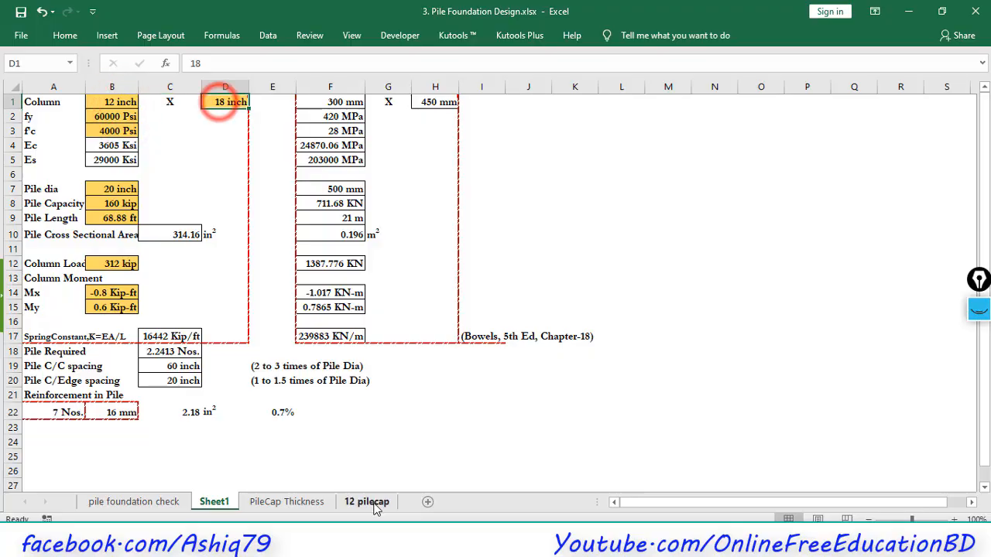
Step: Switch to AutoCAD and dimension the width of the first column on grid line 04 of the Pile & Pilecap Layout Plan
{"action": "key", "text": "alt+Tab"}
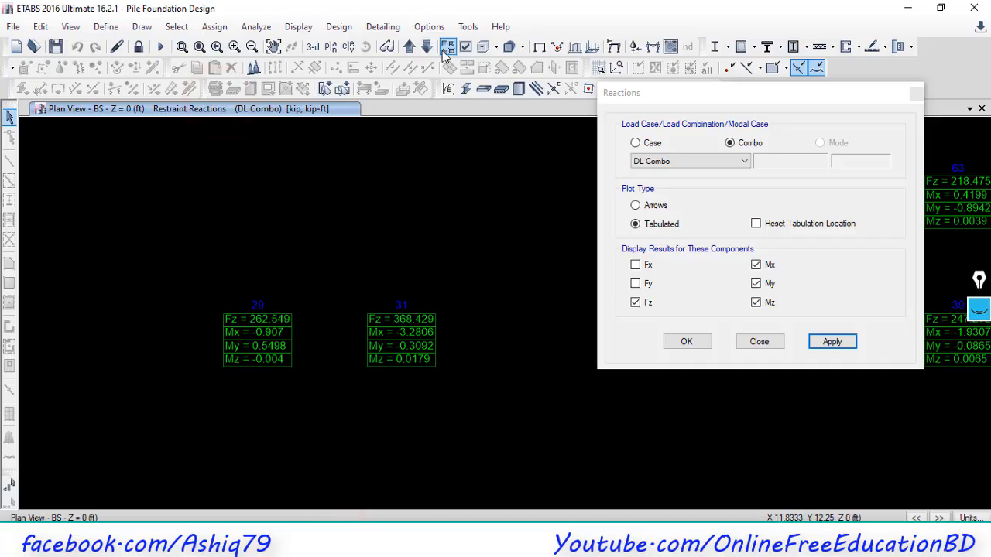
{"action": "key", "text": "alt+Tab"}
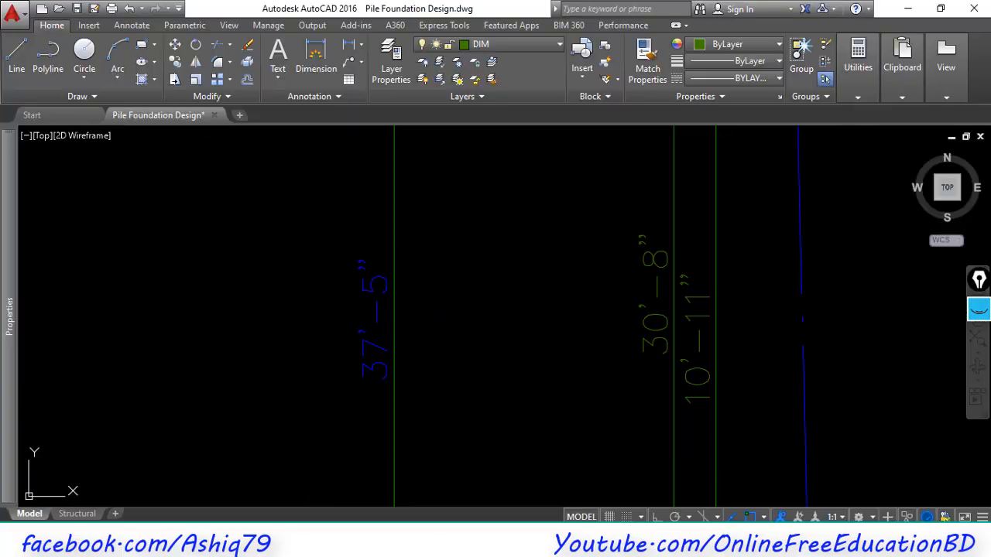
{"action": "scroll", "coordinate": [354, 358], "scroll_direction": "down", "scroll_amount": 10}
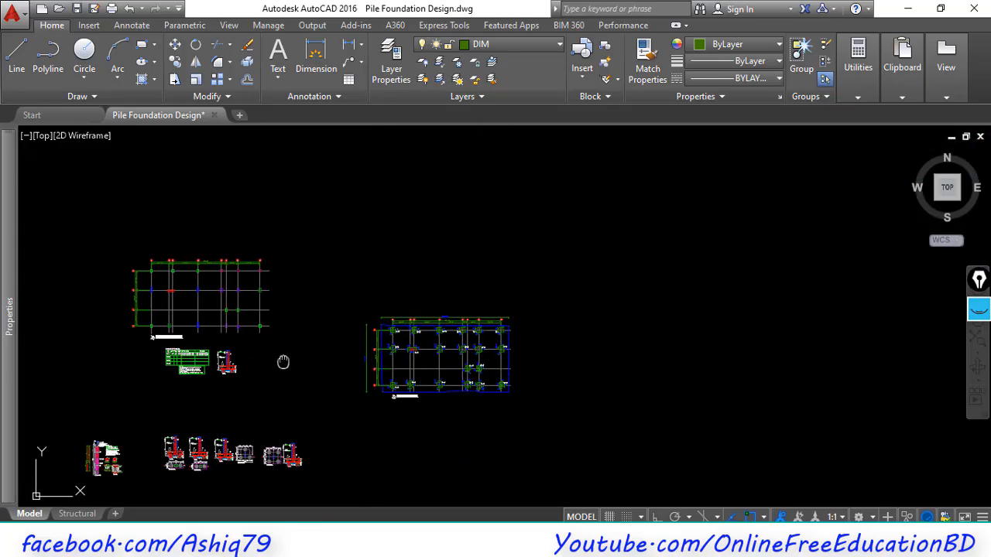
{"action": "scroll", "coordinate": [352, 324], "scroll_direction": "up", "scroll_amount": 8}
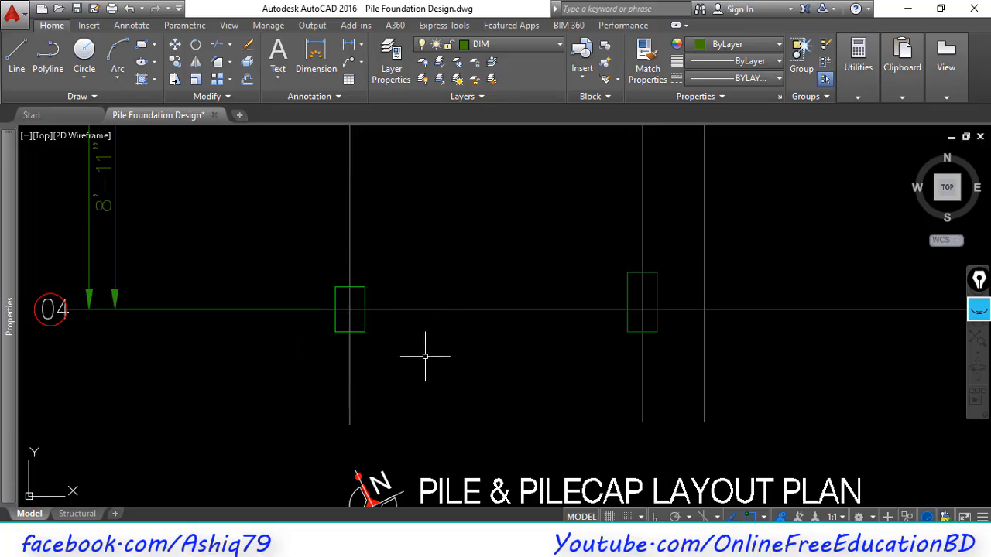
{"action": "left_click", "coordinate": [348, 42]}
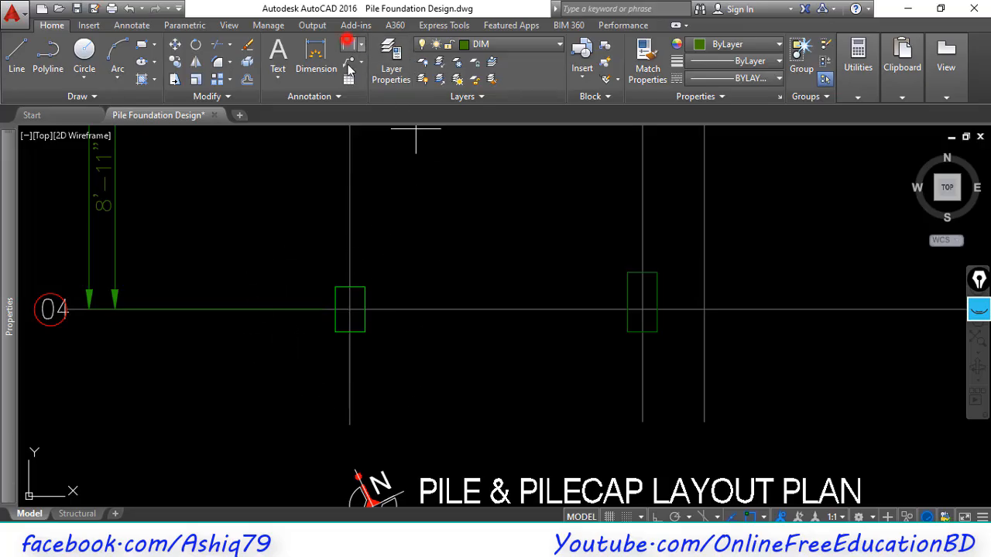
{"action": "left_click", "coordinate": [335, 332]}
{"action": "left_click", "coordinate": [365, 333]}
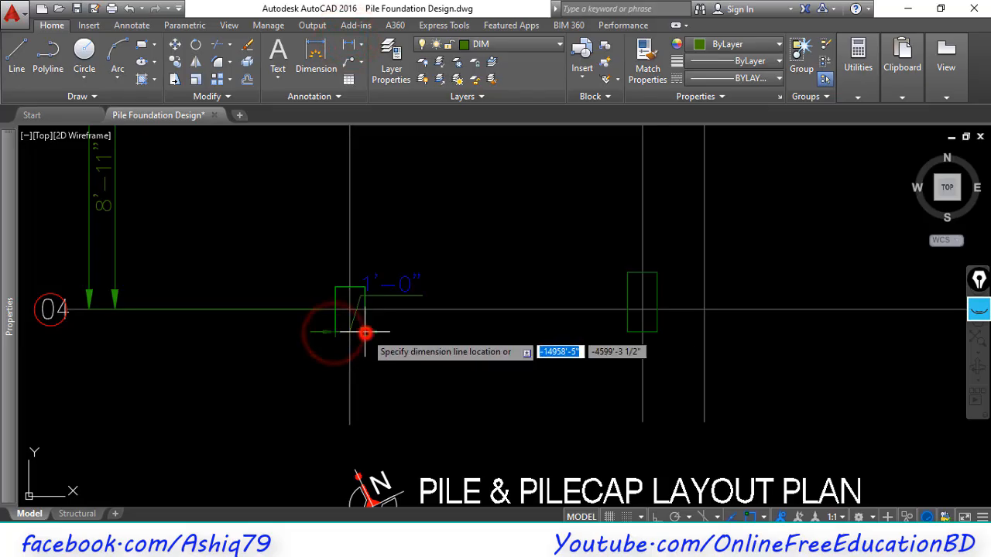
{"action": "left_click", "coordinate": [375, 342]}
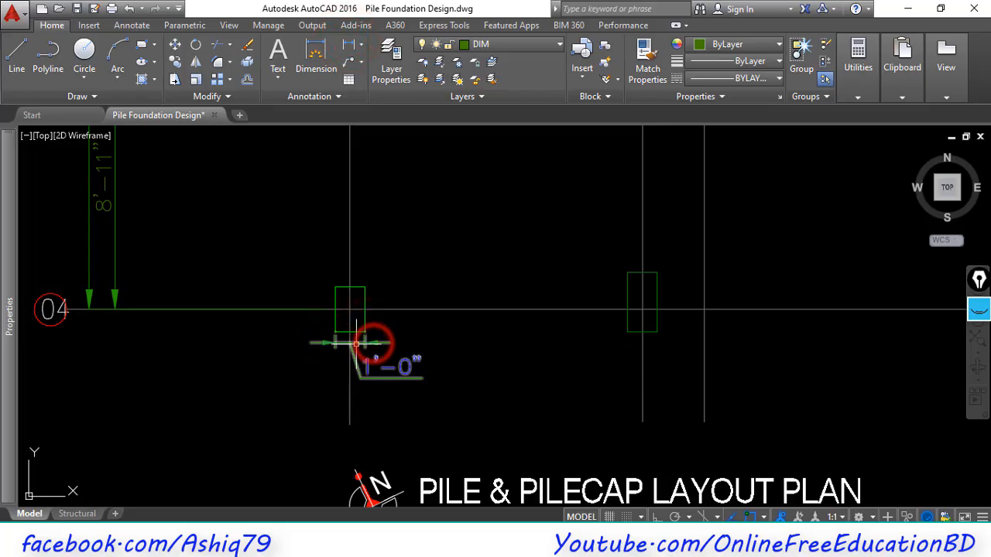
Step: Dimension the depth of the same column along its outer edge
{"action": "key", "text": "Return"}
{"action": "left_click", "coordinate": [334, 332]}
{"action": "left_click", "coordinate": [334, 288]}
{"action": "left_click", "coordinate": [305, 292]}
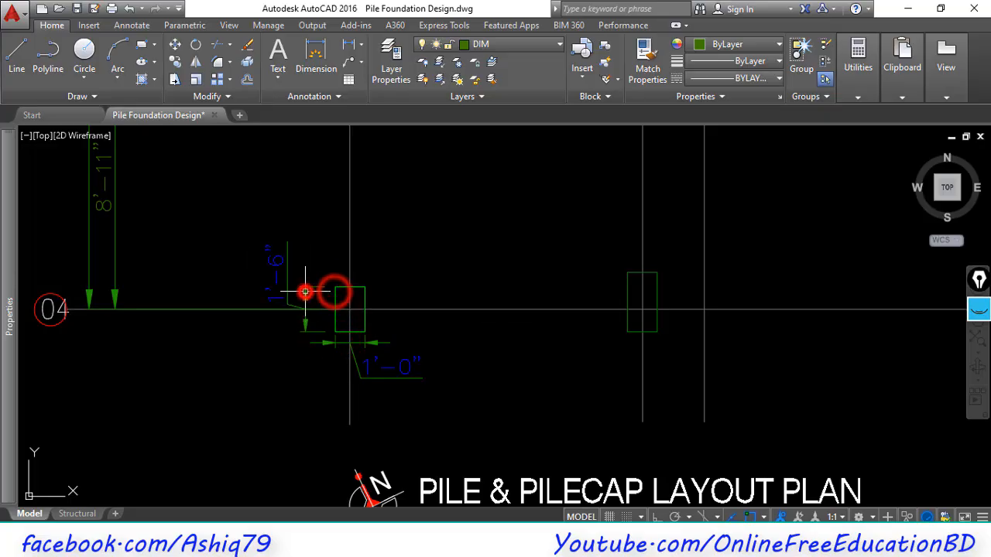
Step: Delete the width and depth dimensions of the column
{"action": "left_click", "coordinate": [321, 343]}
{"action": "left_click", "coordinate": [297, 326]}
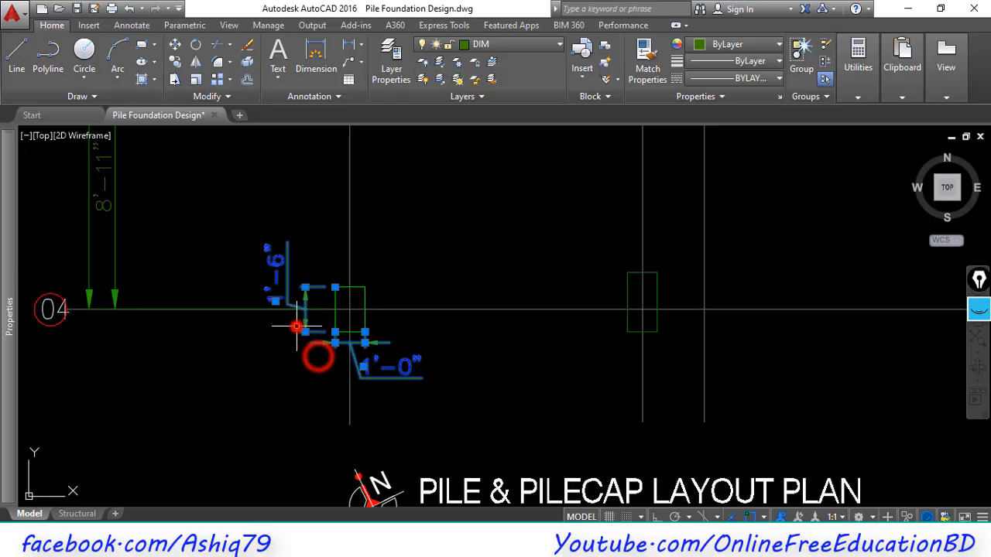
{"action": "key", "text": "Delete"}
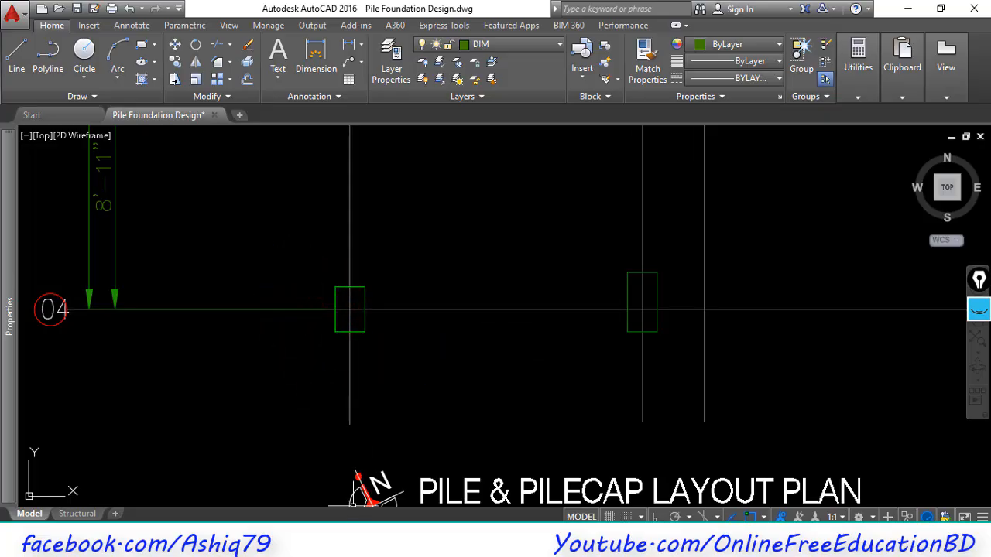
Step: Return to Sheet1 of the Pile Foundation Design workbook and check the column size, fy and f'c inputs
{"action": "mouse_move", "coordinate": [263, 542]}
{"action": "left_click", "coordinate": [205, 496]}
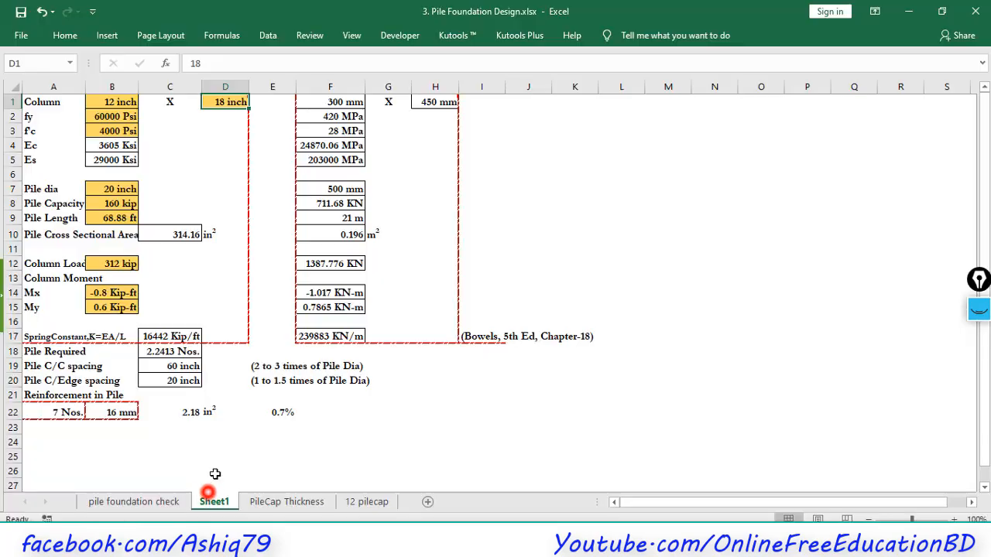
{"action": "left_click", "coordinate": [108, 101]}
{"action": "left_click", "coordinate": [223, 101]}
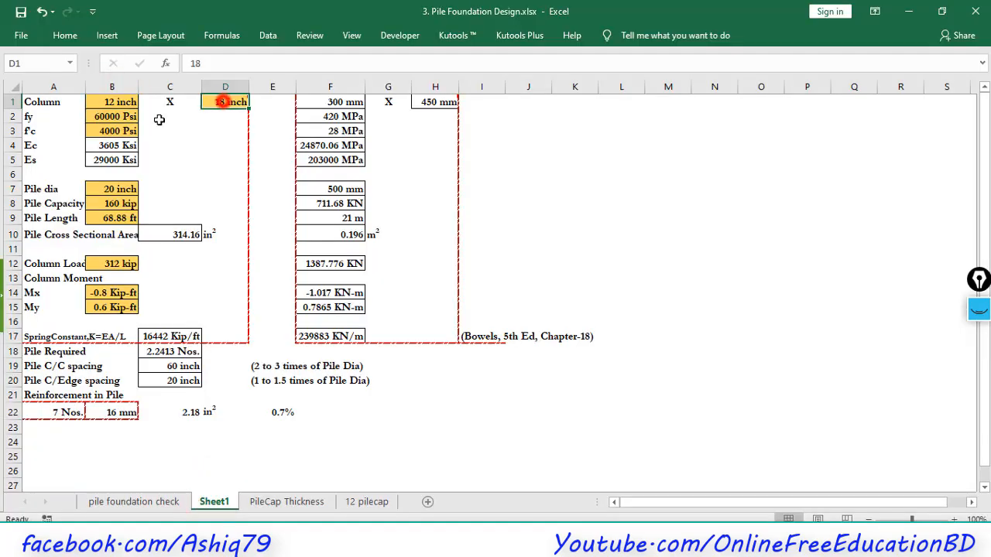
{"action": "left_click", "coordinate": [110, 117]}
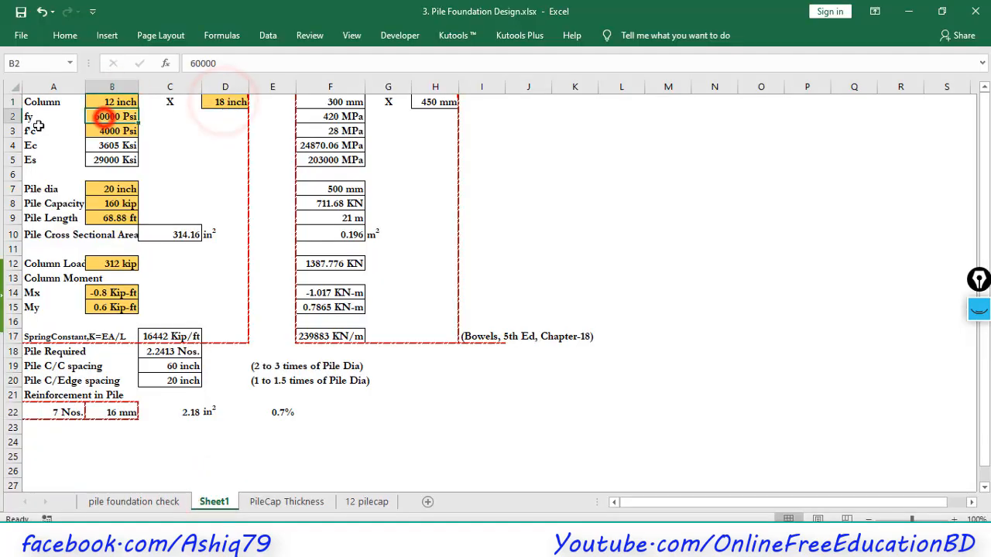
{"action": "left_click", "coordinate": [108, 121]}
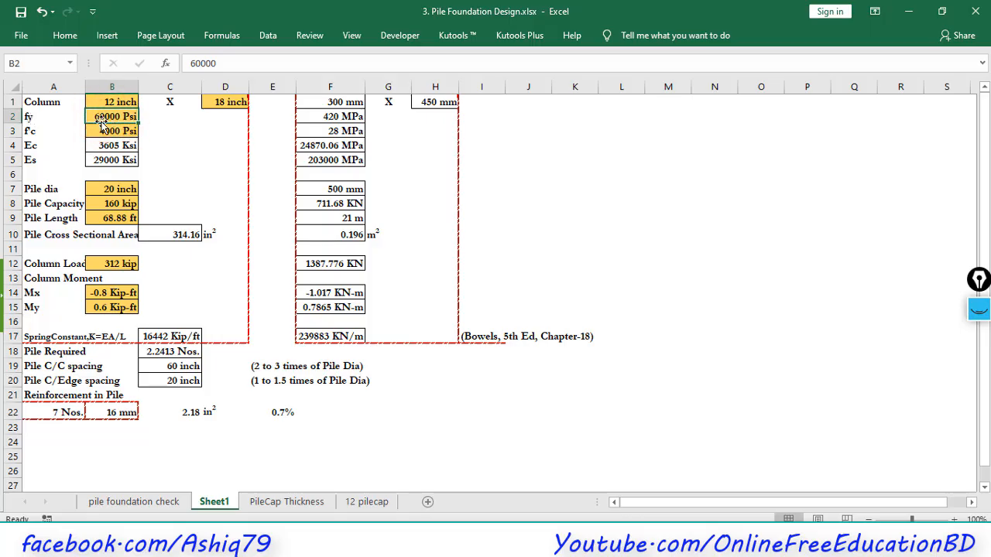
{"action": "left_click", "coordinate": [110, 130]}
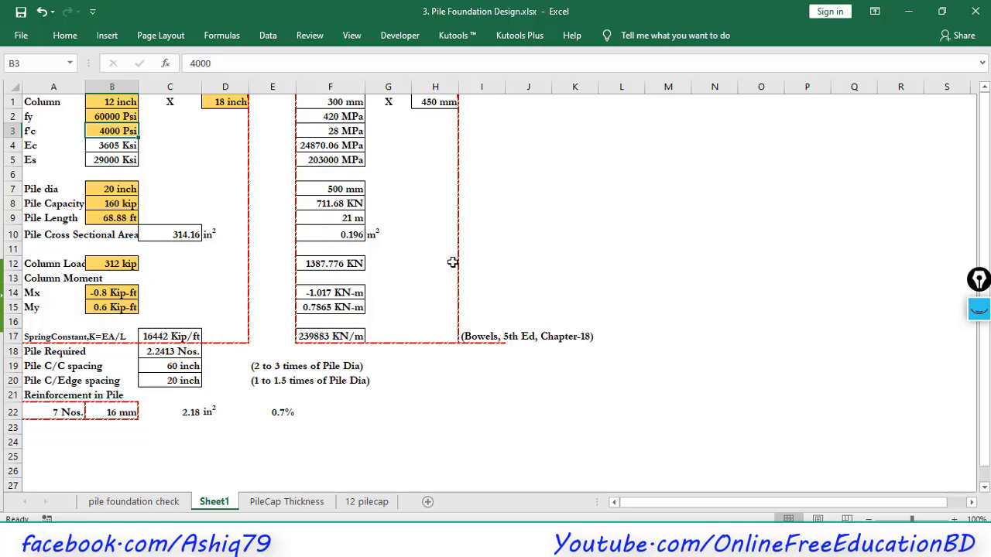
{"action": "left_click", "coordinate": [116, 106]}
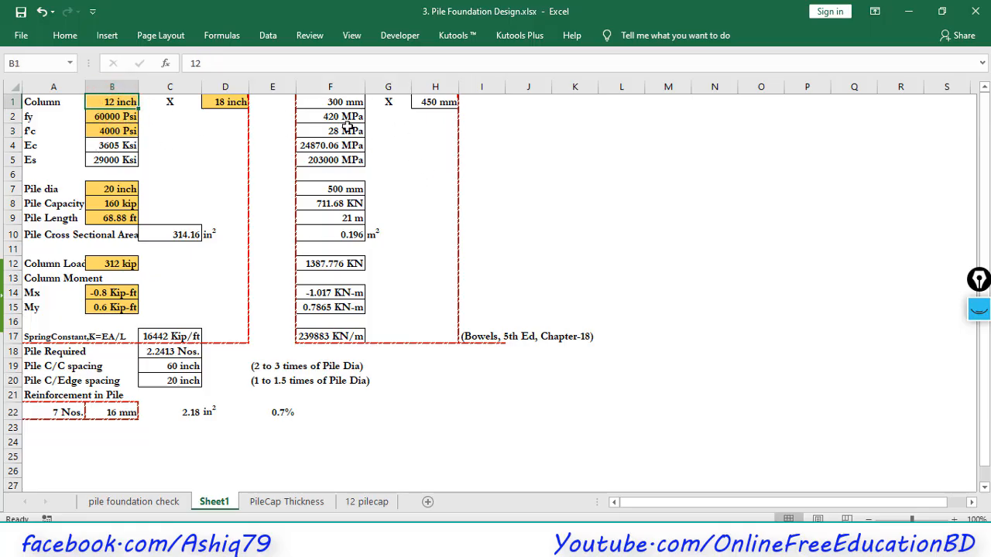
{"action": "left_click", "coordinate": [124, 117]}
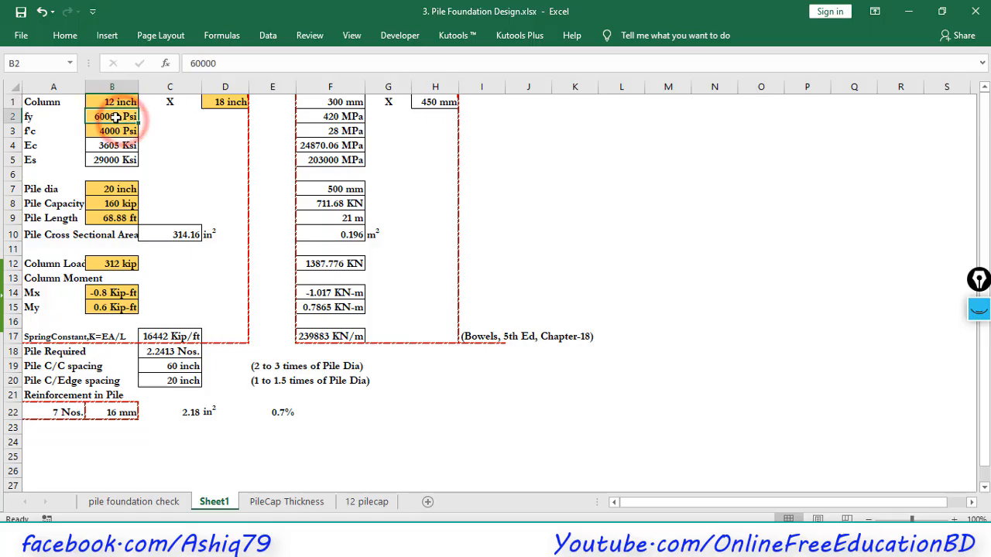
{"action": "left_click", "coordinate": [124, 130]}
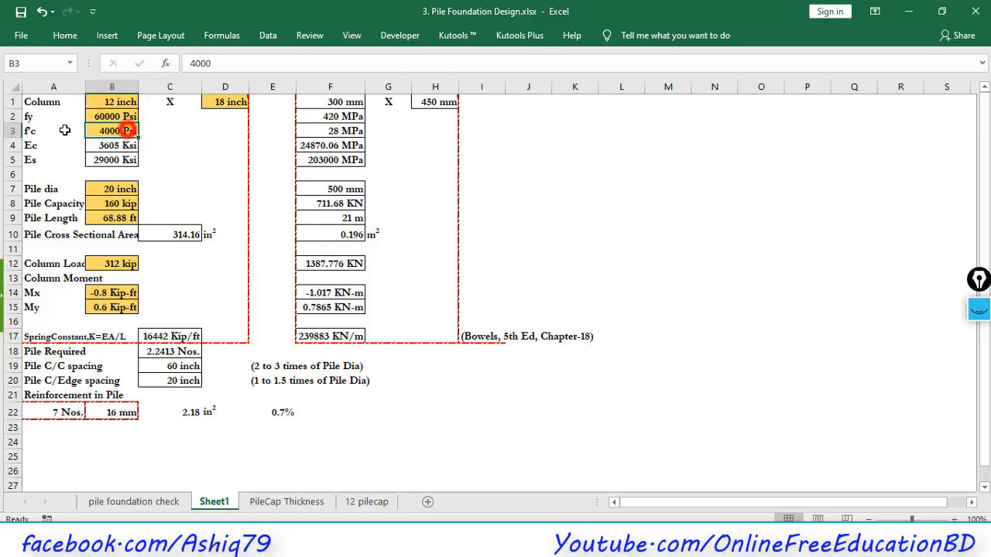
Step: Open the soil report in Word and read the recommended pile diameter, depth and allowable capacity under Option 2
{"action": "left_click", "coordinate": [100, 187]}
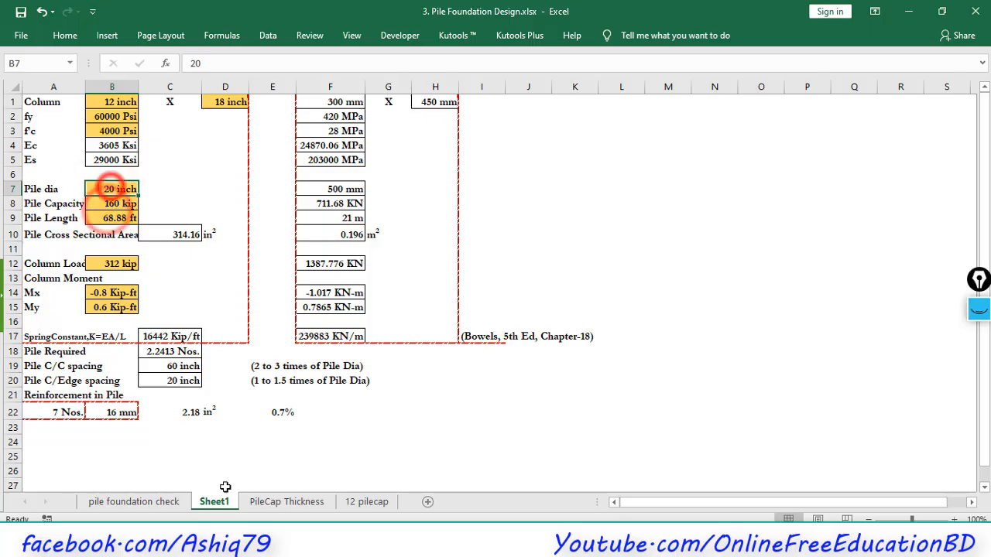
{"action": "key", "text": "alt+Tab"}
{"action": "scroll", "coordinate": [363, 318], "scroll_direction": "down", "scroll_amount": 5}
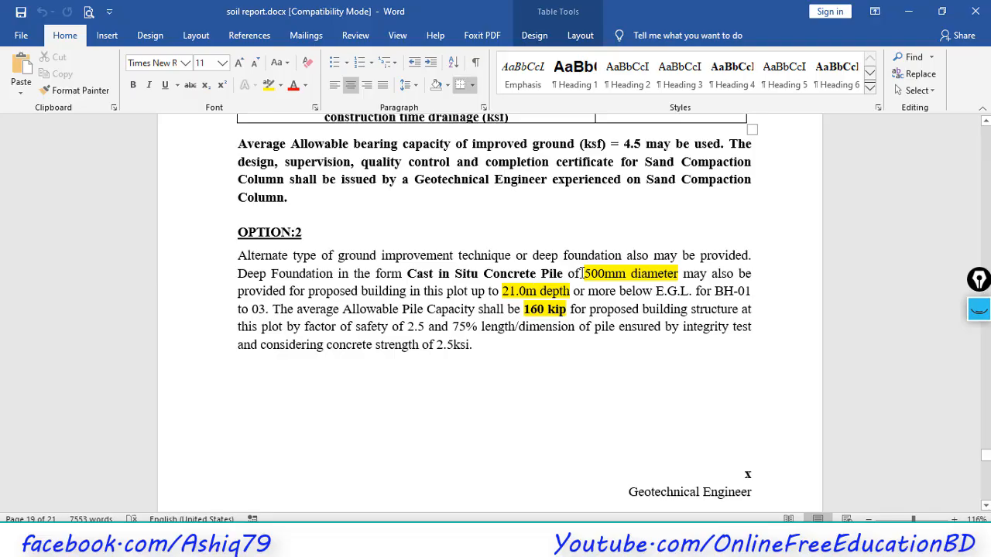
{"action": "left_click_drag", "start_coordinate": [584, 273], "coordinate": [679, 277]}
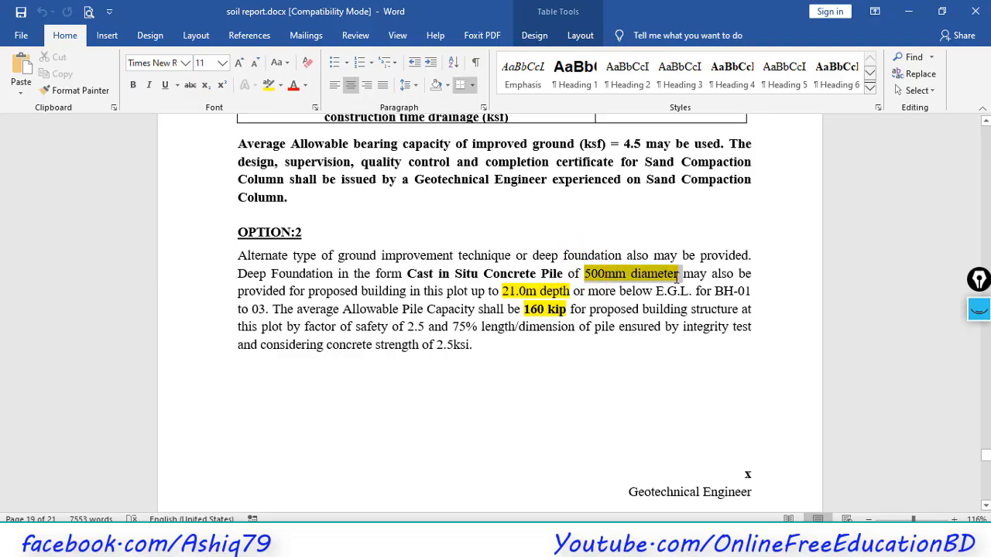
{"action": "left_click_drag", "start_coordinate": [501, 291], "coordinate": [566, 310]}
{"action": "left_click", "coordinate": [526, 292]}
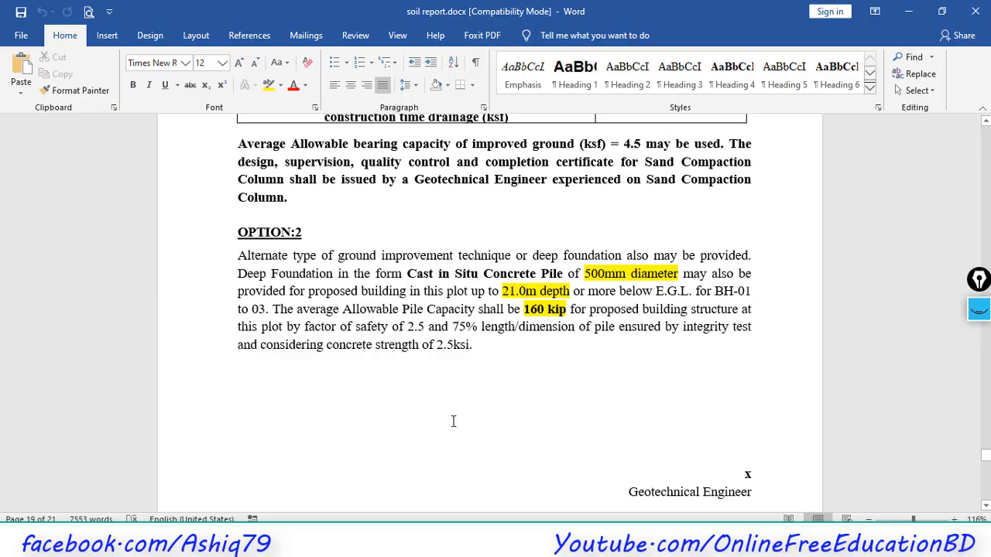
{"action": "left_click", "coordinate": [488, 351]}
Step: Return to the Pile Foundation Design workbook and check the pile diameter, capacity, length and column load cells against the report
{"action": "mouse_move", "coordinate": [232, 542]}
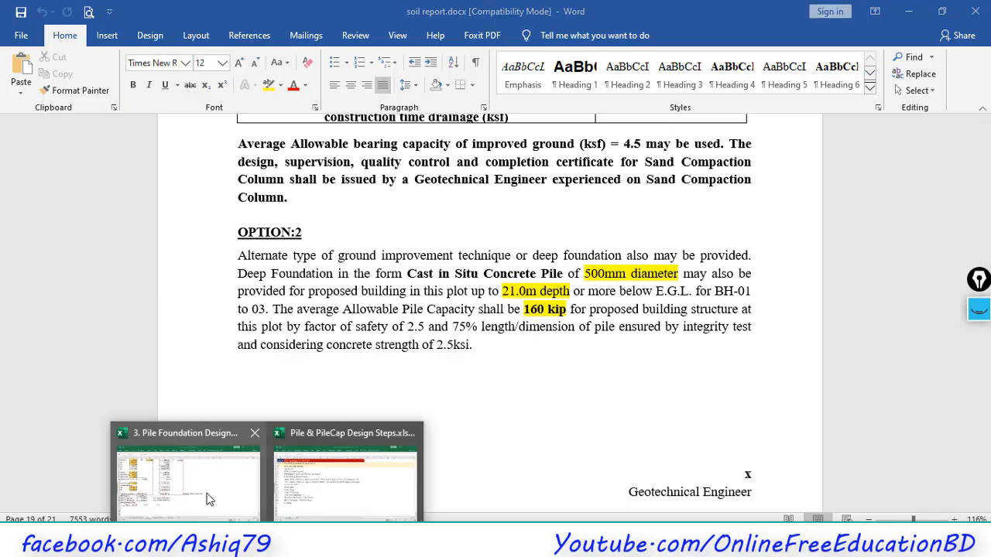
{"action": "left_click", "coordinate": [186, 491]}
{"action": "left_click", "coordinate": [109, 189]}
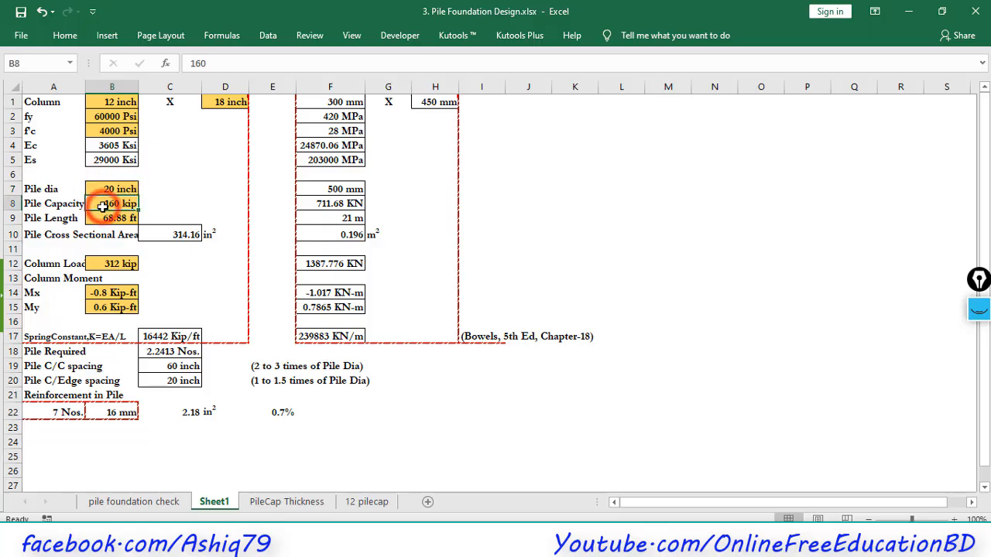
{"action": "left_click", "coordinate": [110, 218]}
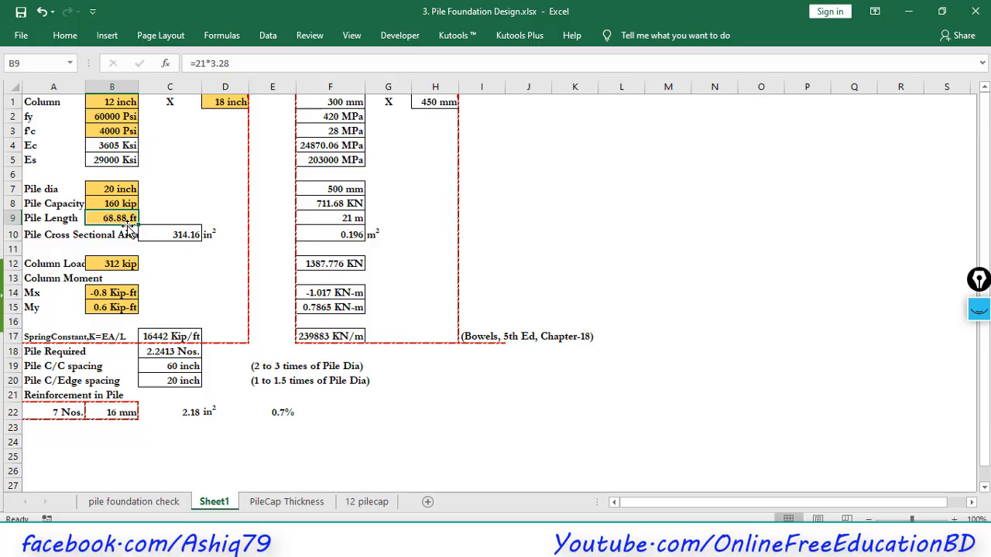
{"action": "left_click", "coordinate": [120, 264]}
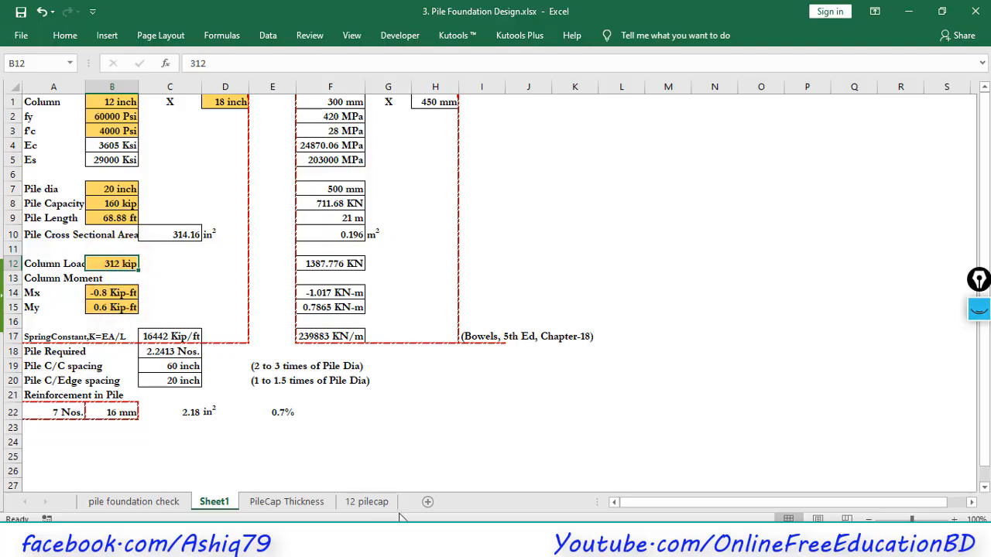
Step: Switch to ETABS and display the tabulated support reactions for the DL + LL Combo
{"action": "key", "text": "alt+Tab"}
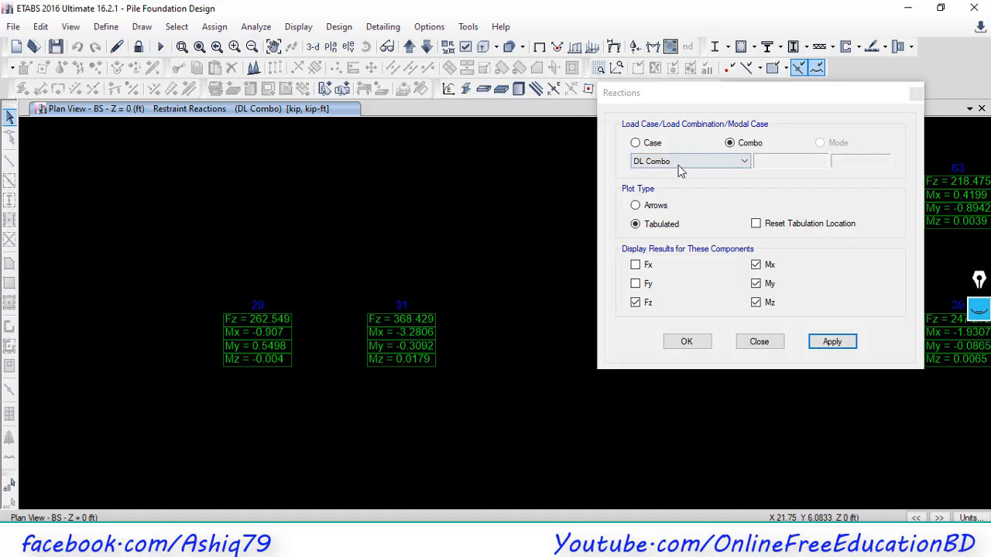
{"action": "left_click", "coordinate": [742, 161]}
{"action": "left_click", "coordinate": [665, 182]}
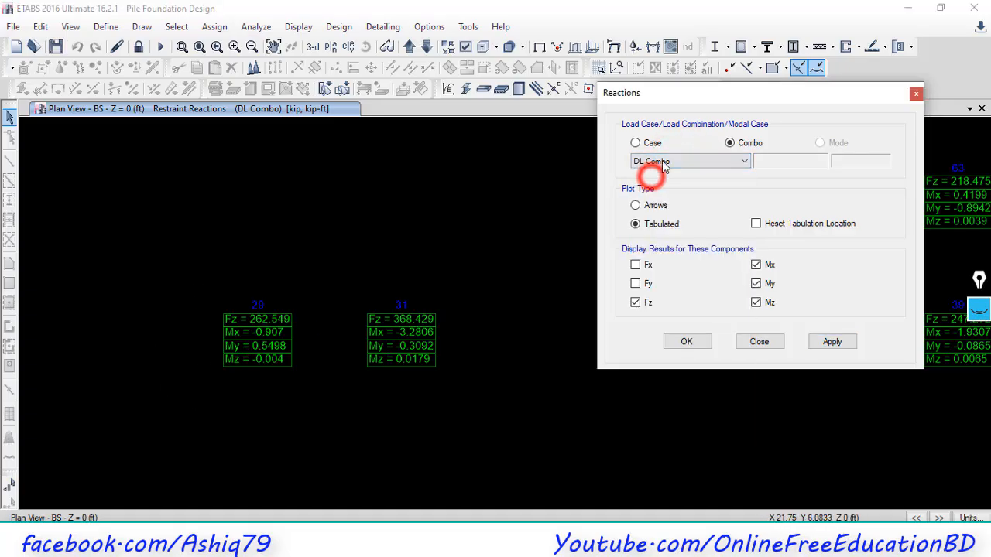
{"action": "left_click", "coordinate": [664, 161]}
{"action": "left_click", "coordinate": [663, 182]}
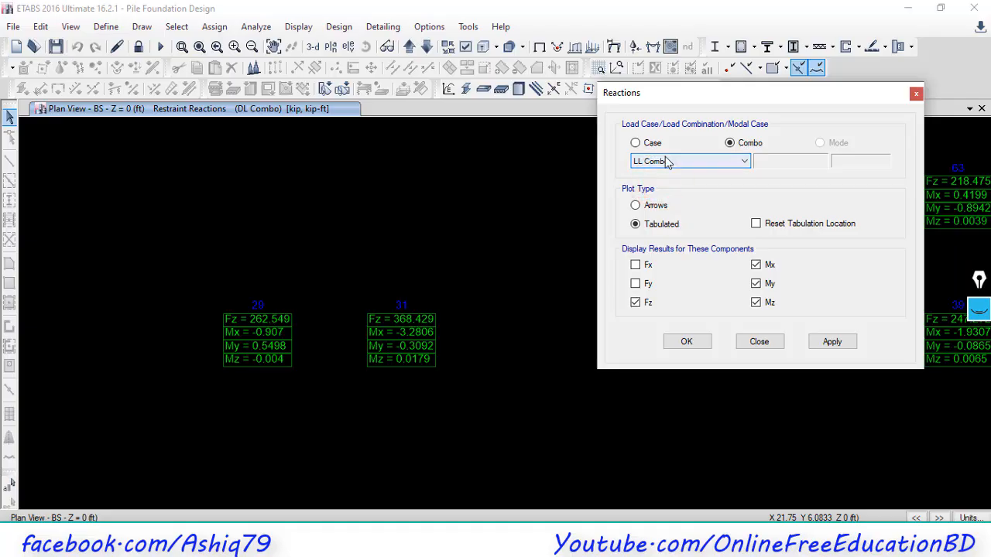
{"action": "left_click", "coordinate": [664, 160]}
{"action": "left_click", "coordinate": [660, 438]}
{"action": "left_click", "coordinate": [832, 345]}
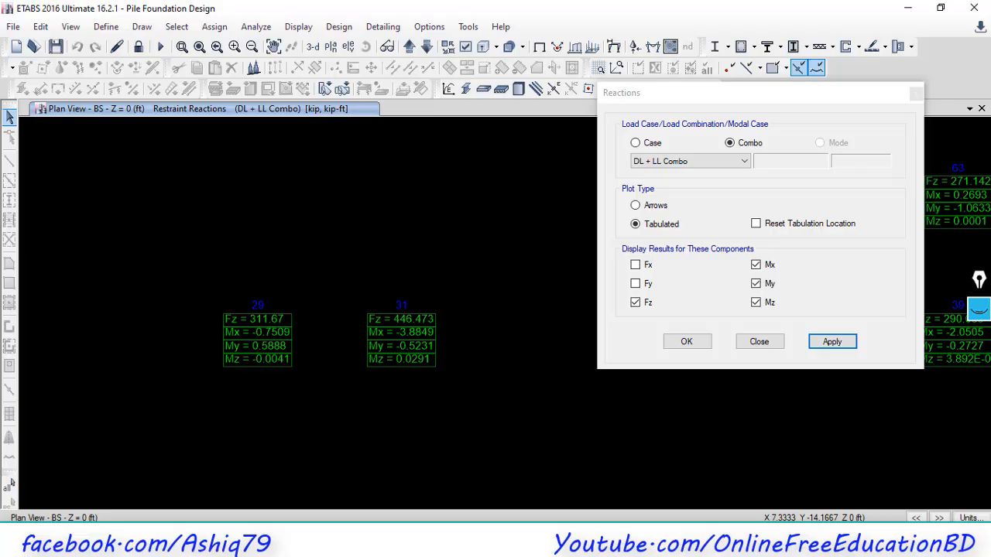
Step: Return to Sheet1 of the Pile Foundation Design workbook in Excel and check the column load cell against the support 29 reaction
{"action": "left_click", "coordinate": [246, 481]}
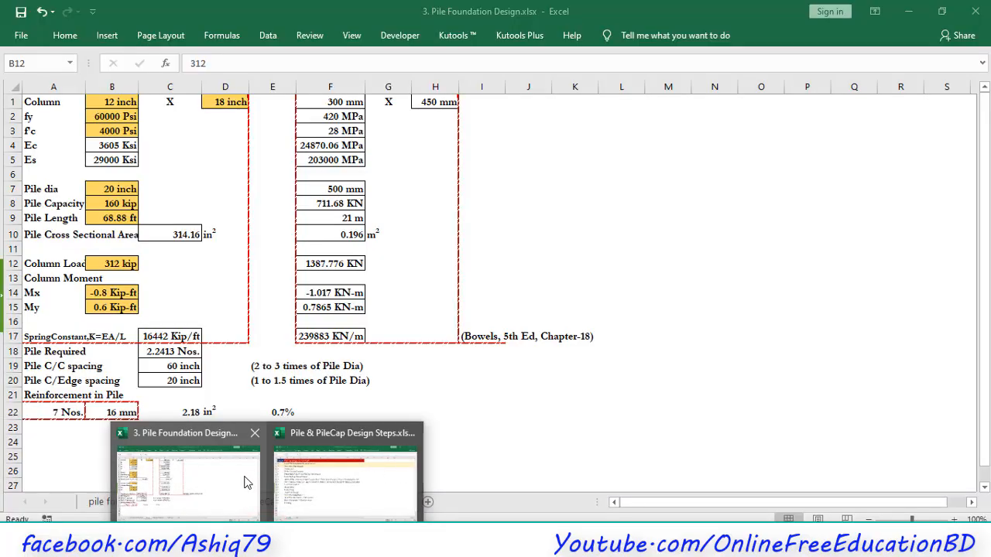
{"action": "left_click", "coordinate": [210, 502]}
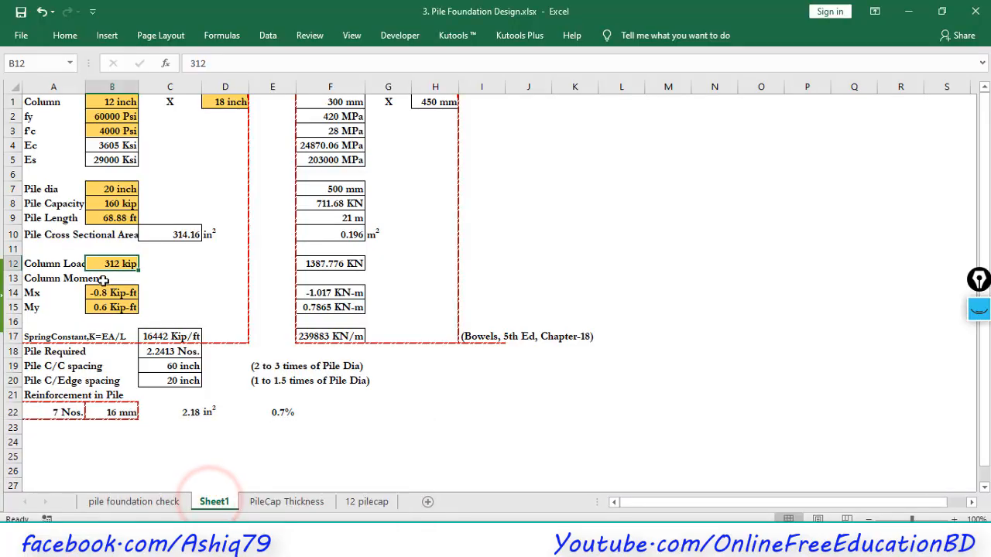
{"action": "left_click", "coordinate": [102, 289]}
{"action": "left_click", "coordinate": [108, 264]}
Step: Read Mx and My at support 29 in ETABS and compare them with the column moment cells in the Excel workbook
{"action": "mouse_move", "coordinate": [232, 551]}
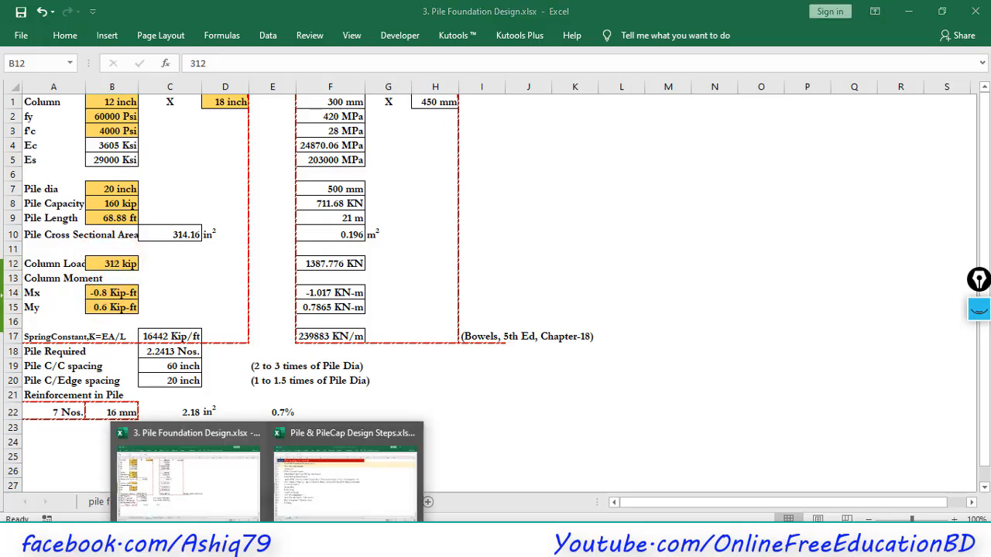
{"action": "left_click", "coordinate": [280, 552]}
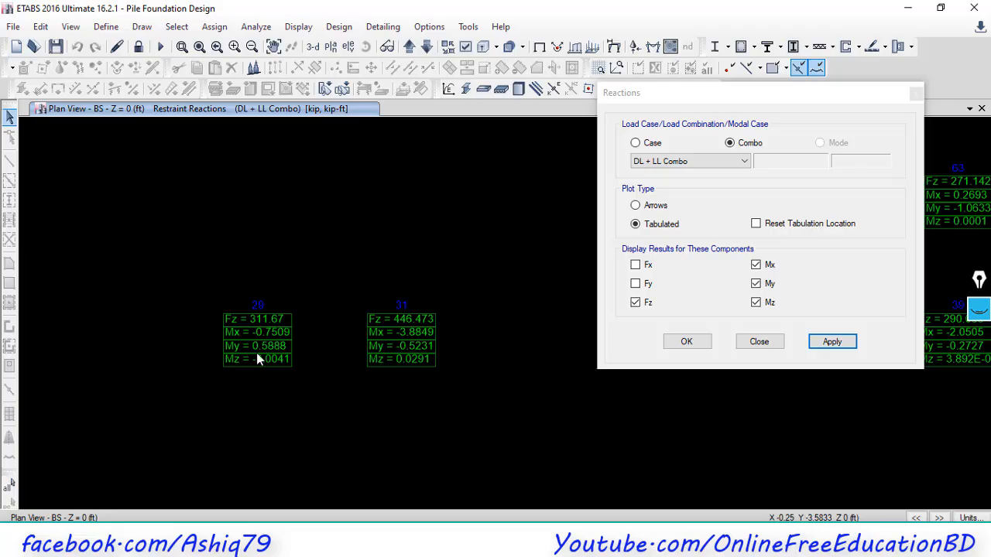
{"action": "mouse_move", "coordinate": [232, 551]}
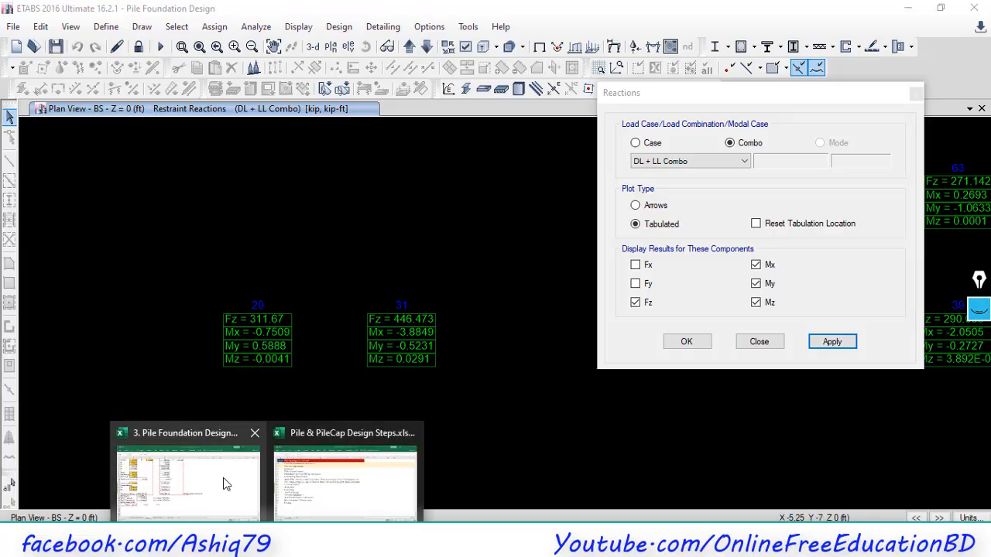
{"action": "left_click", "coordinate": [221, 472]}
{"action": "left_click", "coordinate": [115, 294]}
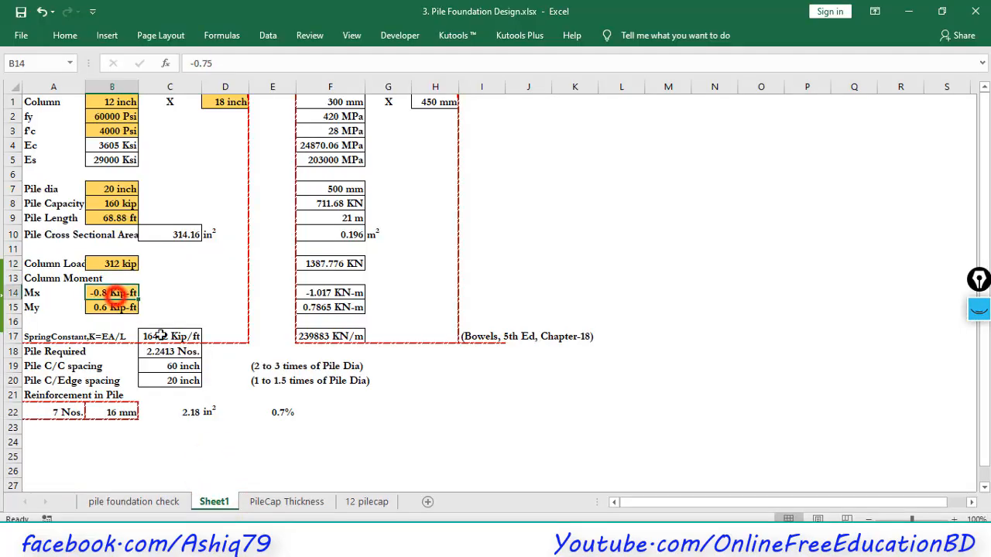
{"action": "left_click", "coordinate": [103, 308]}
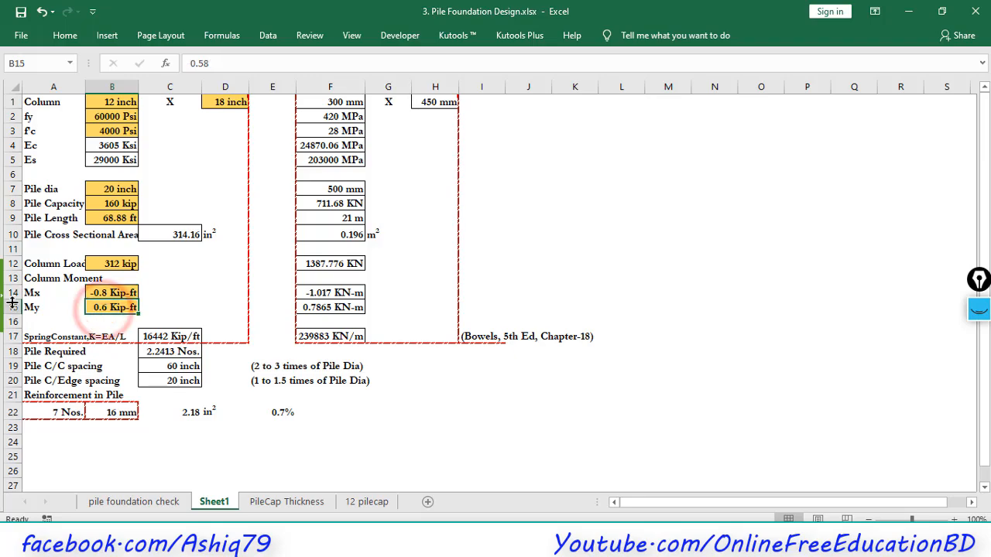
Step: Examine the Pile Required formula in C18 and the Mx and My inputs it uses
{"action": "left_click", "coordinate": [103, 293]}
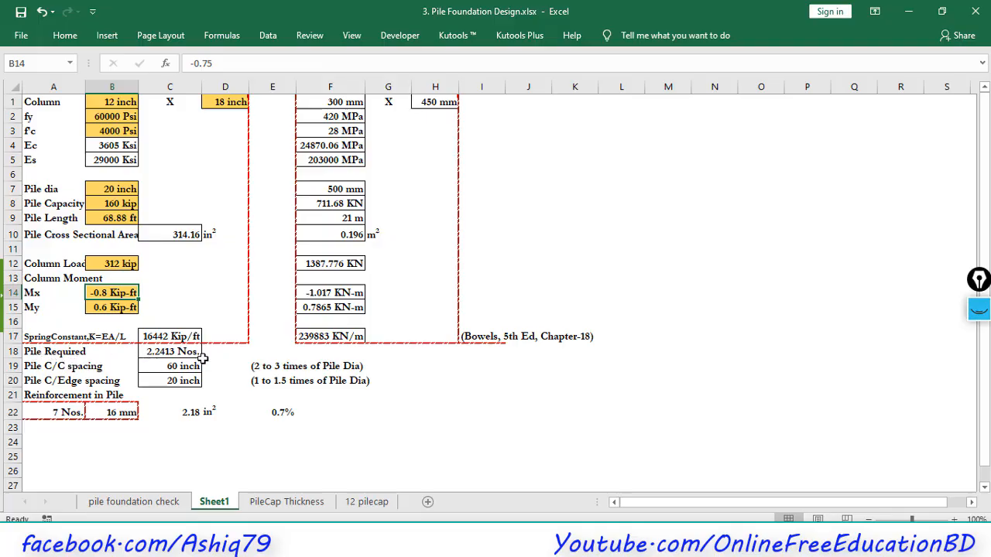
{"action": "left_click", "coordinate": [165, 351]}
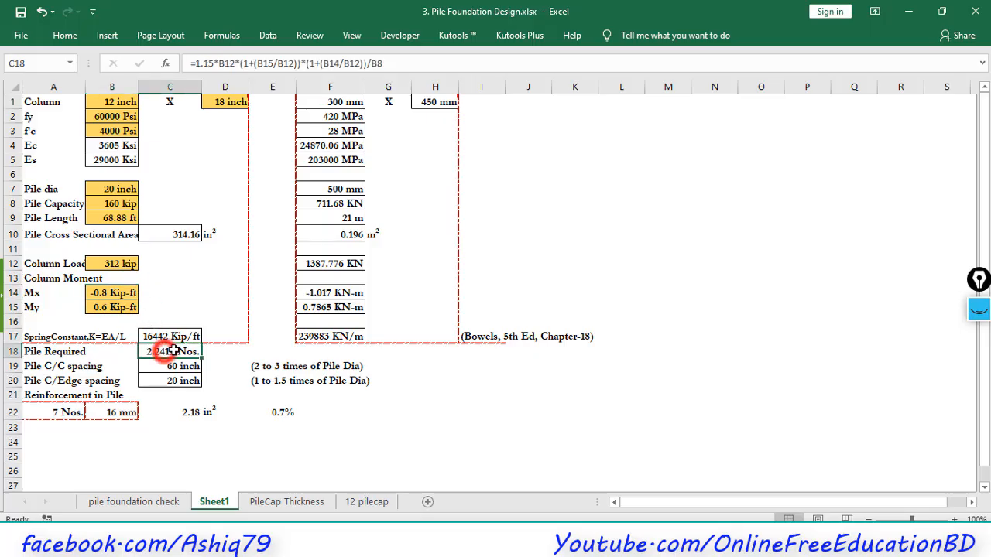
{"action": "left_click", "coordinate": [121, 310]}
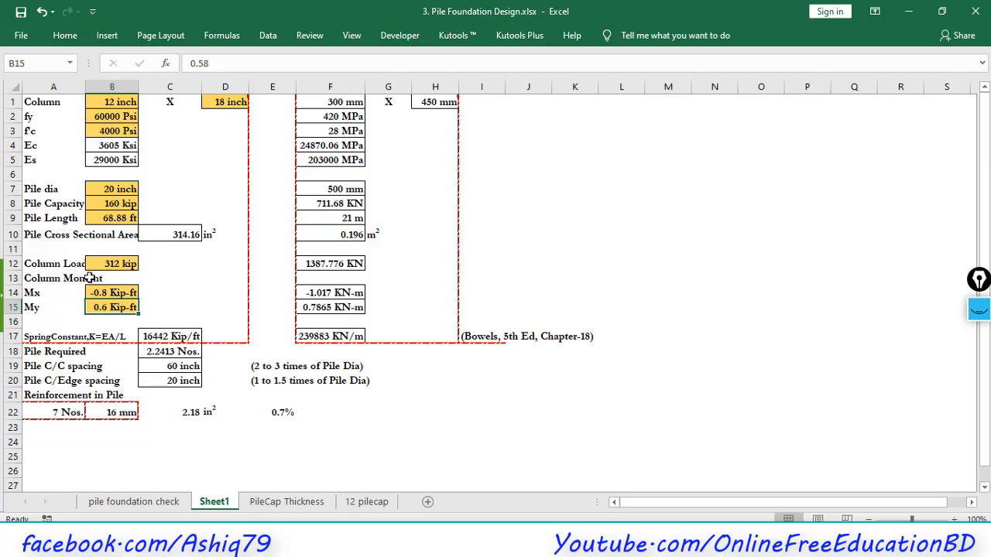
Step: Calculate the column load divided by the pile capacity in cell L8 with =312/160
{"action": "left_click", "coordinate": [629, 206]}
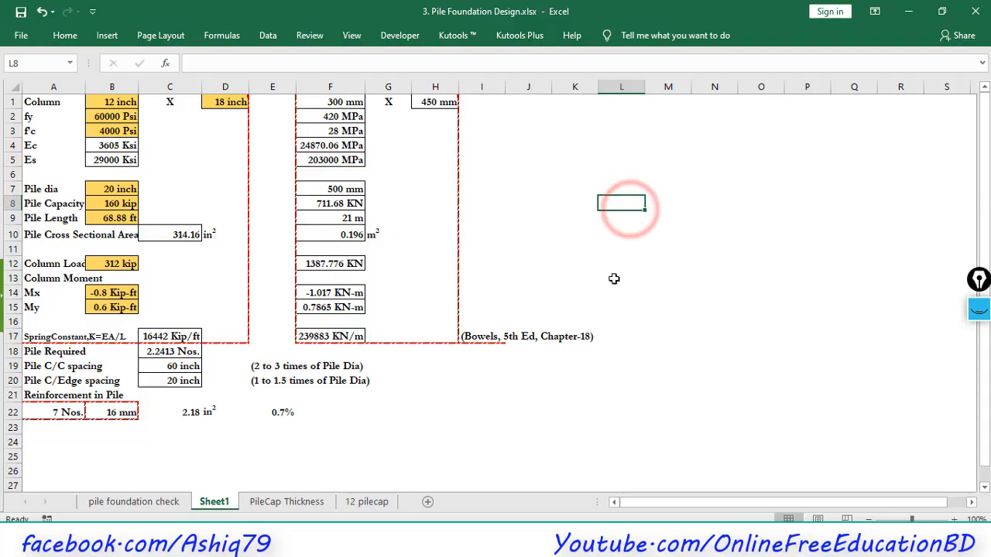
{"action": "type", "text": "=312"}
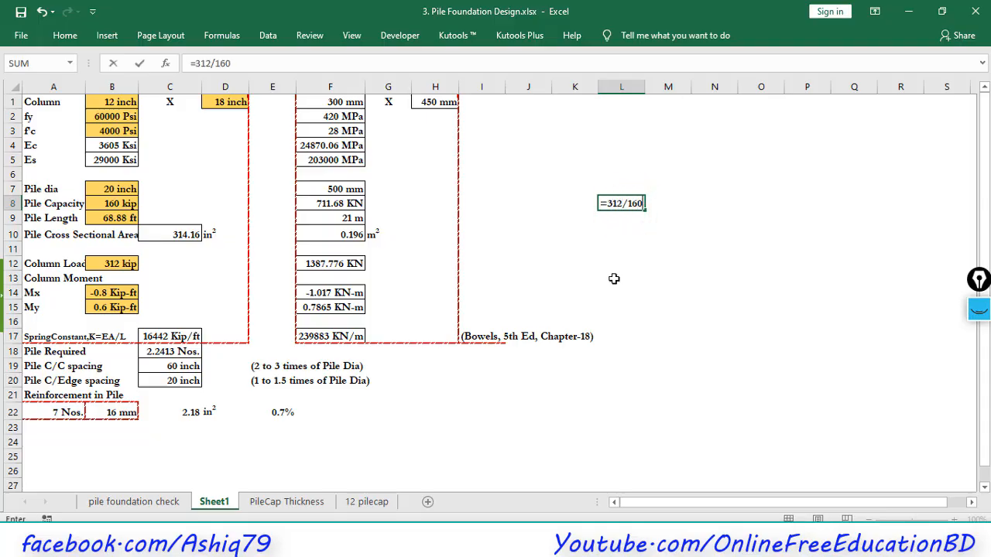
{"action": "type", "text": "/160"}
{"action": "key", "text": "Return"}
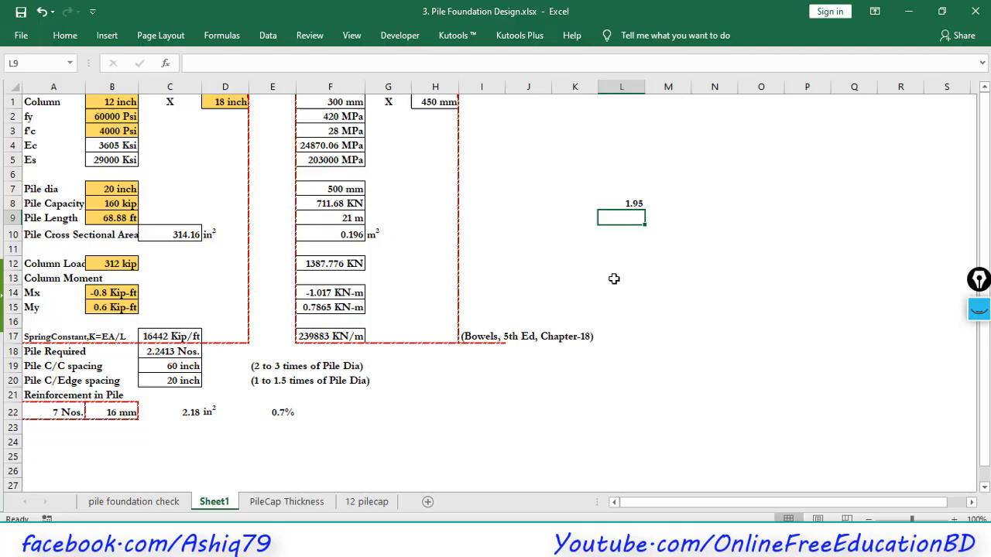
Step: Add a 1.15 factor to the load in L8 so the formula reads =312*1.15/160
{"action": "left_click", "coordinate": [623, 203]}
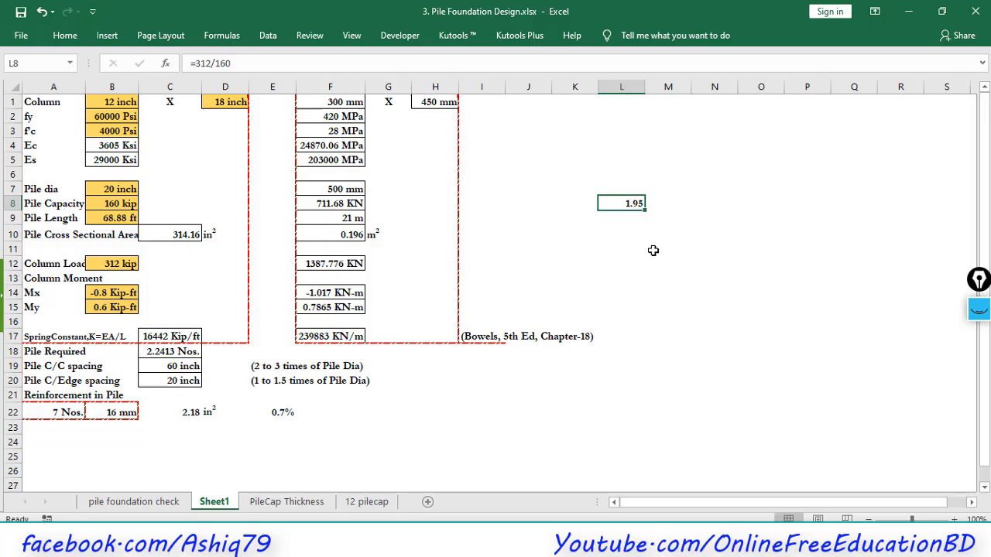
{"action": "left_click", "coordinate": [624, 206]}
{"action": "left_click", "coordinate": [212, 65]}
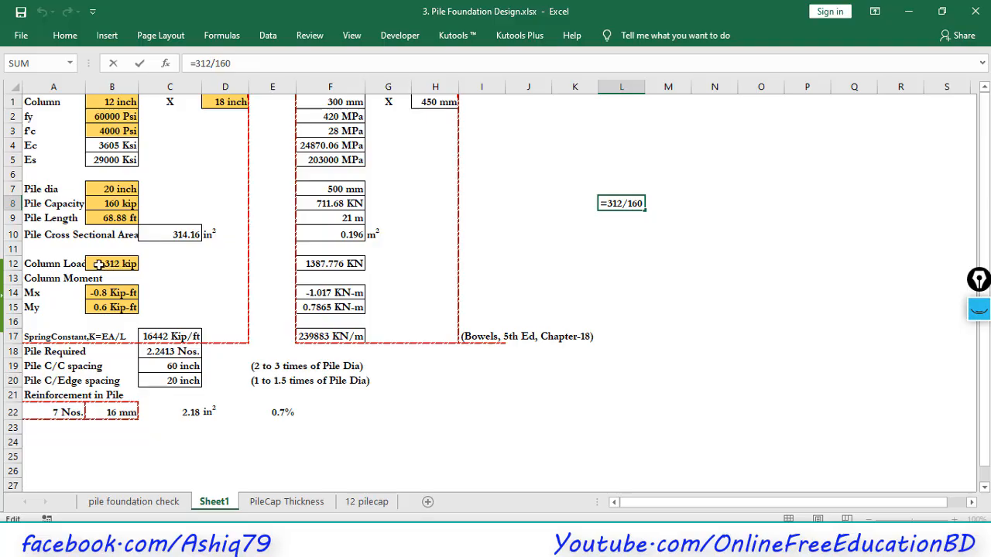
{"action": "type", "text": "*1"}
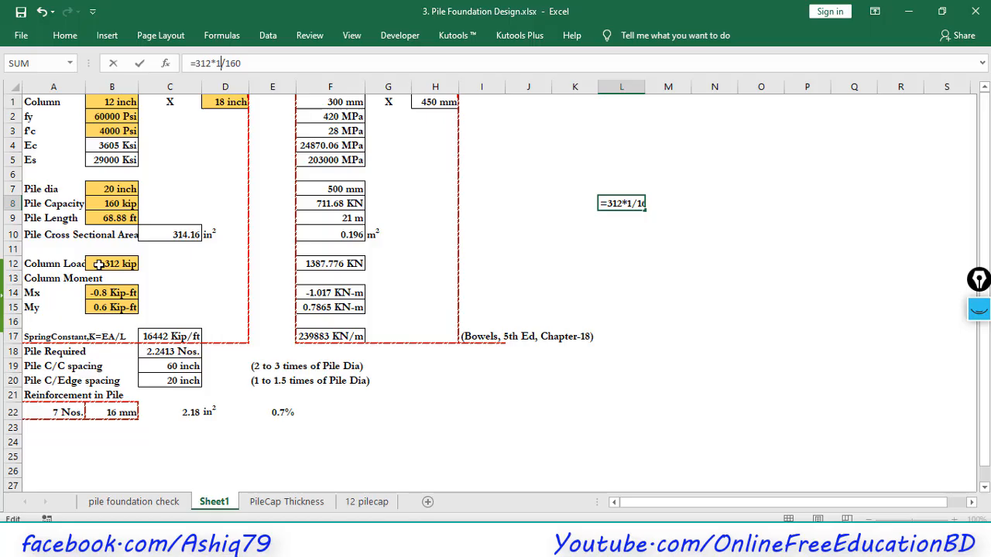
{"action": "type", "text": ".15"}
{"action": "key", "text": "Return"}
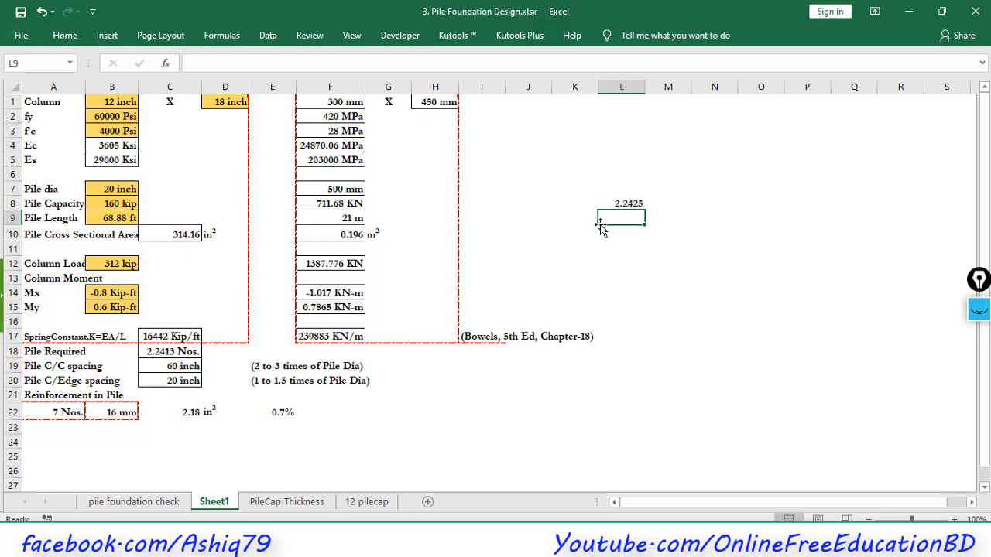
{"action": "left_click", "coordinate": [634, 202]}
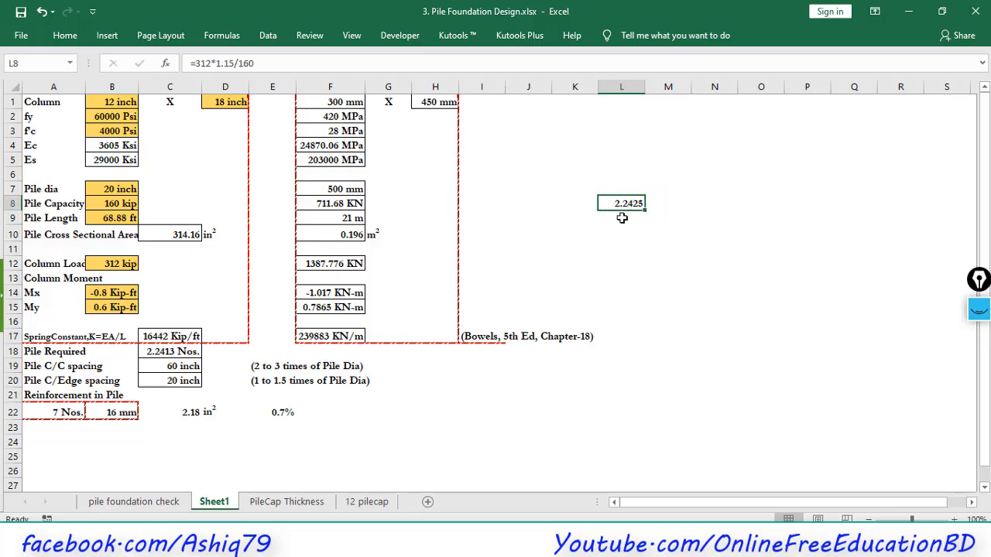
{"action": "left_click", "coordinate": [625, 205]}
{"action": "left_click", "coordinate": [627, 203]}
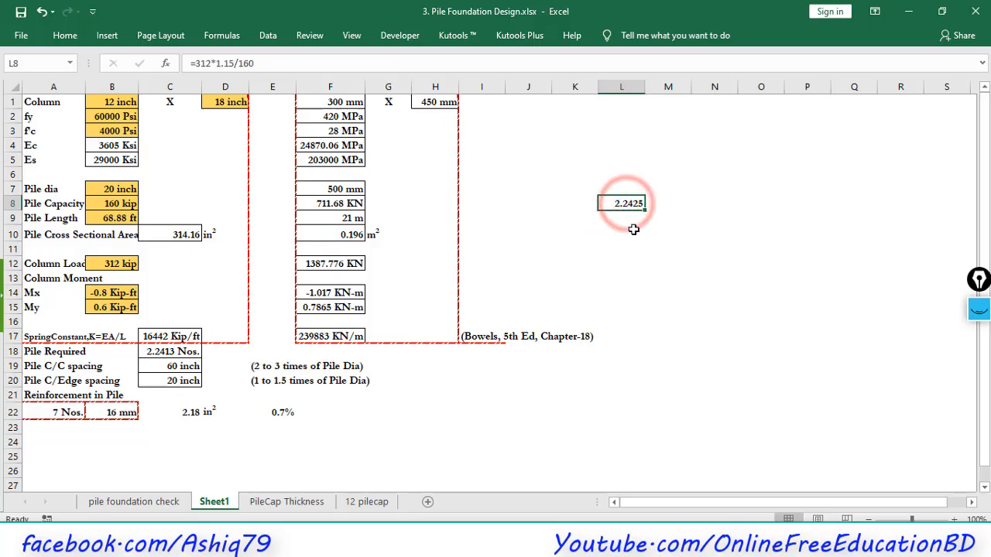
{"action": "left_click", "coordinate": [621, 218]}
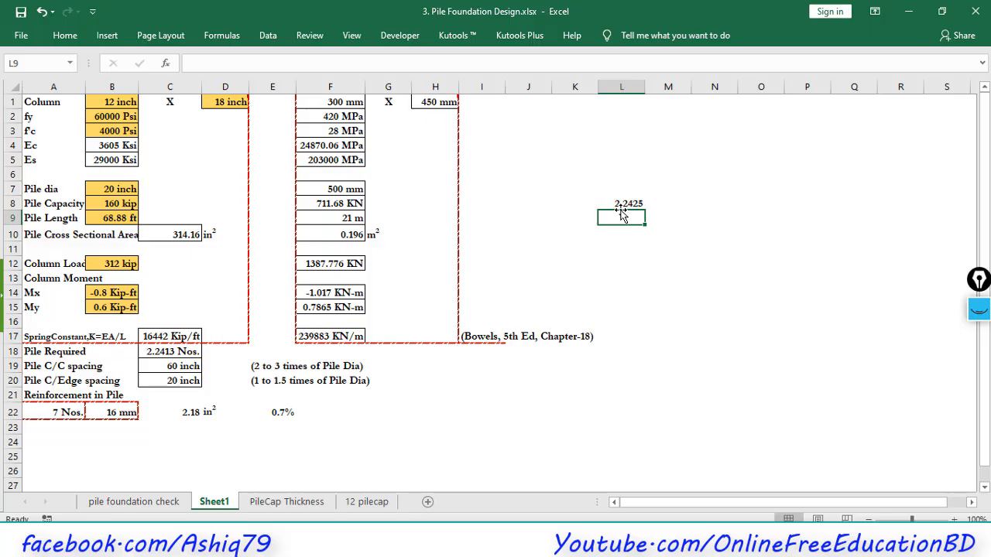
{"action": "left_click", "coordinate": [625, 203]}
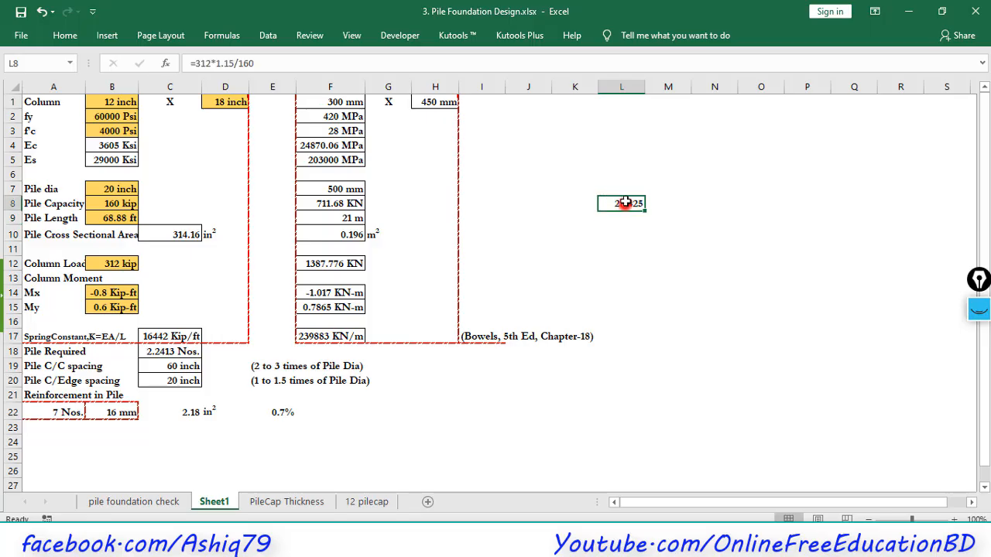
{"action": "left_click", "coordinate": [627, 189]}
{"action": "left_click", "coordinate": [624, 204]}
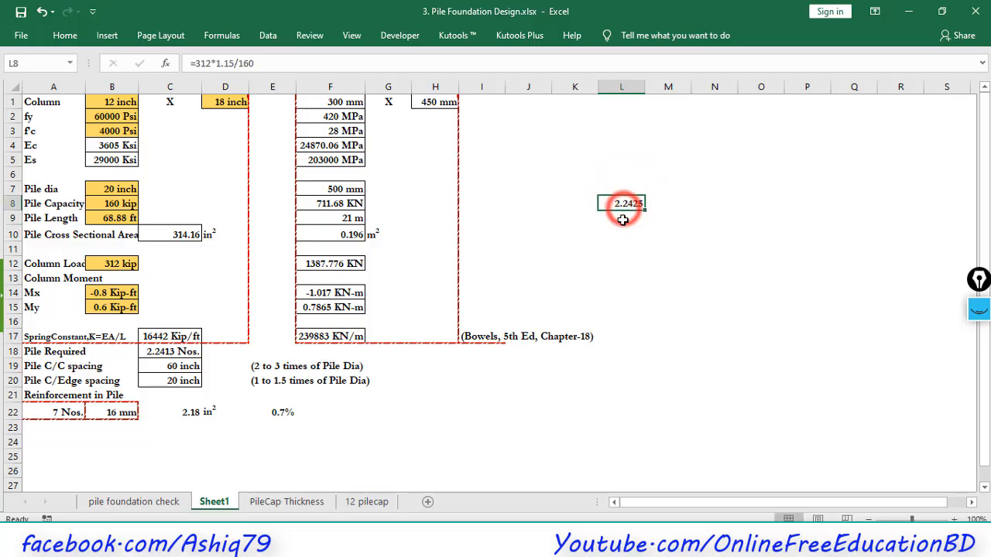
{"action": "left_click", "coordinate": [623, 219]}
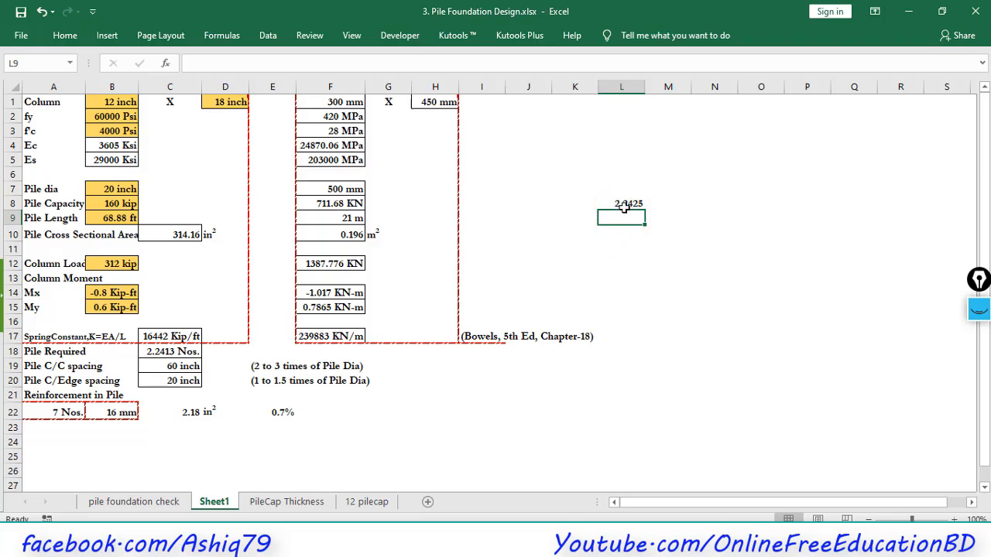
{"action": "left_click", "coordinate": [620, 204]}
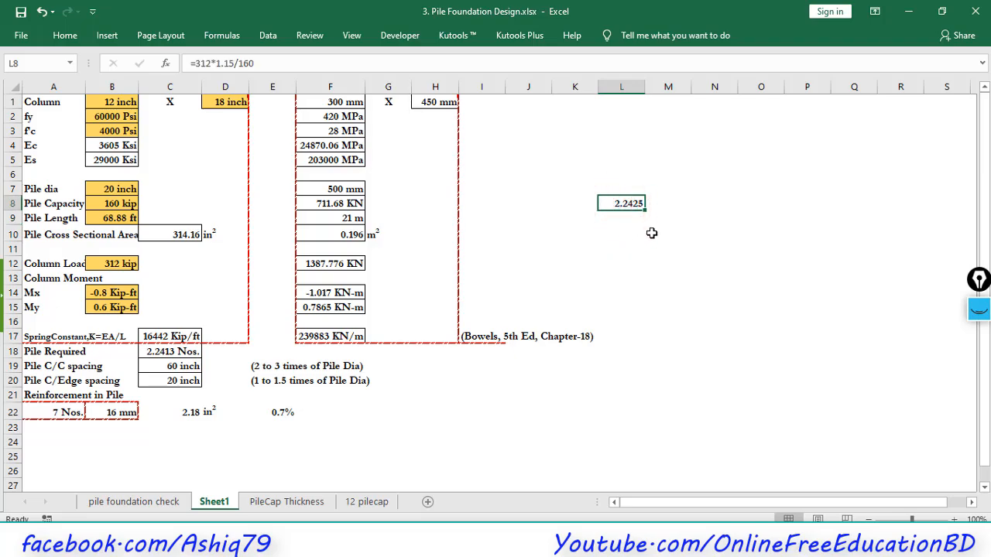
{"action": "left_click", "coordinate": [624, 217]}
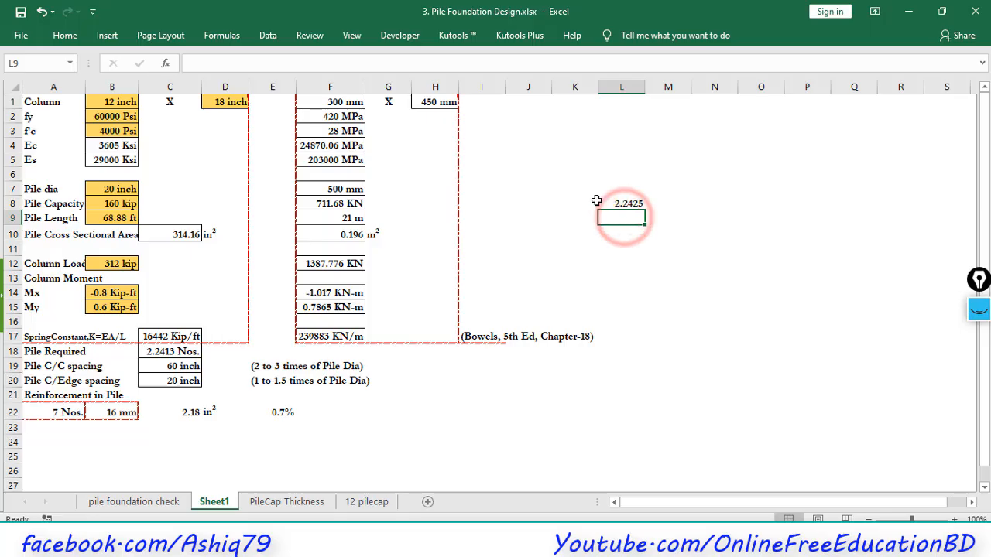
{"action": "left_click", "coordinate": [624, 203]}
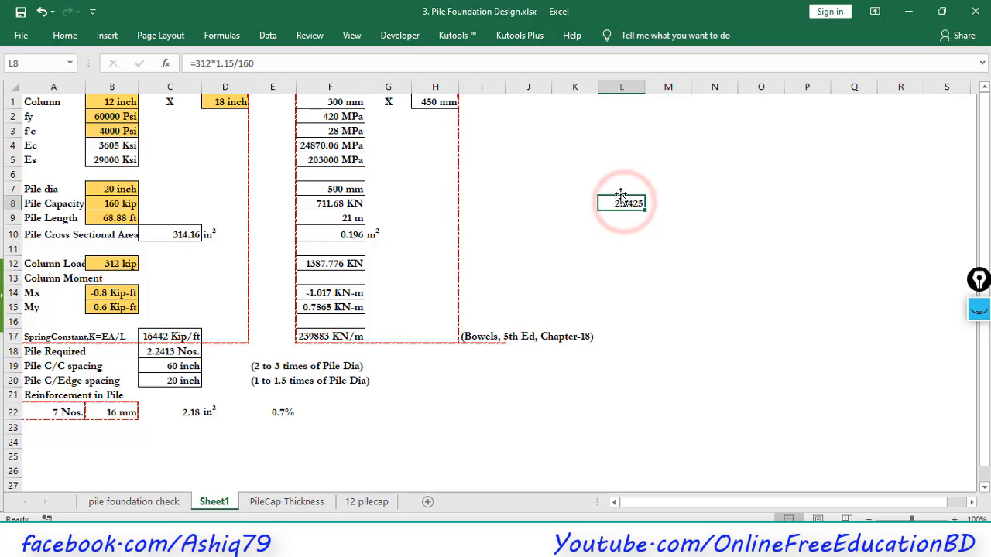
{"action": "left_click", "coordinate": [622, 187]}
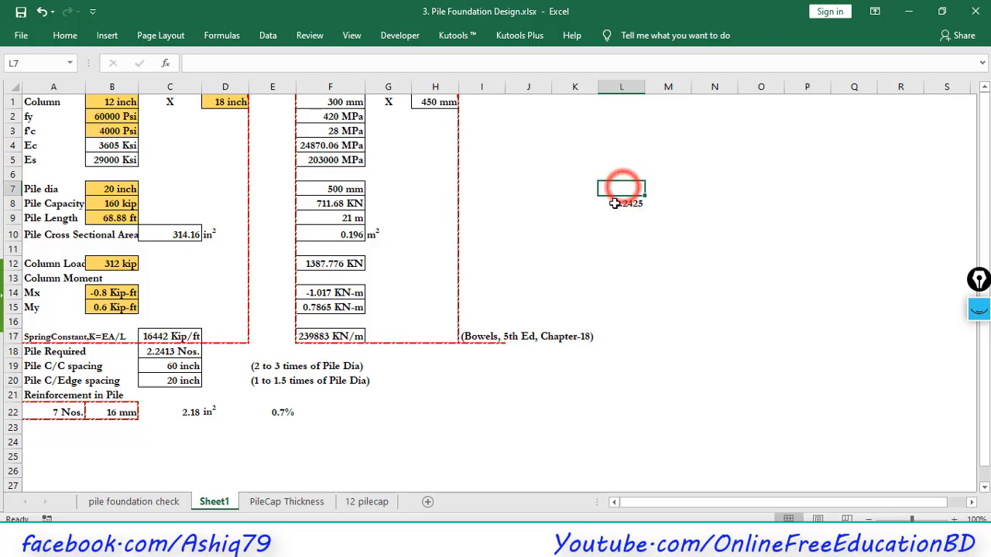
{"action": "left_click", "coordinate": [624, 197]}
{"action": "left_click", "coordinate": [610, 202]}
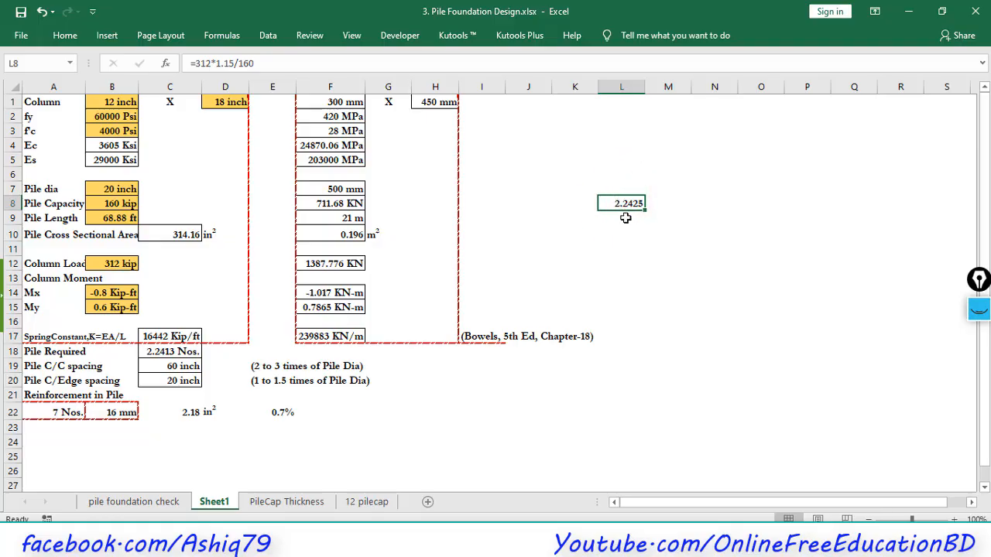
{"action": "left_click", "coordinate": [626, 220]}
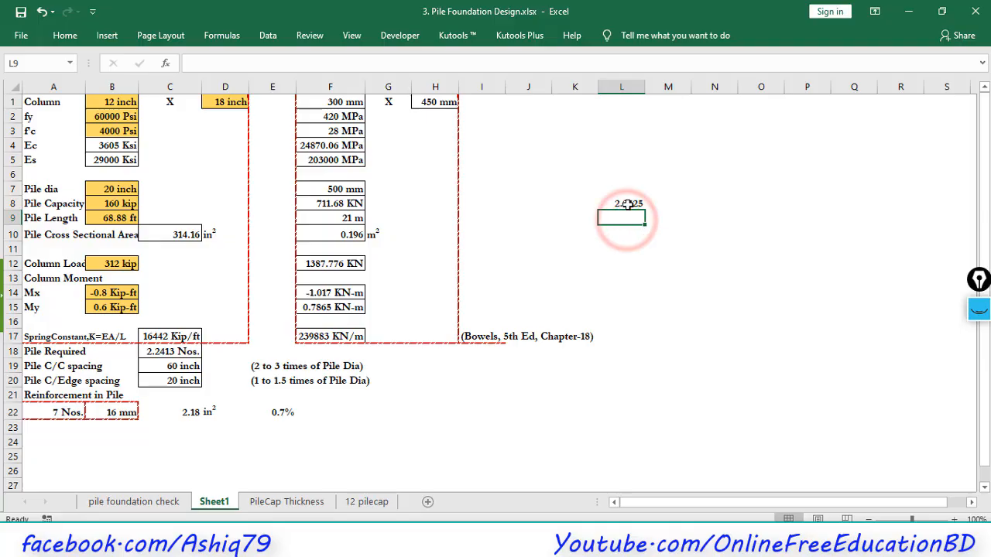
{"action": "left_click", "coordinate": [628, 203]}
{"action": "left_click", "coordinate": [612, 190]}
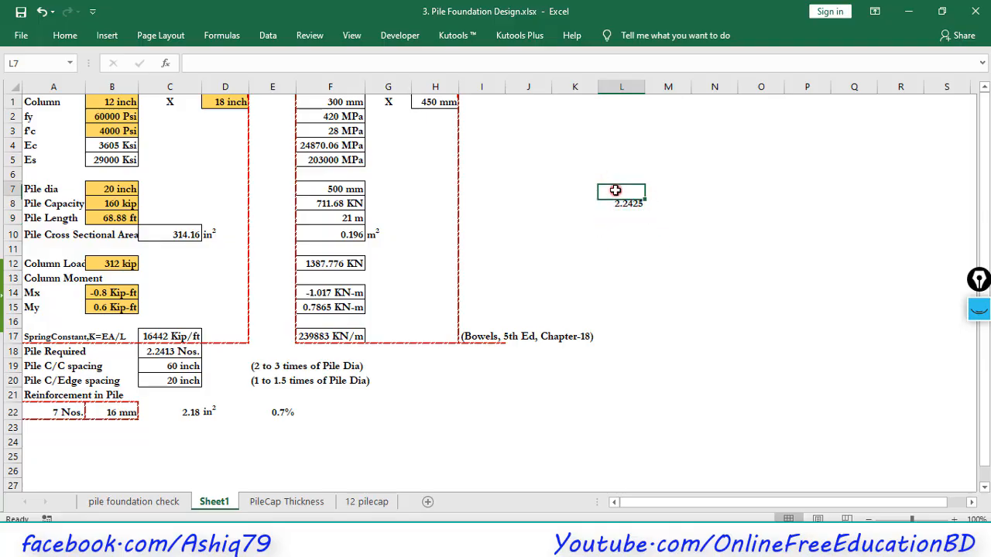
{"action": "left_click", "coordinate": [623, 203]}
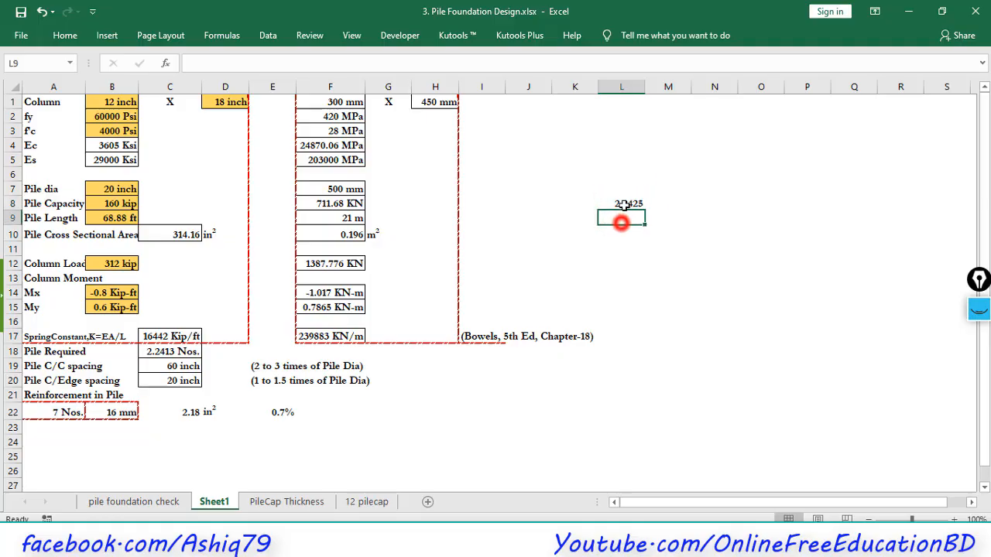
Step: Clear the trial load calculation from L8 and return to the Pile Required result in C18
{"action": "left_click", "coordinate": [624, 203]}
{"action": "key", "text": "Delete"}
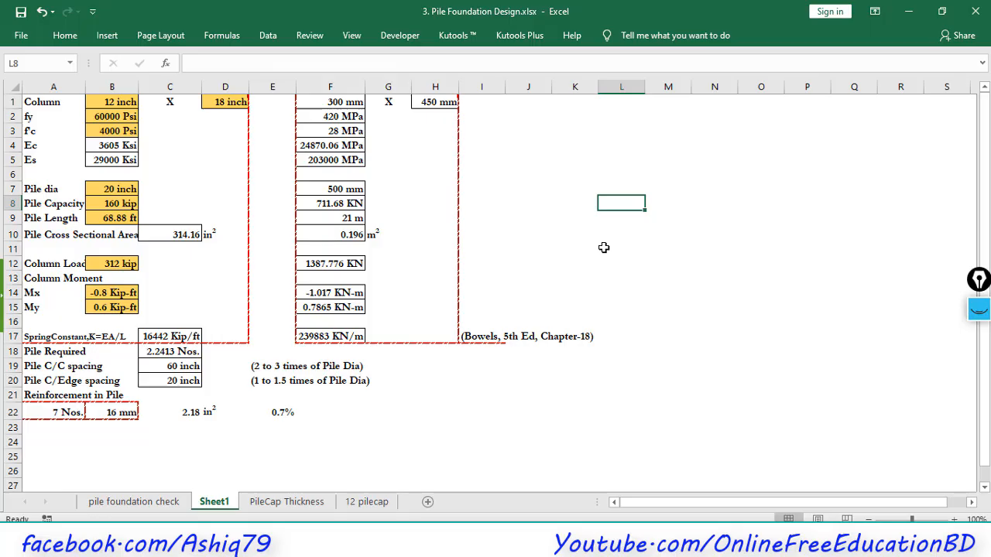
{"action": "left_click", "coordinate": [180, 352]}
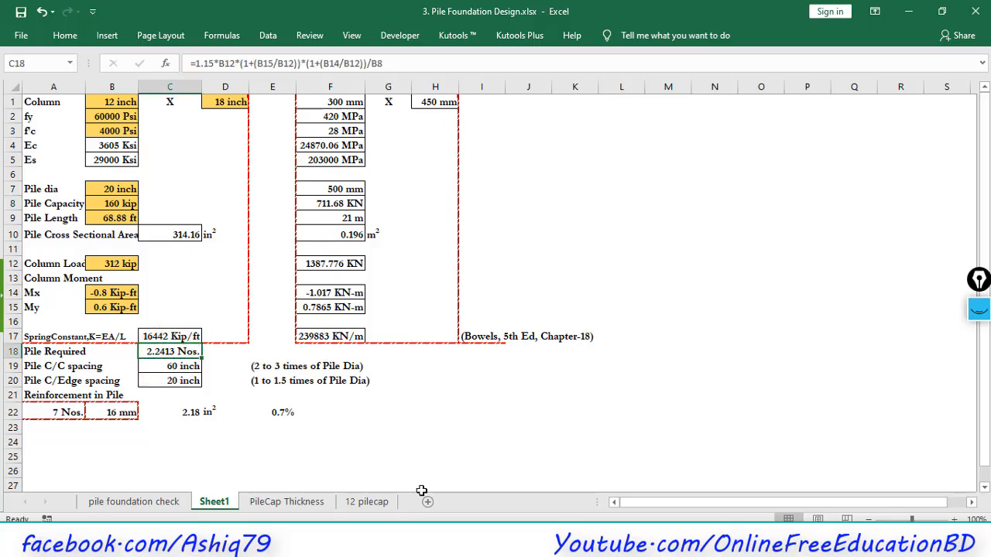
Step: Review the spring constant, Pile Required and pile C/C spacing cells in column C
{"action": "left_click", "coordinate": [178, 336]}
{"action": "left_click", "coordinate": [169, 353]}
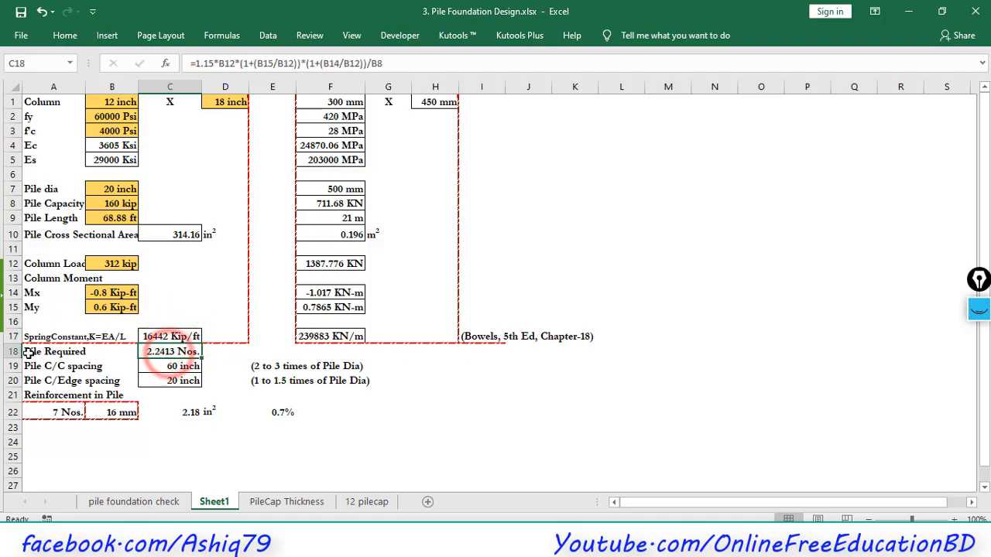
{"action": "left_click", "coordinate": [178, 365]}
{"action": "left_click", "coordinate": [175, 350]}
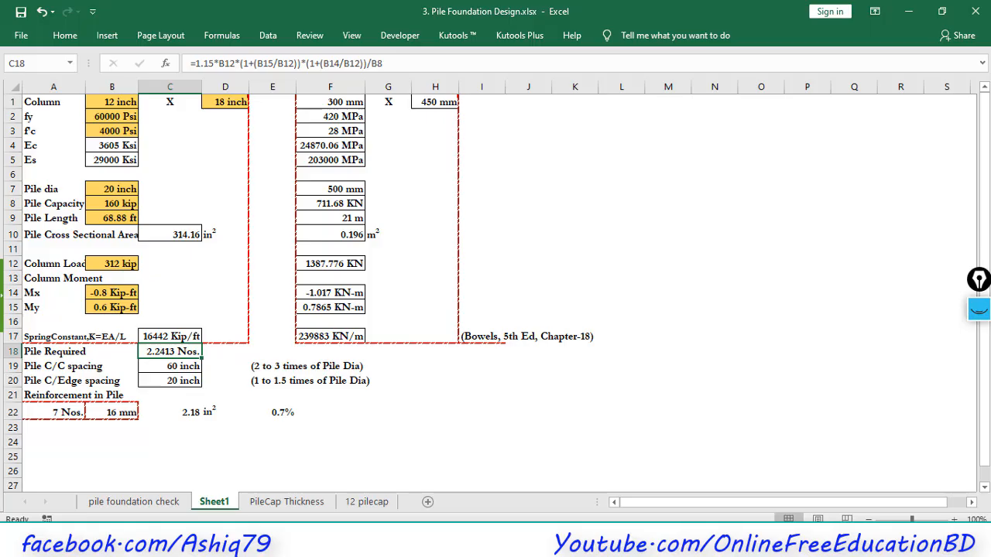
Step: Check the design sequence in the Pile & PileCap Design Steps workbook and return to the AutoCAD drawing
{"action": "mouse_move", "coordinate": [268, 556]}
{"action": "left_click", "coordinate": [315, 487]}
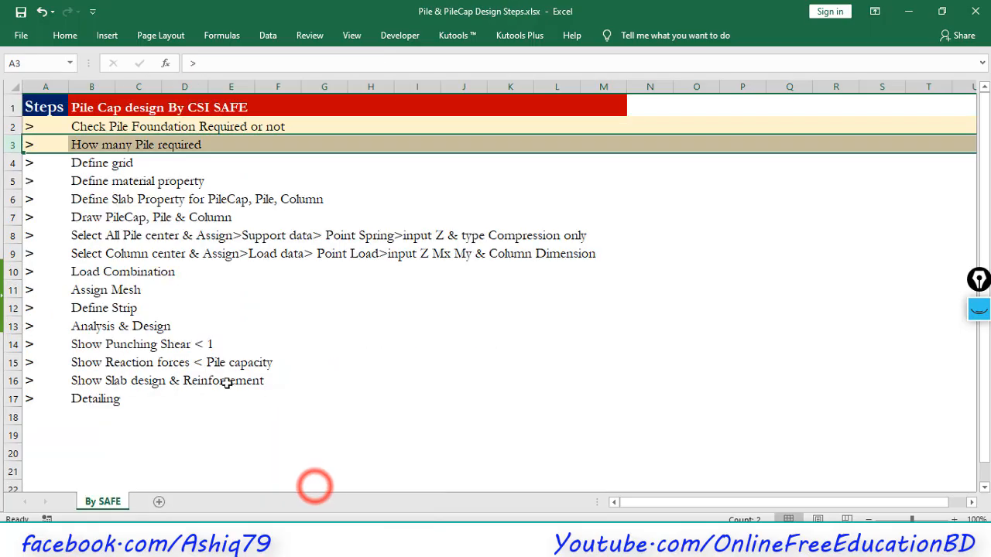
{"action": "left_click", "coordinate": [917, 11]}
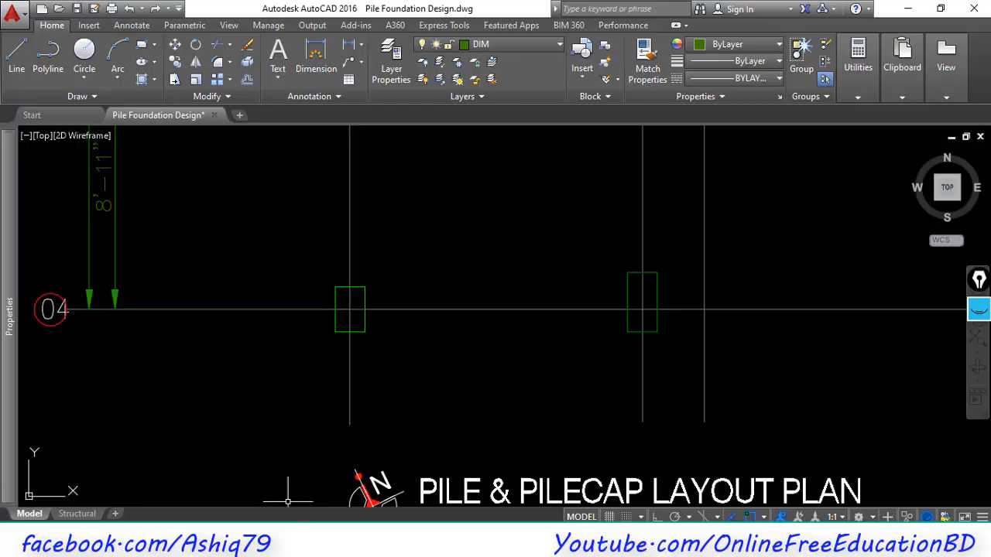
Step: Examine the pile cross-section details 1-1 and 2-2 for the pile diameter and reinforcement
{"action": "scroll", "coordinate": [343, 339], "scroll_direction": "down", "scroll_amount": 5}
{"action": "scroll", "coordinate": [425, 366], "scroll_direction": "up", "scroll_amount": 2}
{"action": "scroll", "coordinate": [425, 367], "scroll_direction": "down", "scroll_amount": 3}
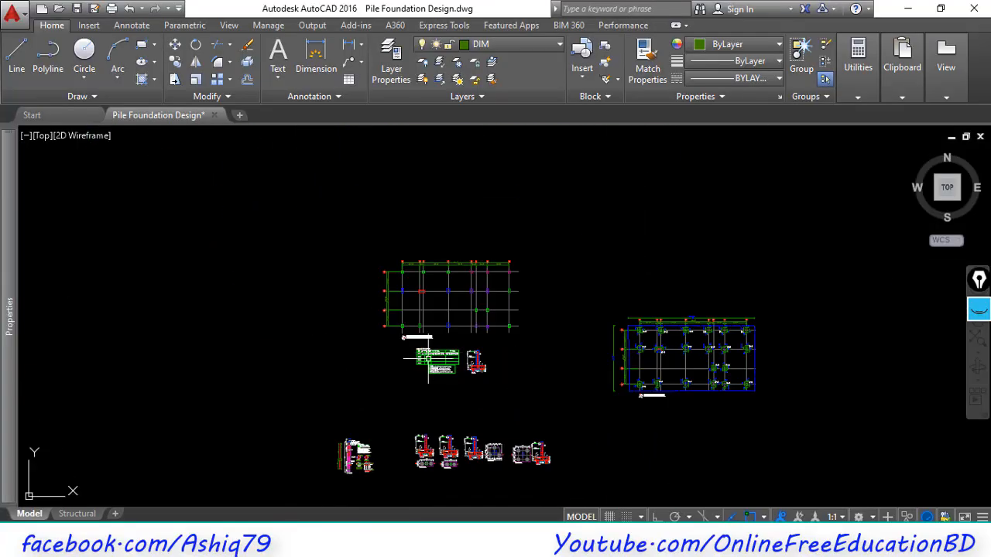
{"action": "scroll", "coordinate": [362, 380], "scroll_direction": "up", "scroll_amount": 5}
{"action": "middle_click_drag", "start_coordinate": [362, 380], "coordinate": [269, 305]}
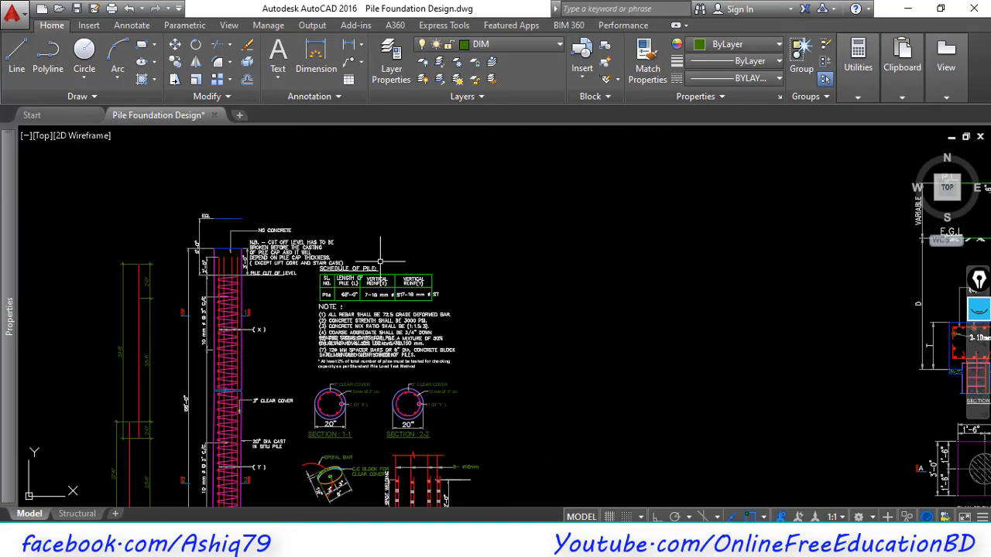
{"action": "scroll", "coordinate": [336, 431], "scroll_direction": "up", "scroll_amount": 4}
{"action": "middle_click_drag", "start_coordinate": [367, 395], "coordinate": [361, 387]}
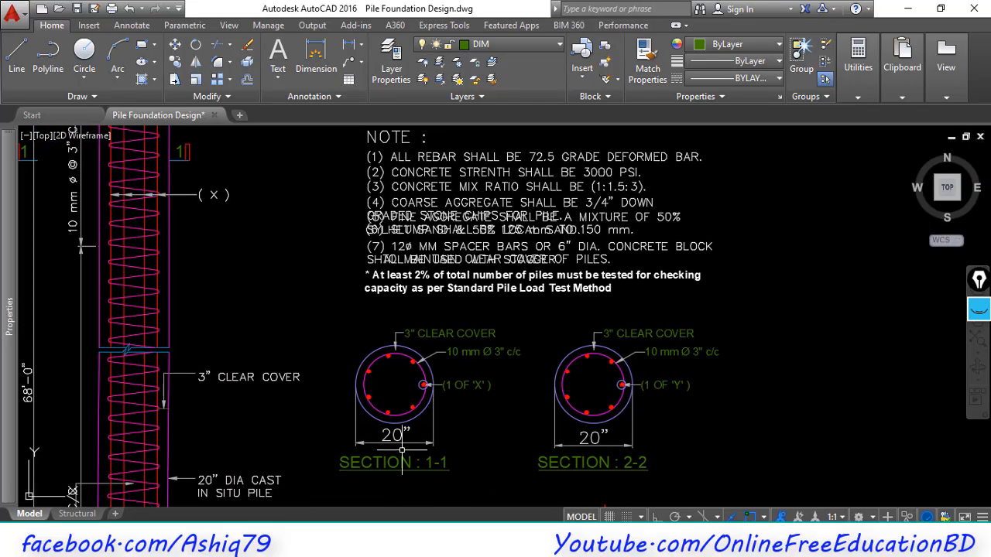
{"action": "scroll", "coordinate": [268, 415], "scroll_direction": "up", "scroll_amount": 5}
{"action": "mouse_move", "coordinate": [388, 430]}
{"action": "middle_mouse_down"}
{"action": "mouse_move", "coordinate": [376, 449]}
{"action": "mouse_move", "coordinate": [387, 449]}
{"action": "middle_mouse_up"}
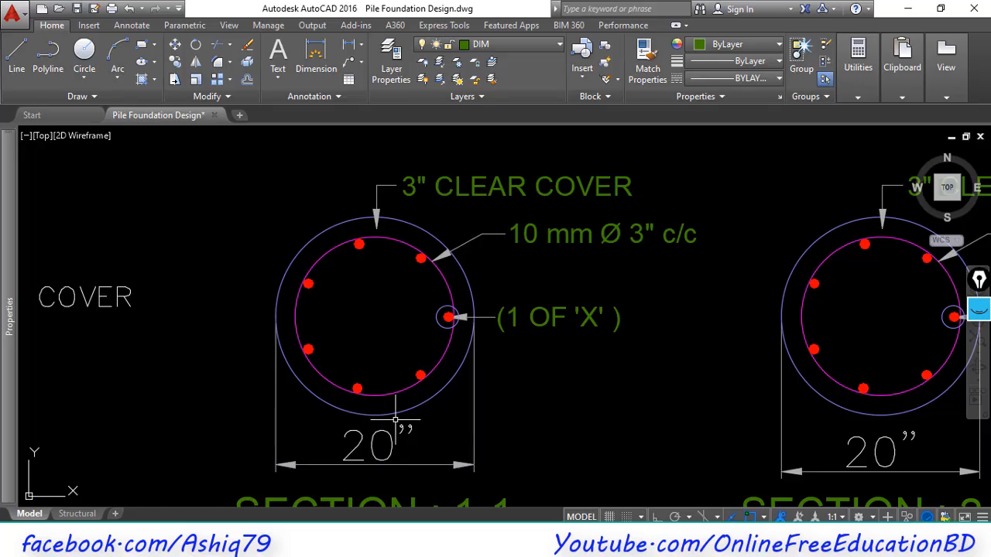
{"action": "scroll", "coordinate": [391, 418], "scroll_direction": "down", "scroll_amount": 2}
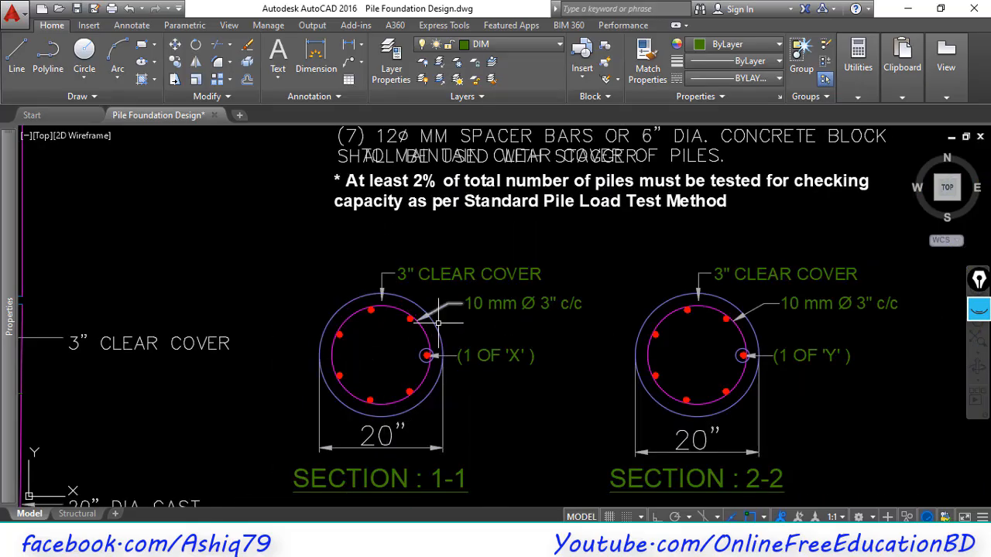
Step: Read the pile length and vertical reinforcement in the Schedule of Pile table
{"action": "scroll", "coordinate": [383, 333], "scroll_direction": "down", "scroll_amount": 4}
{"action": "scroll", "coordinate": [356, 348], "scroll_direction": "up", "scroll_amount": 5}
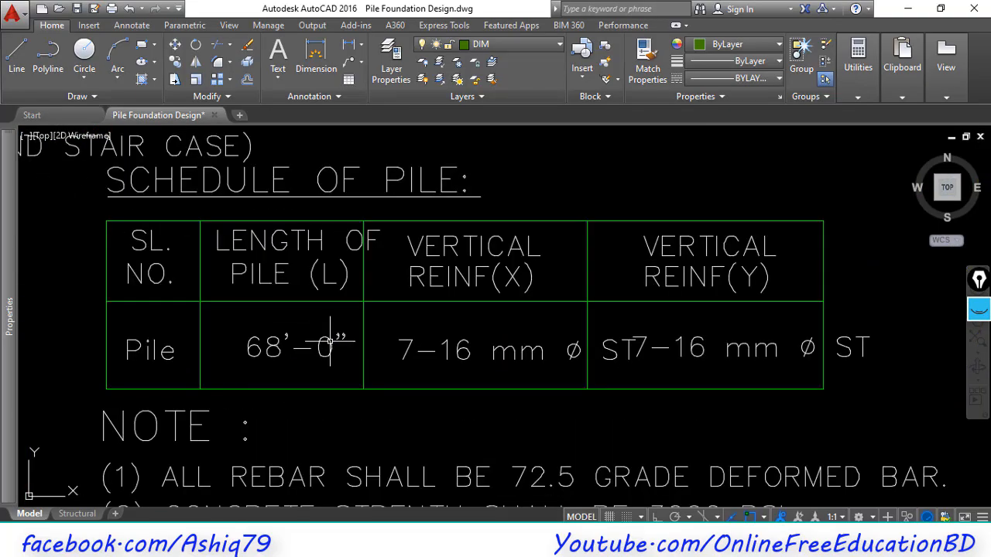
{"action": "middle_click_drag", "start_coordinate": [288, 372], "coordinate": [277, 349]}
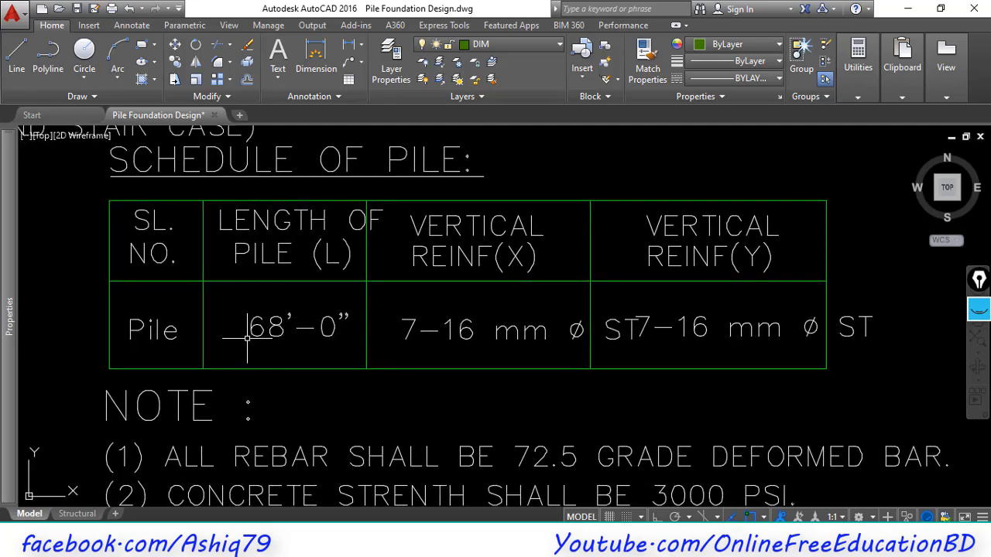
{"action": "scroll", "coordinate": [472, 330], "scroll_direction": "down", "scroll_amount": 3}
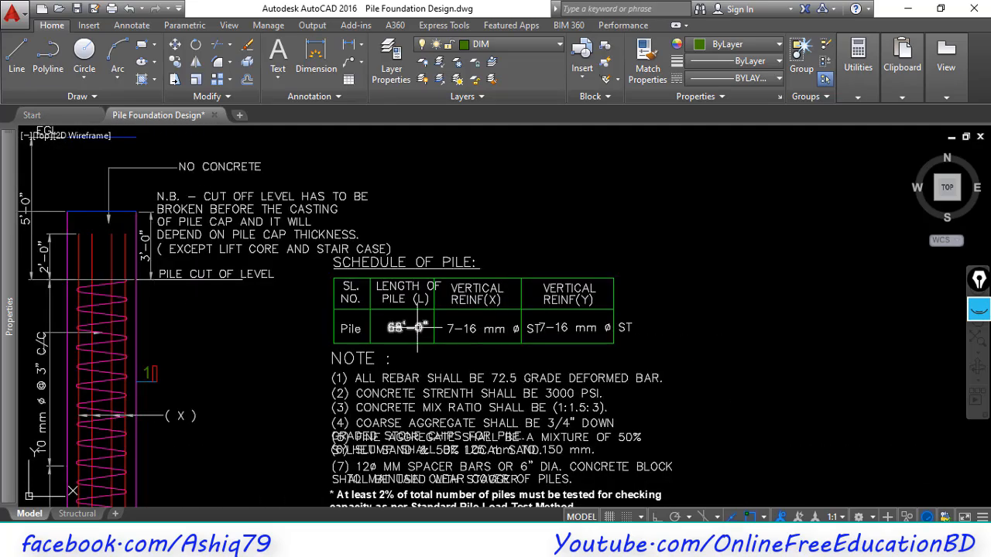
Step: Inspect the long section of the pile with its length dimension and spiral reinforcement
{"action": "middle_click_drag", "start_coordinate": [435, 380], "coordinate": [407, 226]}
{"action": "scroll", "coordinate": [453, 344], "scroll_direction": "down", "scroll_amount": 5}
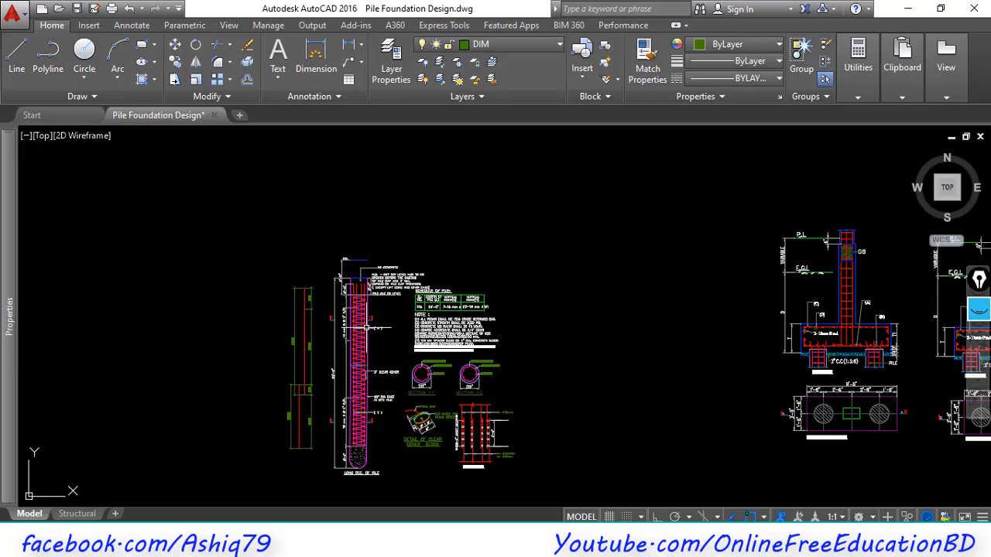
{"action": "scroll", "coordinate": [365, 328], "scroll_direction": "up", "scroll_amount": 6}
{"action": "middle_click_drag", "start_coordinate": [366, 328], "coordinate": [453, 329]}
{"action": "scroll", "coordinate": [453, 329], "scroll_direction": "down", "scroll_amount": 1}
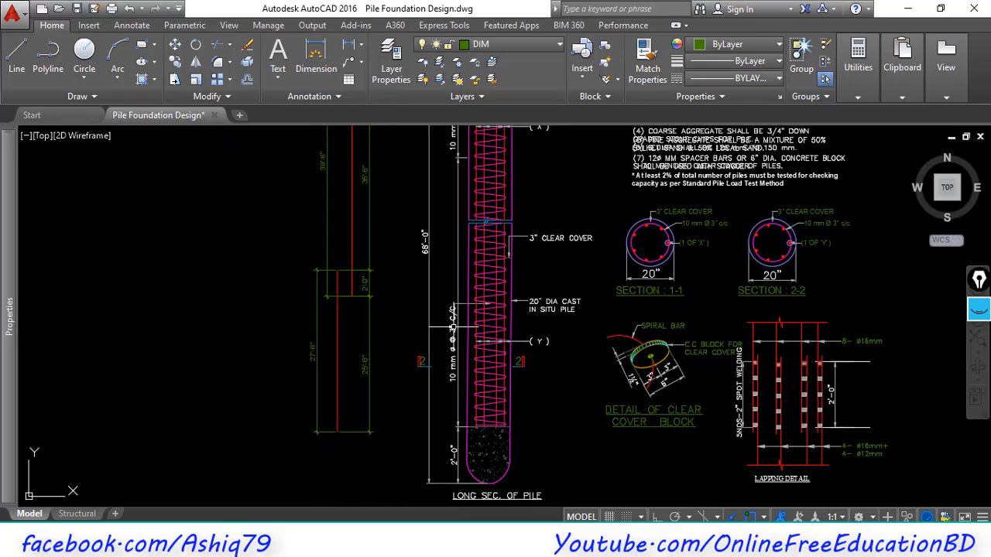
Step: Examine the Schedule of Pile Cap table below the pile and pile cap layout plan
{"action": "scroll", "coordinate": [387, 480], "scroll_direction": "down", "scroll_amount": 4}
{"action": "mouse_move", "coordinate": [471, 388]}
{"action": "middle_mouse_down"}
{"action": "mouse_move", "coordinate": [362, 482]}
{"action": "mouse_move", "coordinate": [425, 380]}
{"action": "mouse_move", "coordinate": [418, 394]}
{"action": "middle_mouse_up"}
{"action": "scroll", "coordinate": [425, 380], "scroll_direction": "down", "scroll_amount": 1}
{"action": "scroll", "coordinate": [418, 394], "scroll_direction": "up", "scroll_amount": 1}
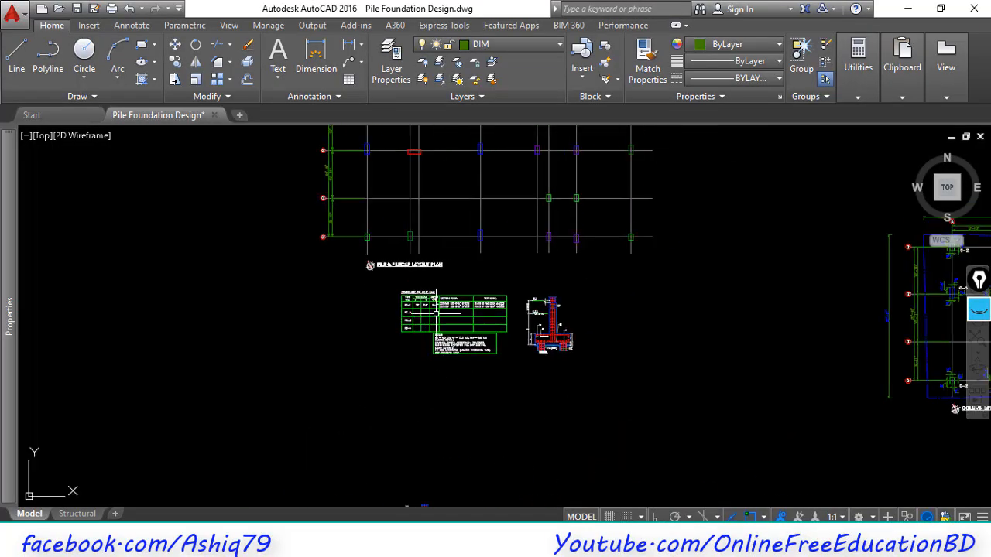
{"action": "scroll", "coordinate": [436, 314], "scroll_direction": "up", "scroll_amount": 4}
{"action": "middle_click_drag", "start_coordinate": [444, 320], "coordinate": [439, 397]}
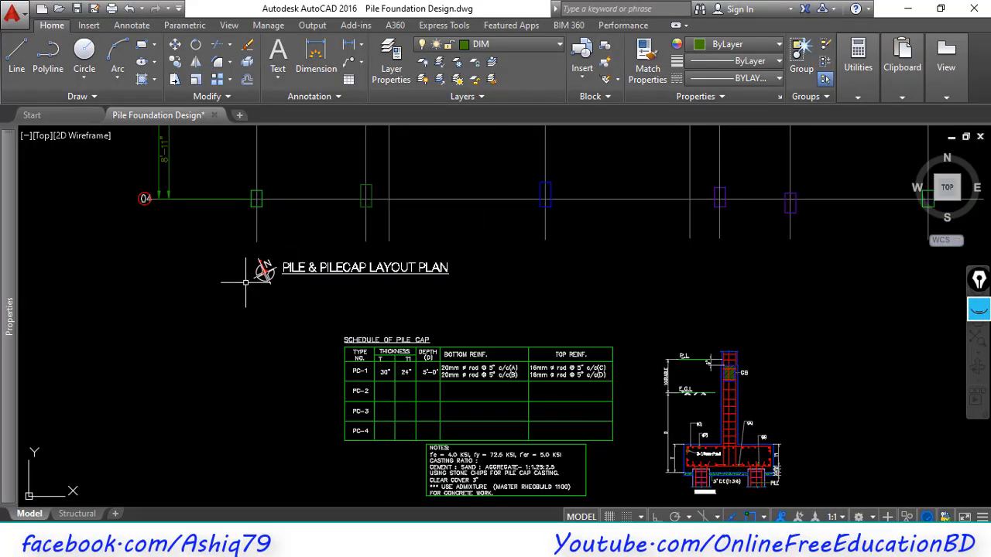
Step: Examine the corner column on grid 04 in the pile and pile cap layout plan
{"action": "mouse_move", "coordinate": [281, 309]}
{"action": "middle_mouse_down"}
{"action": "mouse_move", "coordinate": [391, 359]}
{"action": "mouse_move", "coordinate": [380, 274]}
{"action": "middle_mouse_up"}
{"action": "scroll", "coordinate": [332, 261], "scroll_direction": "up", "scroll_amount": 4}
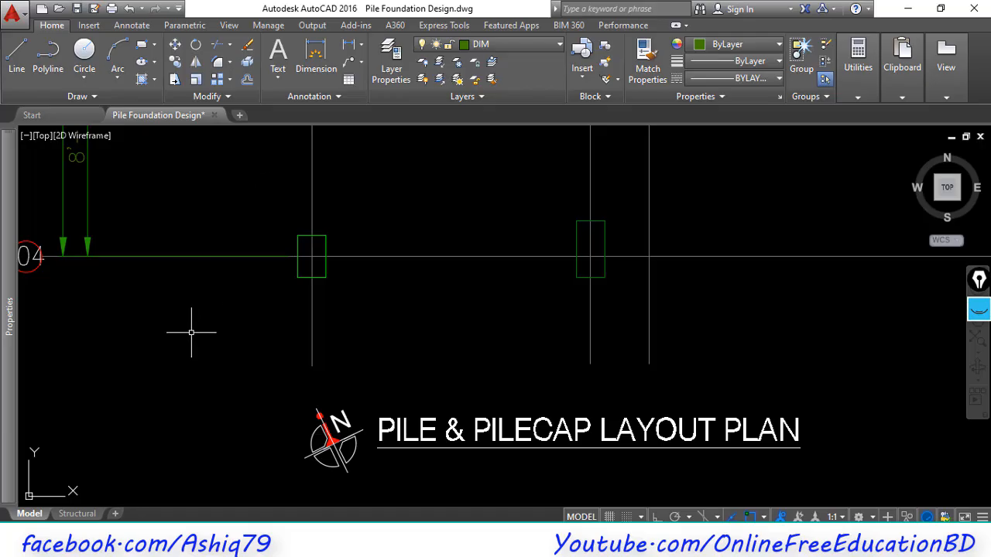
{"action": "scroll", "coordinate": [367, 245], "scroll_direction": "down", "scroll_amount": 2}
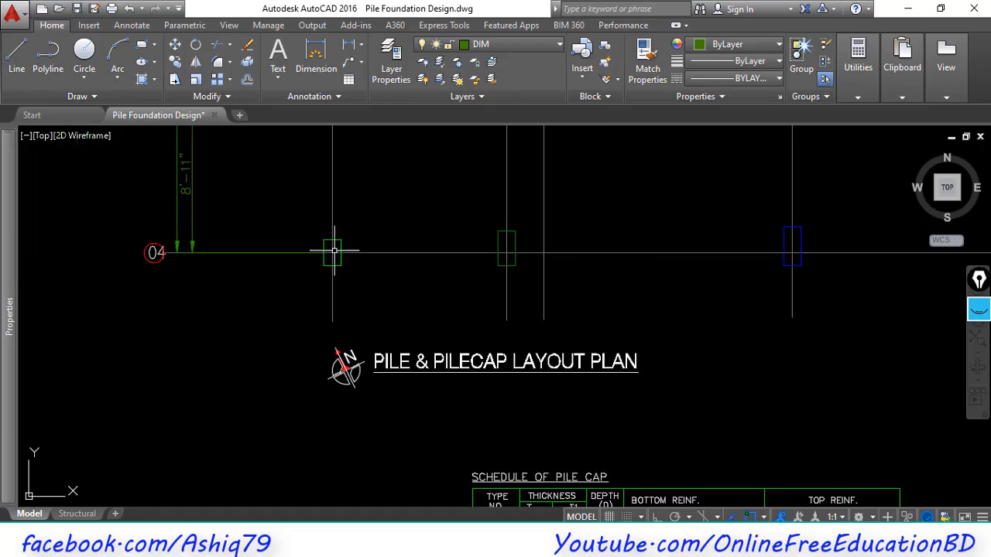
{"action": "middle_click_drag", "start_coordinate": [266, 237], "coordinate": [343, 250]}
{"action": "scroll", "coordinate": [223, 247], "scroll_direction": "down", "scroll_amount": 4}
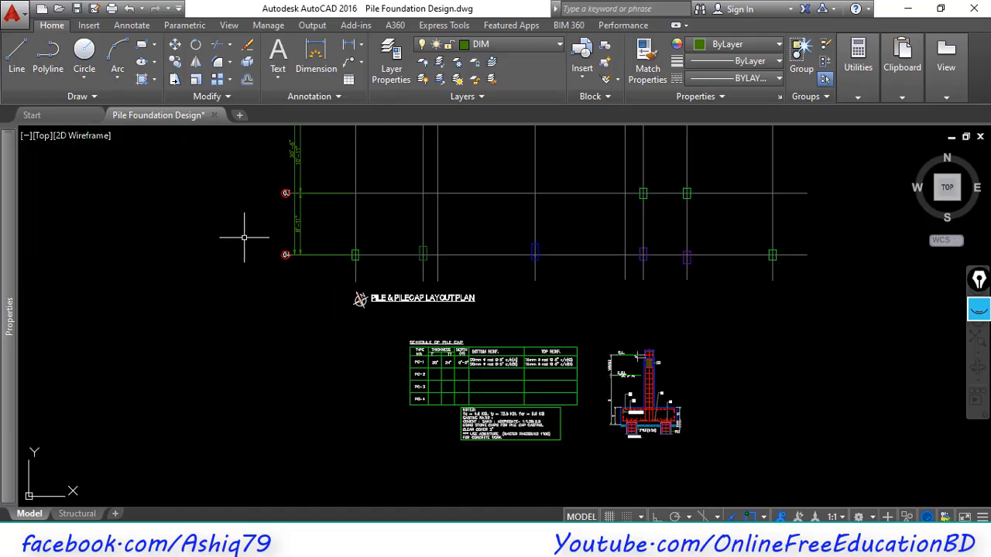
{"action": "middle_click_drag", "start_coordinate": [244, 238], "coordinate": [356, 276]}
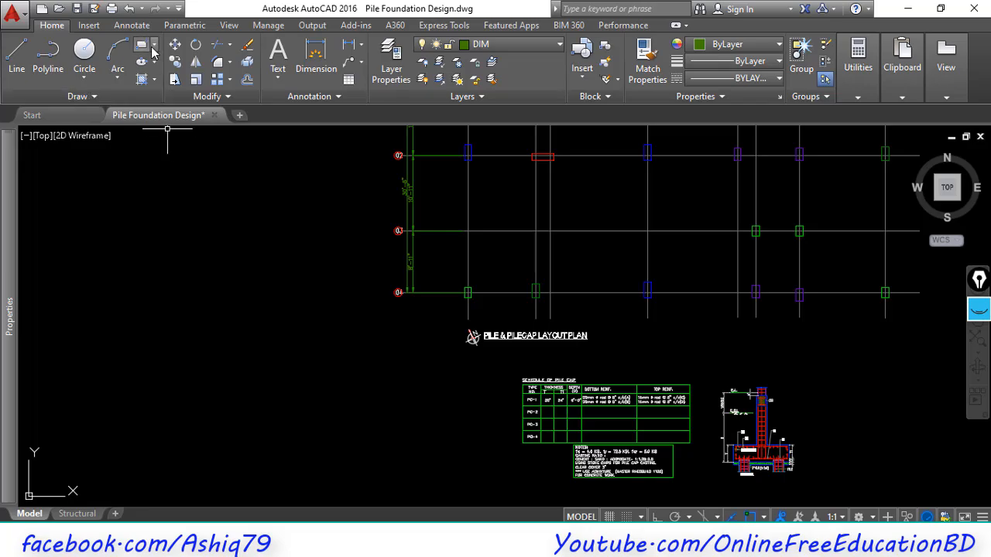
Step: Try a circle with a 20-inch radius in the empty area beside the layout plan and delete it
{"action": "left_click", "coordinate": [143, 45]}
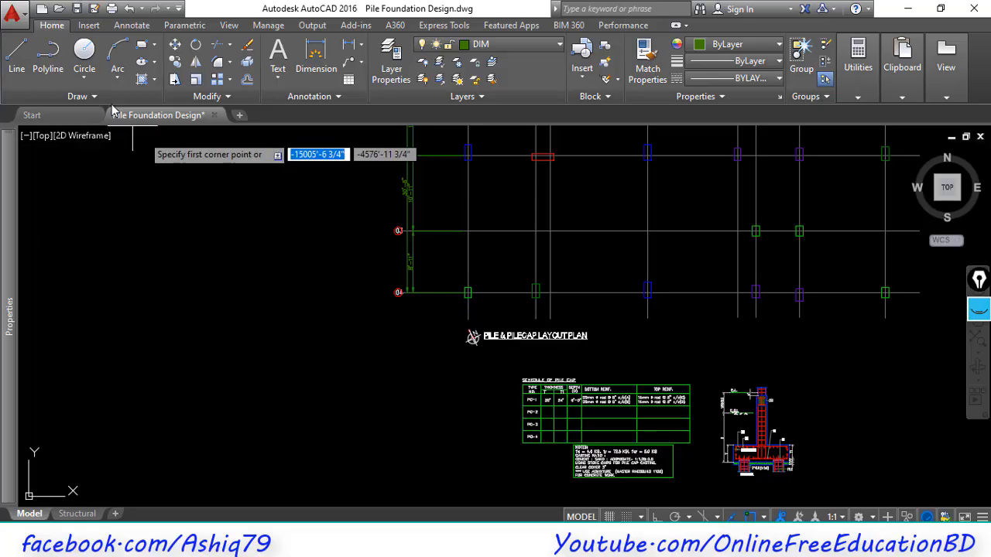
{"action": "left_click", "coordinate": [83, 50]}
{"action": "left_click", "coordinate": [262, 309]}
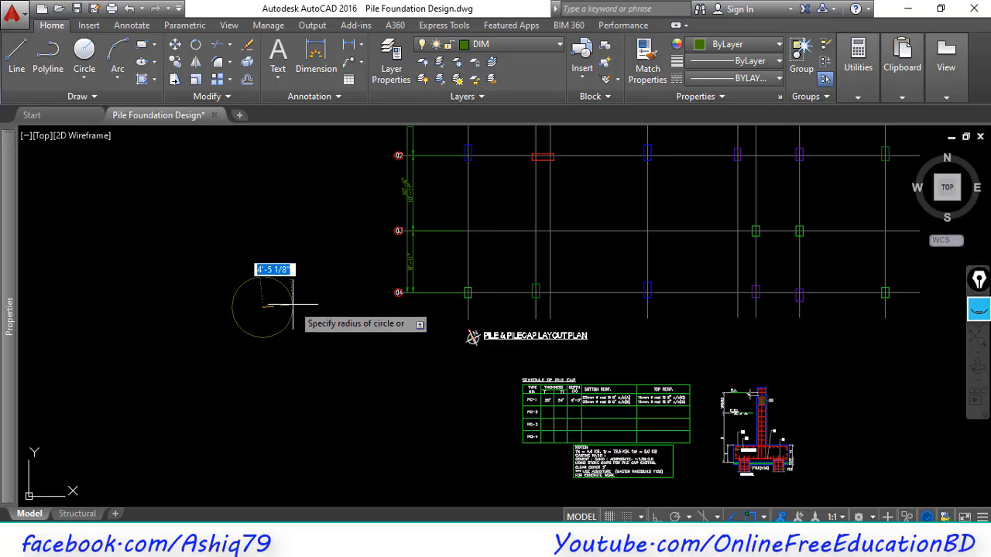
{"action": "type", "text": "20\""}
{"action": "key", "text": "Return"}
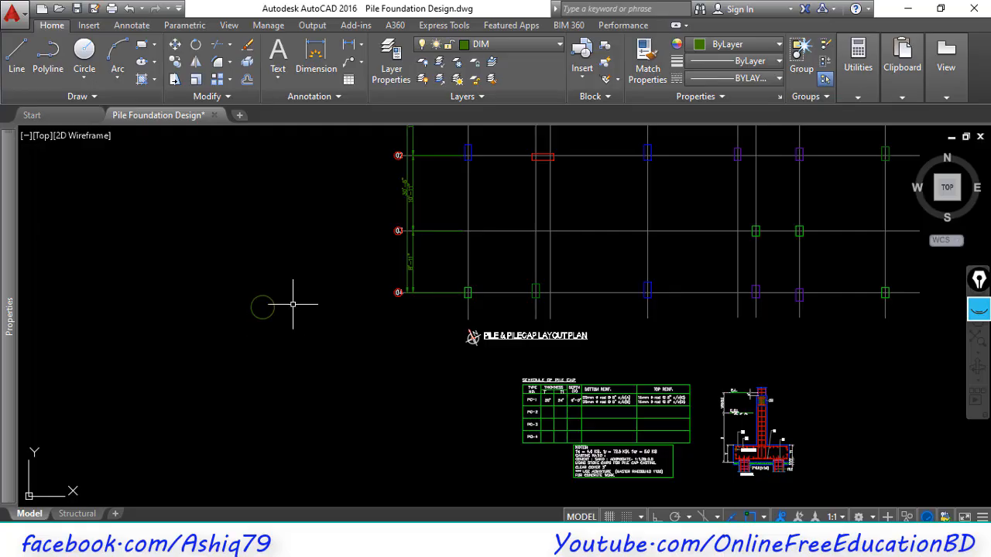
{"action": "scroll", "coordinate": [281, 326], "scroll_direction": "up", "scroll_amount": 4}
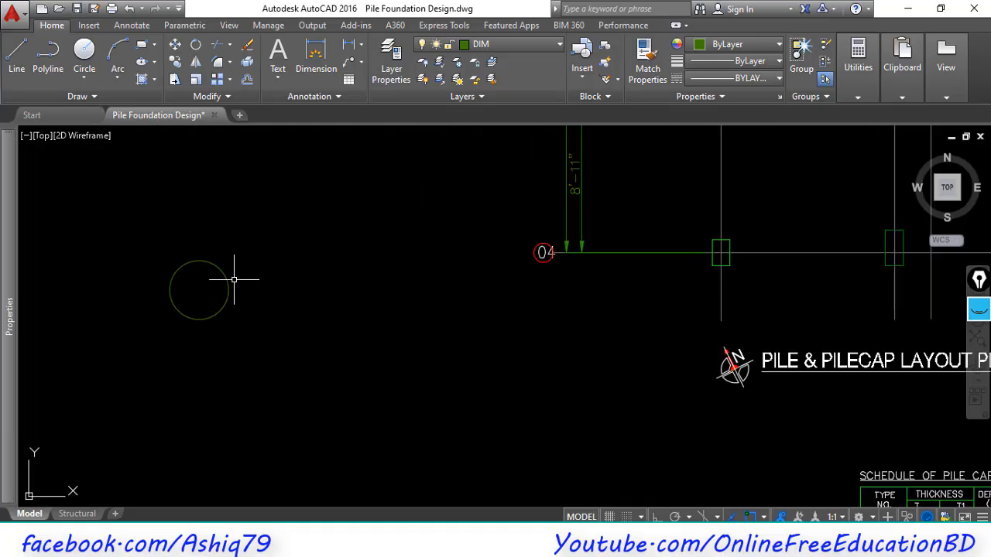
{"action": "middle_click_drag", "start_coordinate": [230, 279], "coordinate": [265, 301]}
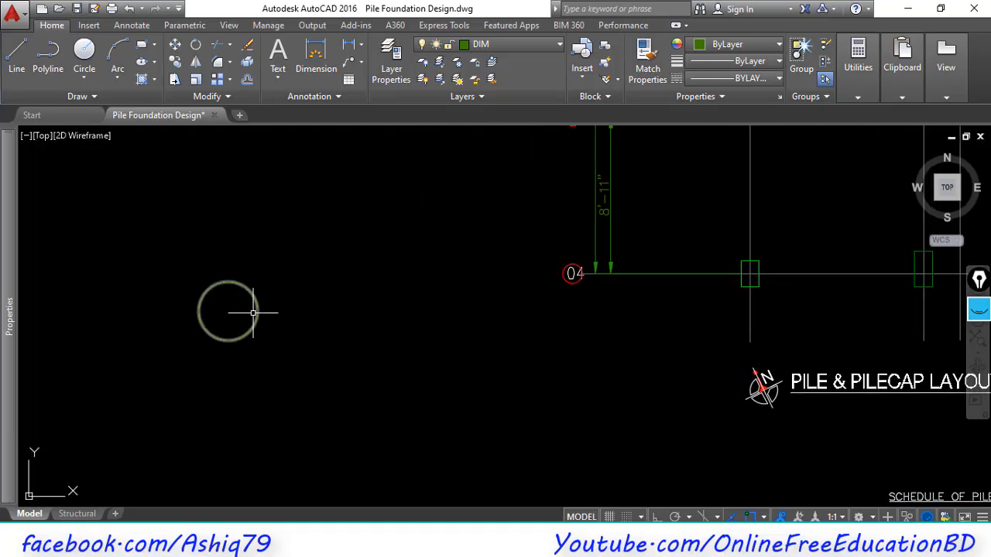
{"action": "left_click", "coordinate": [257, 311]}
{"action": "key", "text": "Delete"}
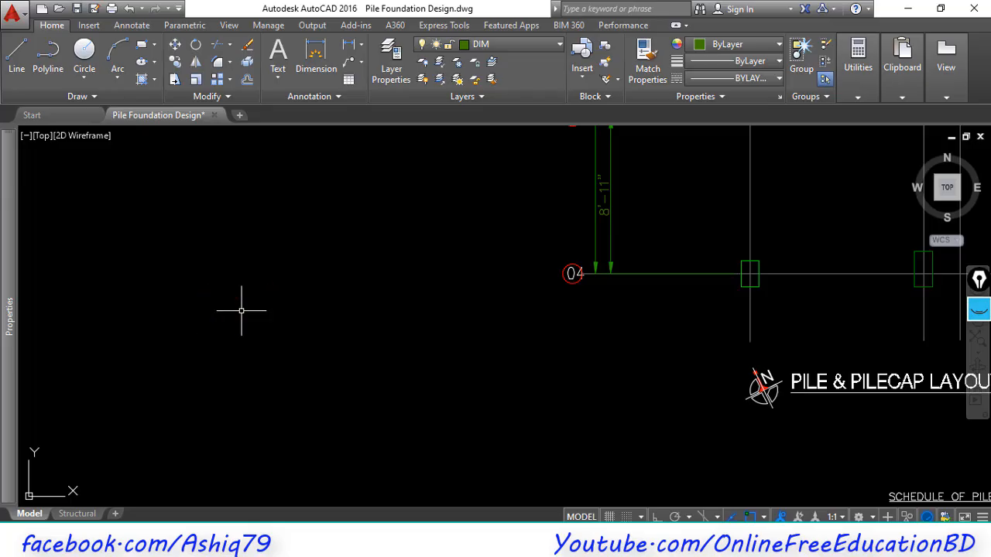
Step: Draw a pile circle with a 10-inch radius in the empty area beside the layout plan near grid 04
{"action": "left_click", "coordinate": [84, 49]}
{"action": "left_click", "coordinate": [256, 314]}
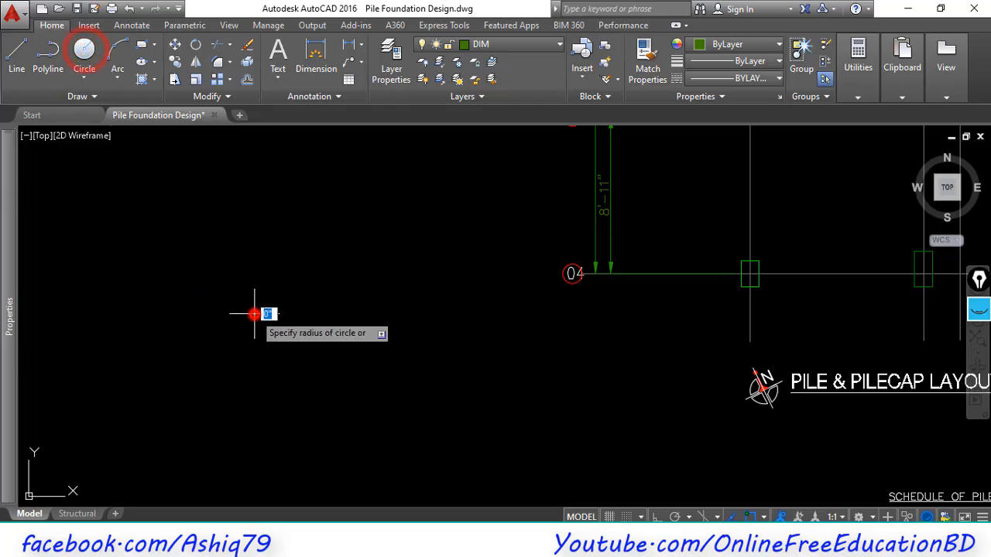
{"action": "type", "text": "10"}
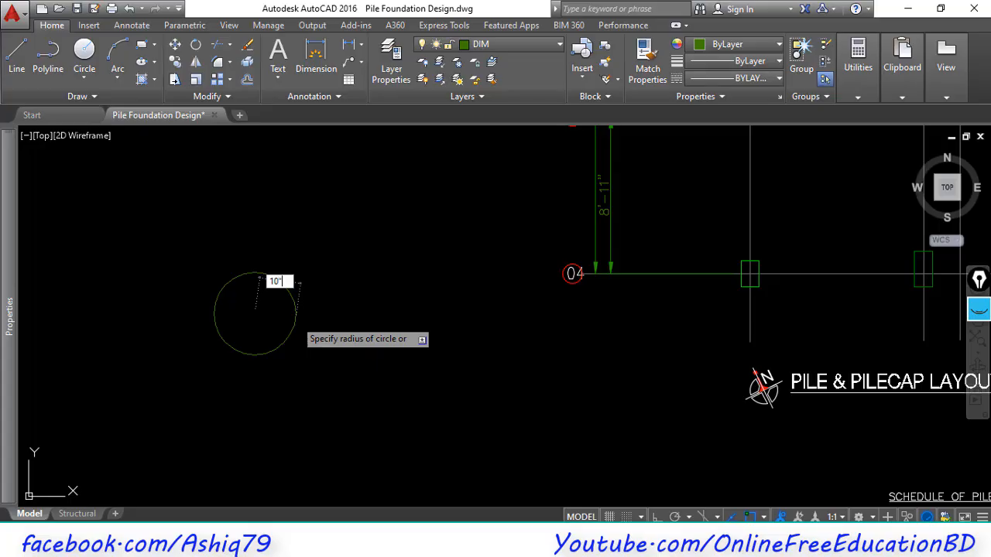
{"action": "type", "text": "\""}
{"action": "key", "text": "Return"}
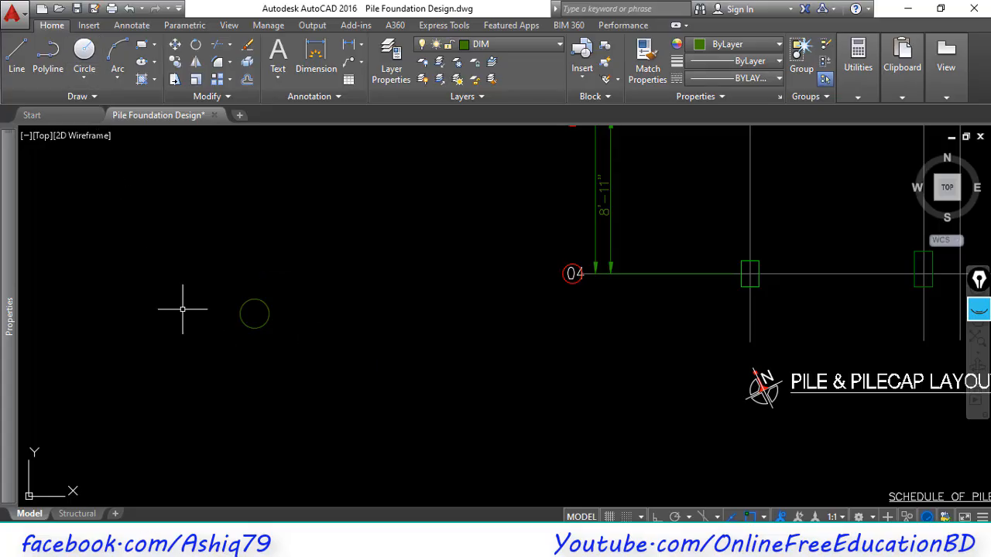
Step: Draw a horizontal line 60 inches long from the pile circle's centre toward the layout plan
{"action": "left_click", "coordinate": [17, 56]}
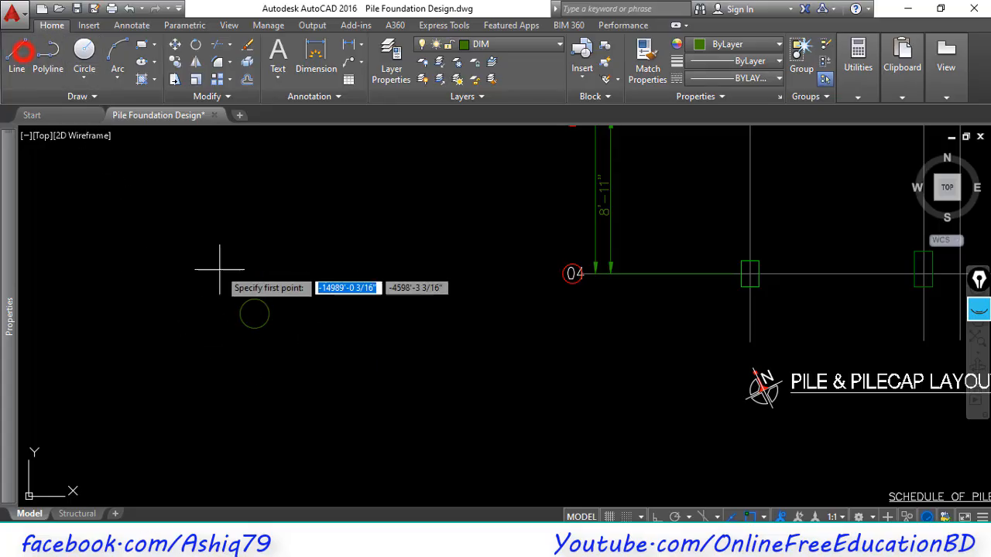
{"action": "left_click", "coordinate": [255, 314]}
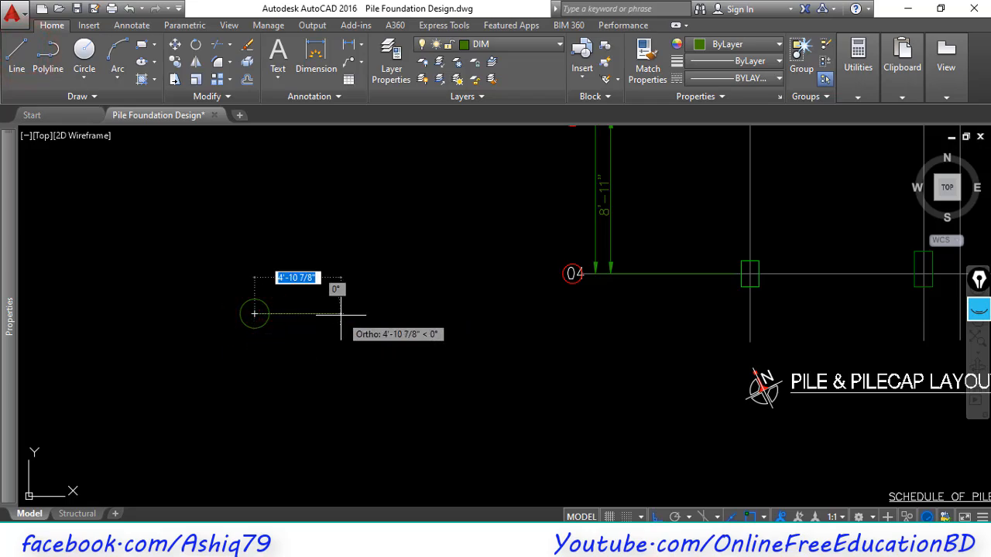
{"action": "type", "text": "60"}
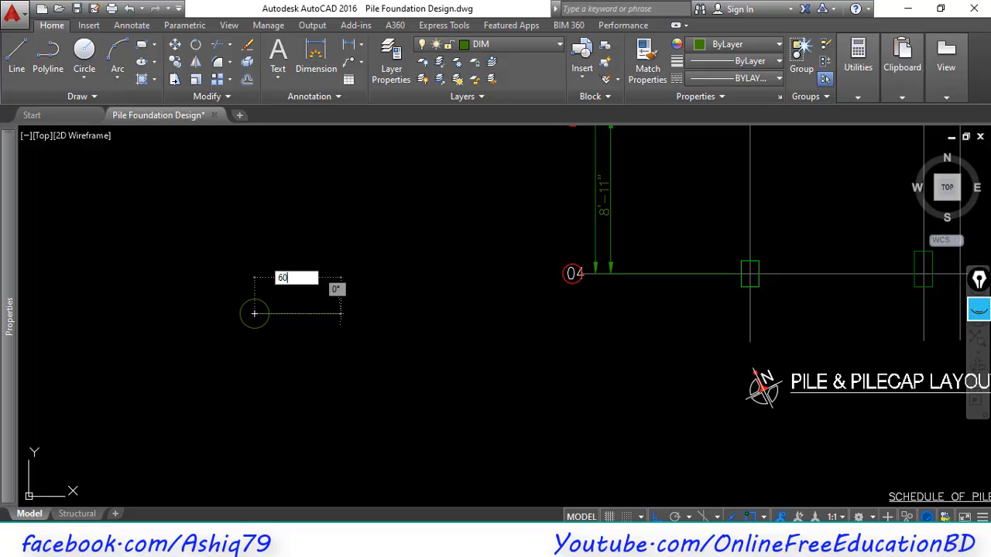
{"action": "type", "text": "\""}
{"action": "key", "text": "Return"}
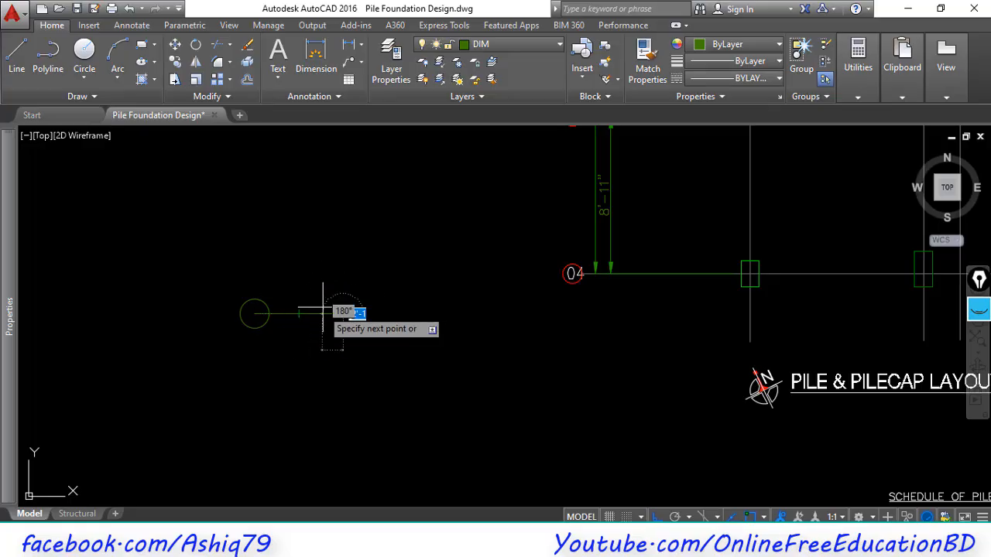
Step: Copy the pile circle from its centre to the far end of the 60-inch line
{"action": "key", "text": "Escape"}
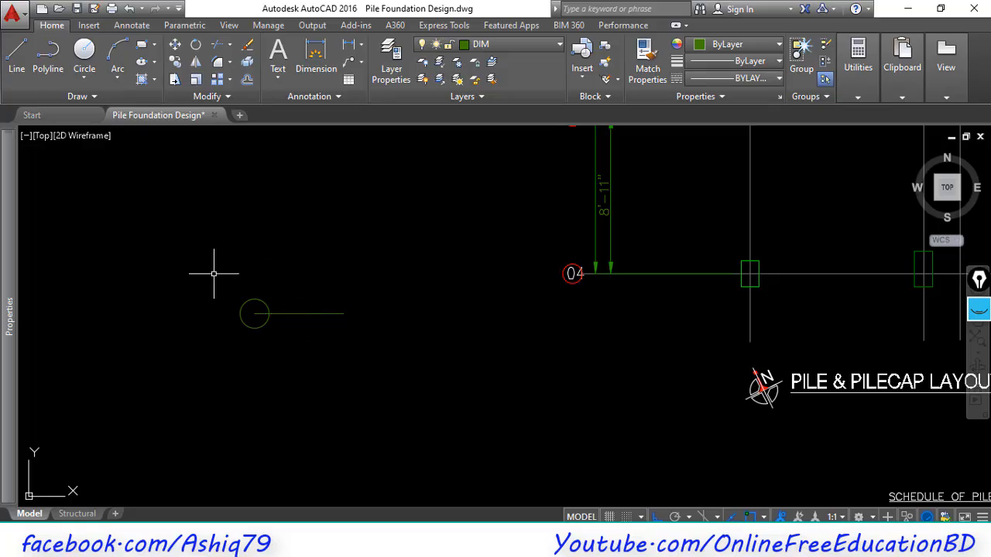
{"action": "left_click", "coordinate": [258, 302]}
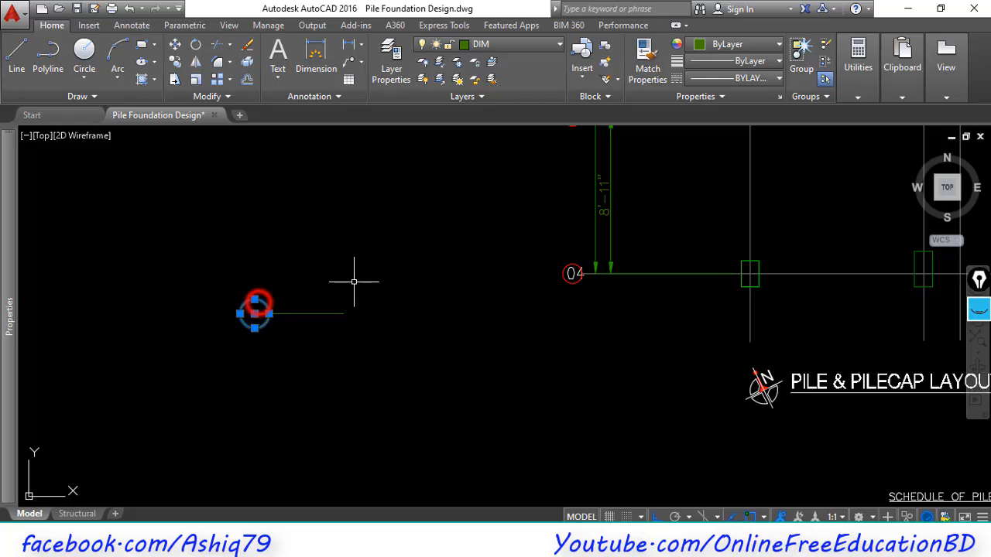
{"action": "type", "text": "co"}
{"action": "key", "text": "Return"}
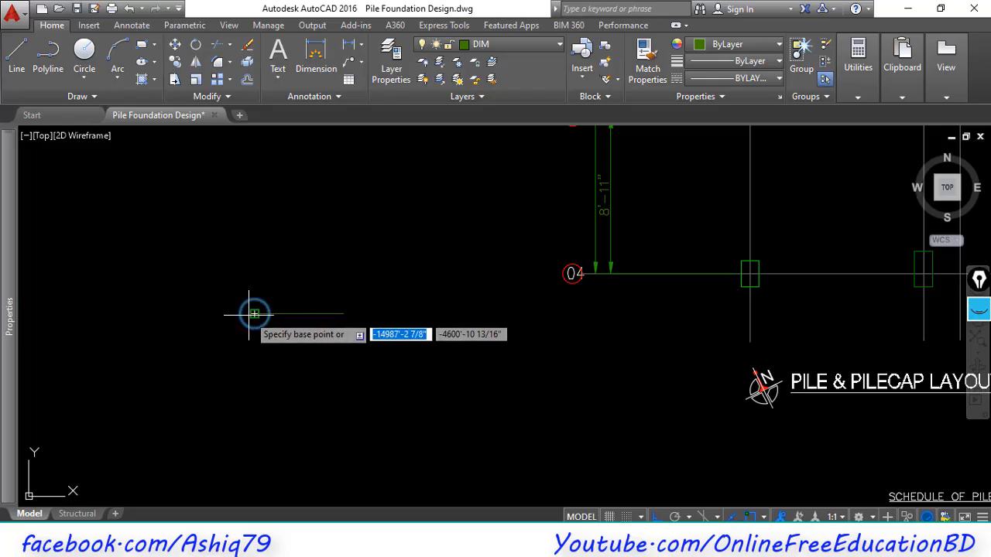
{"action": "left_click", "coordinate": [254, 313]}
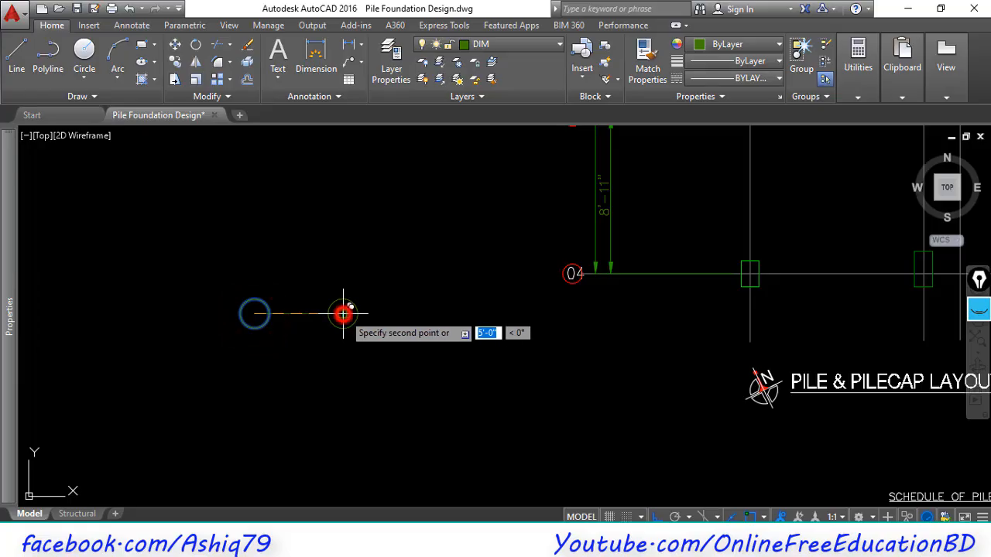
{"action": "left_click", "coordinate": [343, 314]}
{"action": "key", "text": "Return"}
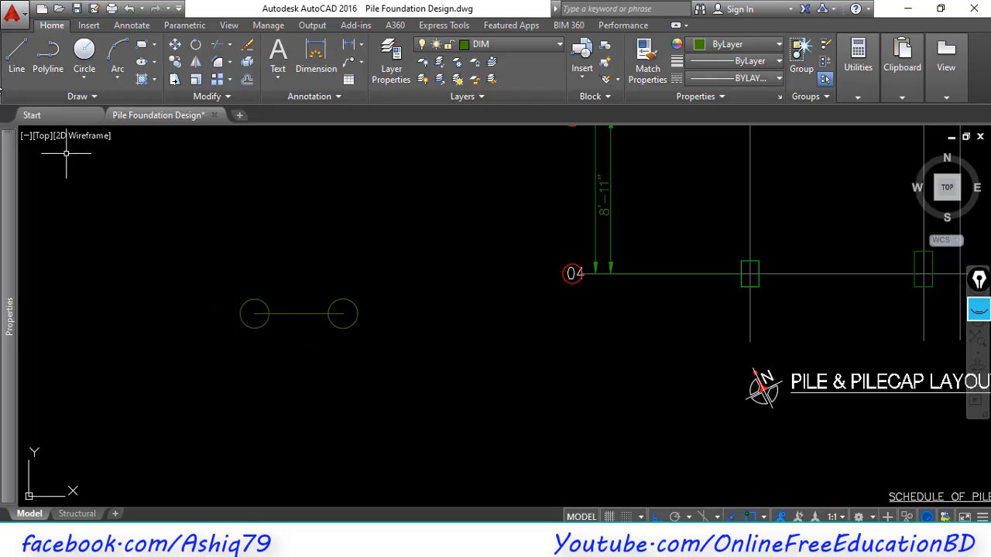
{"action": "left_click", "coordinate": [152, 51]}
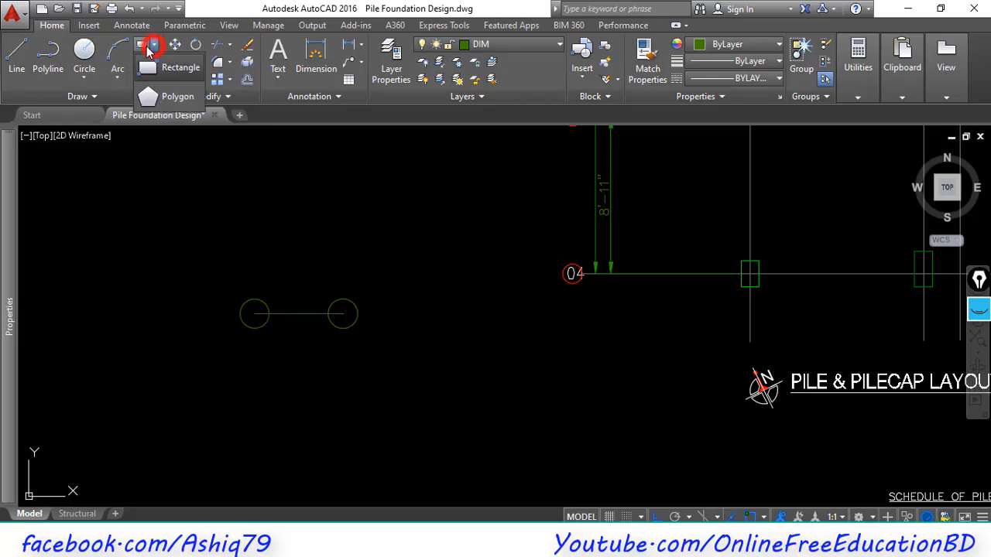
{"action": "left_click", "coordinate": [145, 47]}
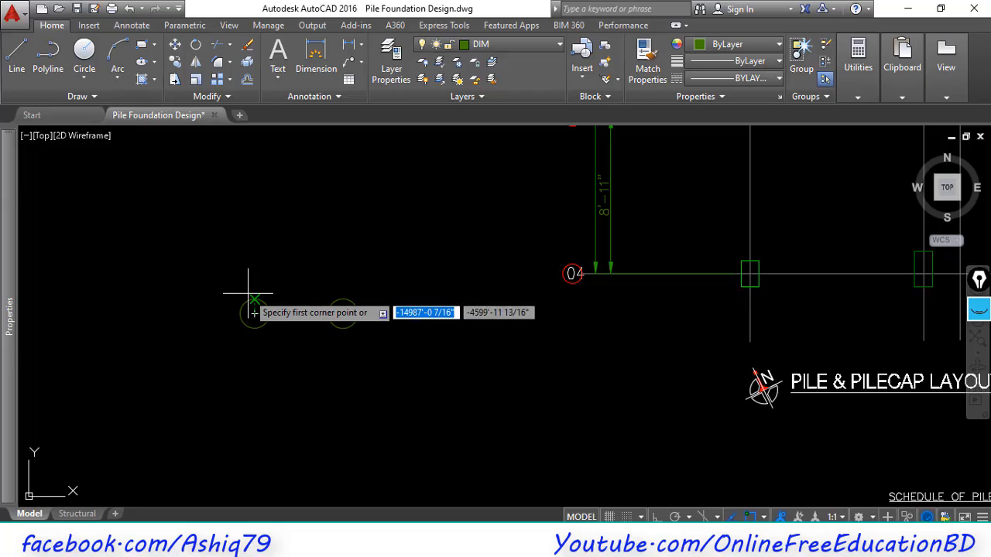
{"action": "key", "text": "Escape"}
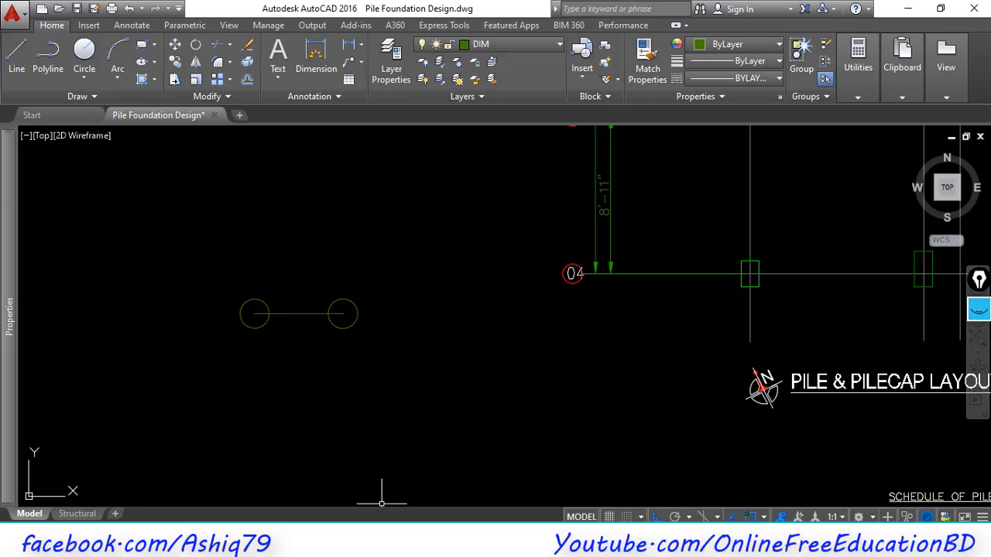
{"action": "left_click", "coordinate": [418, 542]}
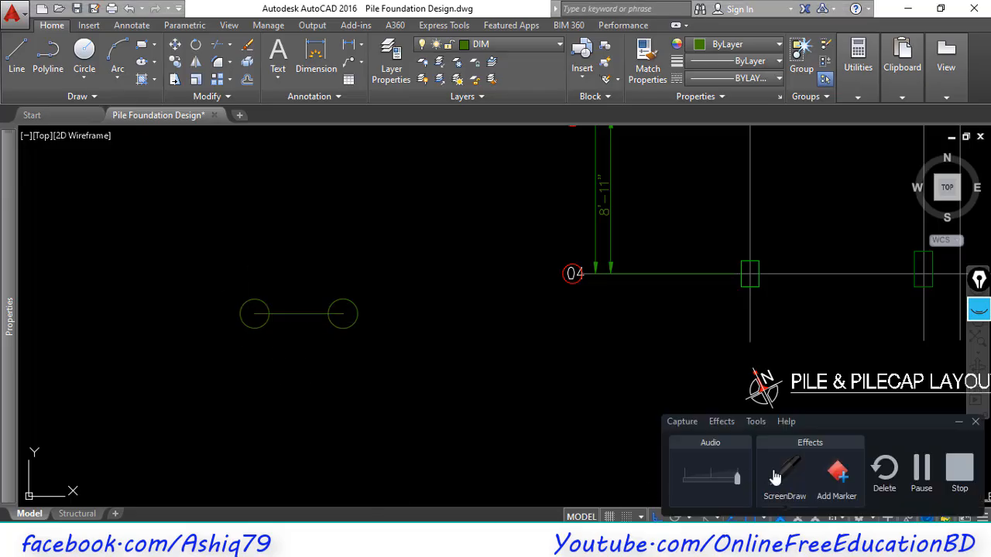
{"action": "left_click", "coordinate": [921, 484]}
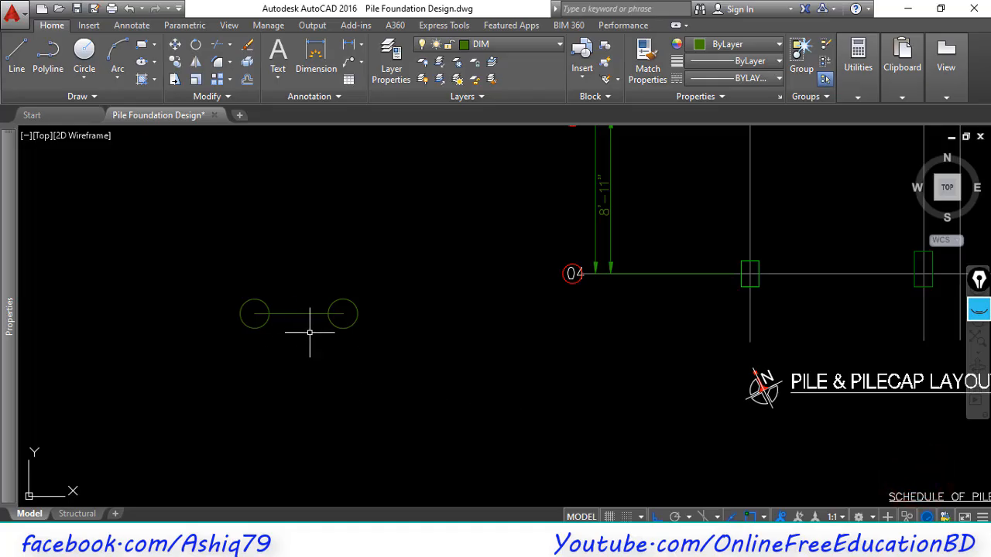
Step: Draw a 20-inch horizontal line from the original pile's centre, pointing away from the copied pile
{"action": "left_click", "coordinate": [16, 55]}
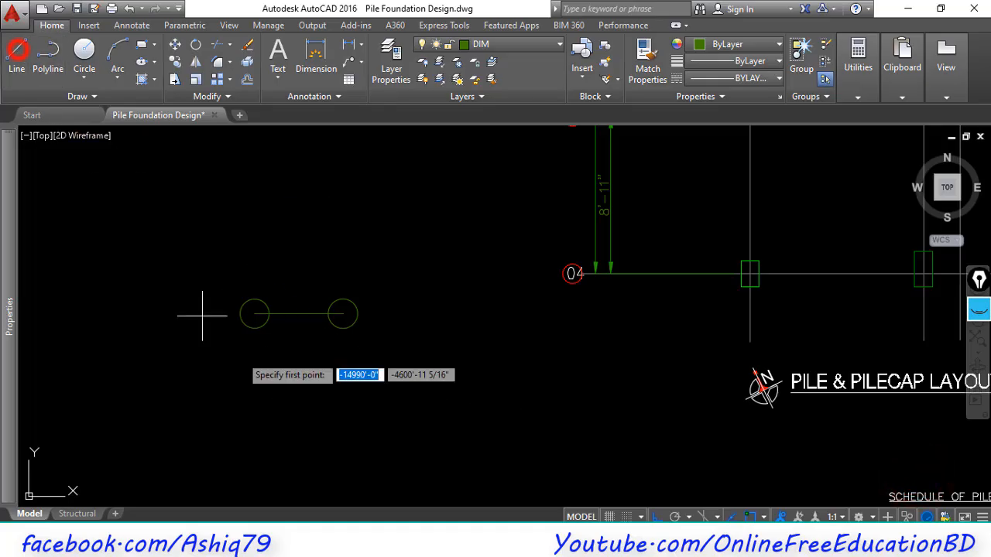
{"action": "left_click", "coordinate": [253, 315]}
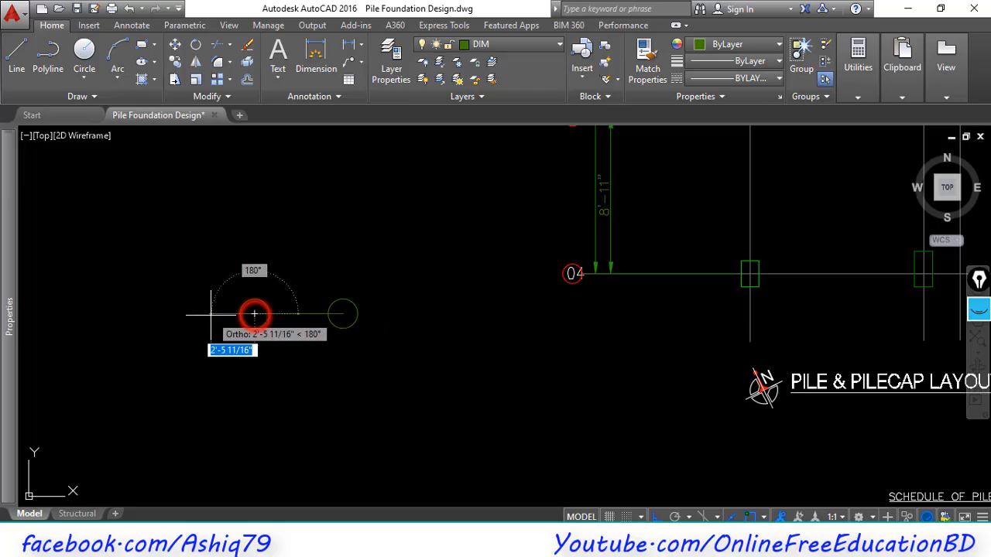
{"action": "type", "text": "20"}
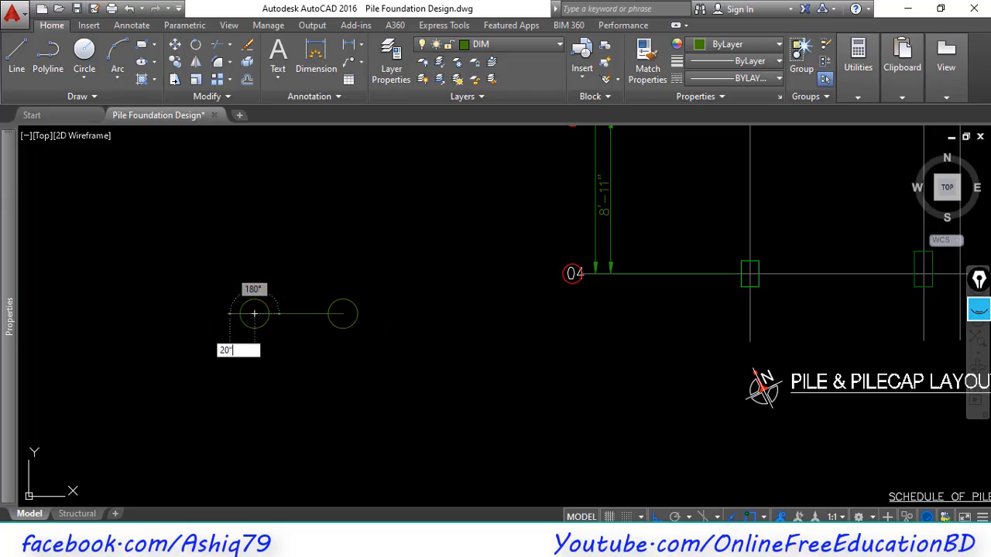
{"action": "key", "text": "Return"}
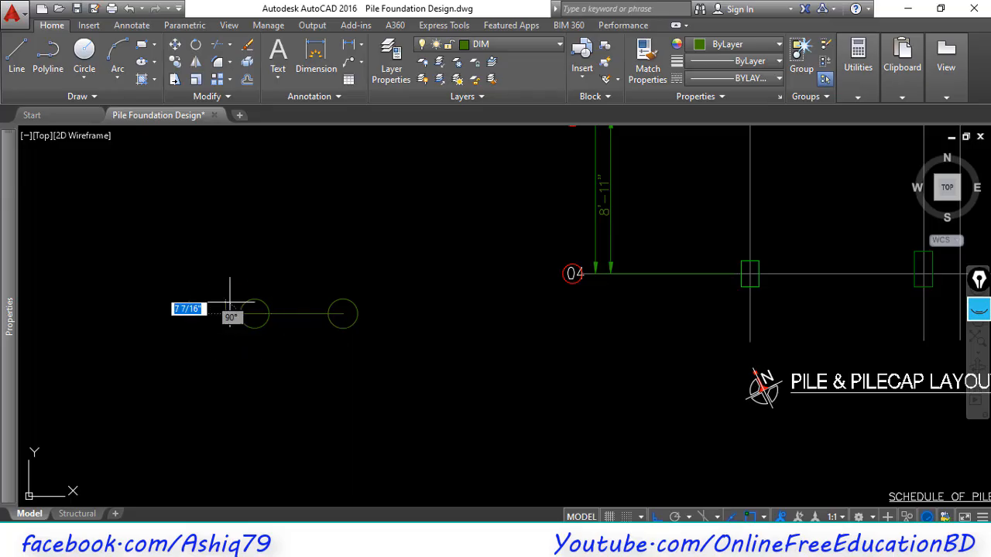
{"action": "key", "text": "Return"}
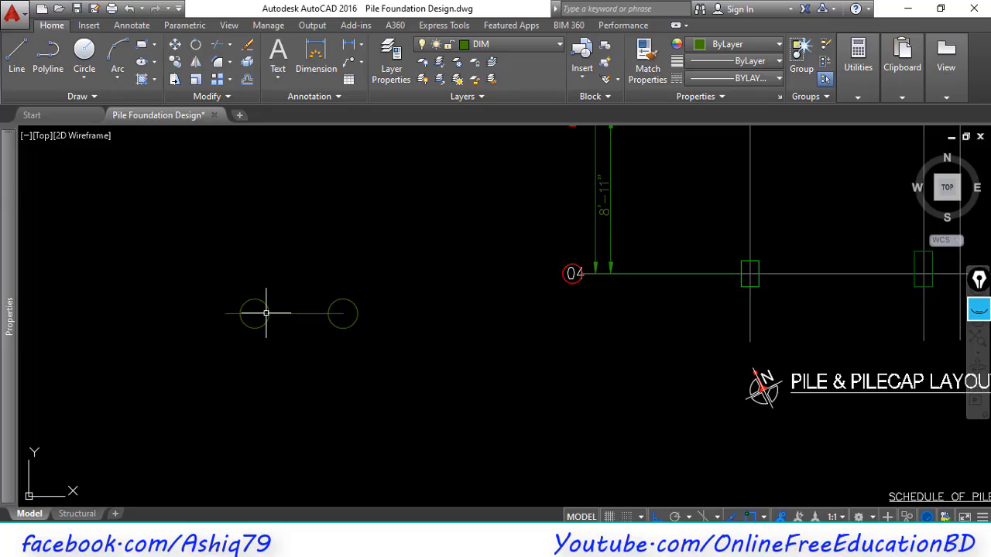
Step: Draw a 20-inch horizontal line from the copied pile's centre, outward toward the layout plan
{"action": "key", "text": "Return"}
{"action": "left_click", "coordinate": [343, 314]}
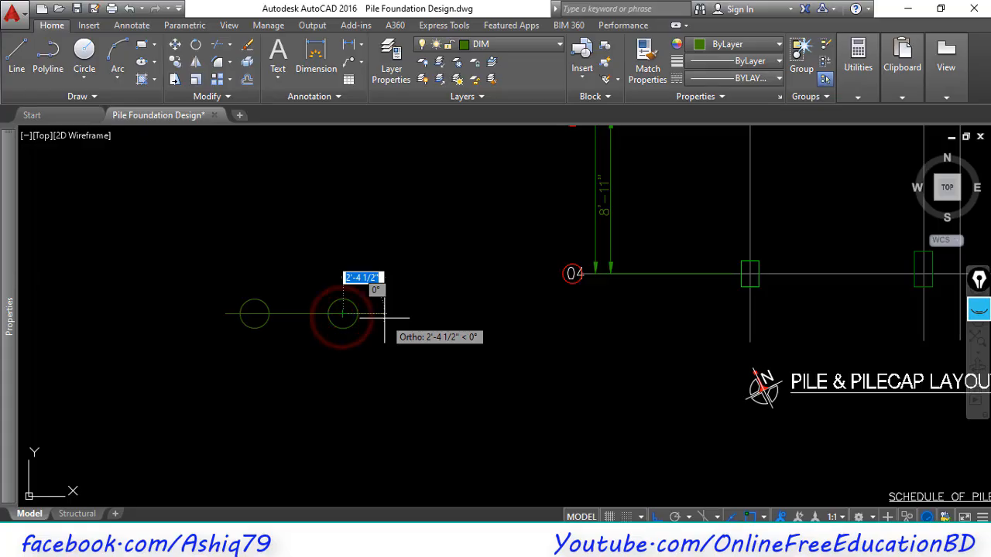
{"action": "type", "text": "20\""}
{"action": "key", "text": "Return"}
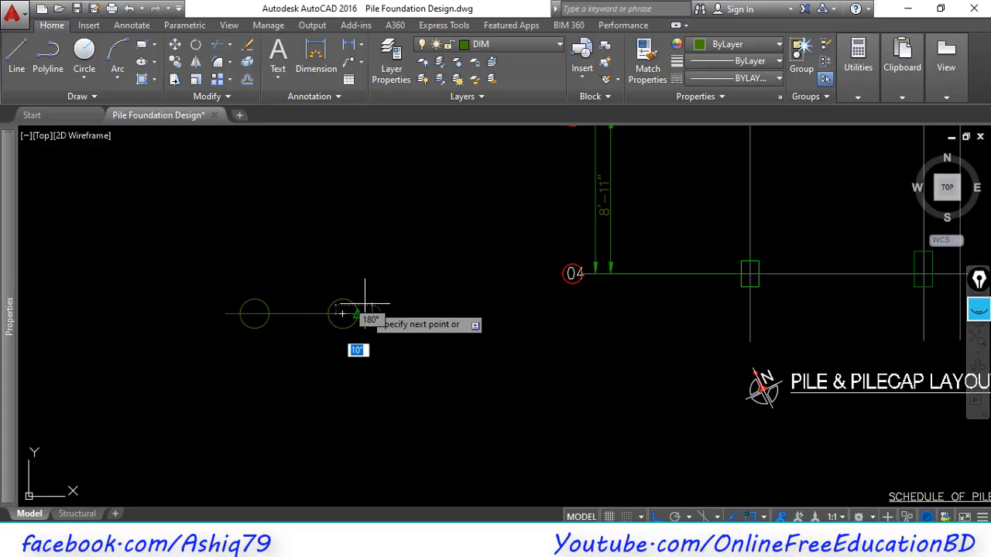
{"action": "key", "text": "Return"}
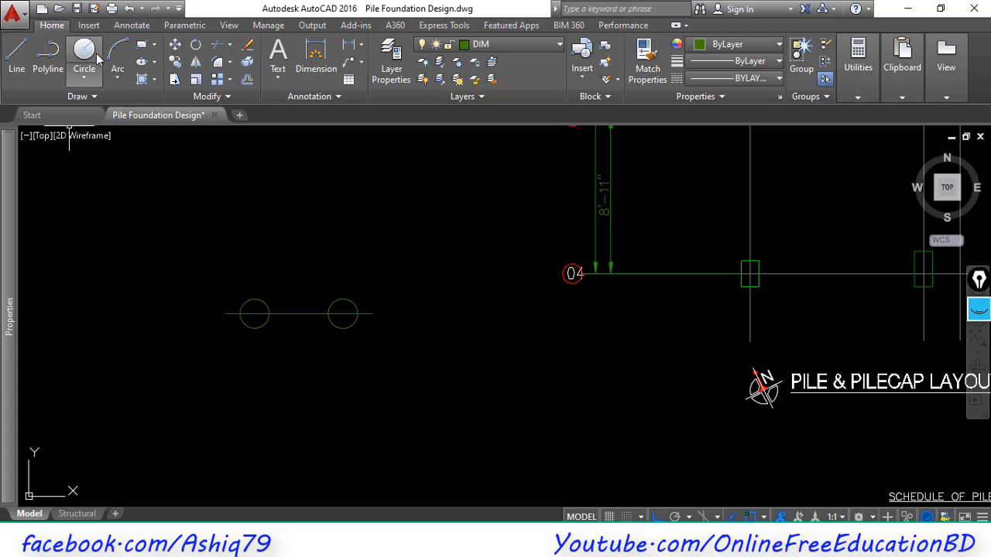
{"action": "left_click", "coordinate": [158, 47]}
{"action": "left_click", "coordinate": [143, 44]}
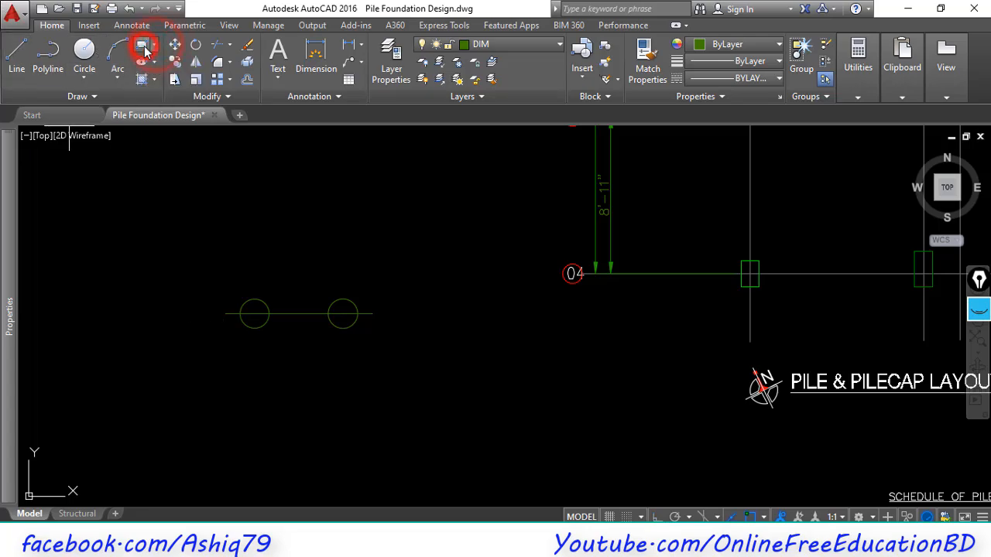
{"action": "left_click", "coordinate": [226, 314]}
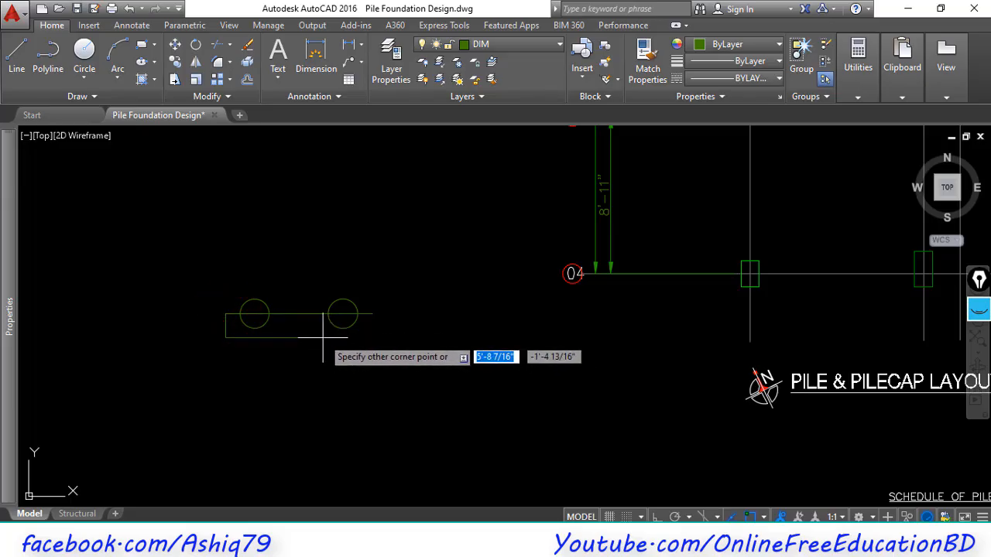
{"action": "key", "text": "Return"}
{"action": "key", "text": "Escape"}
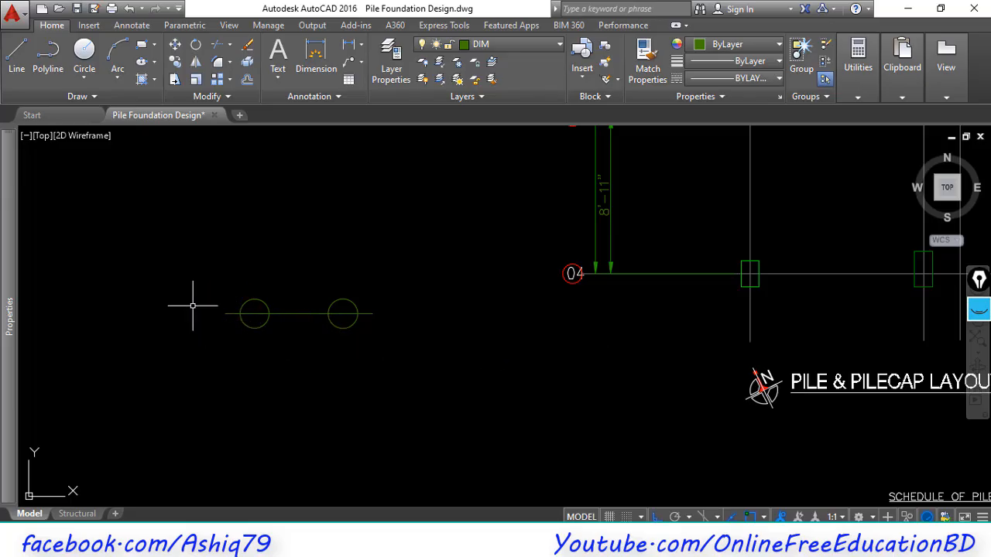
Step: Draw a 20-inch vertical line downward from the original pile's centre
{"action": "left_click", "coordinate": [21, 60]}
{"action": "left_click", "coordinate": [254, 313]}
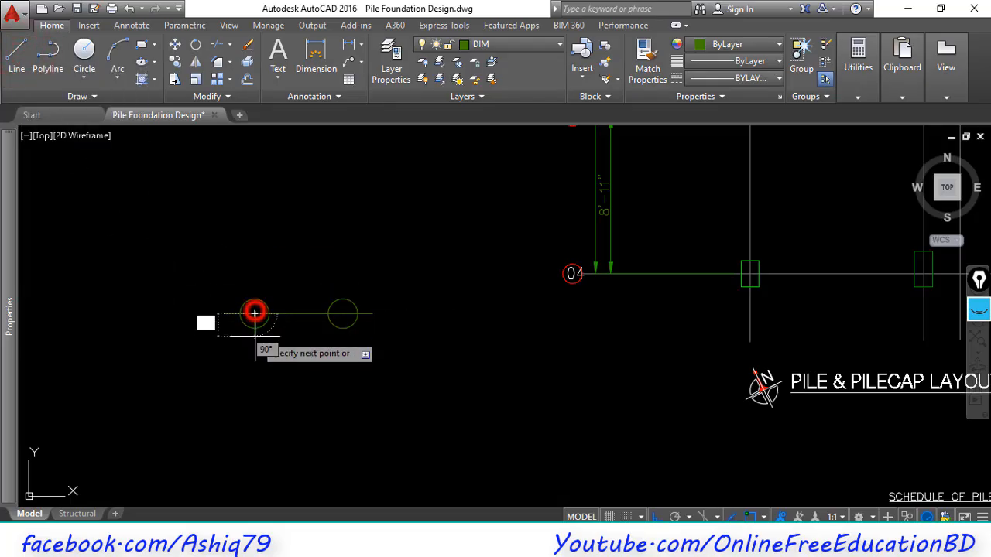
{"action": "type", "text": "2"}
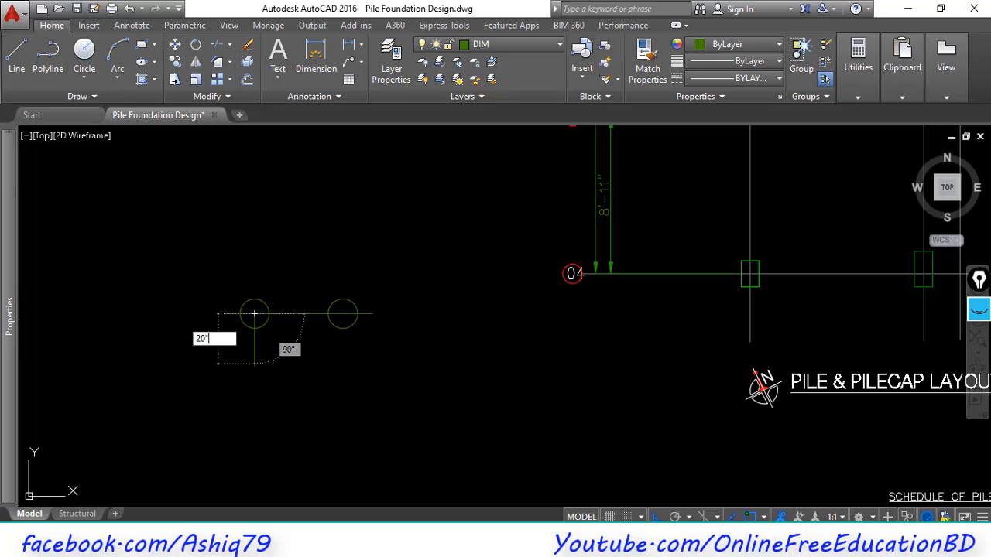
{"action": "type", "text": "0'"}
{"action": "key", "text": "Return"}
{"action": "key", "text": "Return"}
Step: Draw a 20-inch vertical line upward from the original pile's centre
{"action": "key", "text": "Return"}
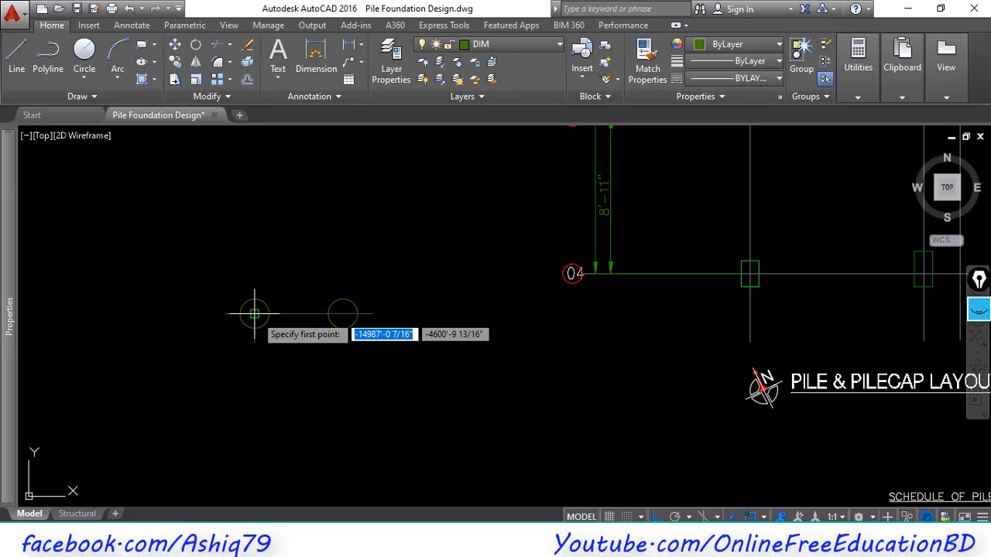
{"action": "left_click", "coordinate": [255, 314]}
{"action": "type", "text": "20"}
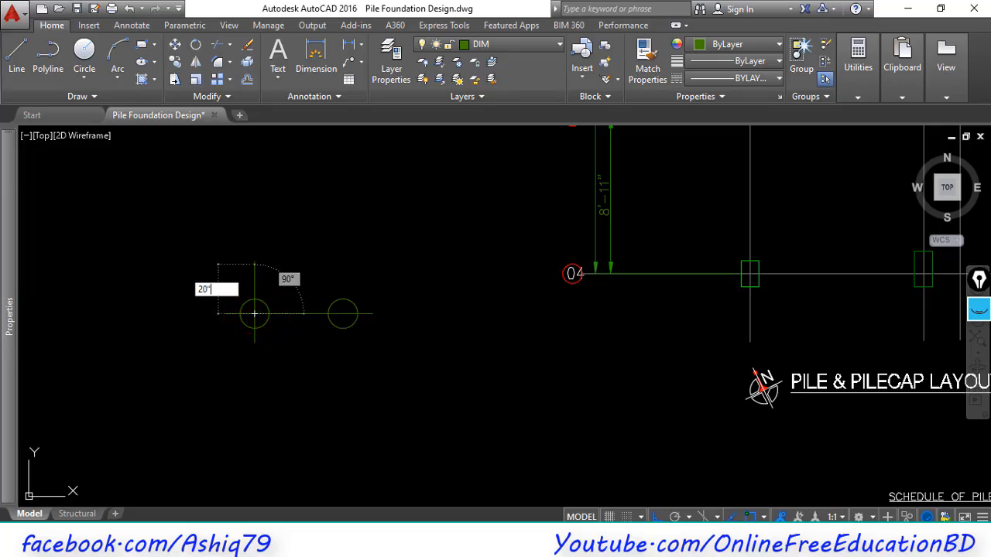
{"action": "key", "text": "BackSpace"}
{"action": "key", "text": "BackSpace"}
{"action": "key", "text": "BackSpace"}
{"action": "key", "text": "Escape"}
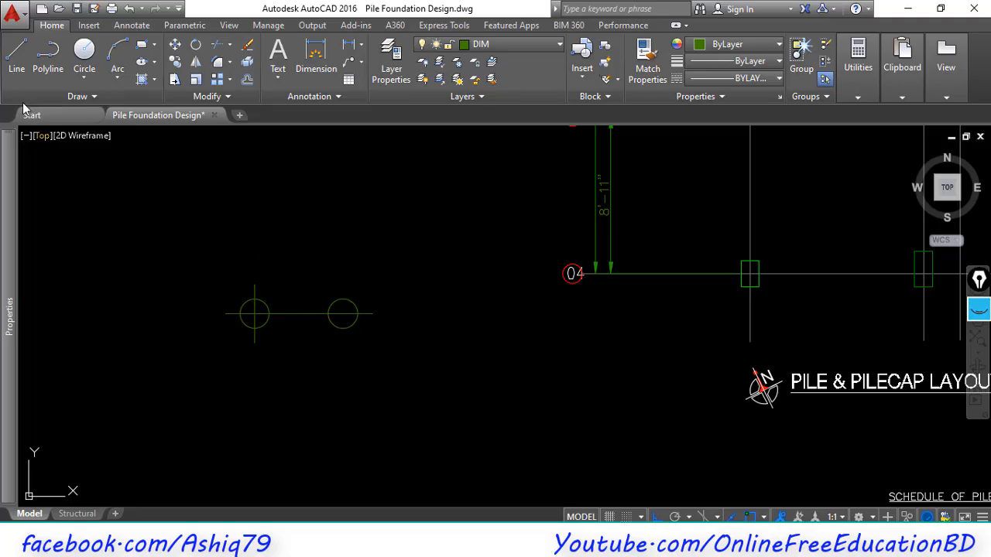
Step: Draw a 20-inch vertical line upward from the copied pile's centre
{"action": "left_click", "coordinate": [16, 54]}
{"action": "left_click", "coordinate": [343, 313]}
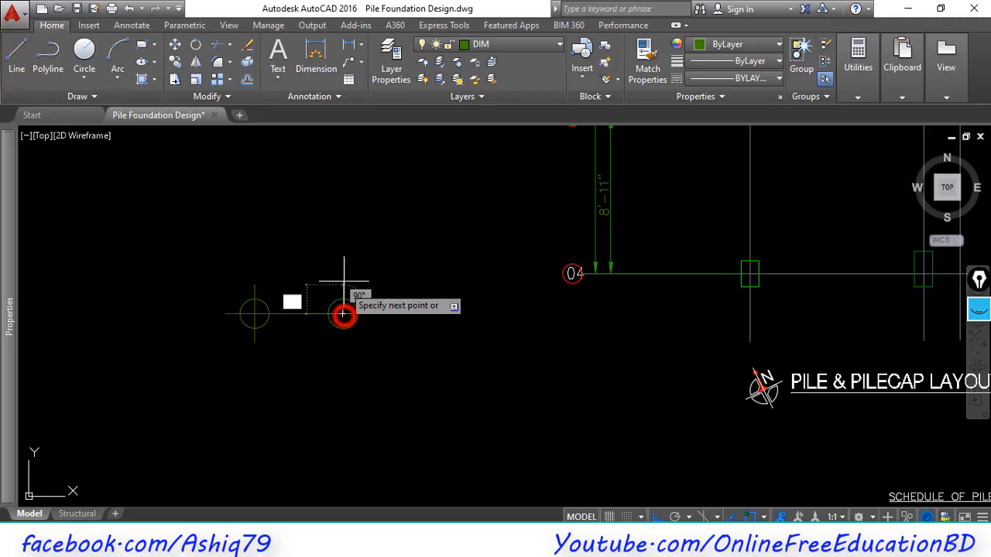
{"action": "type", "text": "20\""}
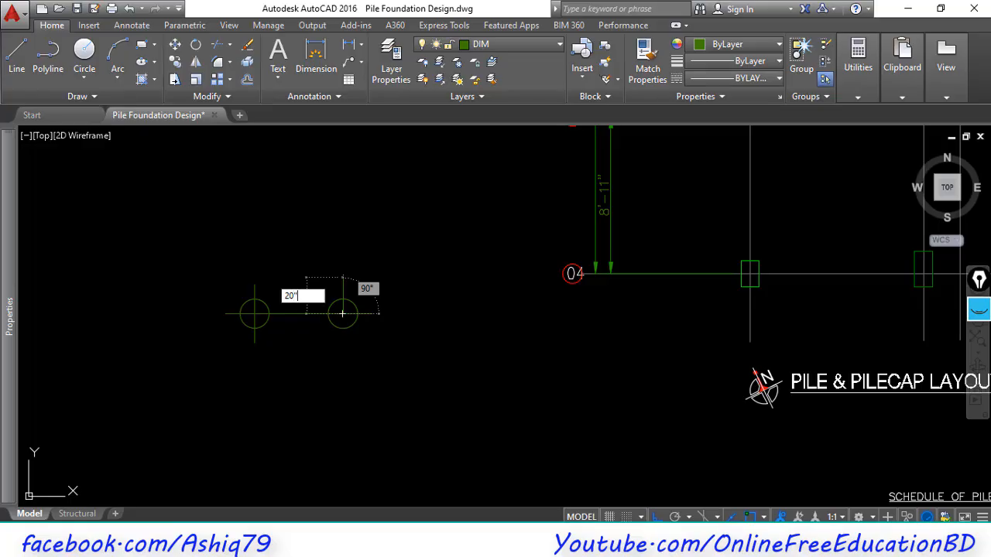
{"action": "key", "text": "Return"}
{"action": "key", "text": "Return"}
Step: Draw a 20-inch vertical line downward from the copied pile's centre
{"action": "key", "text": "Return"}
{"action": "left_click", "coordinate": [343, 314]}
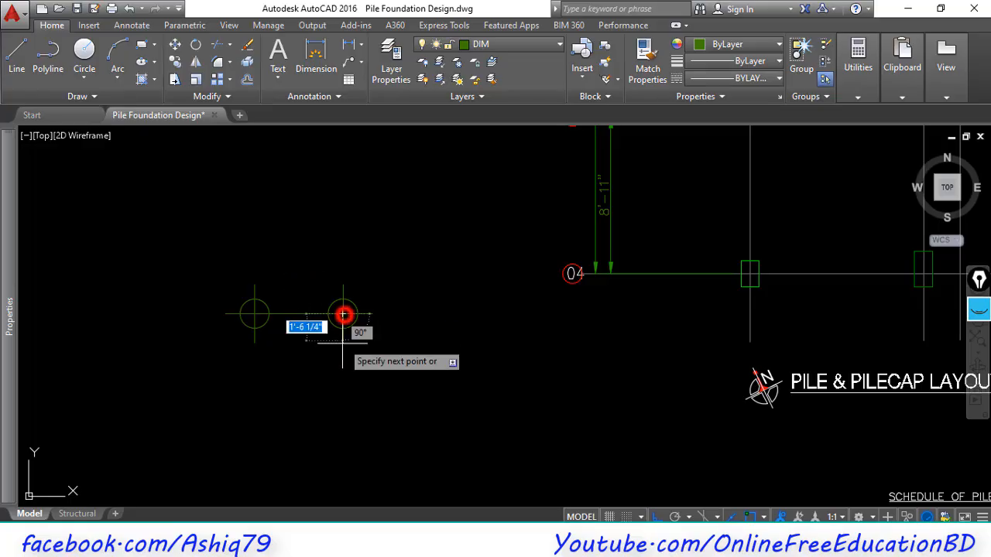
{"action": "type", "text": "20\""}
{"action": "key", "text": "Return"}
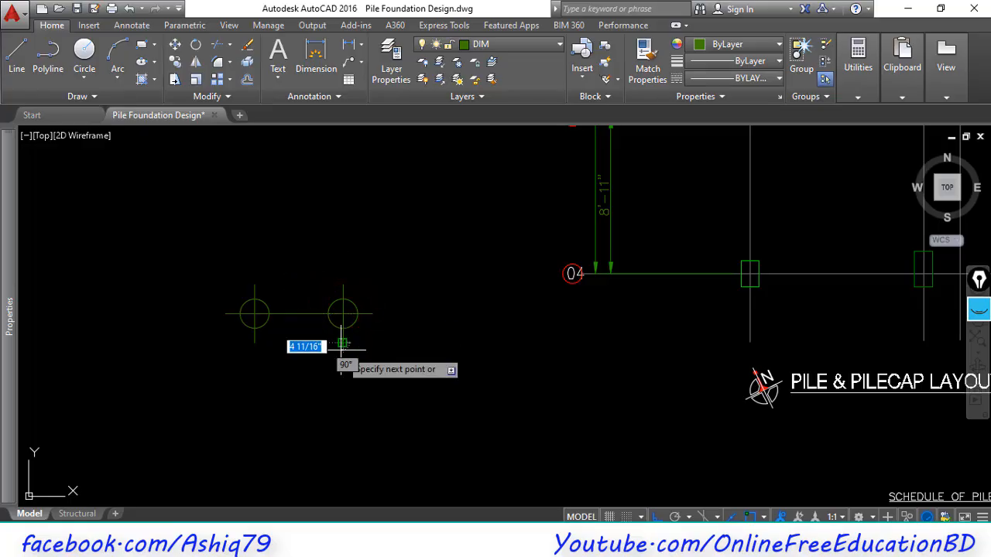
{"action": "key", "text": "Return"}
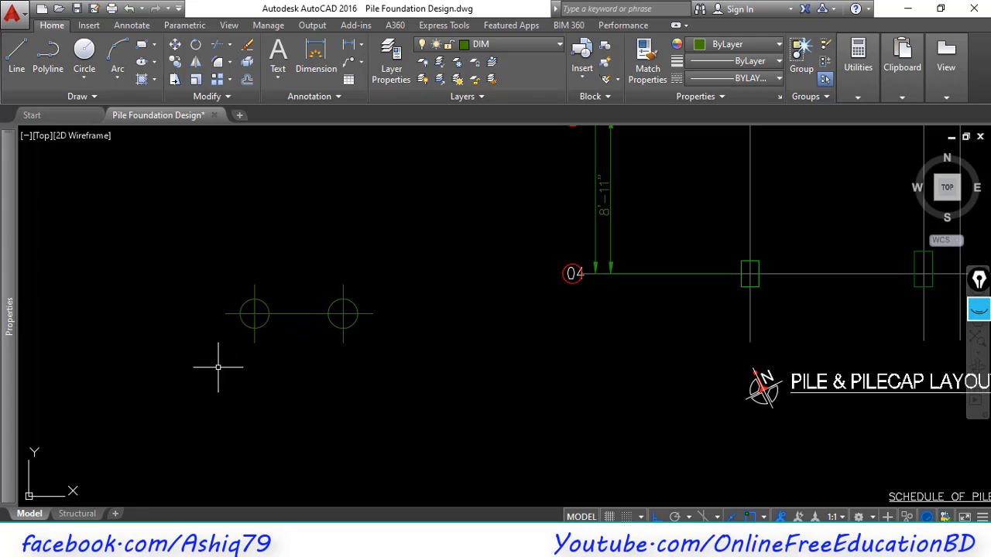
Step: Draw the rectangular pile cap outline around both piles, through the ends of the guide lines, using connected lines
{"action": "left_click", "coordinate": [17, 51]}
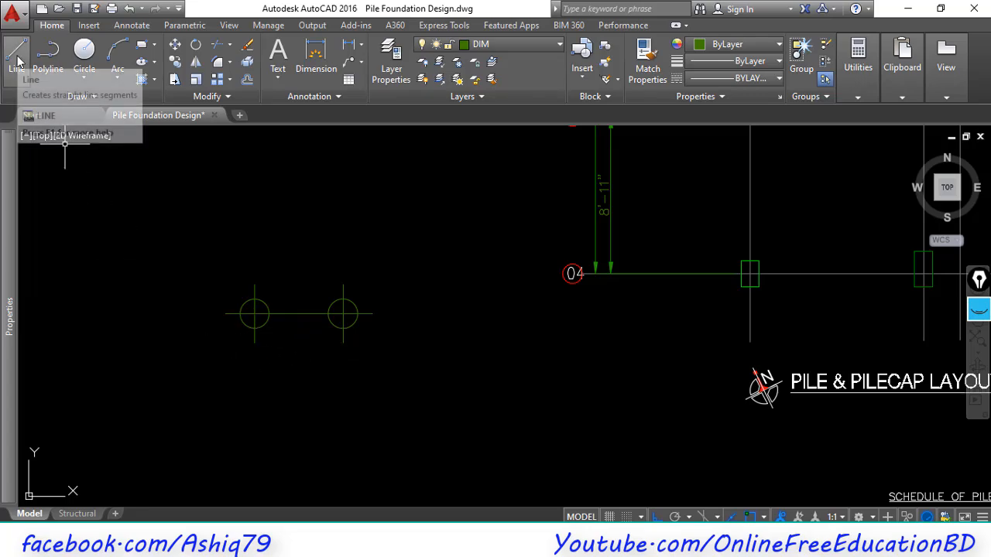
{"action": "left_click", "coordinate": [226, 313]}
{"action": "left_click", "coordinate": [226, 284]}
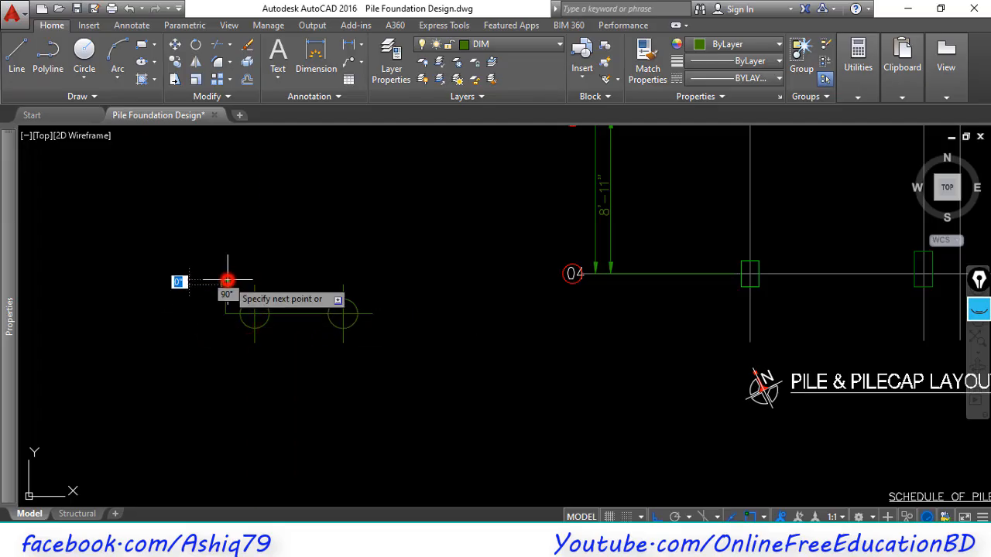
{"action": "left_click", "coordinate": [370, 286]}
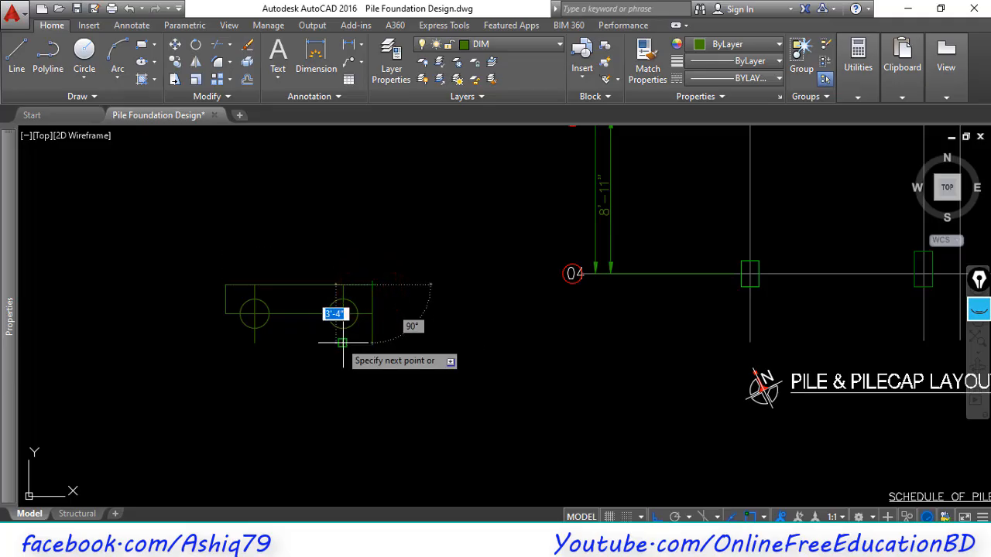
{"action": "left_click", "coordinate": [371, 341]}
{"action": "left_click", "coordinate": [226, 341]}
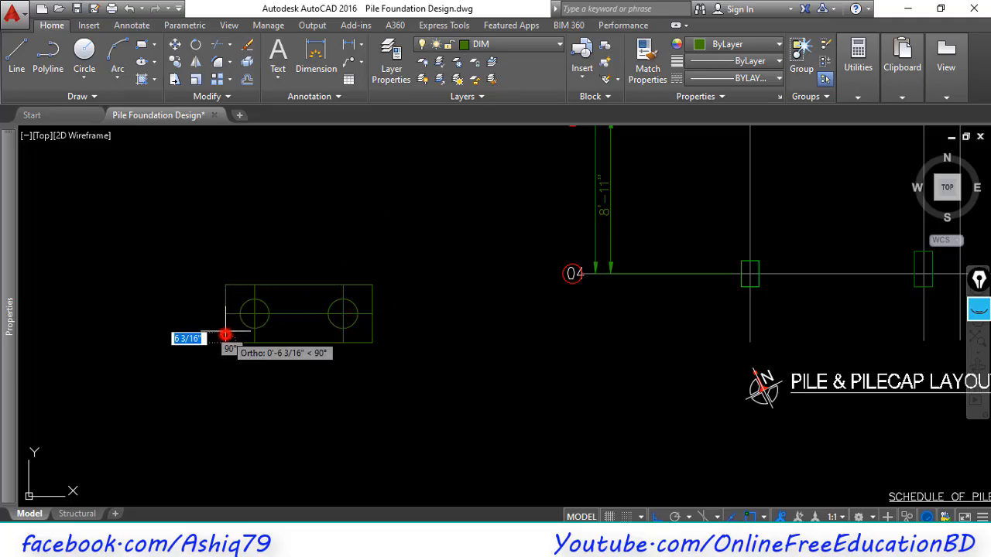
{"action": "right_click", "coordinate": [225, 318]}
Step: Delete all horizontal and vertical guide lines through the two piles, leaving only the circles and the cap outline
{"action": "scroll", "coordinate": [255, 322], "scroll_direction": "up", "scroll_amount": 6}
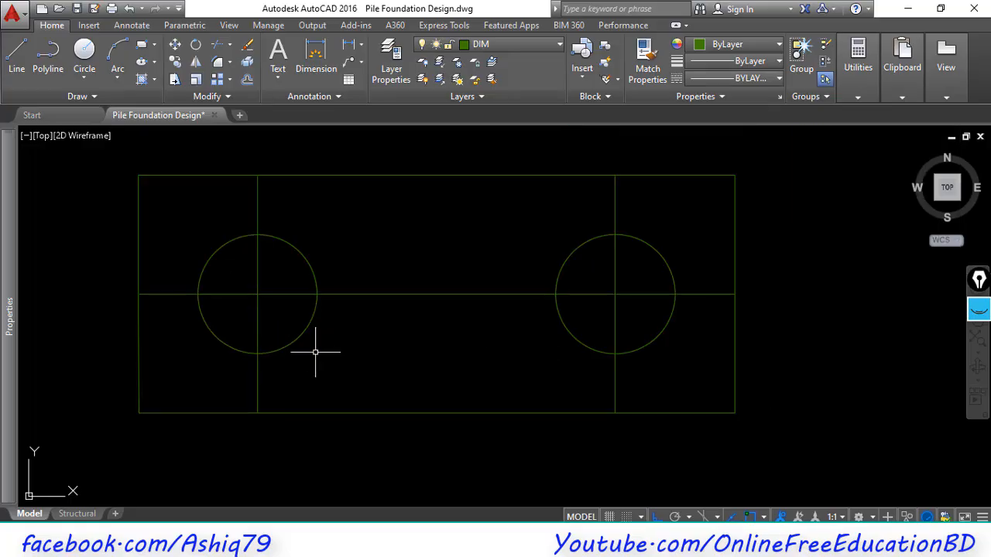
{"action": "left_click", "coordinate": [344, 392]}
{"action": "left_click", "coordinate": [225, 389]}
{"action": "left_click", "coordinate": [193, 334]}
{"action": "left_click", "coordinate": [158, 263]}
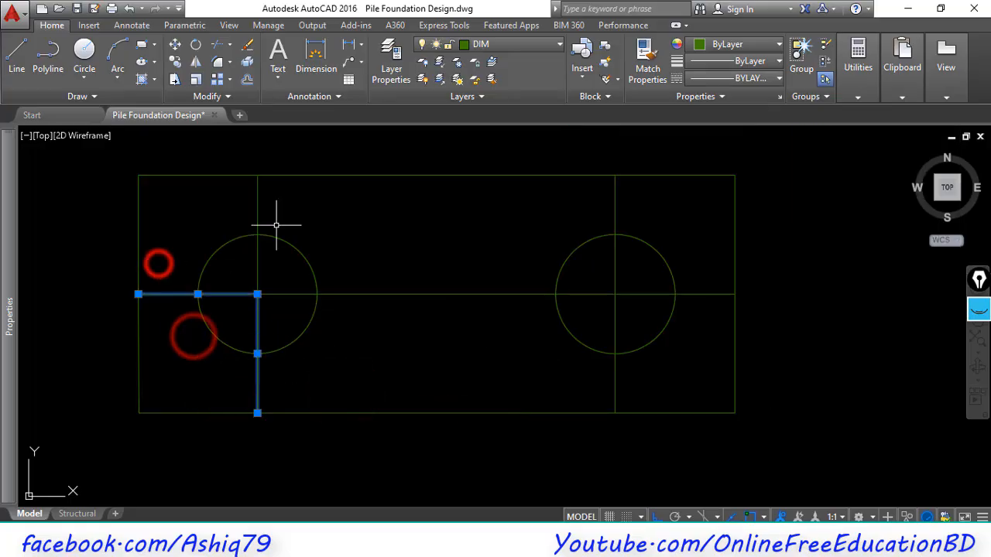
{"action": "left_click", "coordinate": [287, 217]}
{"action": "left_click", "coordinate": [225, 205]}
{"action": "left_click", "coordinate": [402, 349]}
{"action": "left_click", "coordinate": [369, 239]}
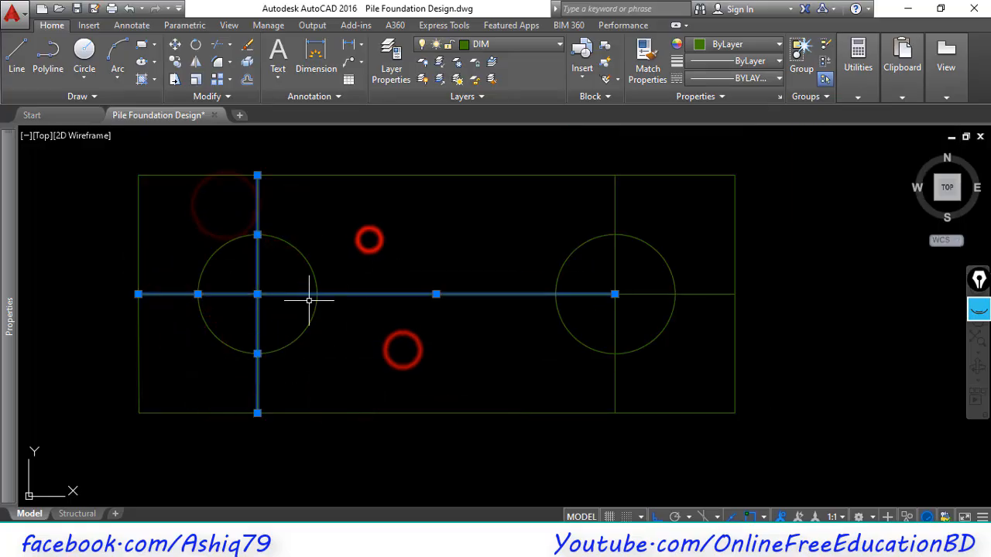
{"action": "left_click", "coordinate": [654, 216]}
{"action": "left_click", "coordinate": [551, 203]}
{"action": "left_click", "coordinate": [647, 399]}
{"action": "left_click", "coordinate": [540, 394]}
{"action": "left_click", "coordinate": [723, 332]}
{"action": "left_click", "coordinate": [699, 261]}
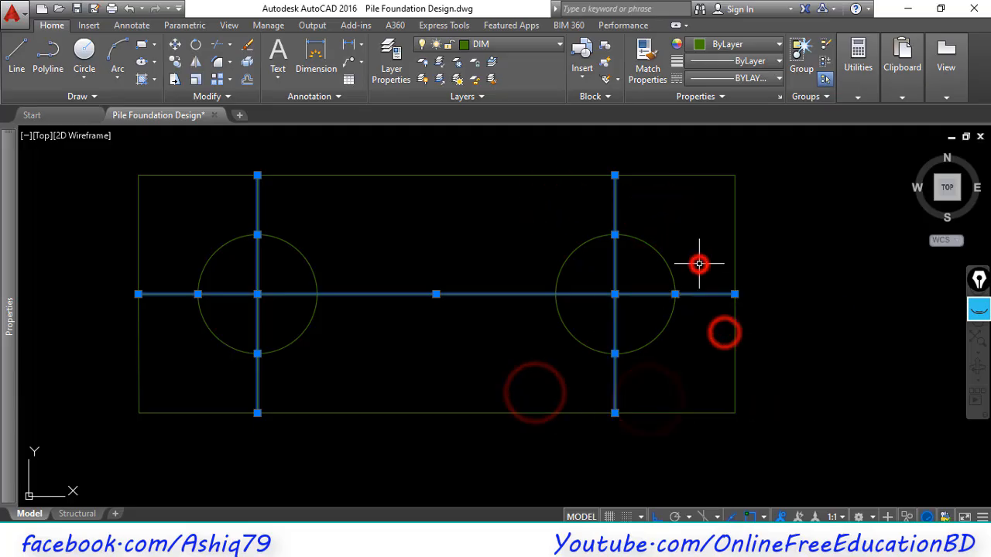
{"action": "key", "text": "Delete"}
Step: Add a linear dimension between the centres of the two piles
{"action": "scroll", "coordinate": [454, 300], "scroll_direction": "down", "scroll_amount": 4}
{"action": "mouse_move", "coordinate": [453, 300]}
{"action": "middle_mouse_down"}
{"action": "mouse_move", "coordinate": [387, 305]}
{"action": "mouse_move", "coordinate": [287, 273]}
{"action": "mouse_move", "coordinate": [322, 341]}
{"action": "mouse_move", "coordinate": [268, 293]}
{"action": "middle_mouse_up"}
{"action": "scroll", "coordinate": [387, 301], "scroll_direction": "down", "scroll_amount": 3}
{"action": "scroll", "coordinate": [286, 273], "scroll_direction": "down", "scroll_amount": 3}
{"action": "scroll", "coordinate": [328, 255], "scroll_direction": "up", "scroll_amount": 3}
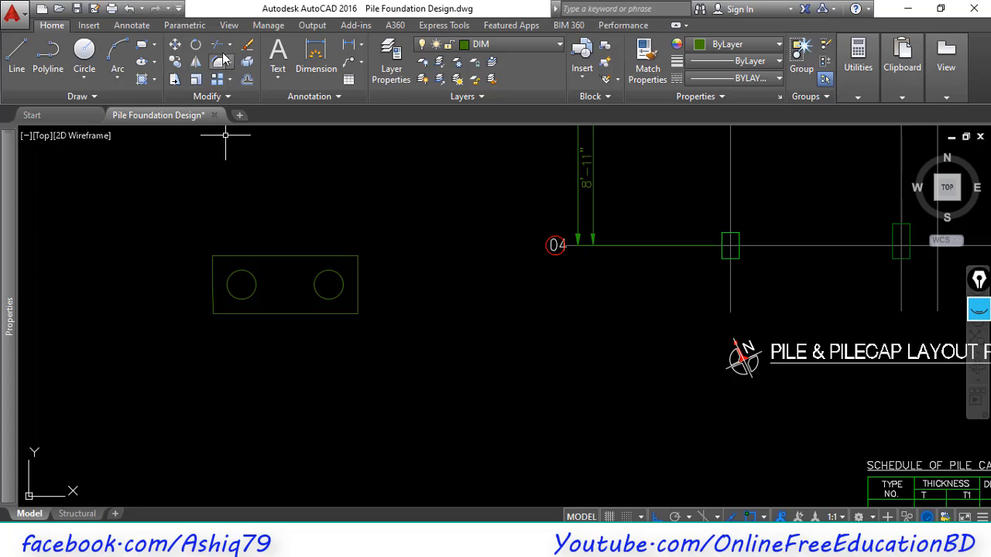
{"action": "left_click", "coordinate": [349, 44]}
{"action": "left_click", "coordinate": [241, 285]}
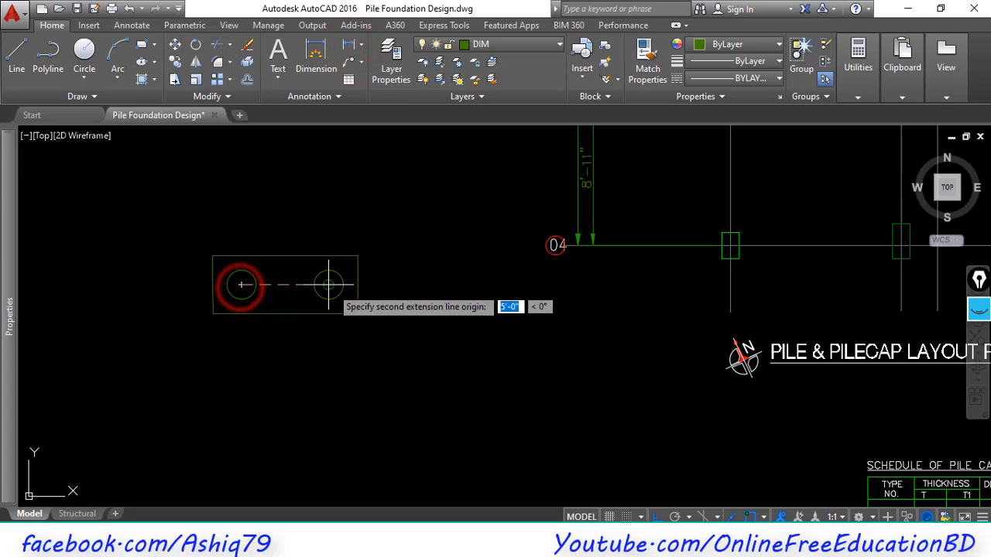
{"action": "left_click", "coordinate": [328, 285]}
{"action": "left_click", "coordinate": [327, 285]}
{"action": "scroll", "coordinate": [254, 279], "scroll_direction": "up", "scroll_amount": 6}
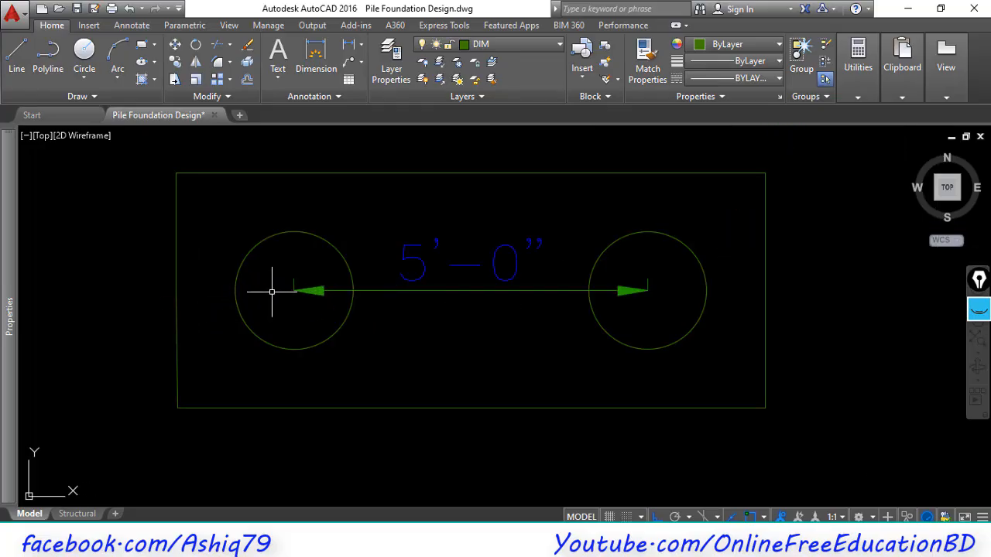
Step: Measure the distances from the first pile's centre to the cap's nearest short edge and its upper edge
{"action": "key", "text": "Return"}
{"action": "left_click", "coordinate": [294, 290]}
{"action": "left_click", "coordinate": [174, 289]}
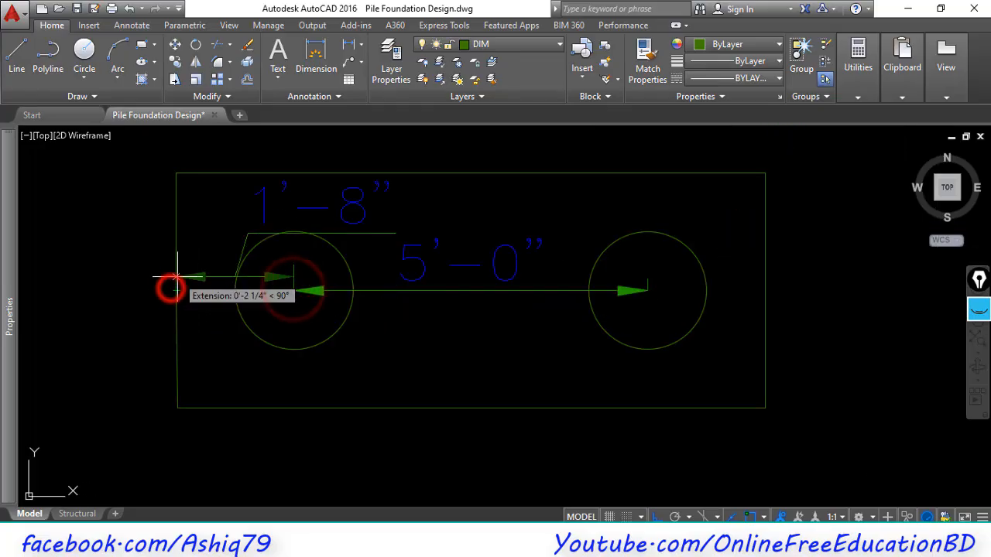
{"action": "key", "text": "Escape"}
{"action": "key", "text": "Return"}
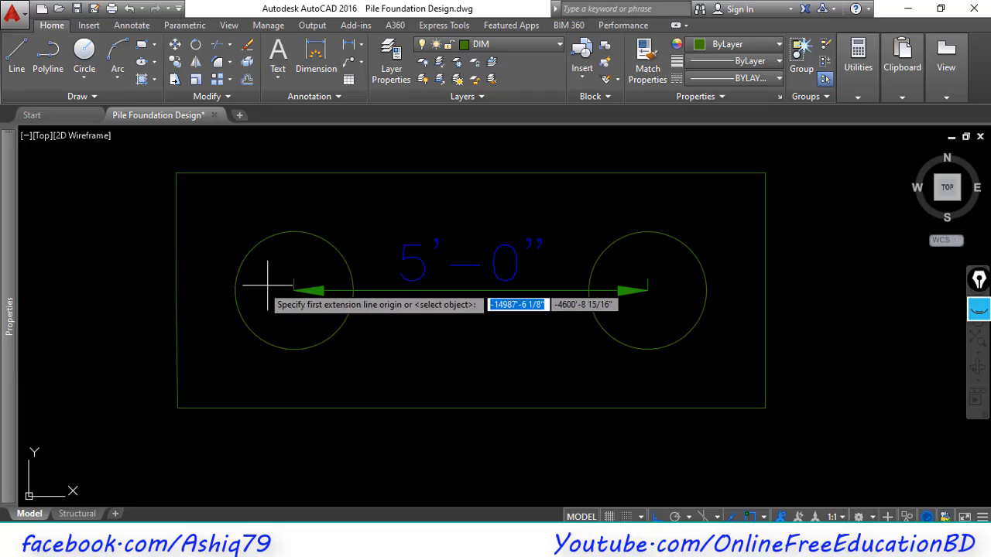
{"action": "left_click", "coordinate": [295, 291]}
{"action": "left_click", "coordinate": [294, 166]}
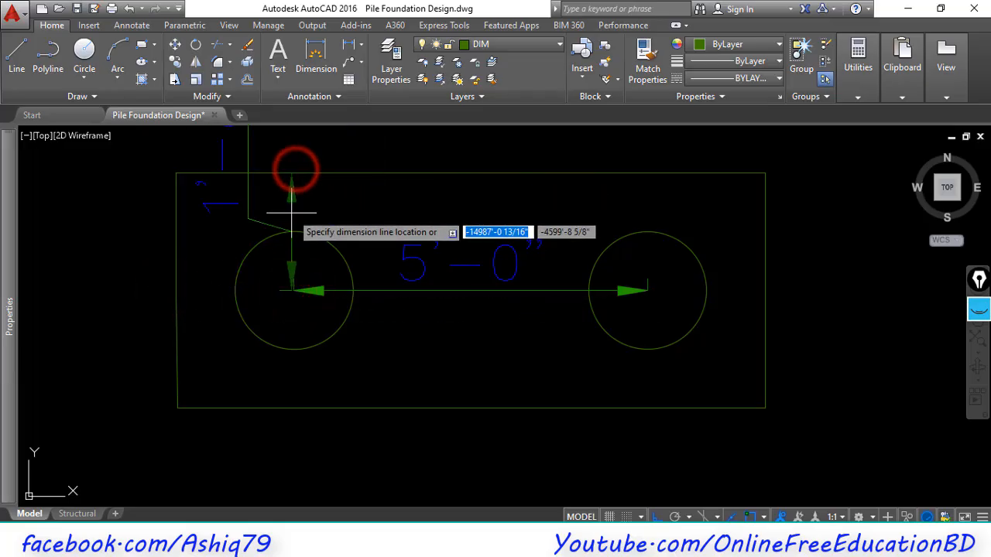
Step: Delete the dimension between the two pile centres
{"action": "scroll", "coordinate": [287, 206], "scroll_direction": "down", "scroll_amount": 4}
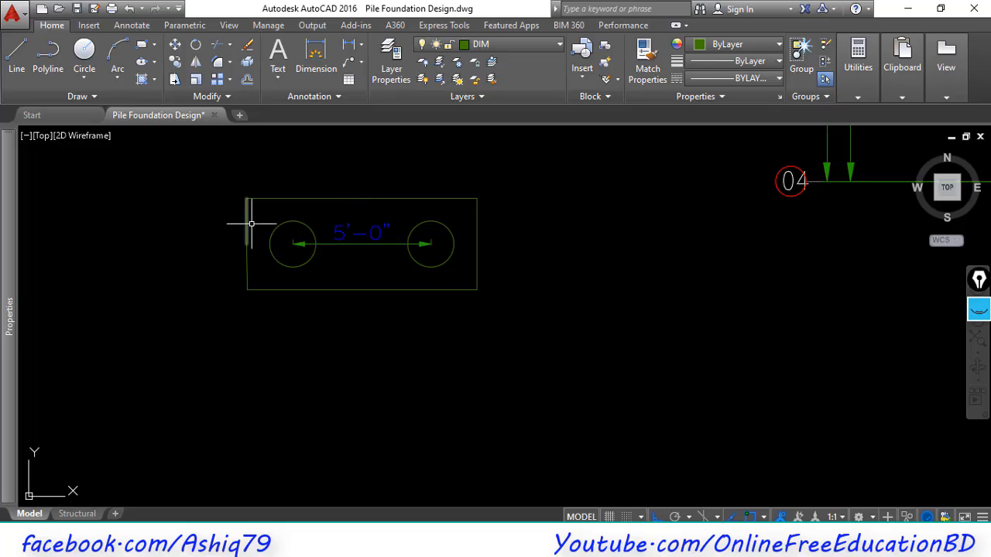
{"action": "scroll", "coordinate": [300, 244], "scroll_direction": "down", "scroll_amount": 4}
{"action": "scroll", "coordinate": [277, 251], "scroll_direction": "up", "scroll_amount": 4}
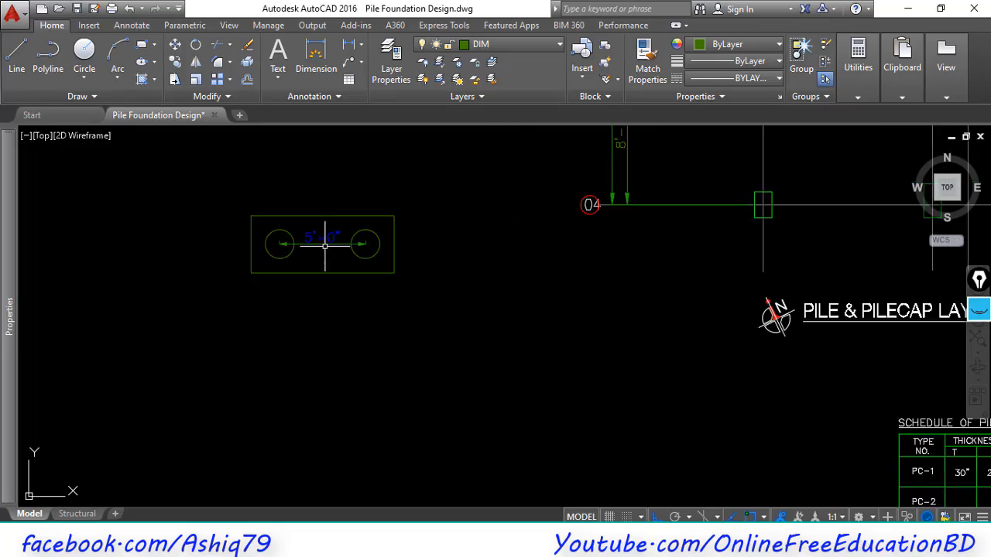
{"action": "left_click", "coordinate": [339, 267]}
{"action": "left_click", "coordinate": [294, 205]}
{"action": "key", "text": "Delete"}
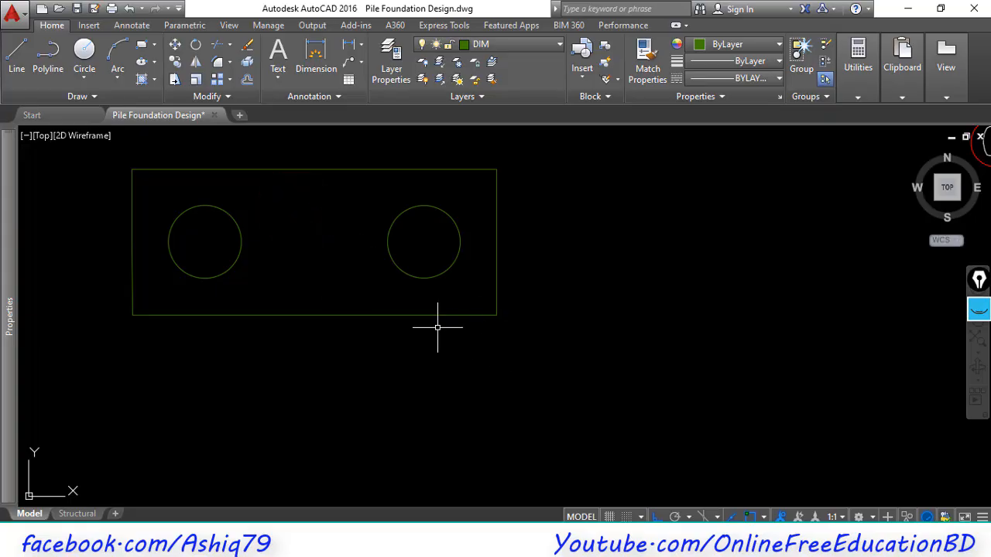
Step: Group the cap outline and its two pile circles into one object
{"action": "scroll", "coordinate": [435, 327], "scroll_direction": "down", "scroll_amount": 3}
{"action": "left_click", "coordinate": [531, 339]}
{"action": "left_click", "coordinate": [222, 231]}
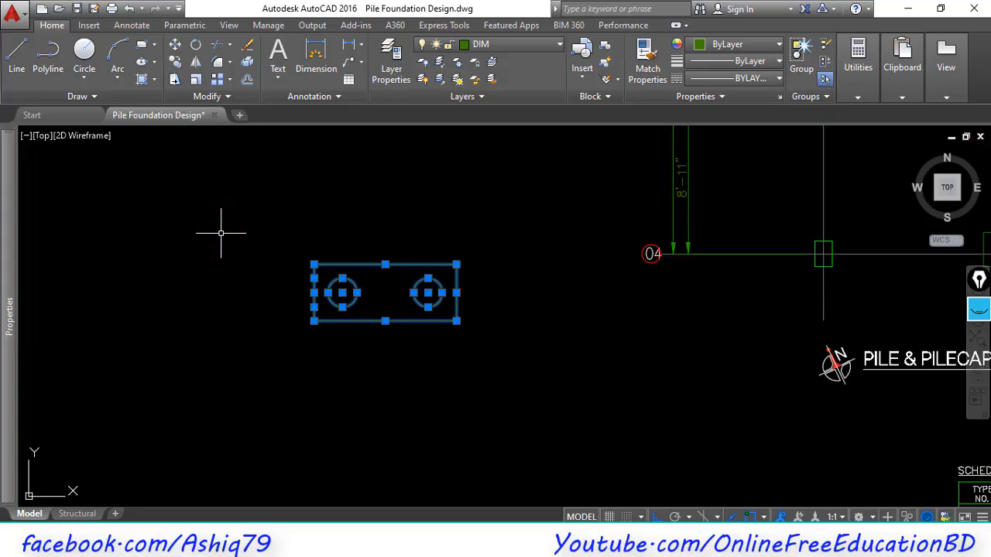
{"action": "key", "text": "F7"}
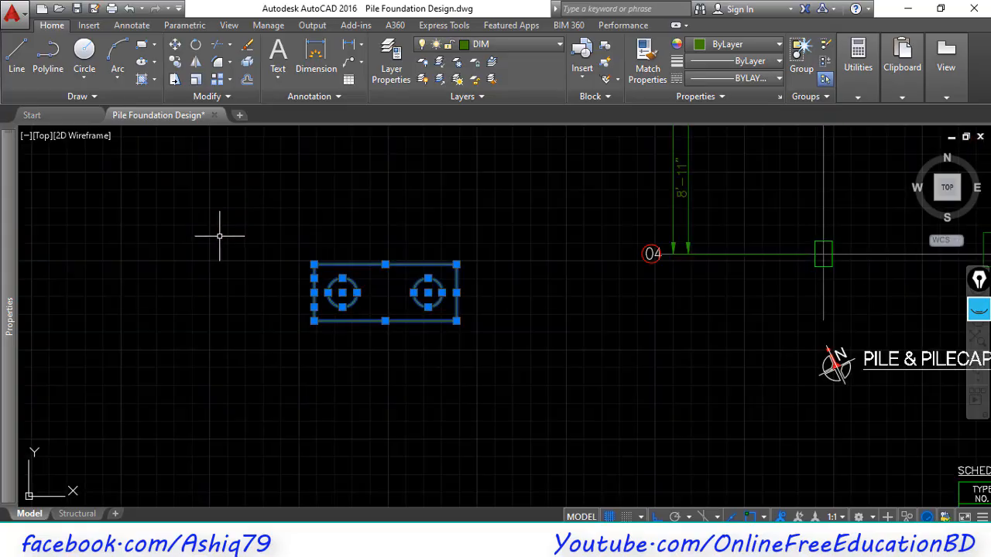
{"action": "key", "text": "F7"}
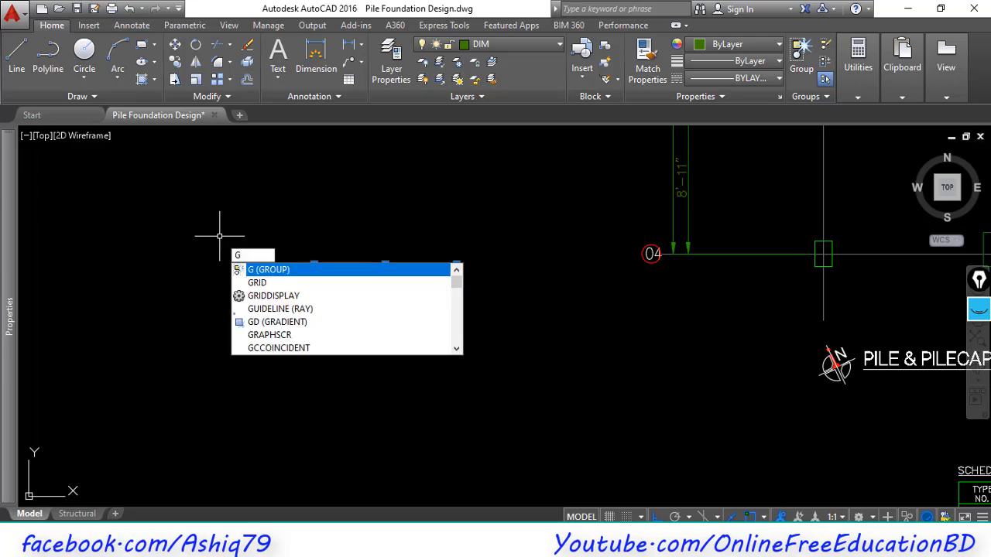
{"action": "left_click", "coordinate": [277, 268]}
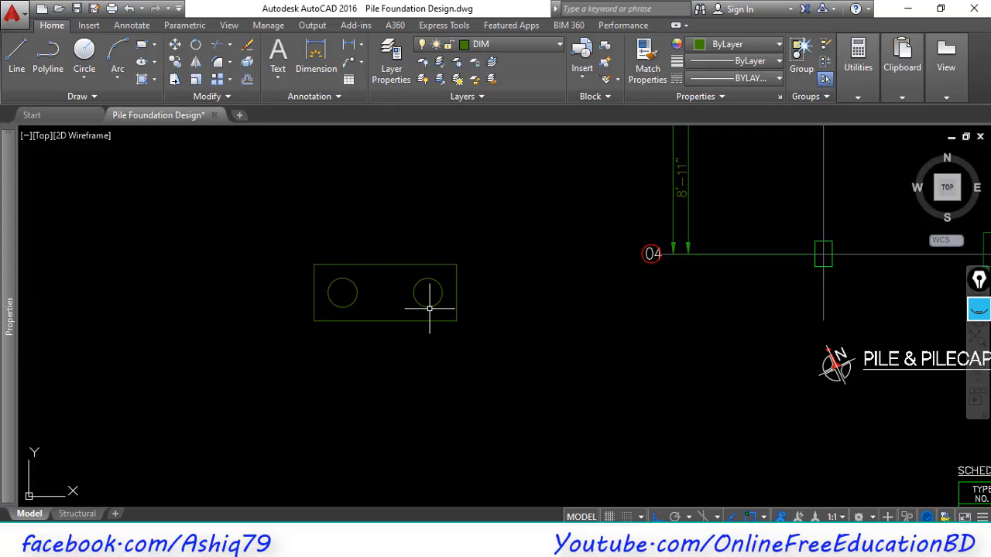
Step: Copy the two-pile cap group from the midpoint between its pile centres to the centre of the first column on grid line 04
{"action": "middle_click_drag", "start_coordinate": [383, 304], "coordinate": [312, 271]}
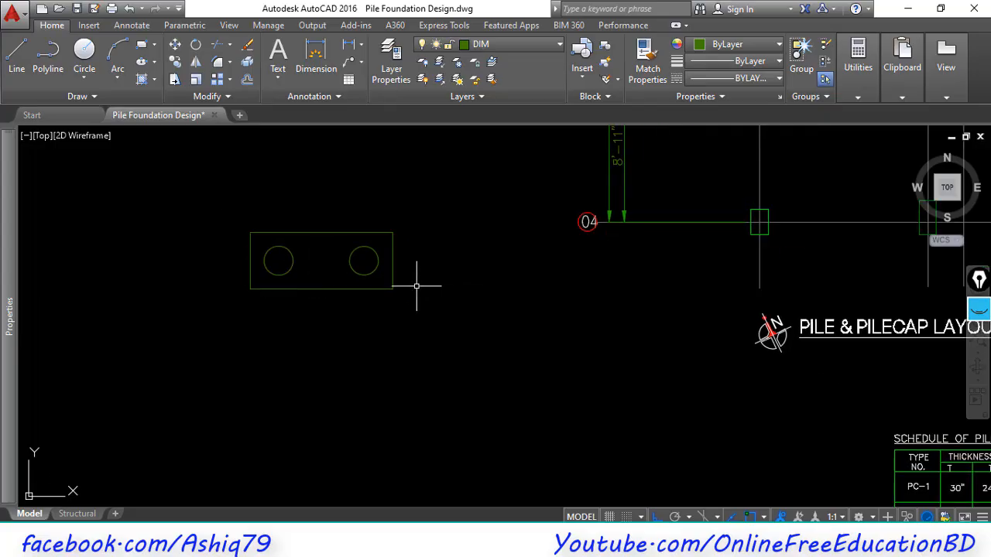
{"action": "scroll", "coordinate": [417, 286], "scroll_direction": "down", "scroll_amount": 5}
{"action": "scroll", "coordinate": [314, 270], "scroll_direction": "up", "scroll_amount": 6}
{"action": "left_click", "coordinate": [598, 366]}
{"action": "left_click", "coordinate": [287, 206]}
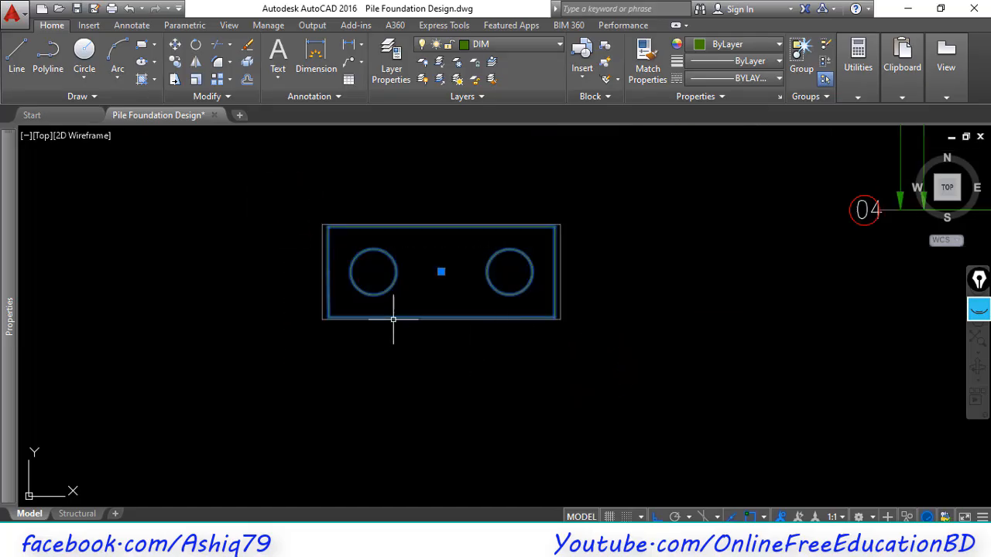
{"action": "type", "text": "o"}
{"action": "key", "text": "Return"}
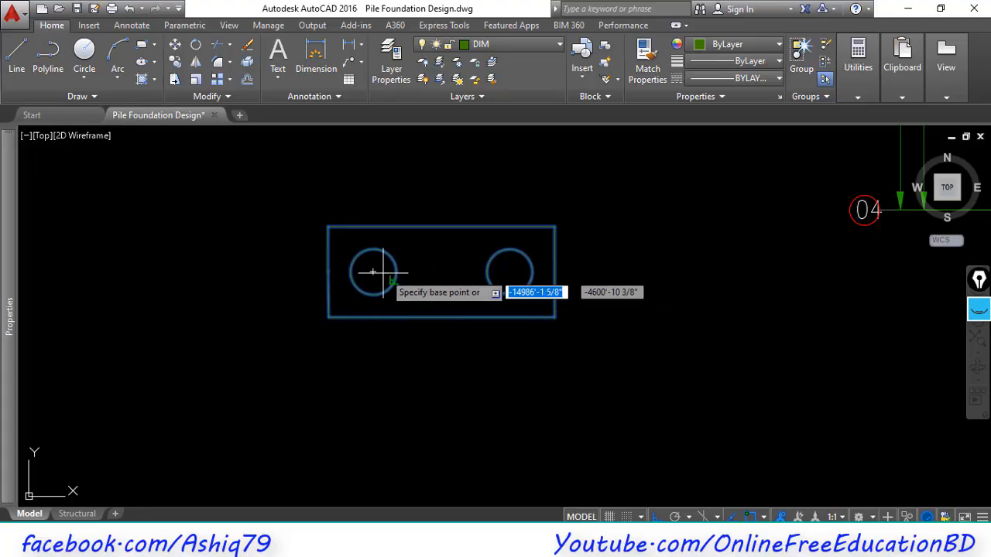
{"action": "right_click", "coordinate": [408, 276], "text": "shift"}
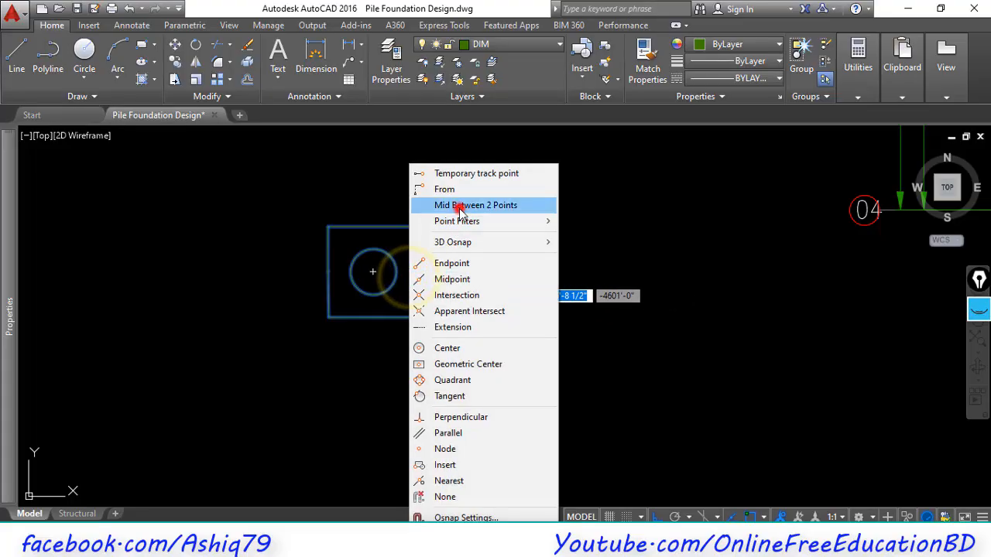
{"action": "left_click", "coordinate": [459, 206]}
{"action": "left_click", "coordinate": [372, 271]}
{"action": "left_click", "coordinate": [508, 271]}
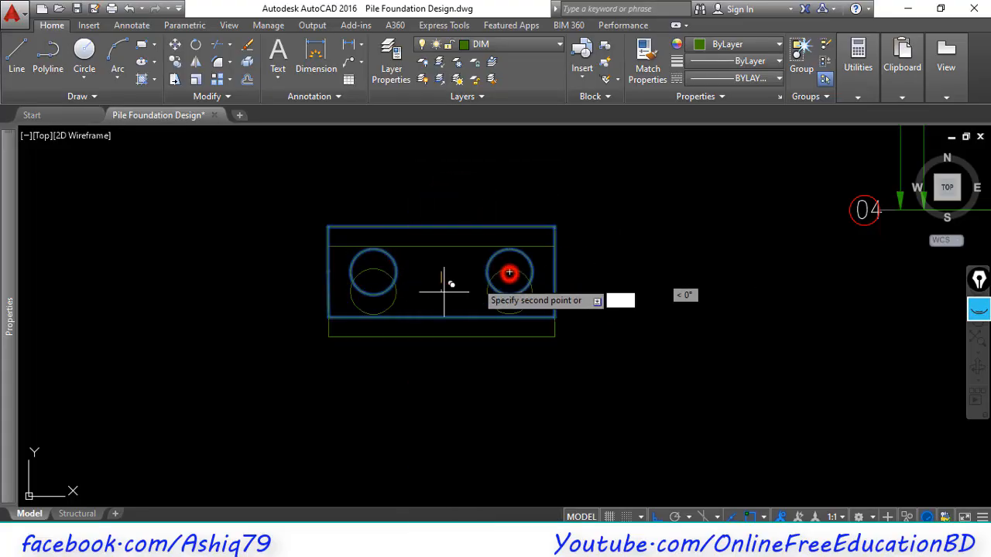
{"action": "scroll", "coordinate": [495, 298], "scroll_direction": "down", "scroll_amount": 6}
{"action": "scroll", "coordinate": [530, 284], "scroll_direction": "up", "scroll_amount": 10}
{"action": "left_click", "coordinate": [529, 288]}
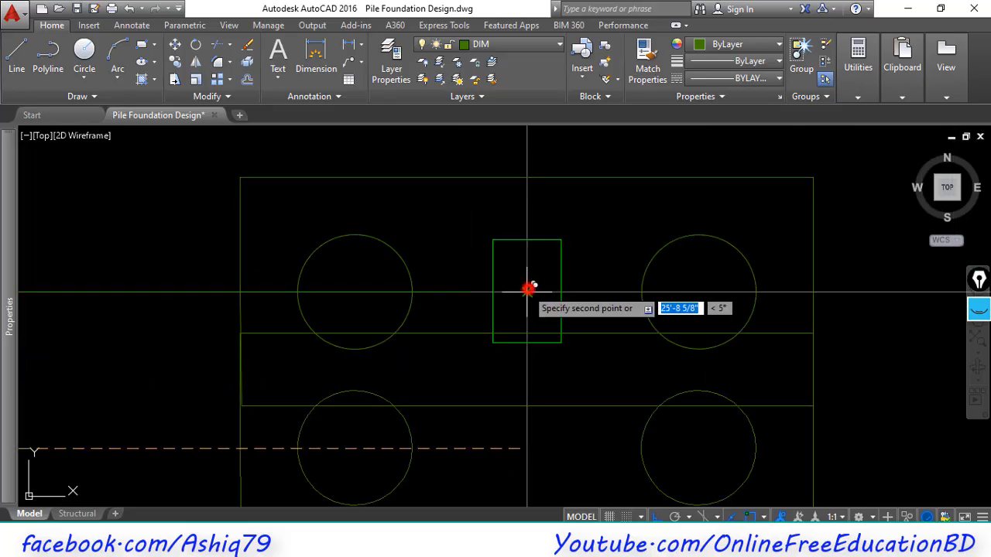
Step: Examine the placed two-pile cap on grid line 04 against the neighbouring columns, the layout plan and the pile cap schedule
{"action": "scroll", "coordinate": [449, 306], "scroll_direction": "down", "scroll_amount": 7}
{"action": "scroll", "coordinate": [445, 303], "scroll_direction": "up", "scroll_amount": 3}
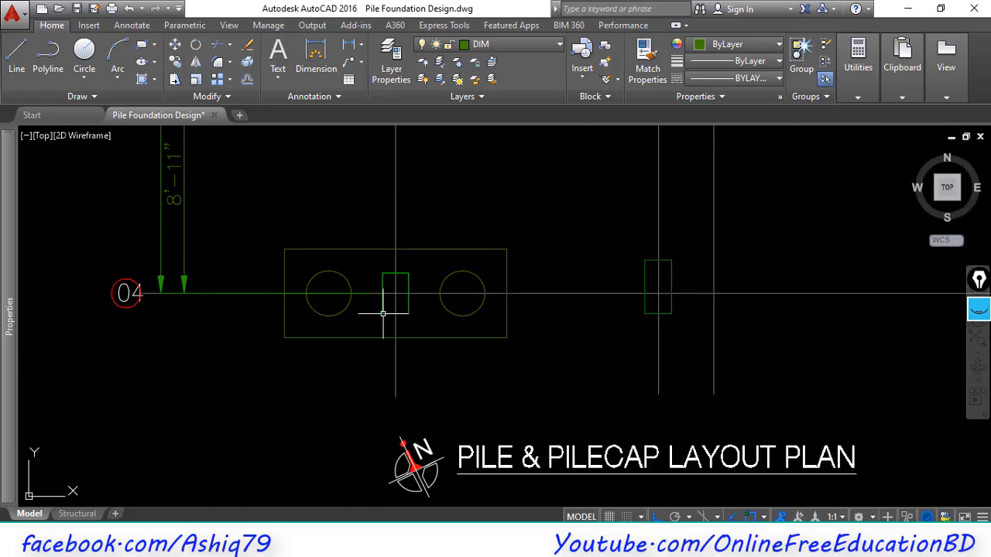
{"action": "scroll", "coordinate": [393, 292], "scroll_direction": "down", "scroll_amount": 3}
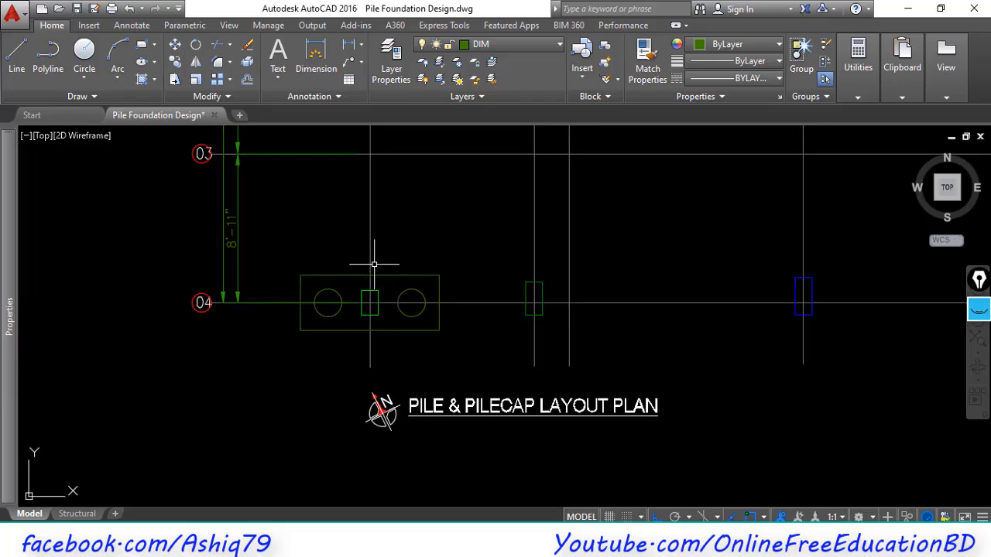
{"action": "scroll", "coordinate": [438, 276], "scroll_direction": "down", "scroll_amount": 3}
{"action": "scroll", "coordinate": [454, 281], "scroll_direction": "up", "scroll_amount": 2}
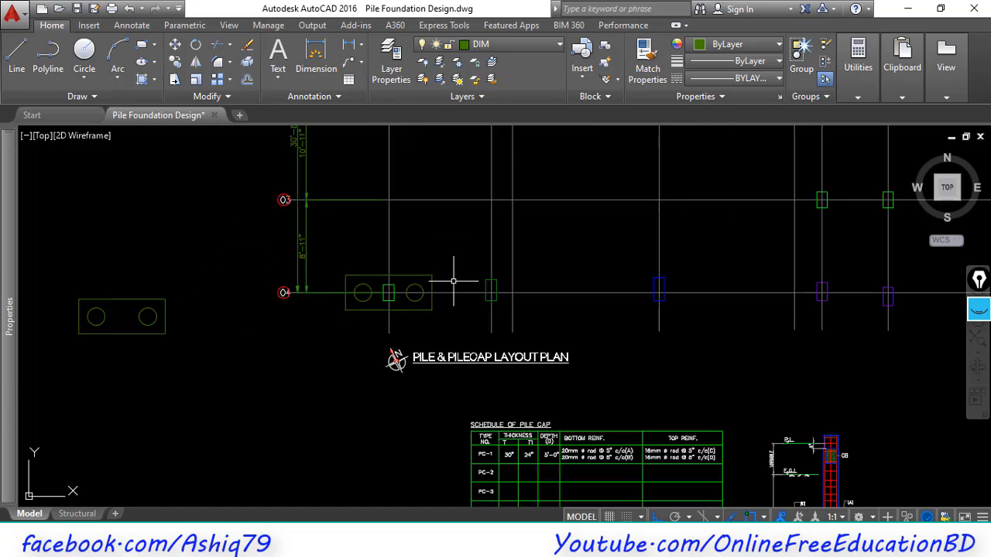
{"action": "scroll", "coordinate": [454, 281], "scroll_direction": "up", "scroll_amount": 2}
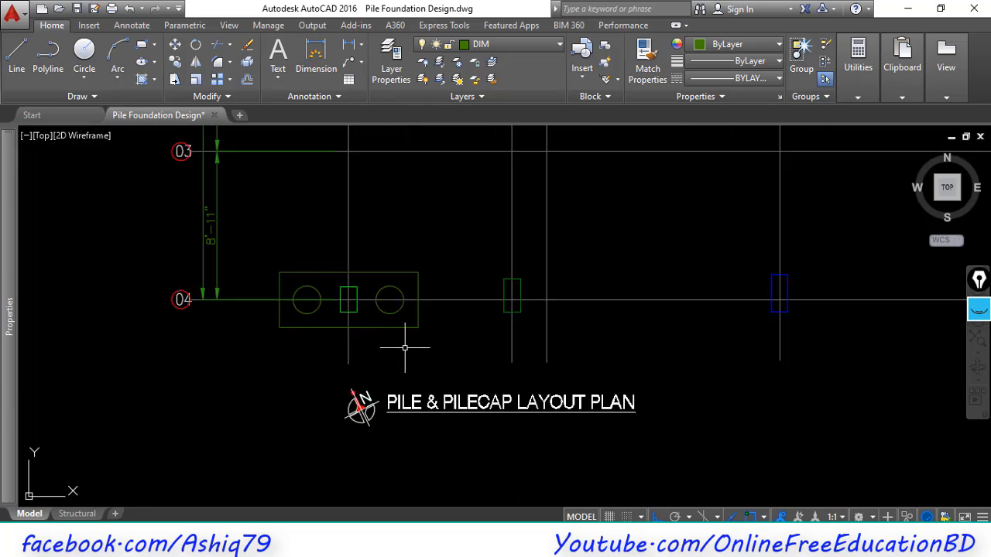
{"action": "scroll", "coordinate": [483, 332], "scroll_direction": "down", "scroll_amount": 3}
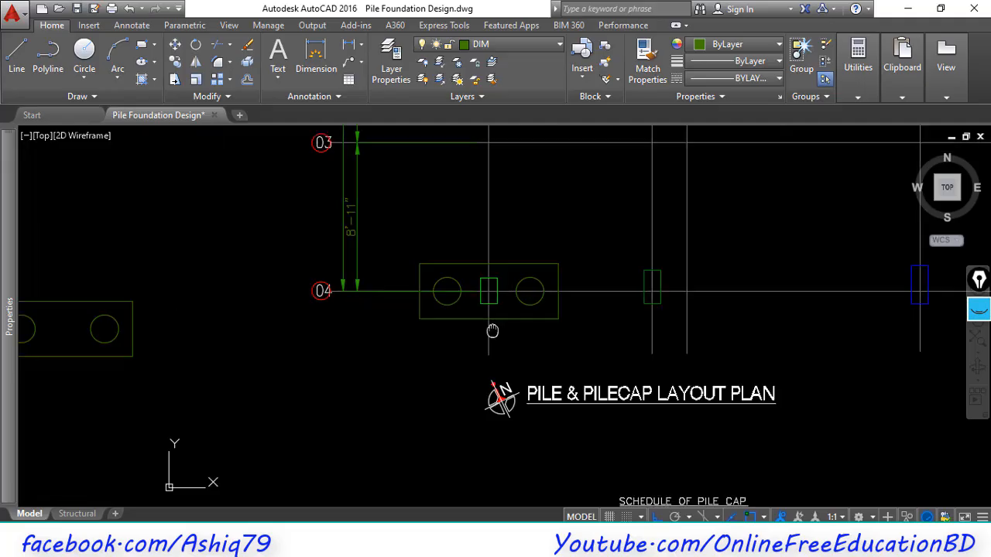
{"action": "scroll", "coordinate": [228, 335], "scroll_direction": "up", "scroll_amount": 3}
{"action": "scroll", "coordinate": [228, 335], "scroll_direction": "down", "scroll_amount": 3}
{"action": "scroll", "coordinate": [205, 332], "scroll_direction": "up", "scroll_amount": 1}
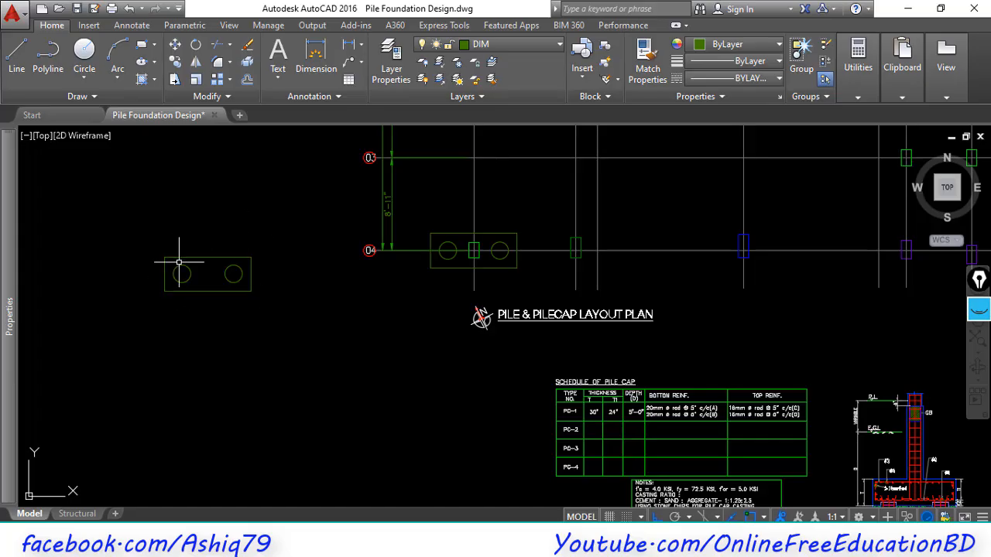
{"action": "scroll", "coordinate": [263, 342], "scroll_direction": "down", "scroll_amount": 2}
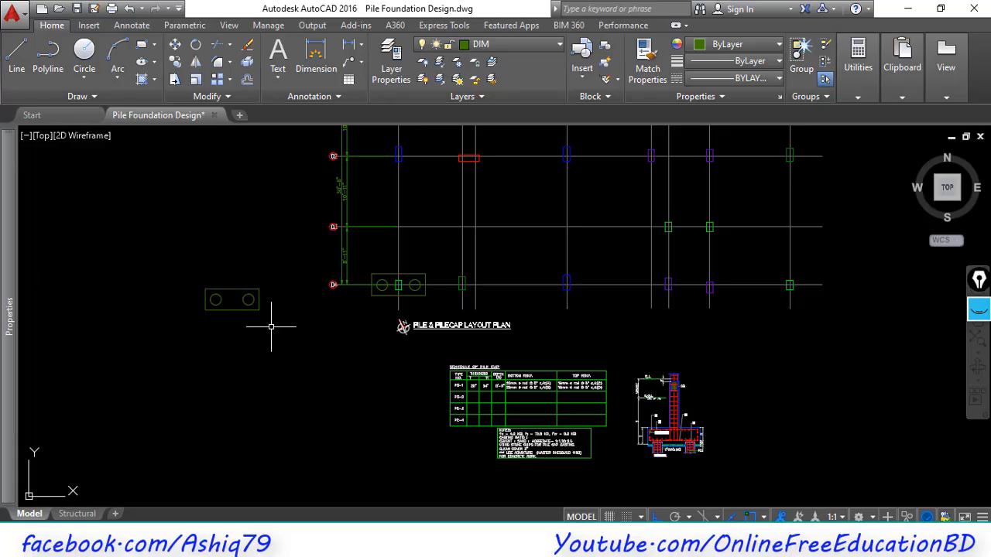
{"action": "scroll", "coordinate": [397, 283], "scroll_direction": "up", "scroll_amount": 2}
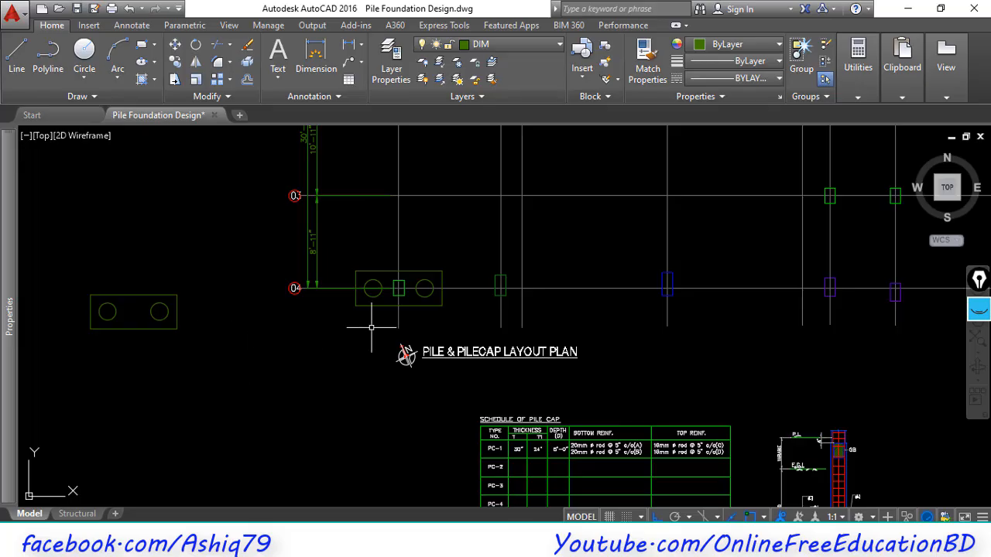
Step: Switch to the Pile & PileCap Design Steps workbook in Excel and shade the Define grid row with the same fill as the rows above
{"action": "scroll", "coordinate": [401, 286], "scroll_direction": "up", "scroll_amount": 4}
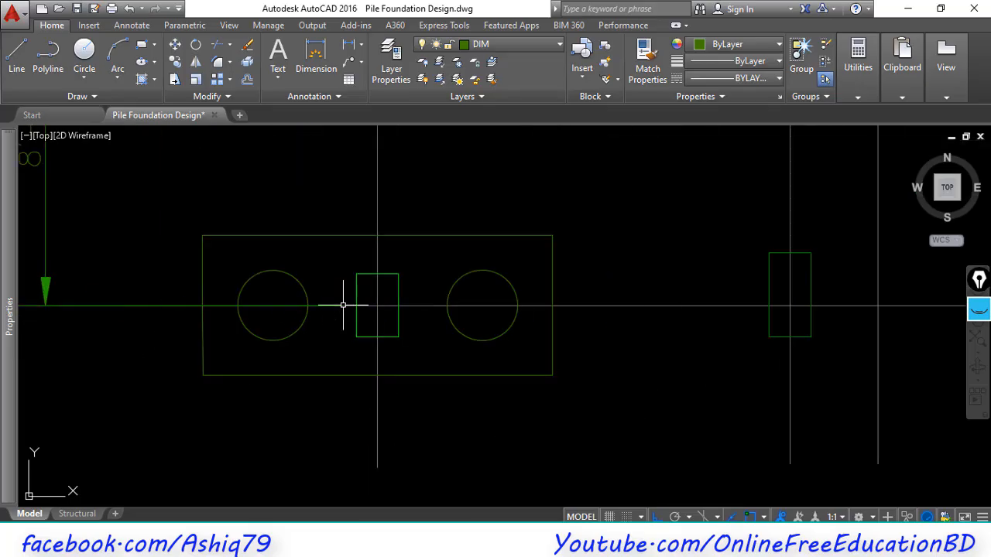
{"action": "middle_click_drag", "start_coordinate": [343, 305], "coordinate": [306, 282]}
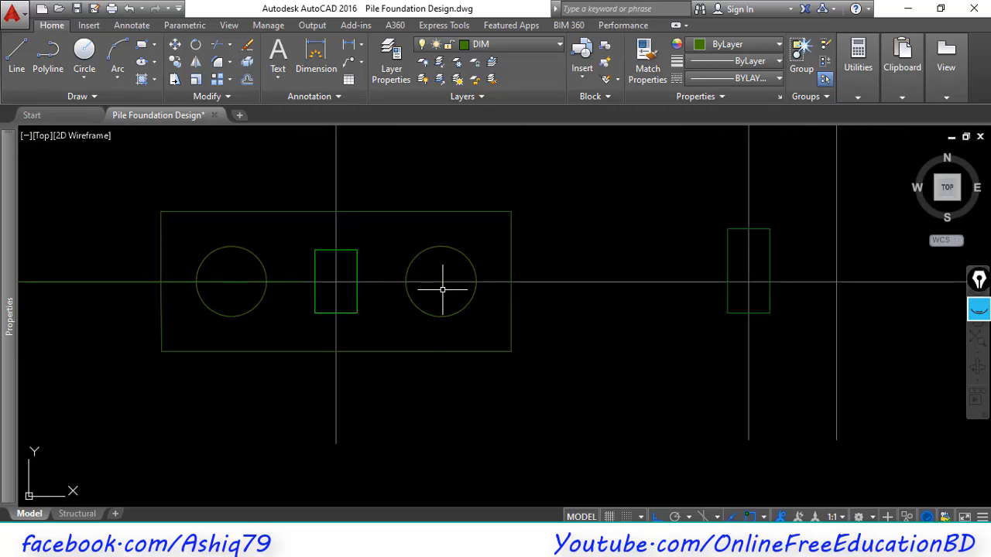
{"action": "mouse_move", "coordinate": [331, 542]}
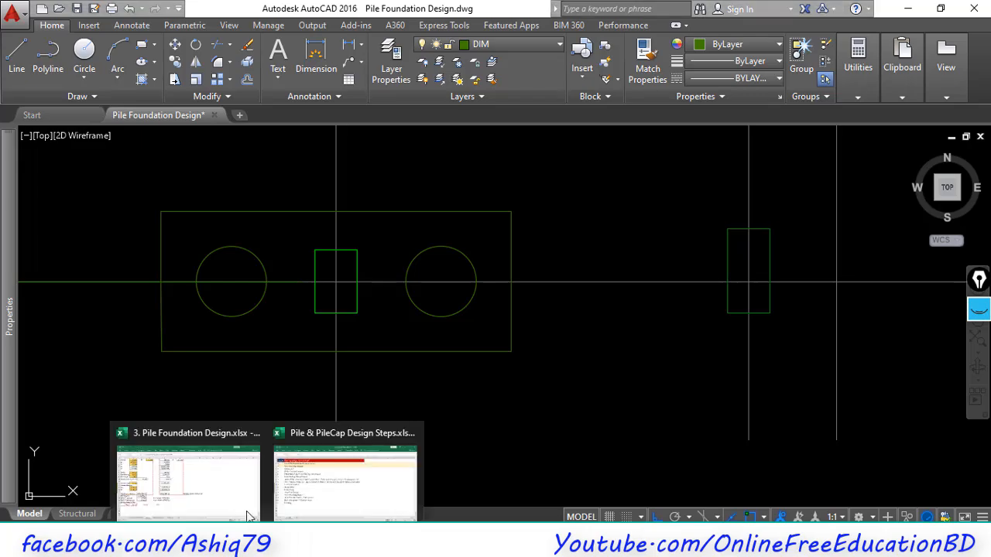
{"action": "left_click", "coordinate": [330, 486]}
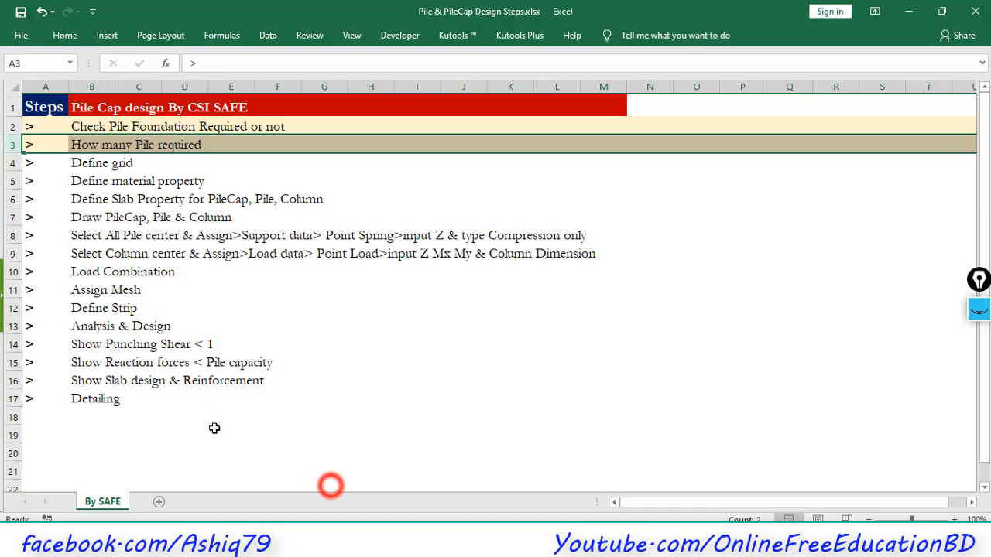
{"action": "left_click", "coordinate": [24, 163]}
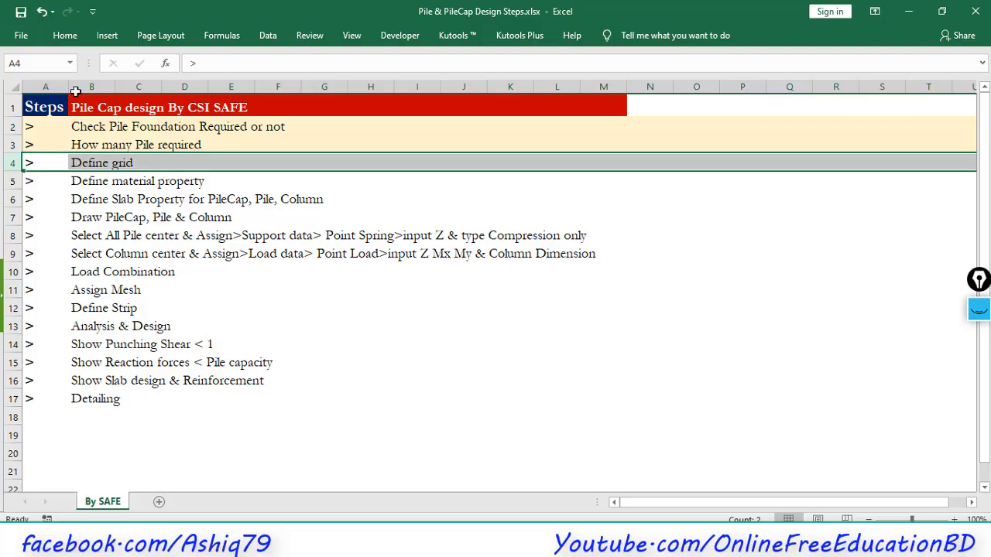
{"action": "left_click", "coordinate": [53, 36]}
{"action": "left_click", "coordinate": [229, 84]}
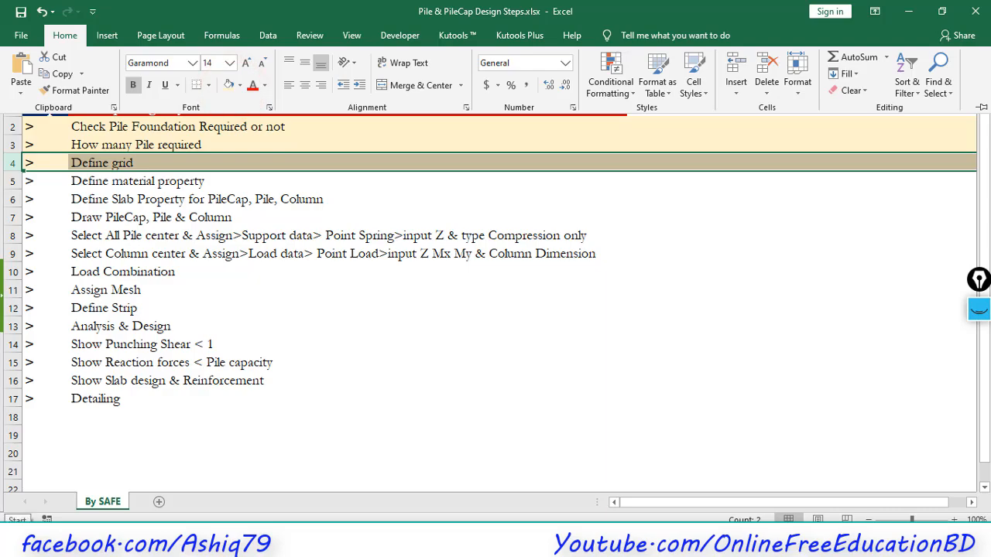
Step: Launch SAFE 2016 and recheck the Define grid step in the design steps workbook before returning to SAFE
{"action": "key", "text": "super"}
{"action": "type", "text": "sa"}
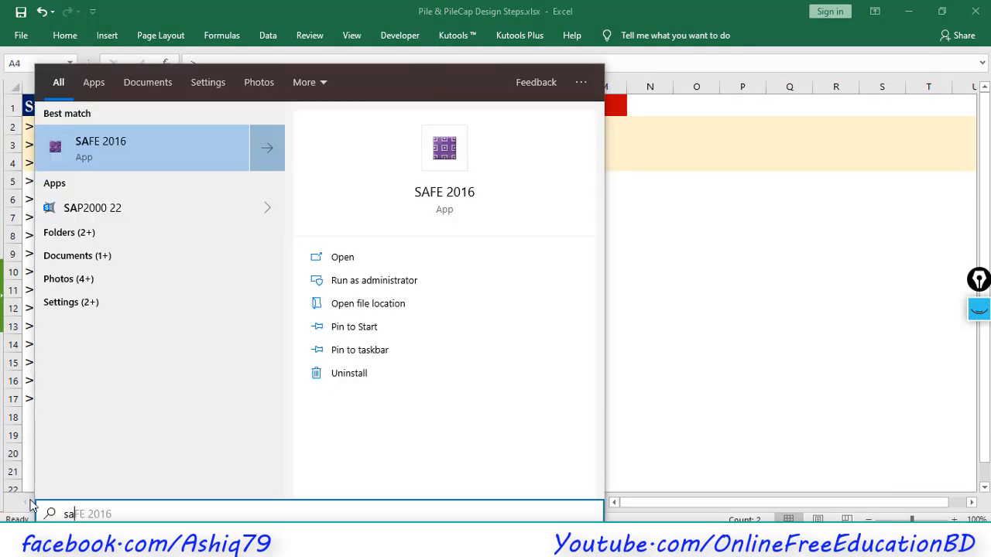
{"action": "left_click", "coordinate": [92, 157]}
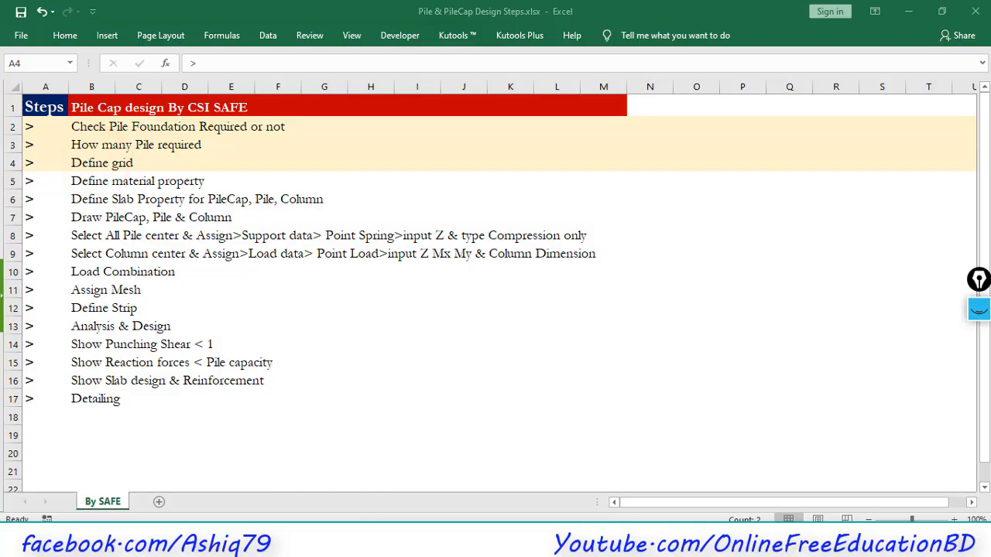
{"action": "left_click", "coordinate": [927, 483]}
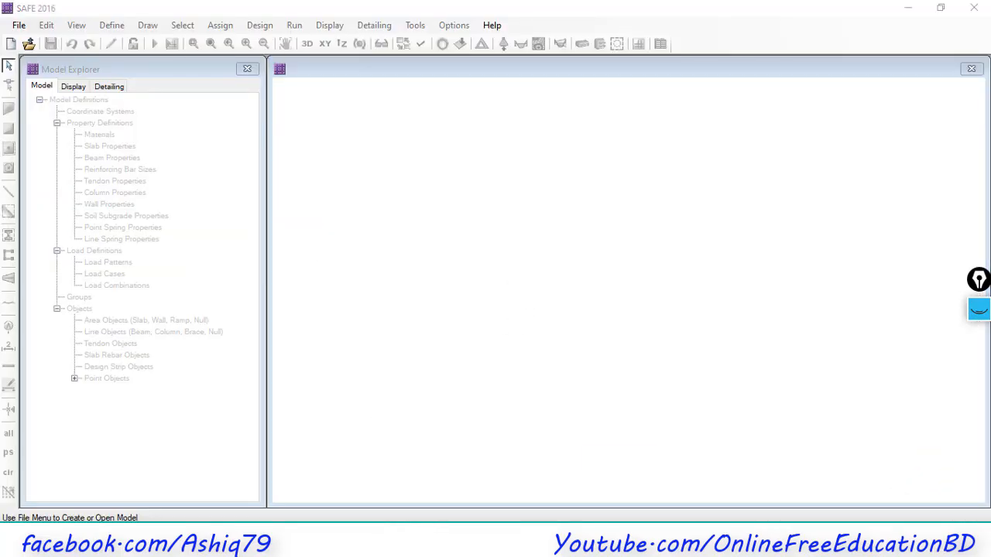
{"action": "mouse_move", "coordinate": [322, 496]}
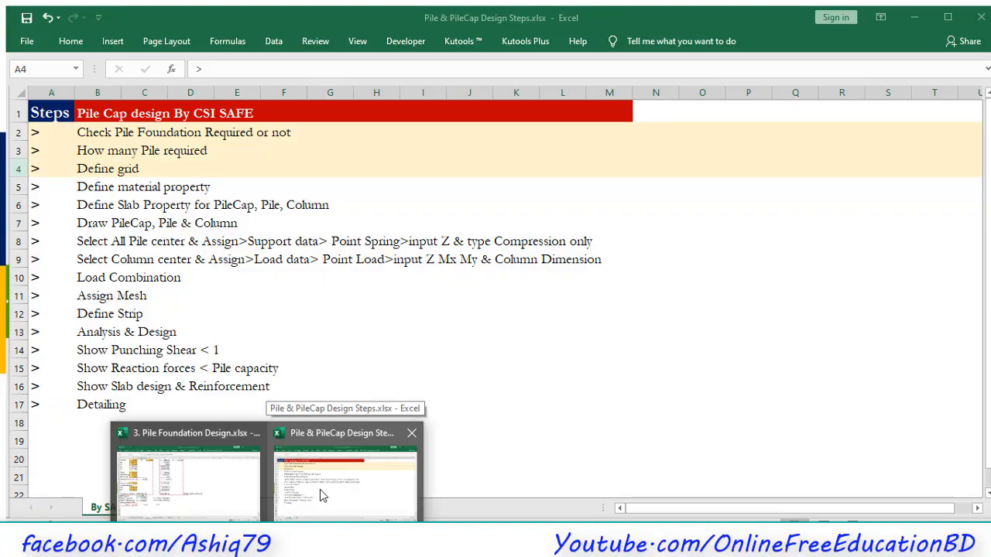
{"action": "left_click", "coordinate": [323, 496]}
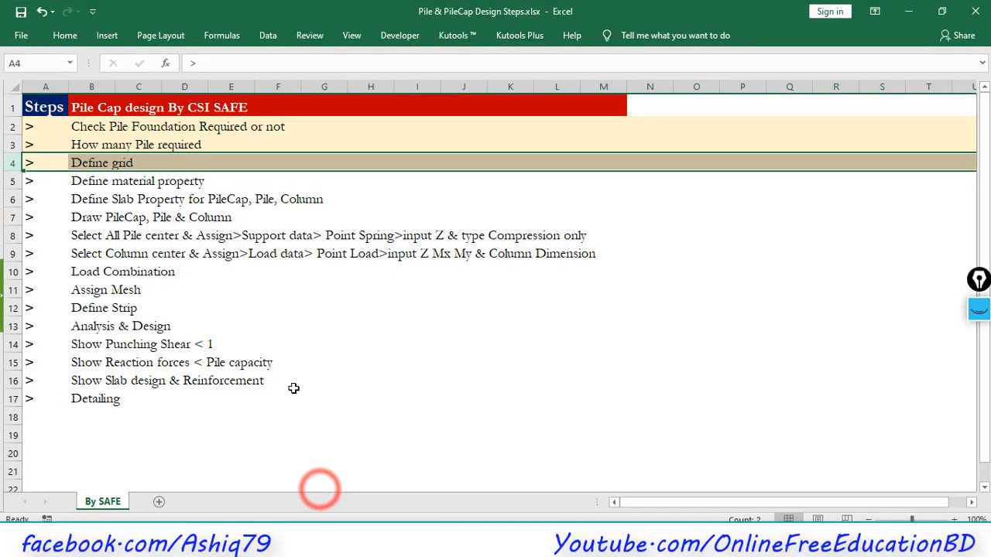
{"action": "left_click", "coordinate": [908, 11]}
Step: Start a new model with the ACI 318-08 design code and the Grid Only template
{"action": "left_click", "coordinate": [19, 25]}
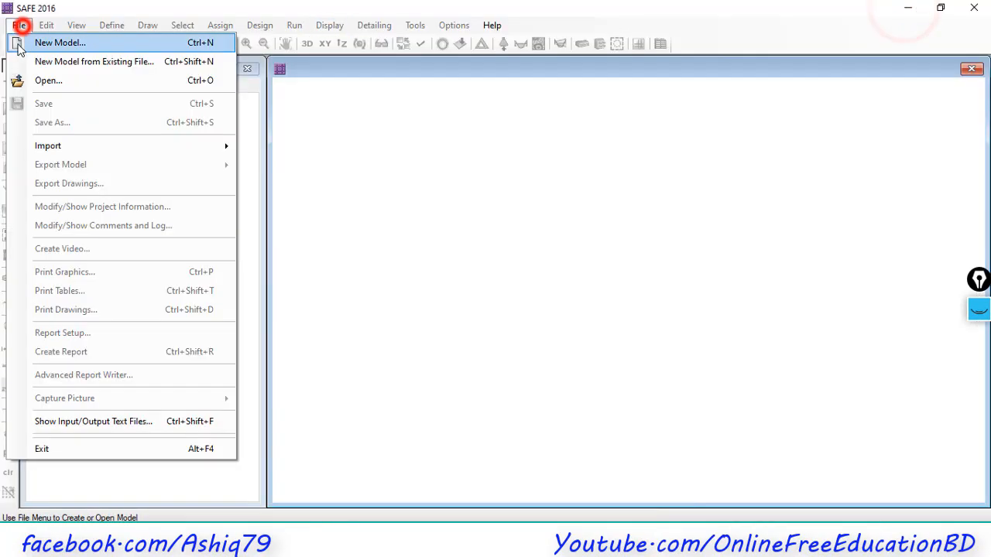
{"action": "left_click", "coordinate": [52, 43]}
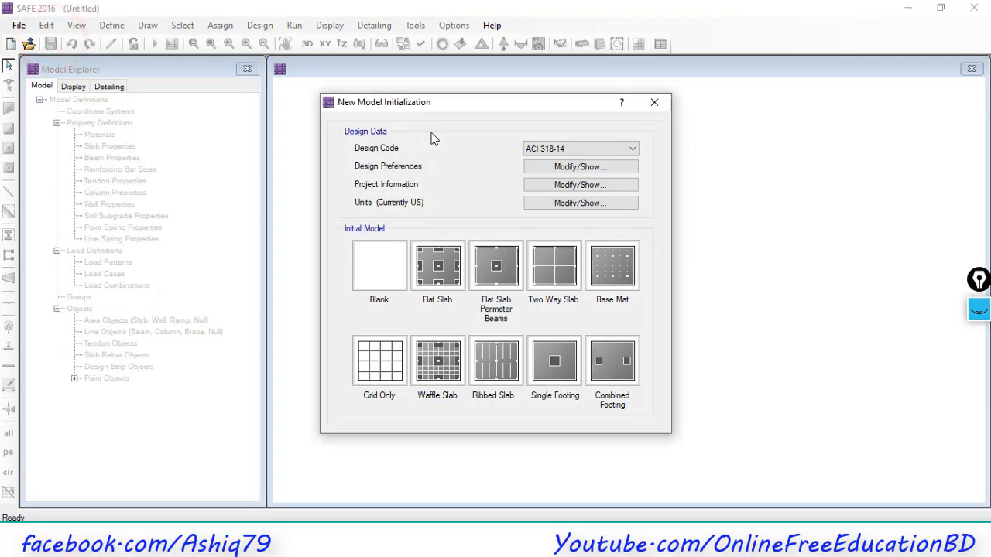
{"action": "left_click_drag", "start_coordinate": [434, 101], "coordinate": [292, 99]}
{"action": "left_click", "coordinate": [424, 144]}
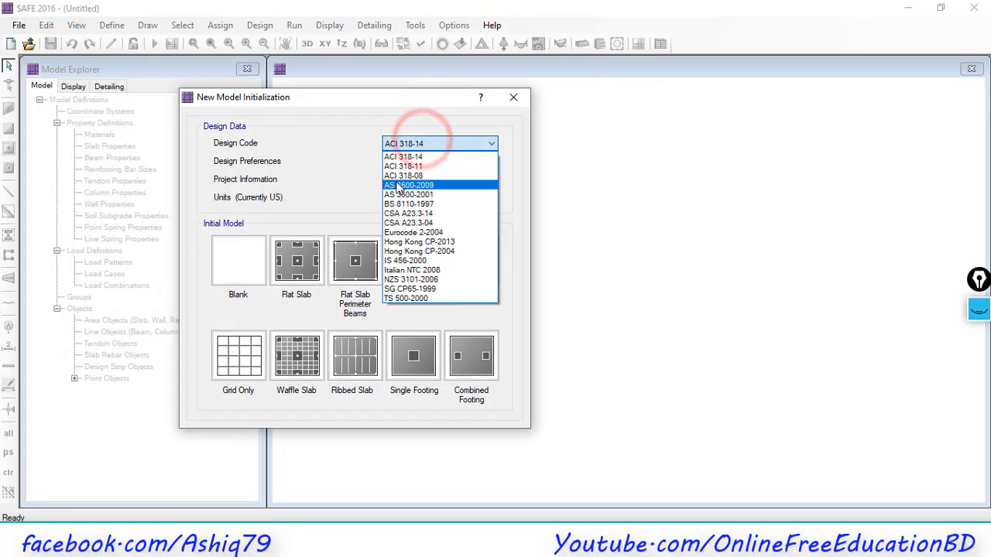
{"action": "left_click", "coordinate": [438, 177]}
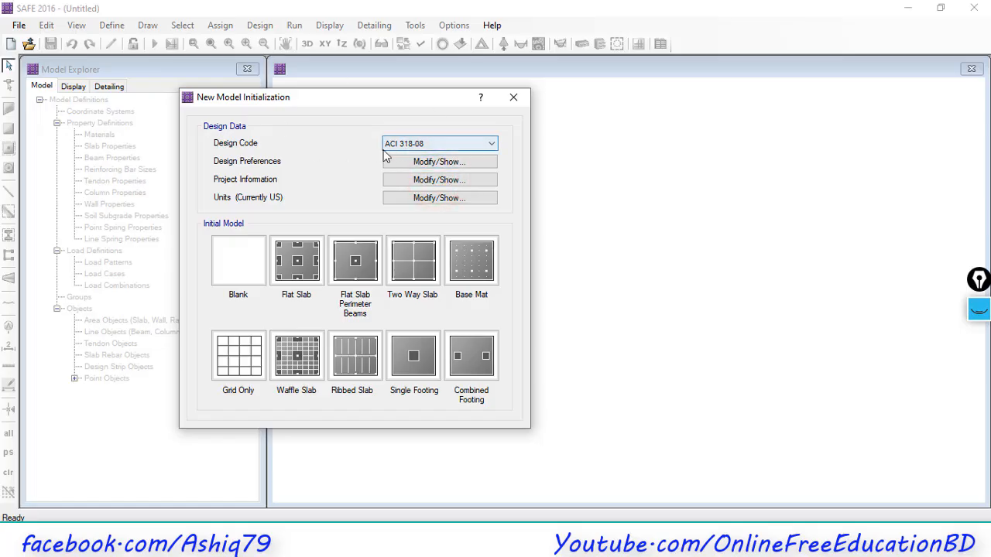
{"action": "left_click", "coordinate": [241, 369]}
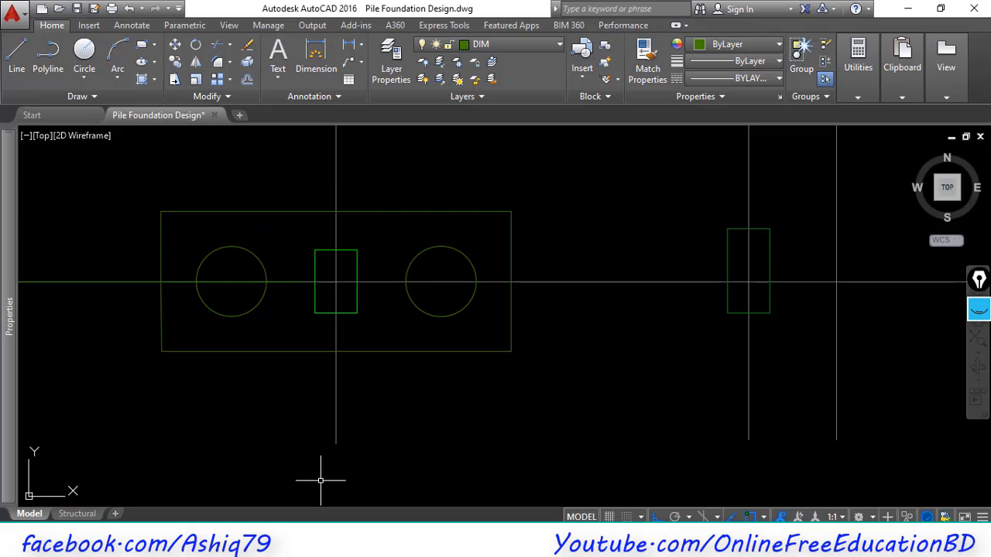
Step: Switch to AutoCAD and draw vertical guide lines about 5.5 ft long upward from both upper corners of the loose two-pile cap
{"action": "scroll", "coordinate": [420, 336], "scroll_direction": "down", "scroll_amount": 5}
{"action": "scroll", "coordinate": [113, 369], "scroll_direction": "up", "scroll_amount": 3}
{"action": "middle_click_drag", "start_coordinate": [113, 368], "coordinate": [223, 360]}
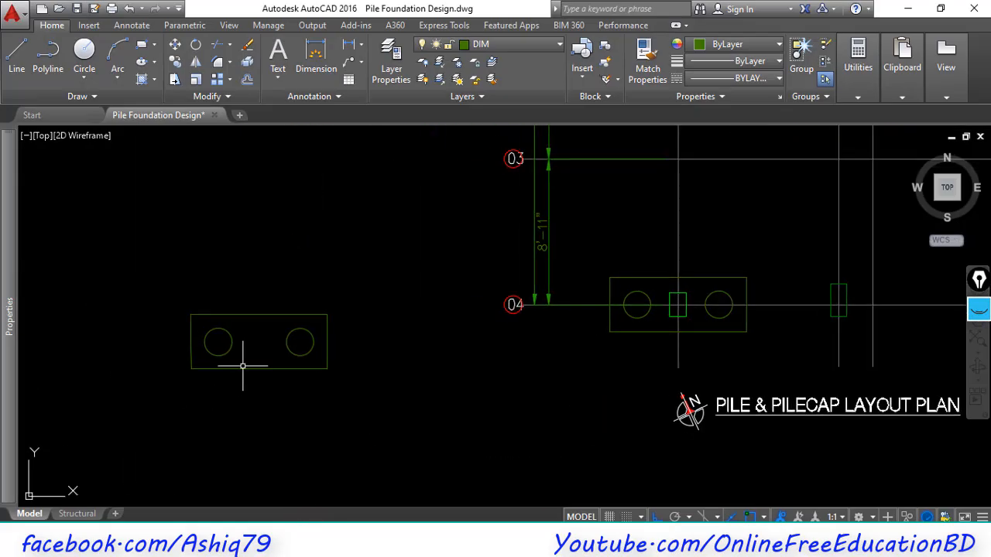
{"action": "left_click", "coordinate": [17, 54]}
{"action": "left_click", "coordinate": [191, 315]}
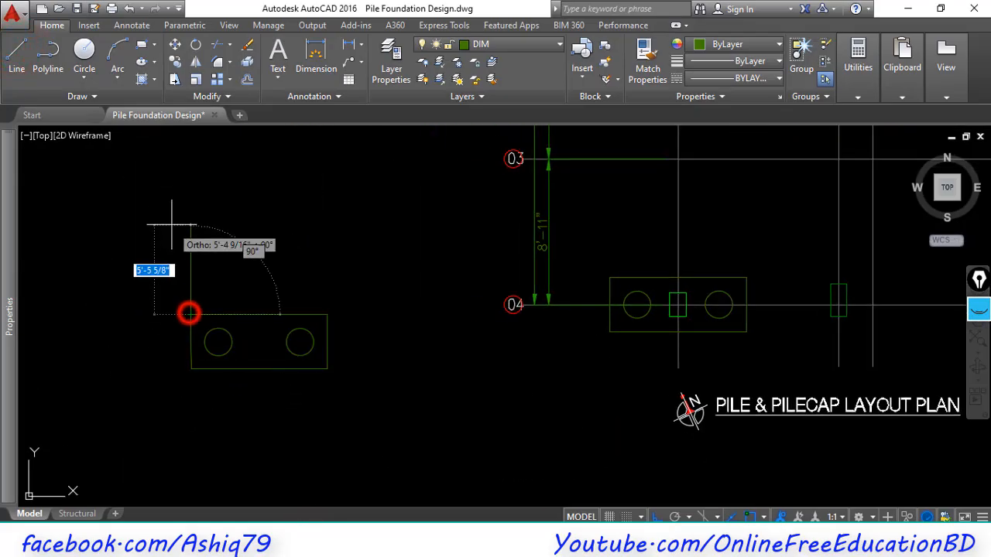
{"action": "left_click", "coordinate": [171, 222]}
{"action": "key", "text": "Return"}
{"action": "key", "text": "Return"}
{"action": "left_click", "coordinate": [327, 315]}
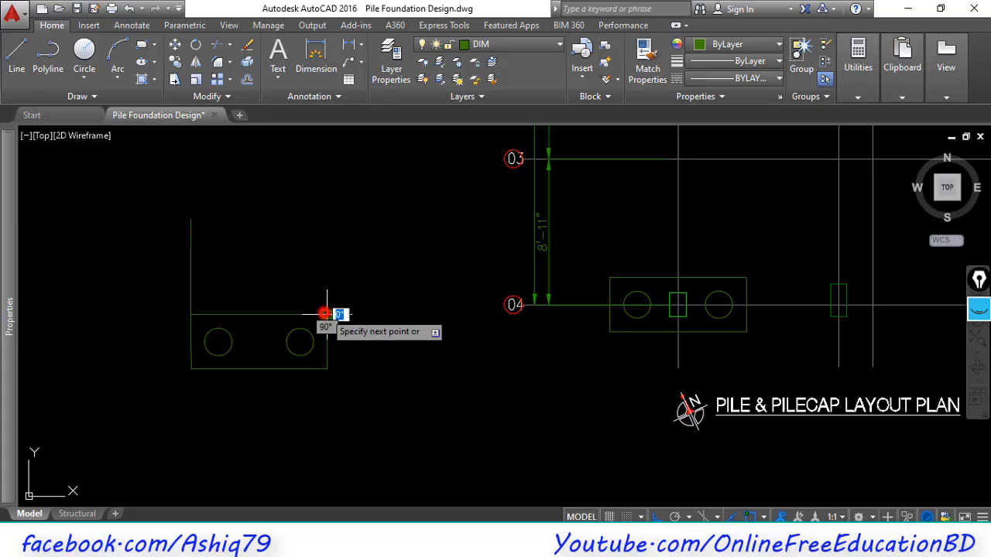
{"action": "left_click", "coordinate": [318, 227]}
{"action": "key", "text": "Return"}
Step: Draw horizontal guide lines about 3.5 to 4 ft long outward from the two left corners of the loose pile cap
{"action": "key", "text": "Return"}
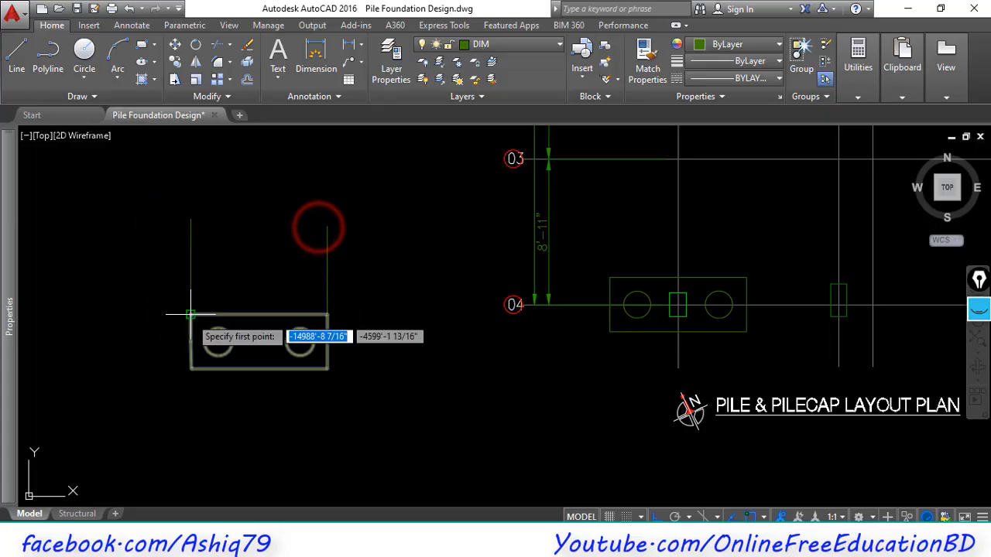
{"action": "left_click", "coordinate": [190, 369]}
{"action": "left_click", "coordinate": [126, 368]}
{"action": "left_click", "coordinate": [192, 314]}
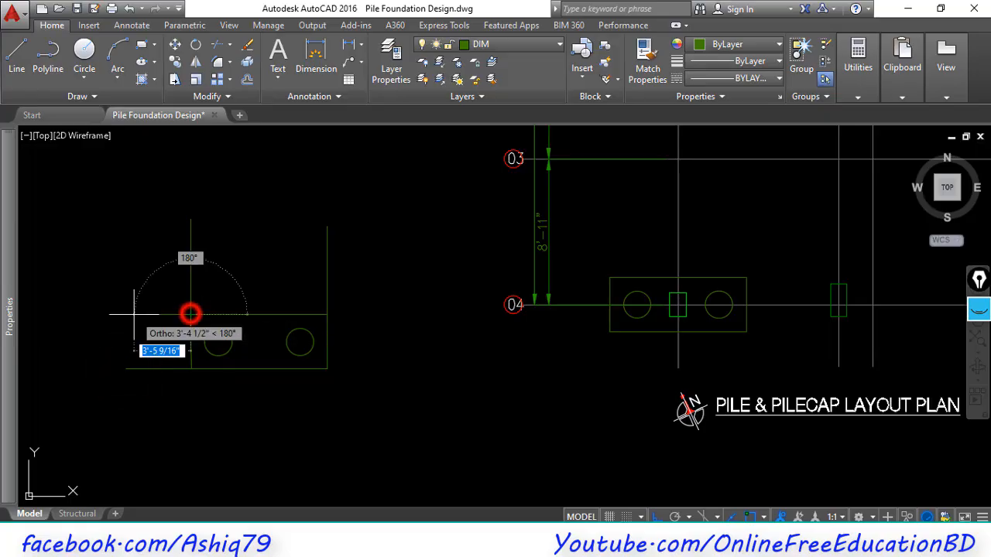
{"action": "left_click", "coordinate": [133, 315]}
{"action": "key", "text": "Escape"}
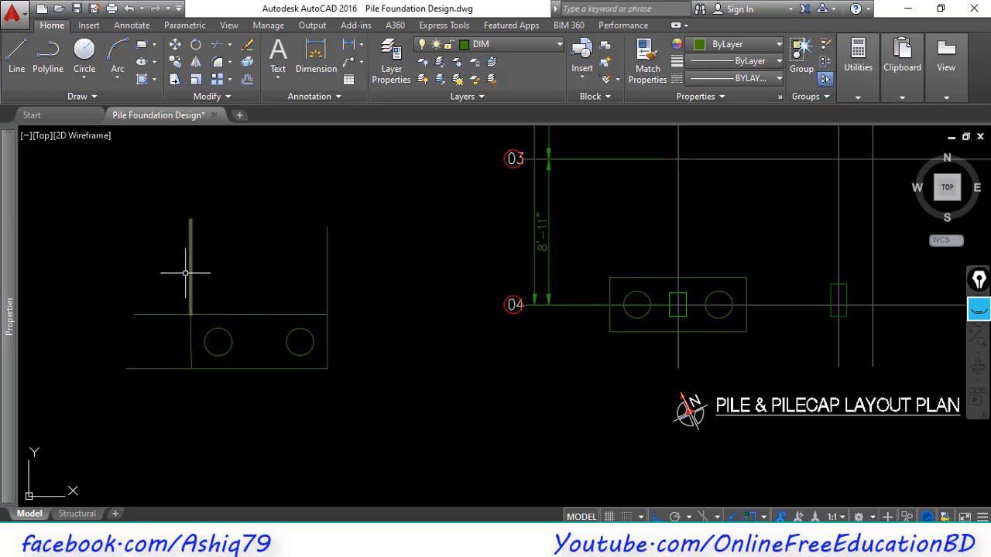
Step: Dimension the pile cap's length between the ends of the two vertical guide lines
{"action": "left_click", "coordinate": [346, 47]}
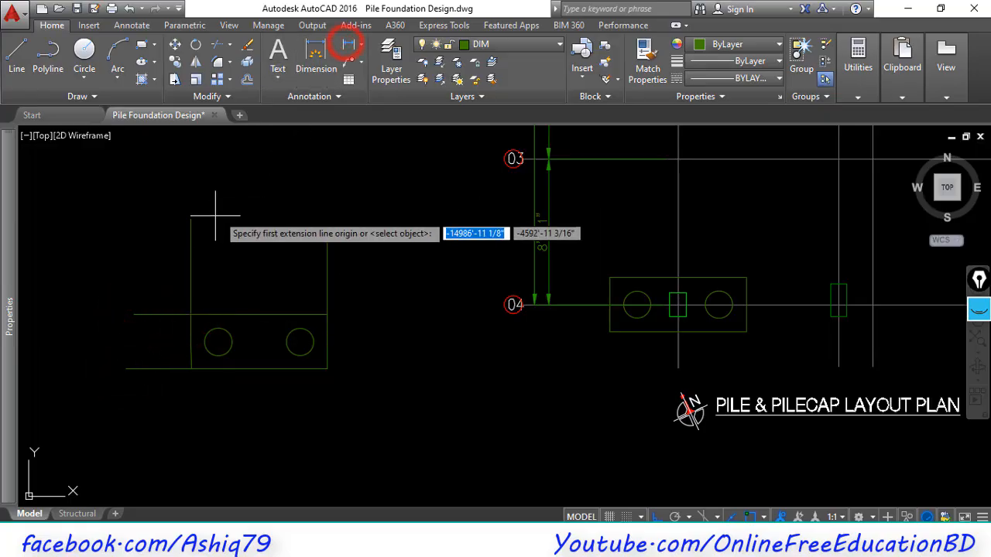
{"action": "left_click", "coordinate": [191, 221]}
{"action": "left_click", "coordinate": [326, 227]}
{"action": "left_click", "coordinate": [317, 225]}
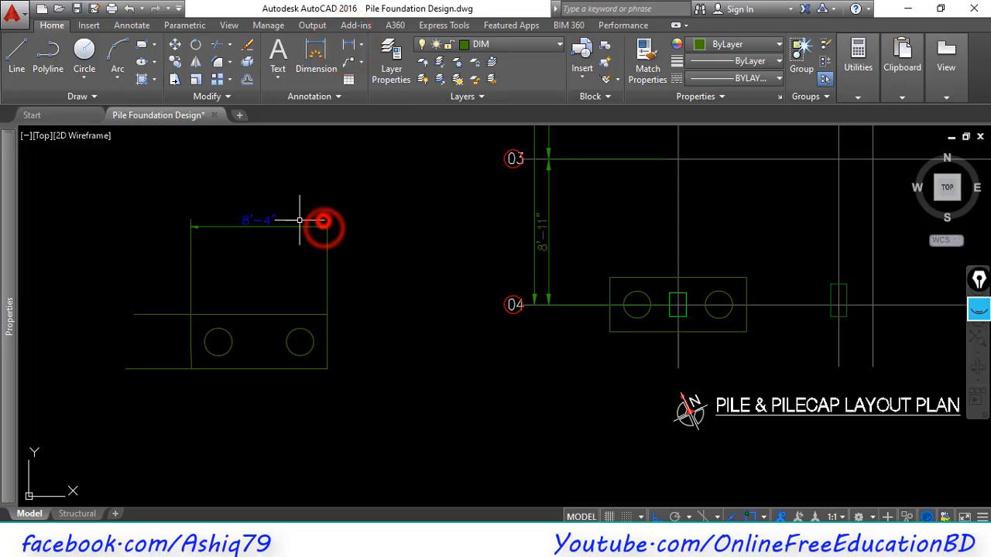
{"action": "scroll", "coordinate": [250, 221], "scroll_direction": "up", "scroll_amount": 4}
{"action": "scroll", "coordinate": [271, 224], "scroll_direction": "down", "scroll_amount": 4}
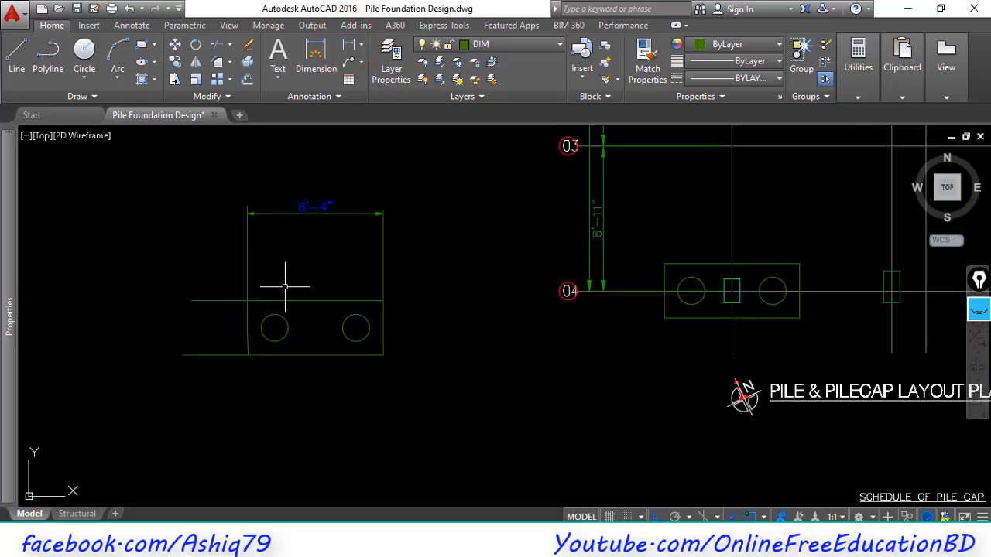
Step: Dimension the pile cap's width between the ends of the two horizontal guide lines
{"action": "key", "text": "Return"}
{"action": "left_click", "coordinate": [185, 355]}
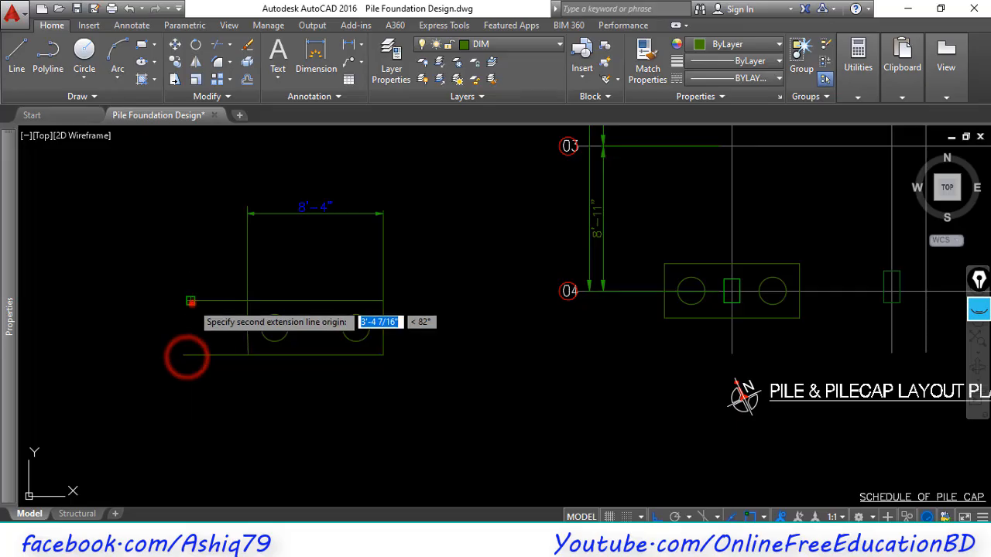
{"action": "left_click", "coordinate": [190, 301]}
{"action": "scroll", "coordinate": [145, 329], "scroll_direction": "up", "scroll_amount": 5}
{"action": "scroll", "coordinate": [116, 320], "scroll_direction": "down", "scroll_amount": 5}
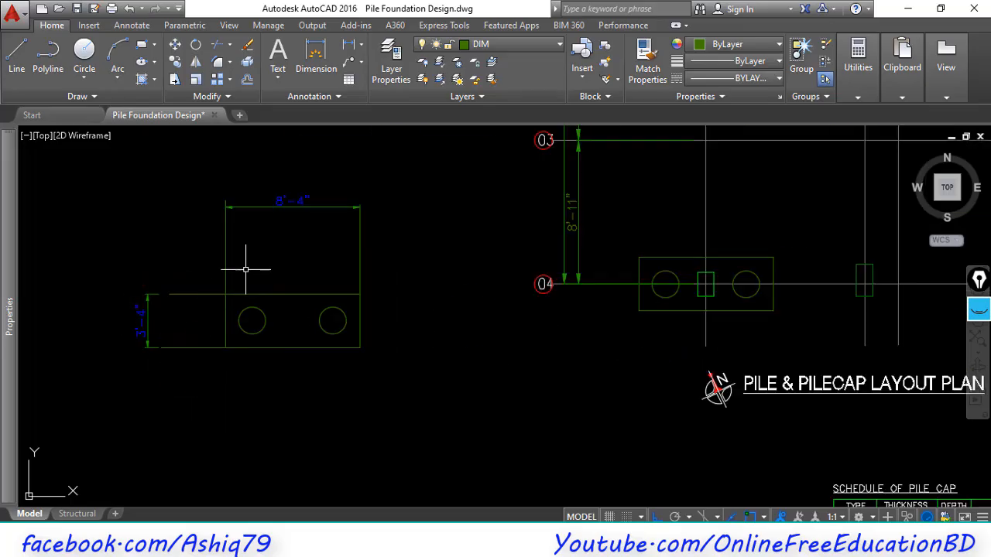
{"action": "middle_click_drag", "start_coordinate": [333, 305], "coordinate": [343, 312]}
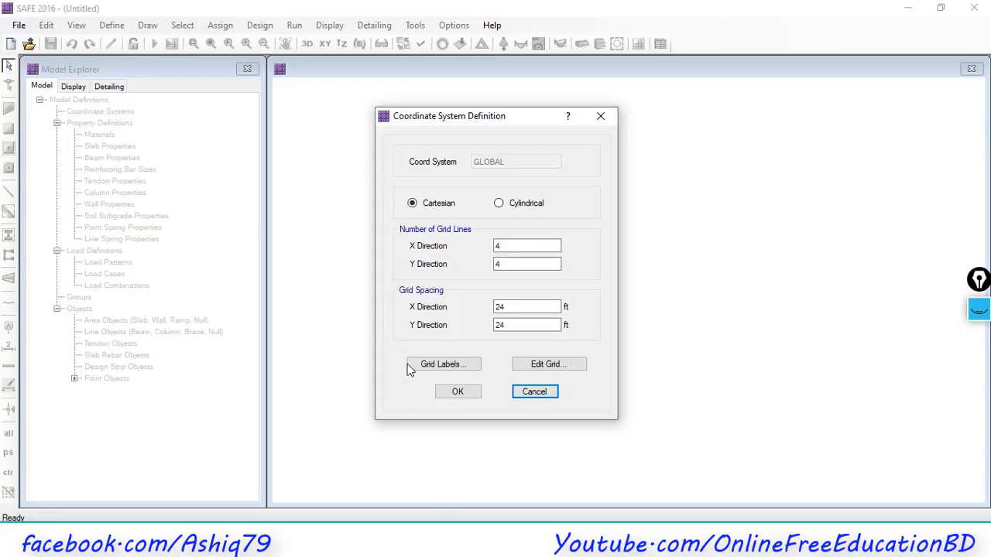
Step: Switch to SAFE and set the number of grid lines to 2 in both the X and Y directions
{"action": "double_click", "coordinate": [498, 246]}
{"action": "type", "text": "2"}
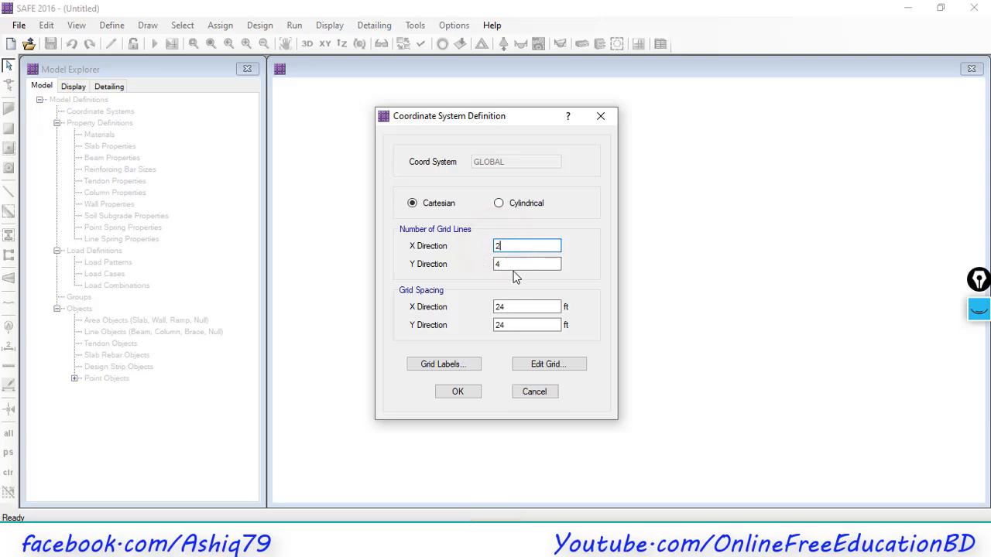
{"action": "double_click", "coordinate": [511, 264]}
{"action": "type", "text": "2"}
Step: Check the cap dimensions in AutoCAD, set the SAFE grid spacing to 8.33 ft in X and 3.33 ft in Y, and create the grid
{"action": "double_click", "coordinate": [502, 306]}
{"action": "double_click", "coordinate": [514, 325]}
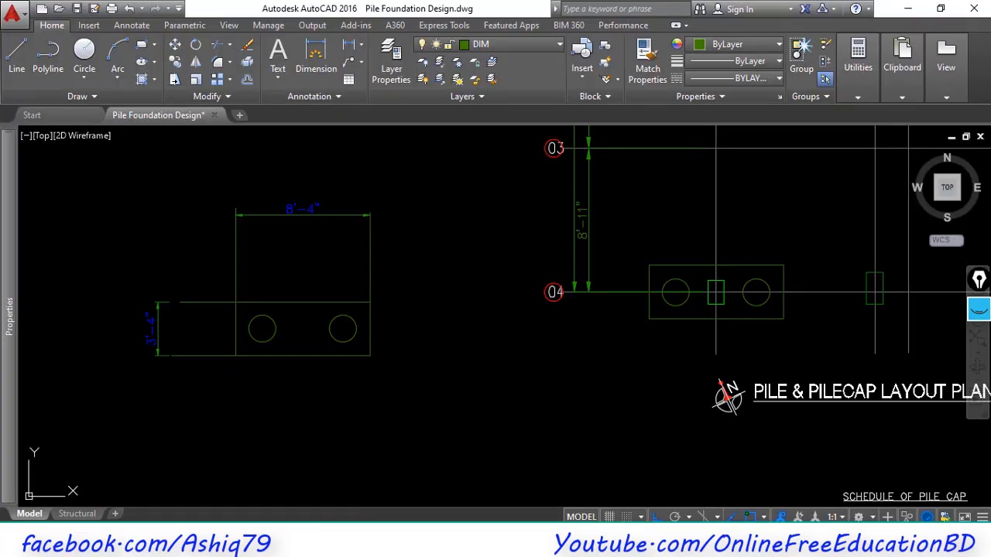
{"action": "scroll", "coordinate": [146, 324], "scroll_direction": "up", "scroll_amount": 3}
{"action": "scroll", "coordinate": [149, 369], "scroll_direction": "down", "scroll_amount": 3}
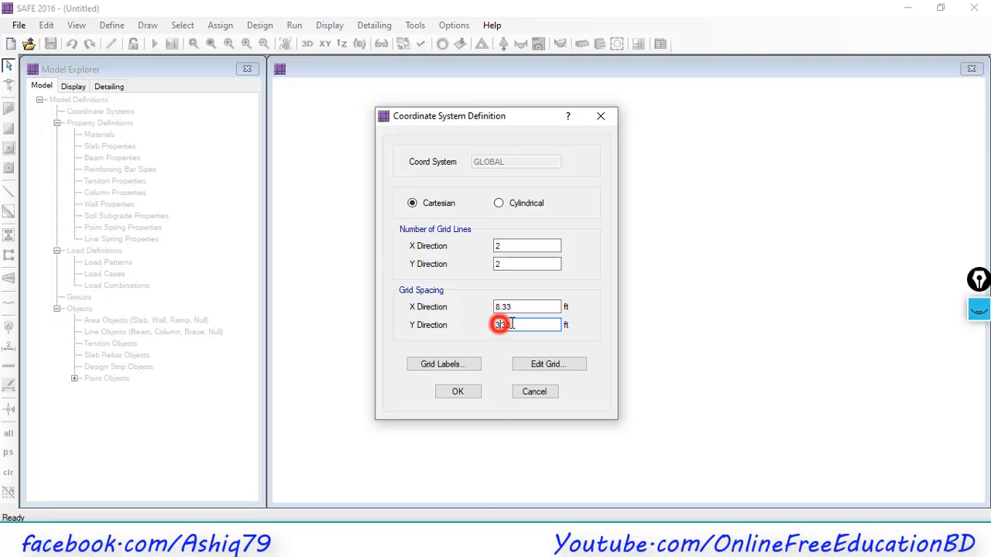
{"action": "type", "text": "3"}
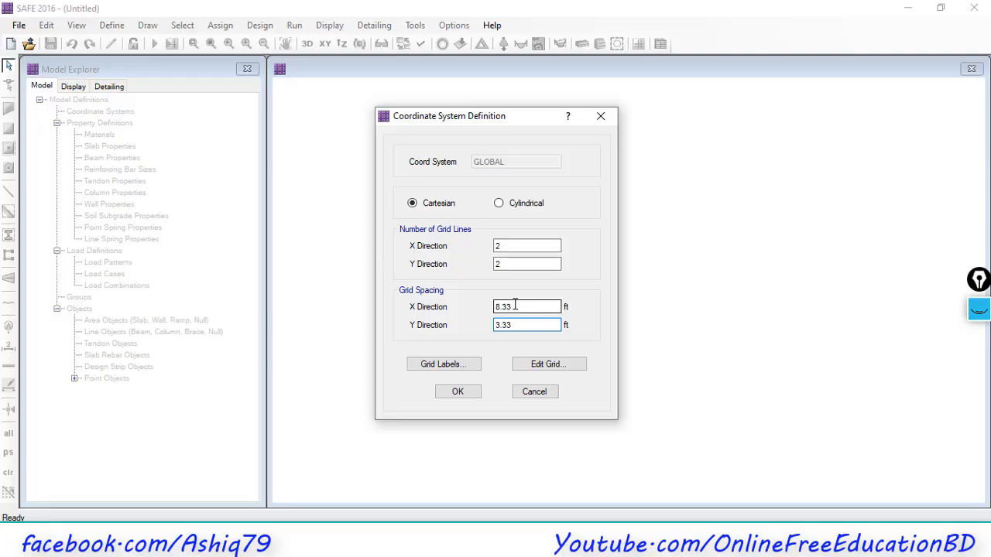
{"action": "left_click", "coordinate": [511, 305]}
{"action": "left_click", "coordinate": [458, 391]}
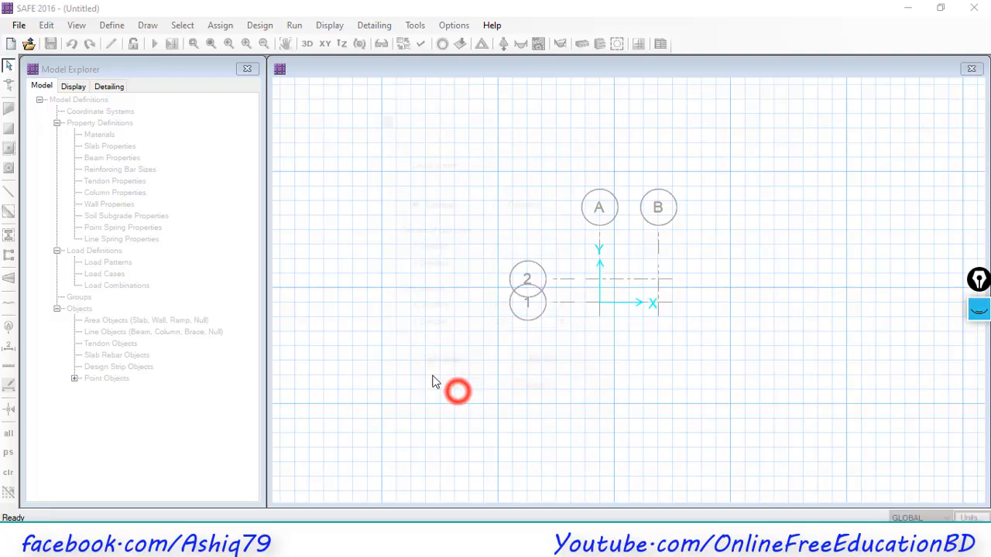
{"action": "scroll", "coordinate": [664, 287], "scroll_direction": "up", "scroll_amount": 4}
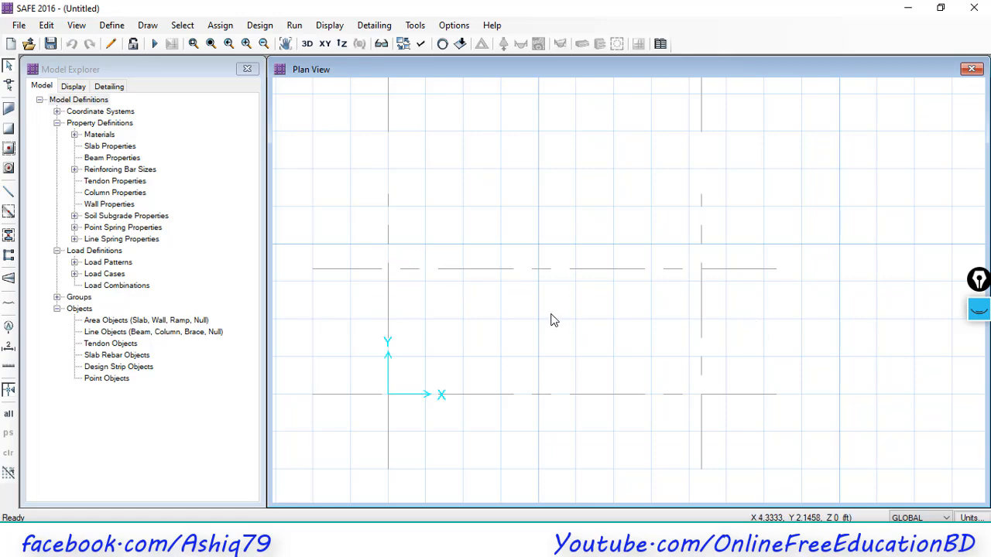
{"action": "scroll", "coordinate": [552, 320], "scroll_direction": "down", "scroll_amount": 1}
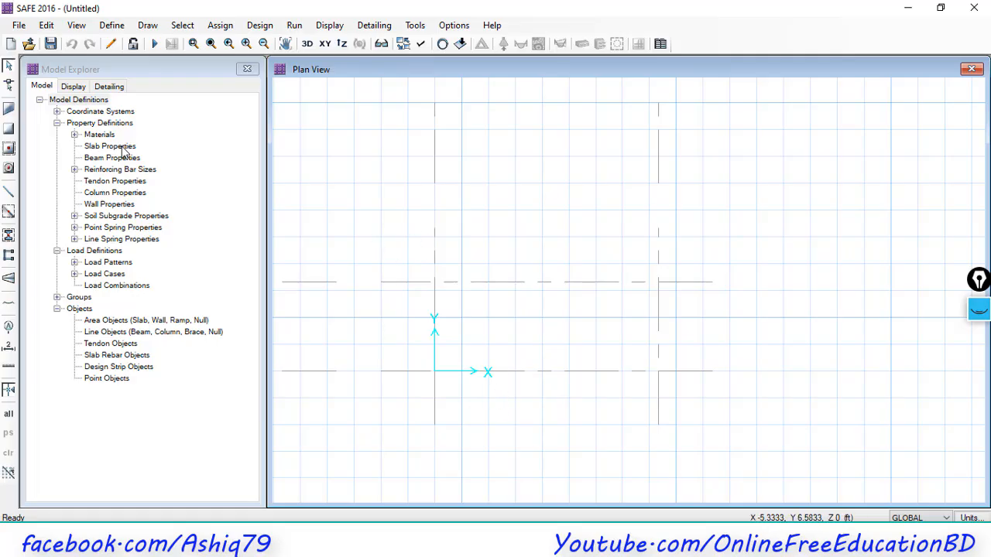
Step: Check the design steps workbook in Excel, select the "Define material property" row, and return to SAFE
{"action": "middle_click_drag", "start_coordinate": [378, 330], "coordinate": [385, 303]}
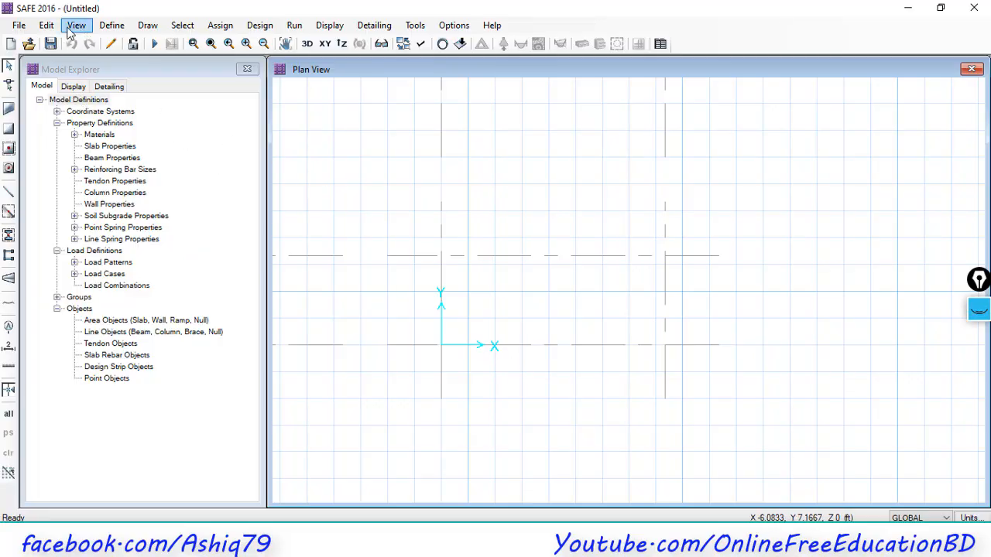
{"action": "left_click", "coordinate": [364, 483]}
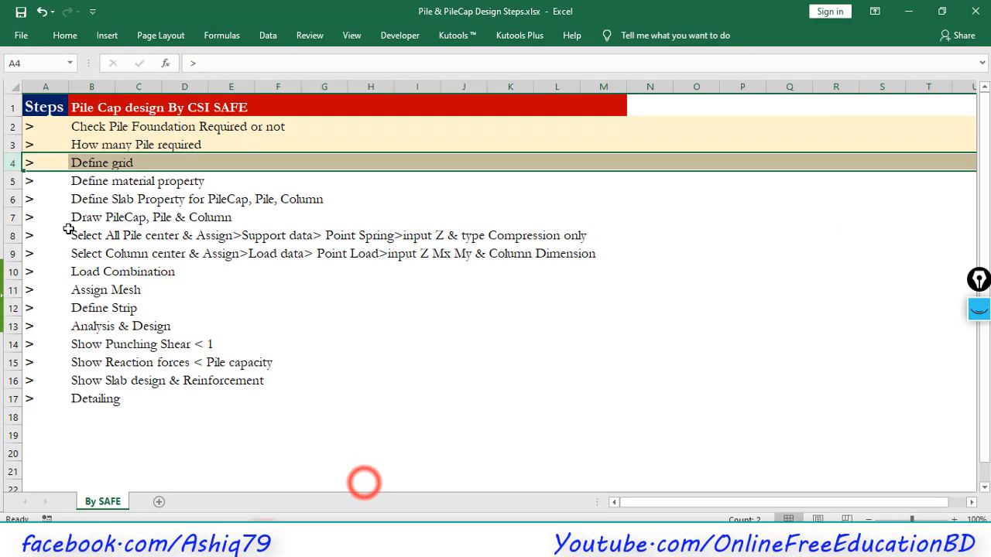
{"action": "left_click", "coordinate": [12, 181]}
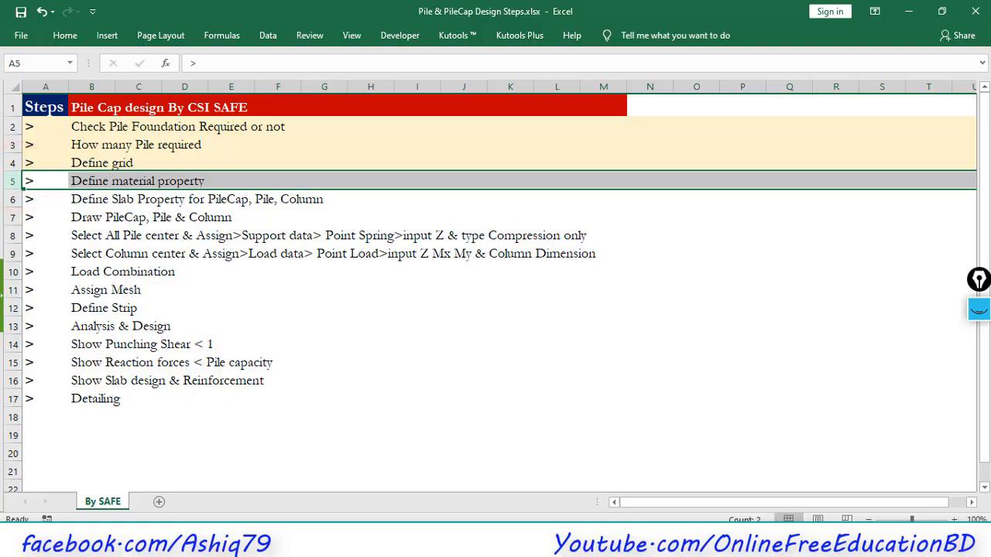
{"action": "left_click", "coordinate": [326, 487]}
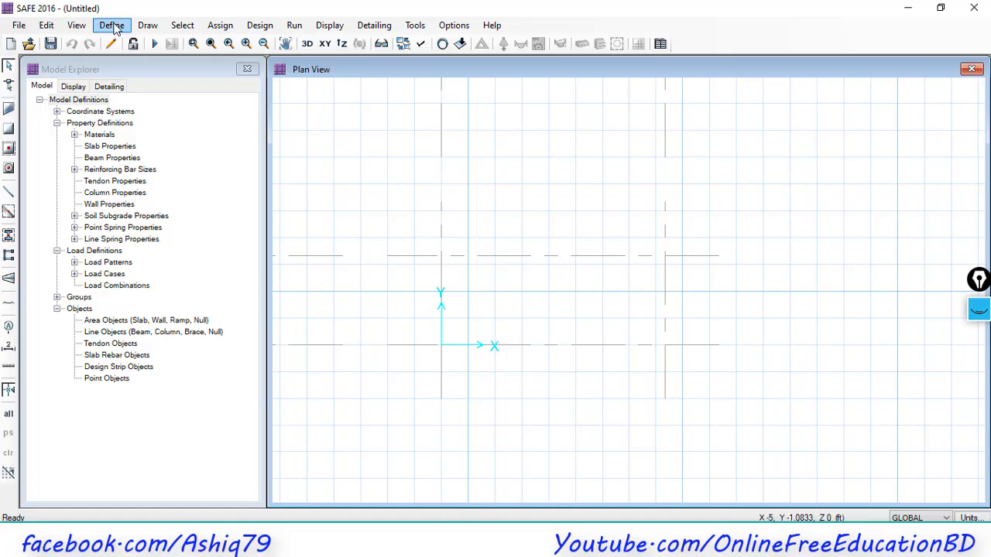
Step: Save the SAFE model as 2PileCap in the By Safe folder
{"action": "left_click", "coordinate": [112, 25]}
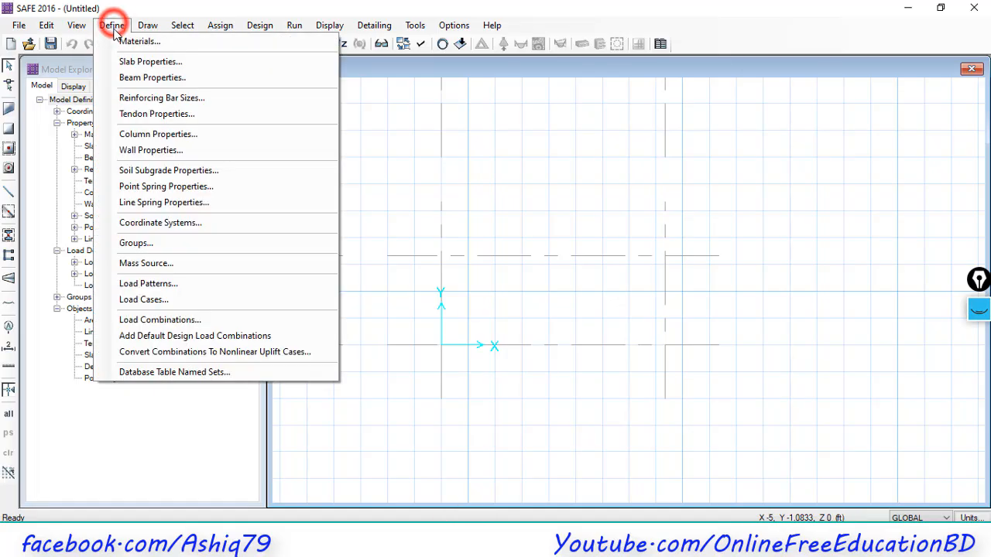
{"action": "left_click", "coordinate": [111, 26]}
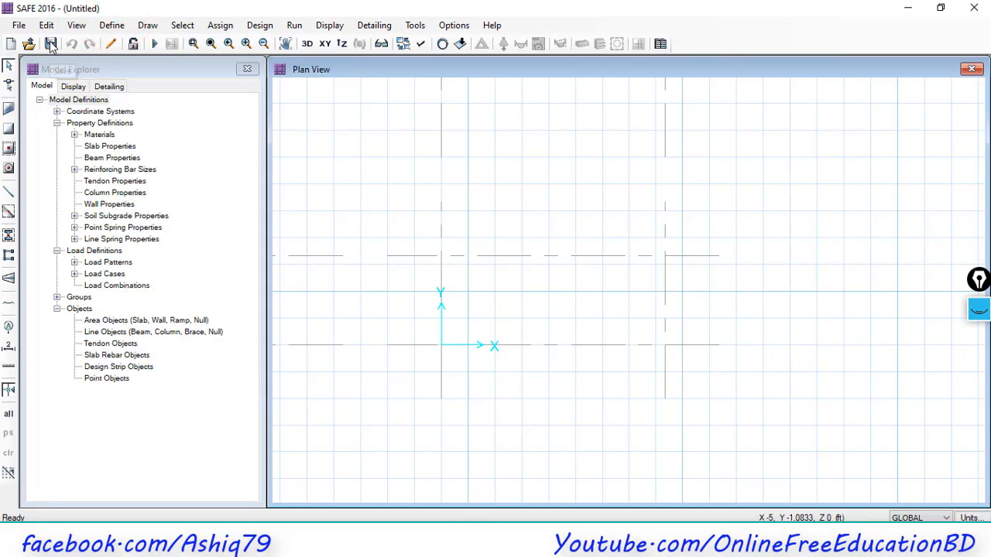
{"action": "left_click", "coordinate": [50, 44]}
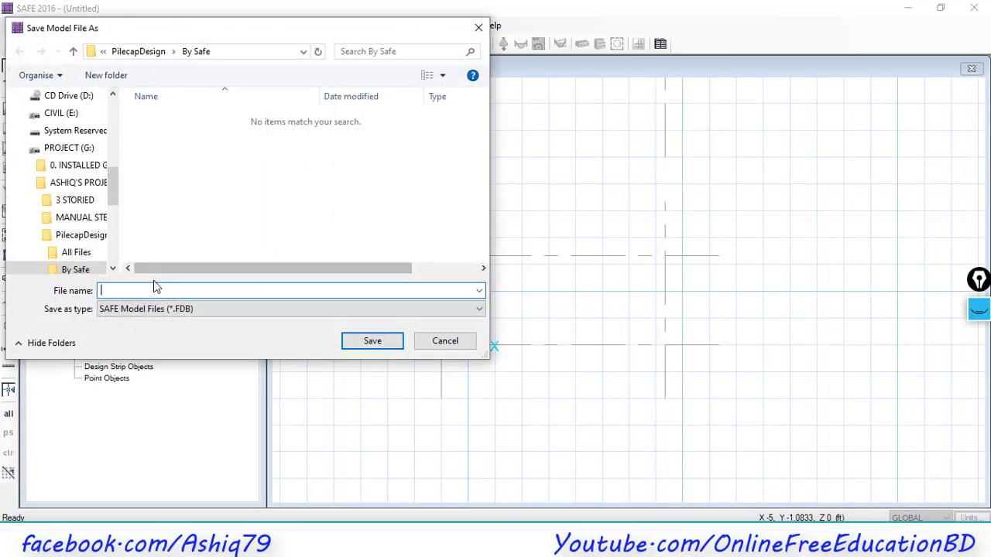
{"action": "type", "text": "2"}
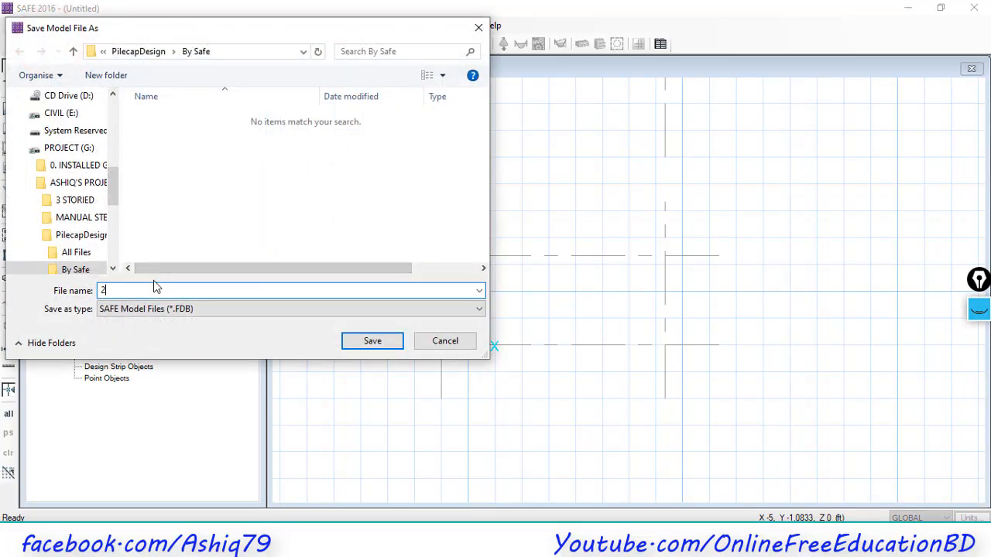
{"action": "type", "text": "PileCap"}
{"action": "left_click", "coordinate": [375, 342]}
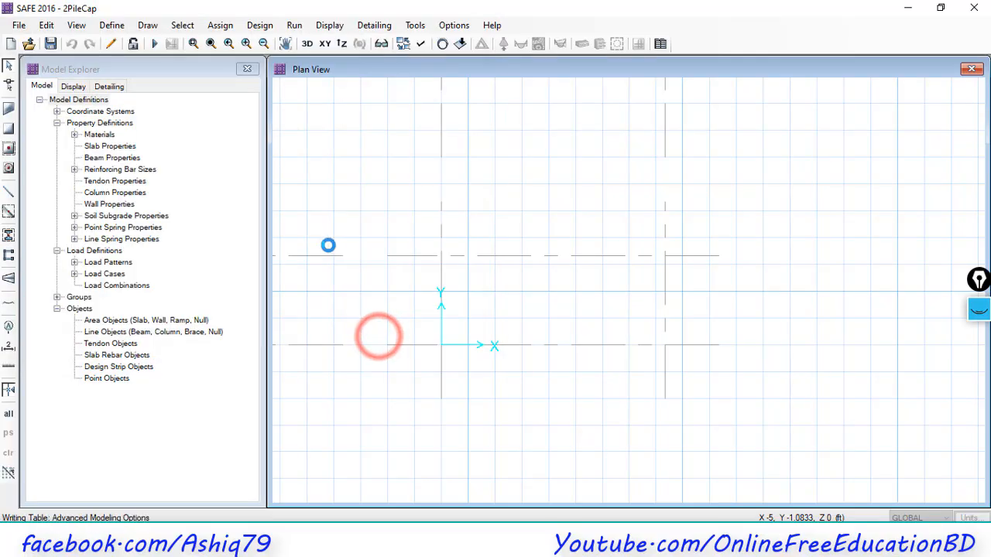
Step: Open the material definitions and go through the listed A615Gr60 and 4000Psi materials
{"action": "left_click", "coordinate": [111, 26]}
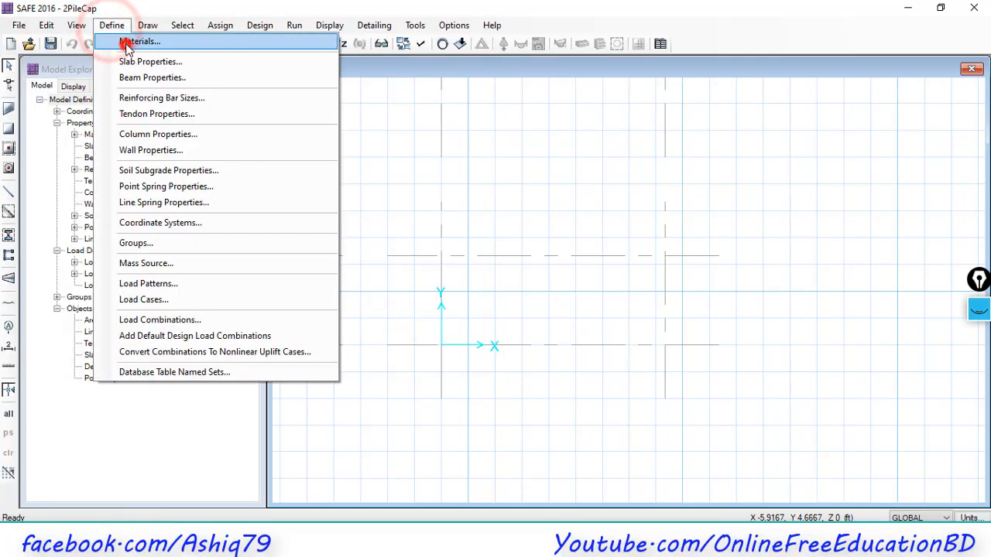
{"action": "left_click", "coordinate": [133, 41]}
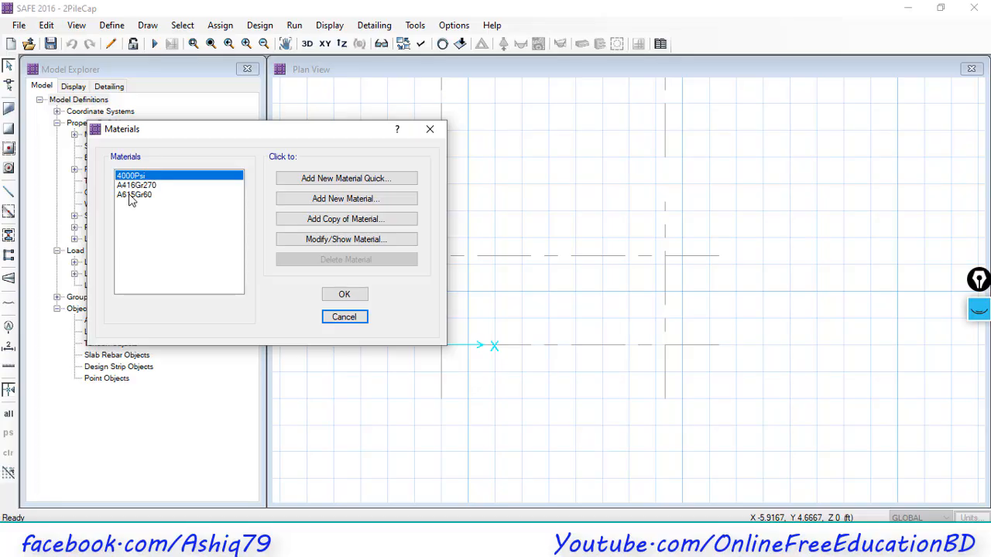
{"action": "left_click", "coordinate": [130, 197]}
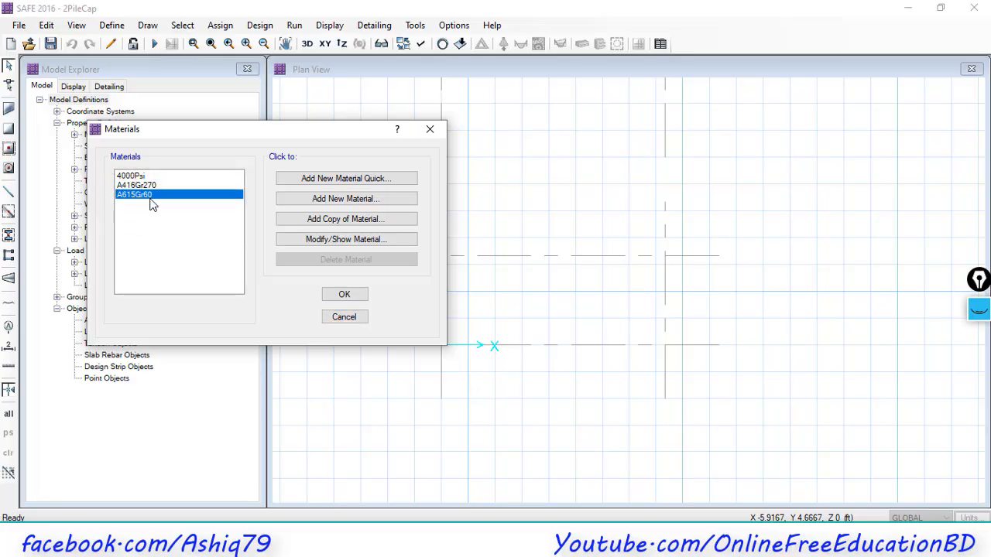
{"action": "left_click", "coordinate": [138, 177]}
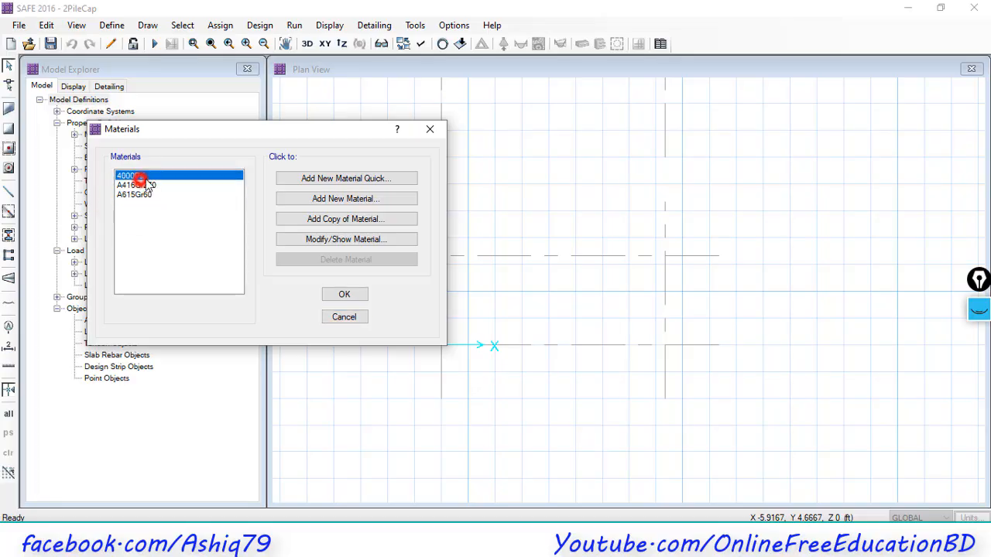
Step: Examine the name, type, modulus of elasticity and compressive strength settings for a new concrete material without adding it
{"action": "left_click", "coordinate": [350, 200]}
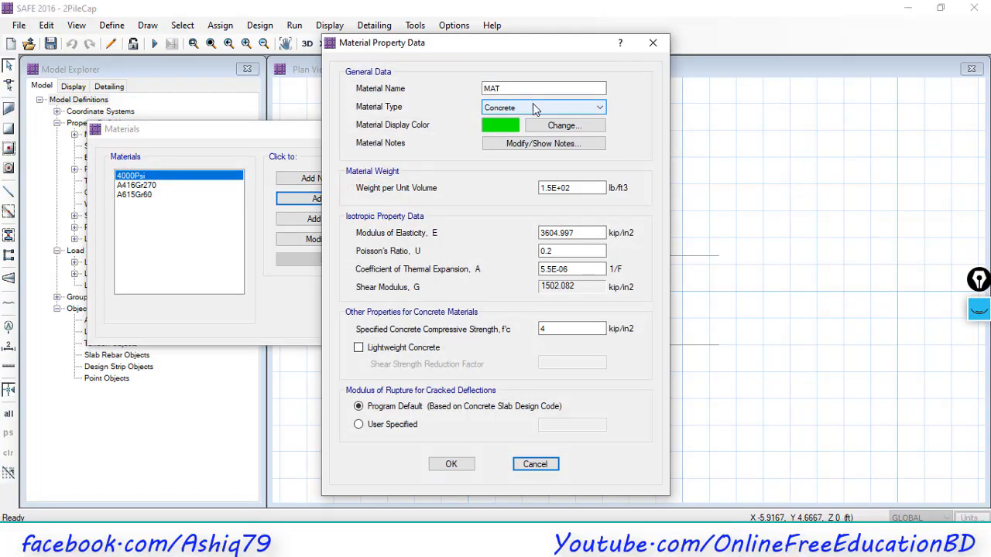
{"action": "left_click", "coordinate": [516, 88]}
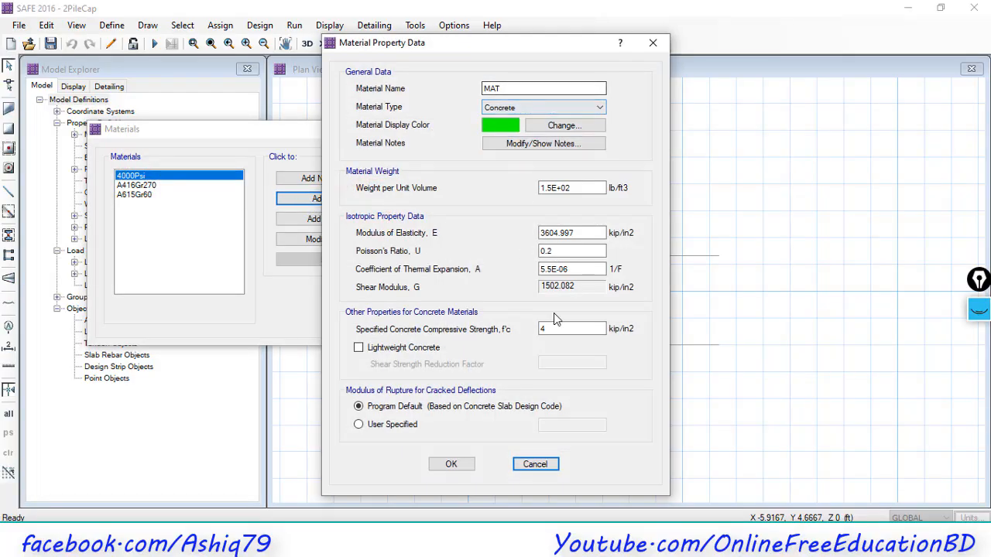
{"action": "double_click", "coordinate": [510, 88]}
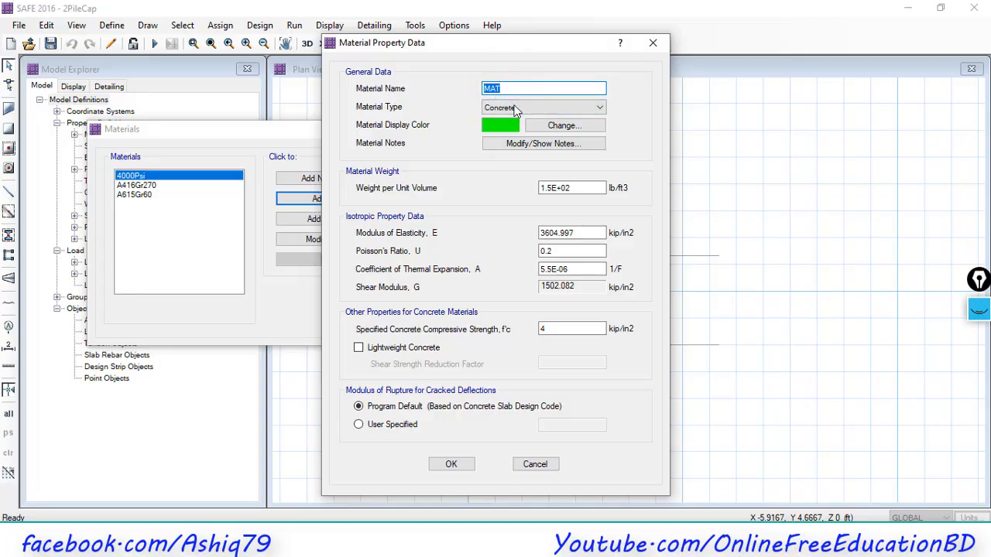
{"action": "left_click", "coordinate": [508, 107]}
{"action": "left_click", "coordinate": [505, 107]}
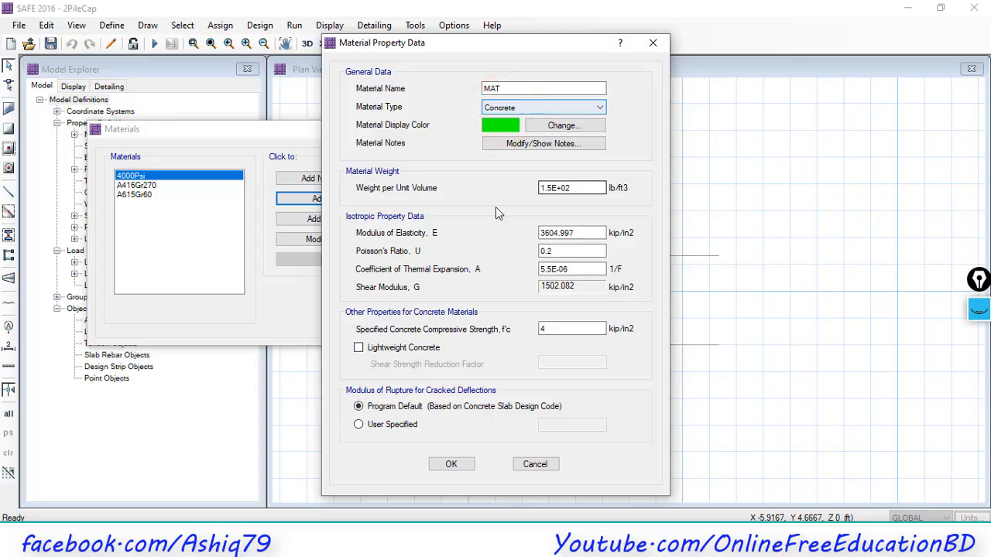
{"action": "double_click", "coordinate": [582, 233]}
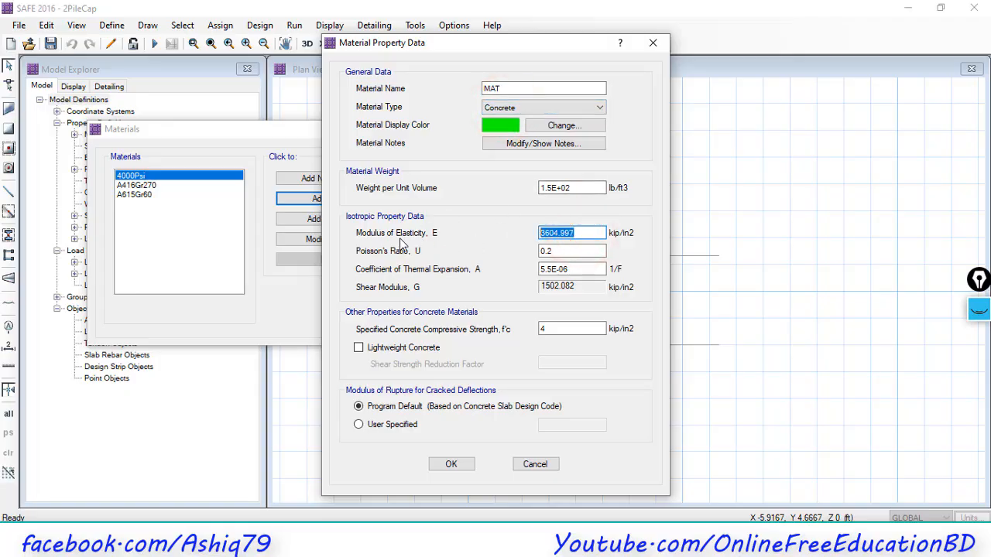
{"action": "double_click", "coordinate": [555, 329]}
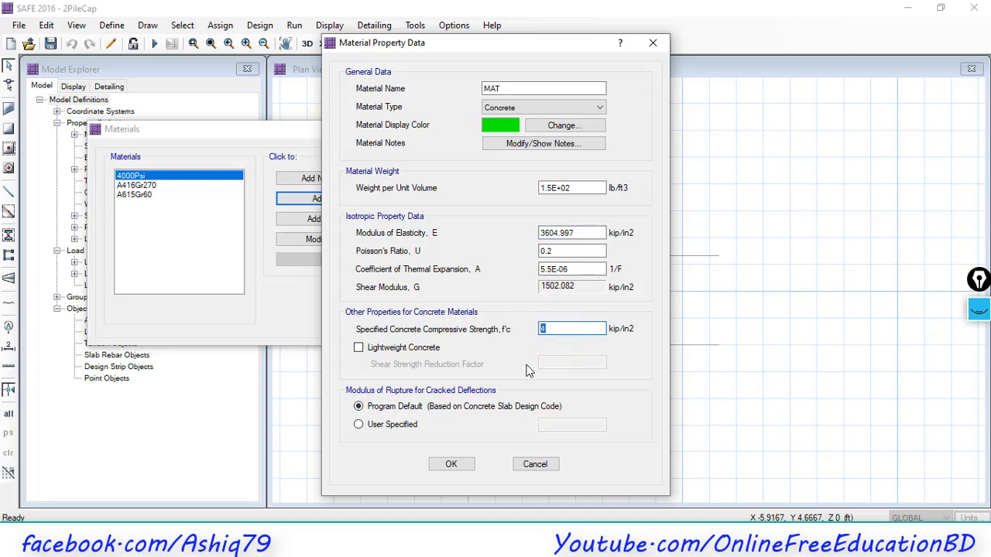
{"action": "left_click", "coordinate": [652, 43]}
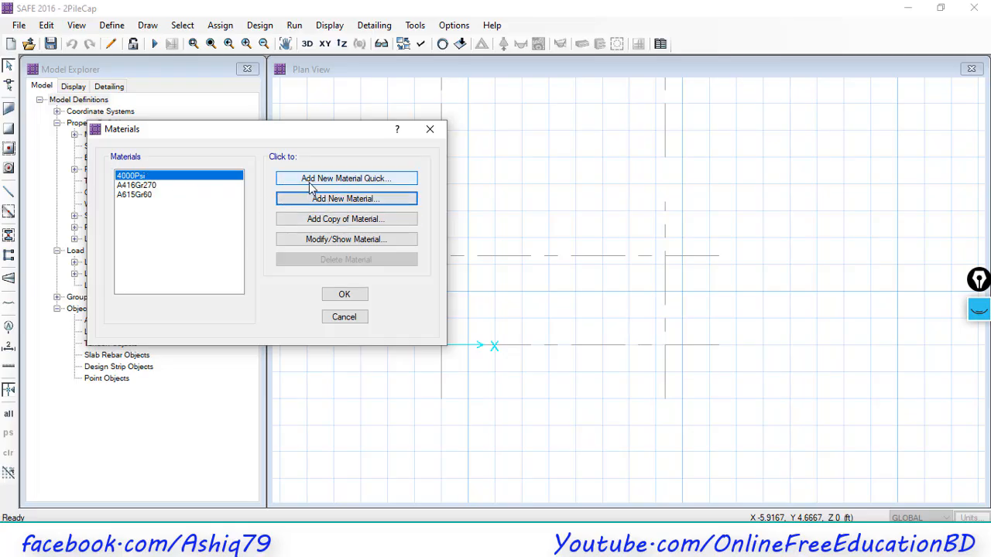
Step: Try a quick material definition for concrete with the f'c 3000 psi specification and cancel it
{"action": "left_click", "coordinate": [390, 183]}
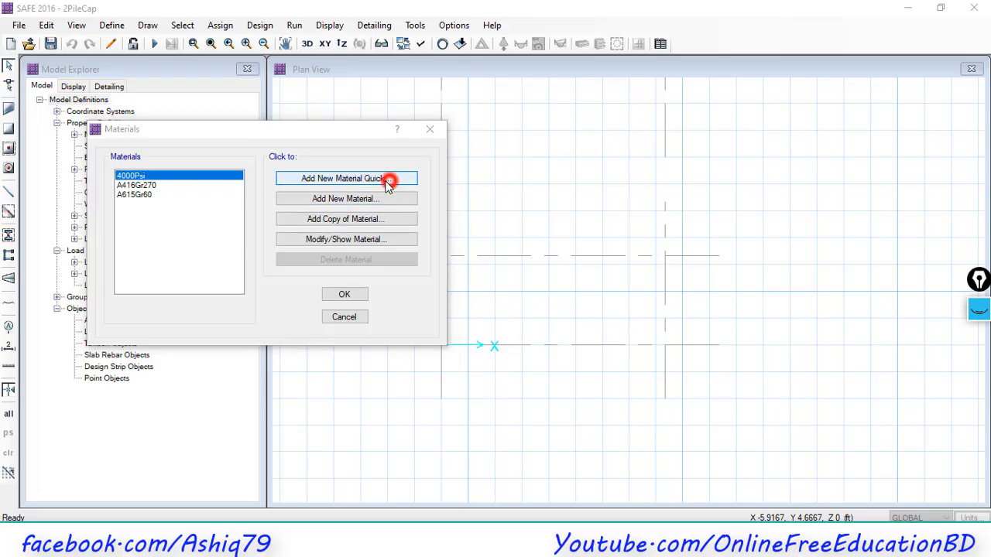
{"action": "left_click", "coordinate": [473, 247]}
{"action": "left_click", "coordinate": [473, 271]}
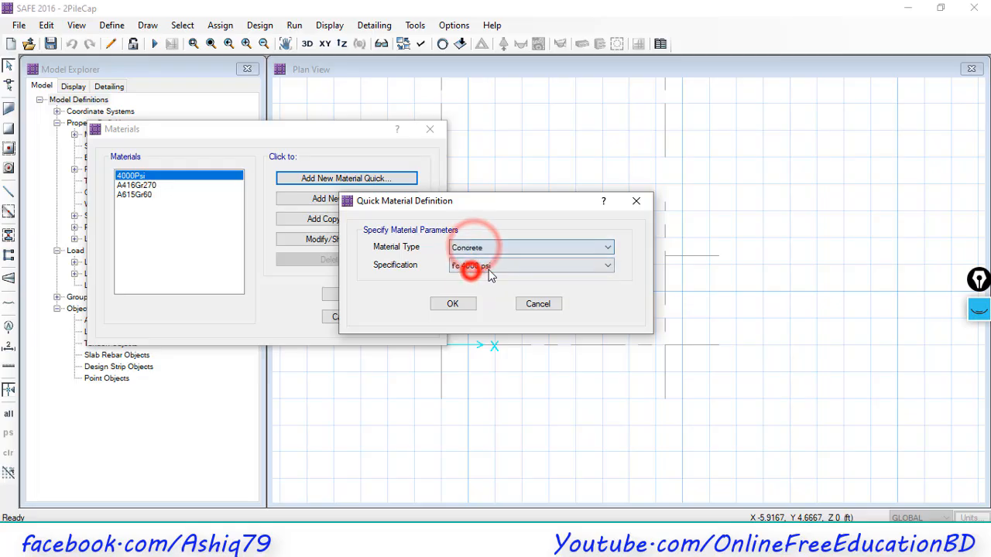
{"action": "left_click", "coordinate": [491, 265]}
{"action": "left_click", "coordinate": [474, 279]}
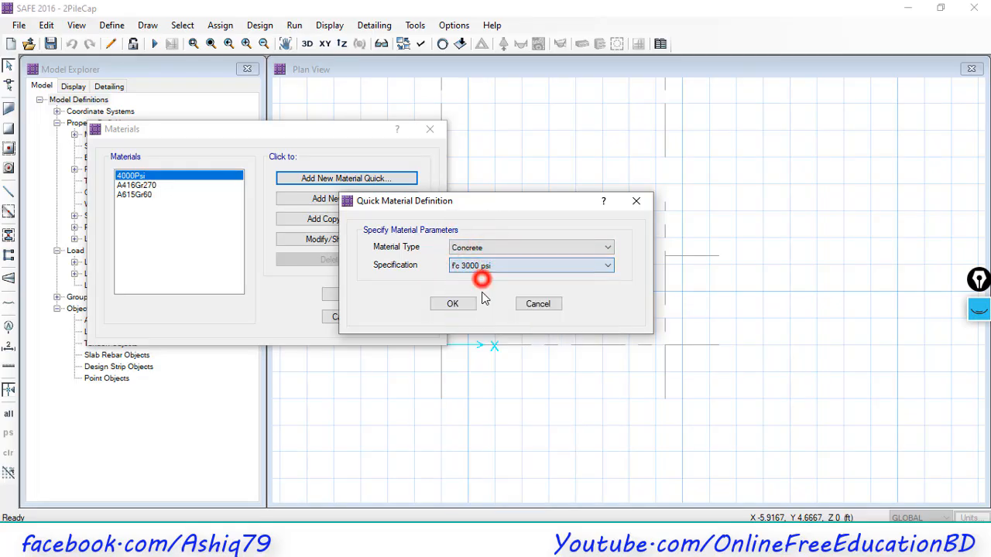
{"action": "left_click", "coordinate": [482, 269]}
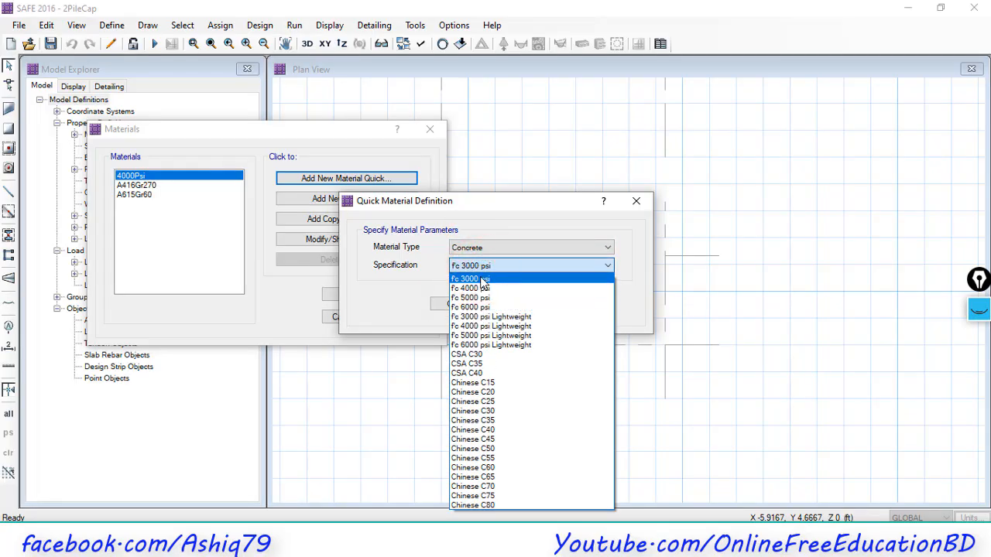
{"action": "left_click", "coordinate": [484, 266]}
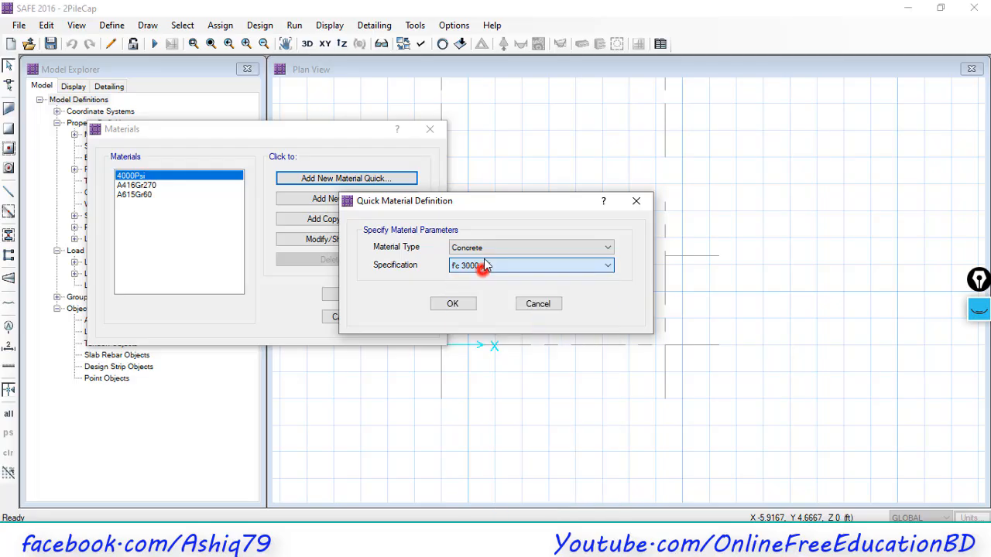
{"action": "left_click", "coordinate": [533, 304]}
Step: Try a quick material definition for rebar with the ASTM A615 Grade 60 specification and cancel it
{"action": "left_click", "coordinate": [353, 180]}
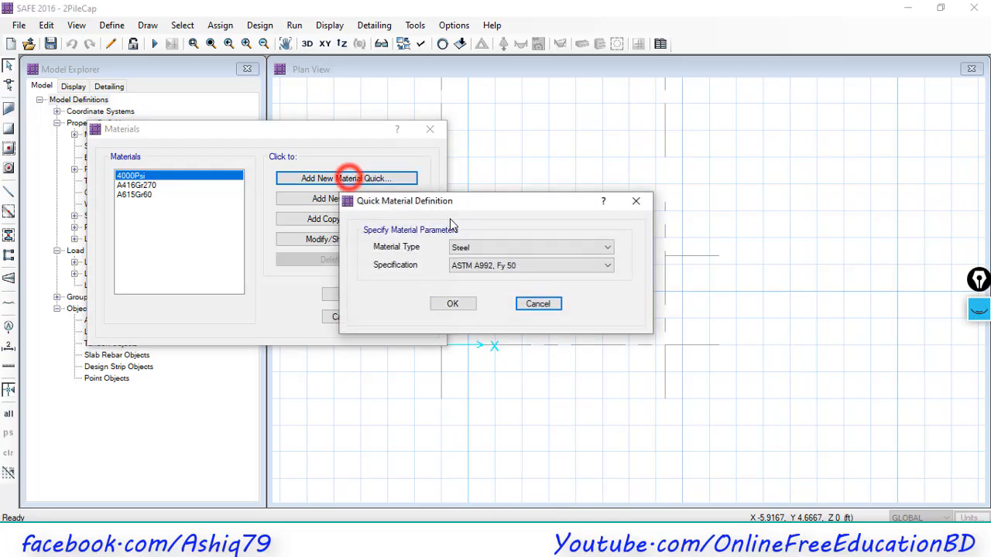
{"action": "left_click", "coordinate": [476, 249]}
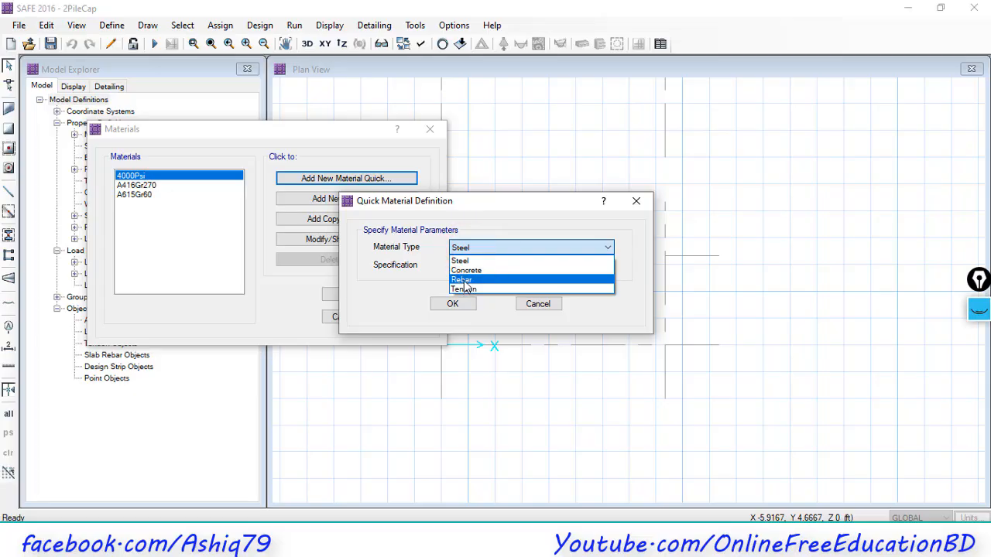
{"action": "left_click", "coordinate": [461, 280]}
{"action": "left_click", "coordinate": [473, 265]}
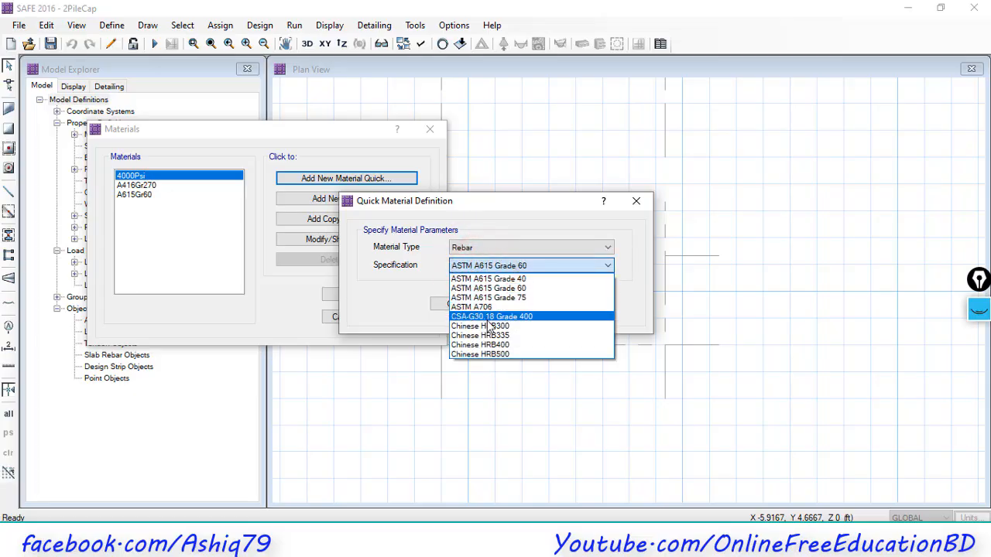
{"action": "left_click", "coordinate": [502, 276]}
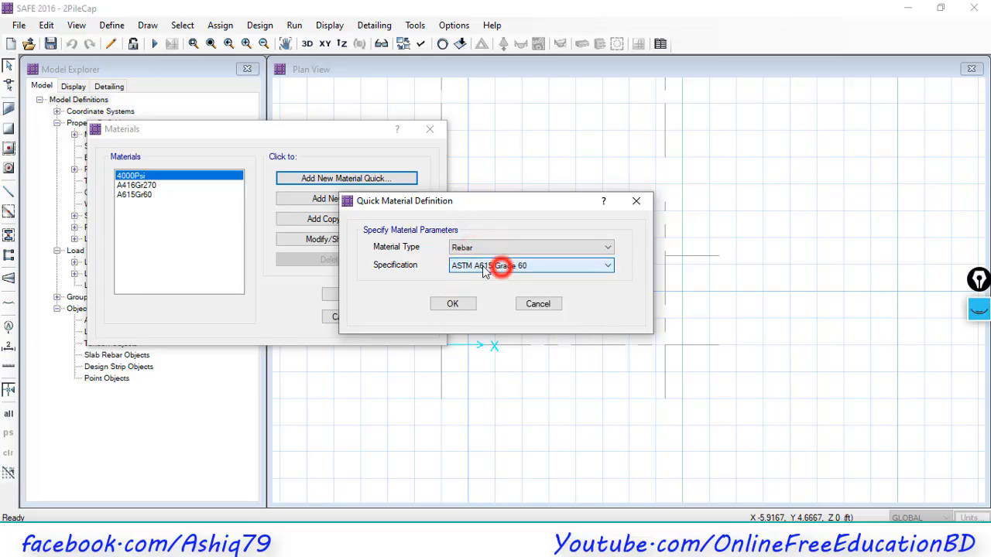
{"action": "left_click", "coordinate": [545, 302]}
Step: Start a new material of type Rebar, examine its minimum yield stress setting, and discard it
{"action": "left_click", "coordinate": [345, 200]}
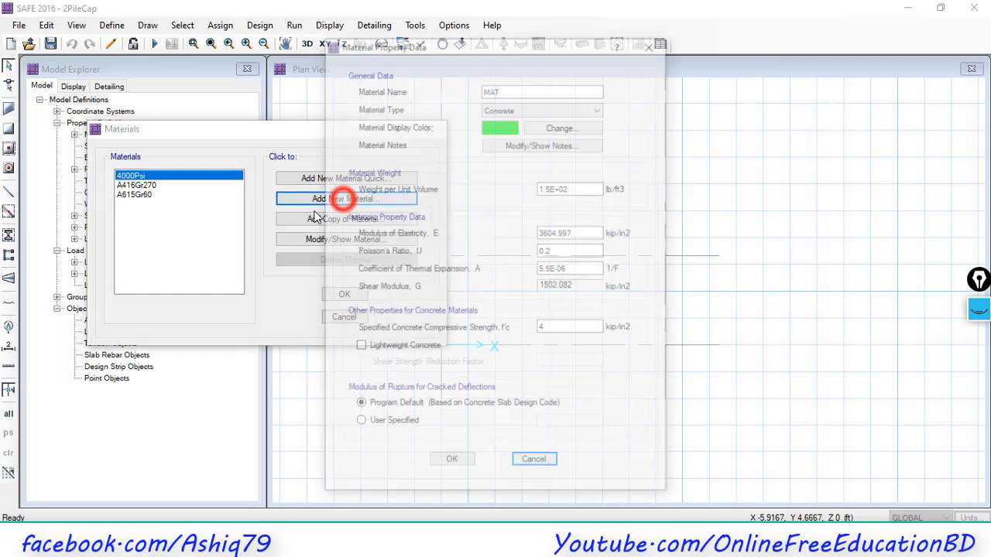
{"action": "left_click", "coordinate": [499, 107]}
{"action": "left_click", "coordinate": [494, 139]}
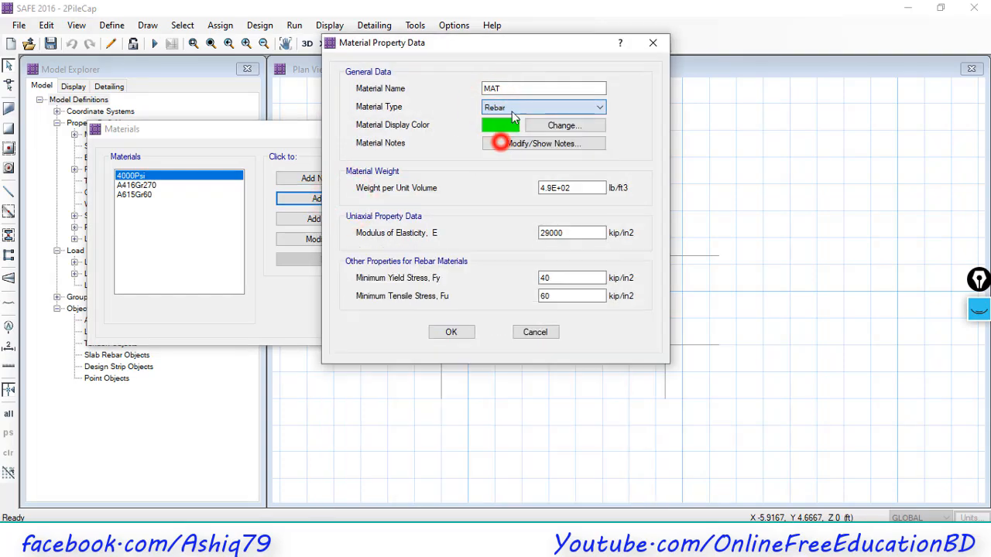
{"action": "double_click", "coordinate": [563, 278]}
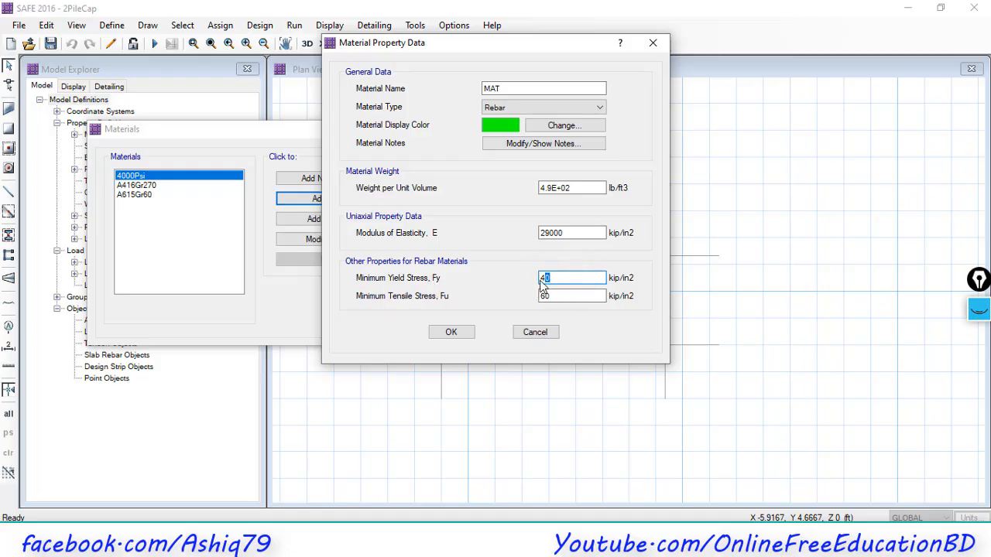
{"action": "double_click", "coordinate": [561, 279]}
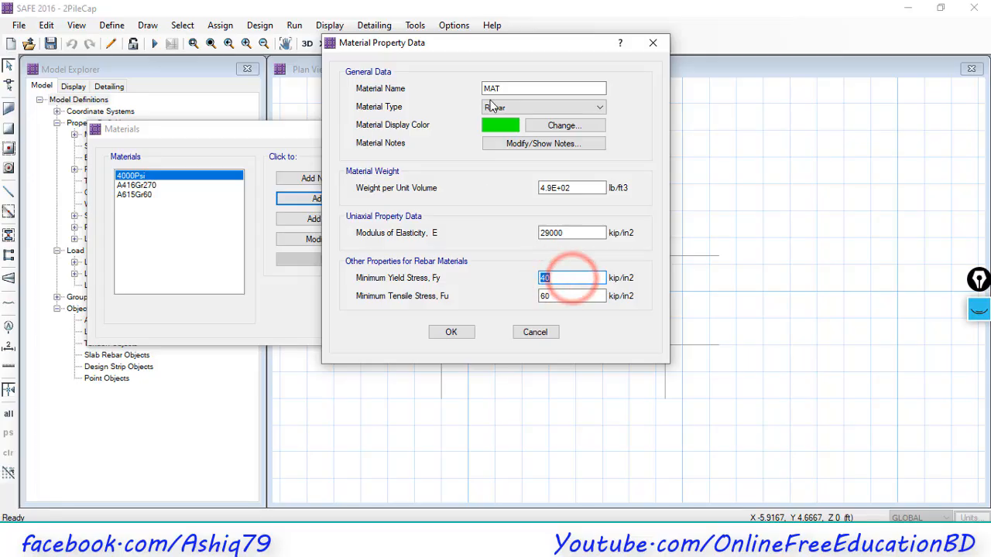
{"action": "left_click", "coordinate": [529, 332]}
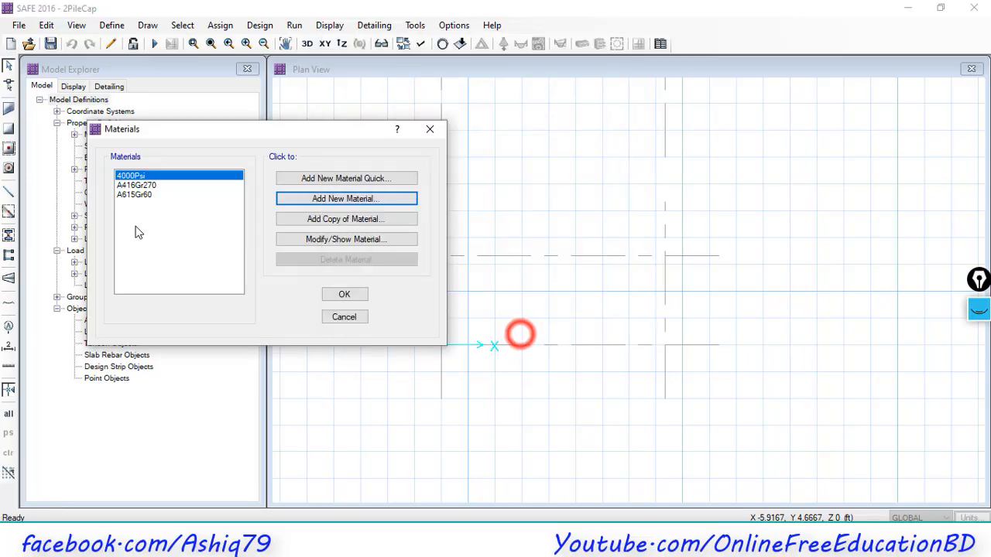
Step: Review the defined materials 4000Psi, A416Gr270 and A615Gr60 and accept the materials list
{"action": "left_click", "coordinate": [137, 185]}
{"action": "left_click", "coordinate": [132, 176]}
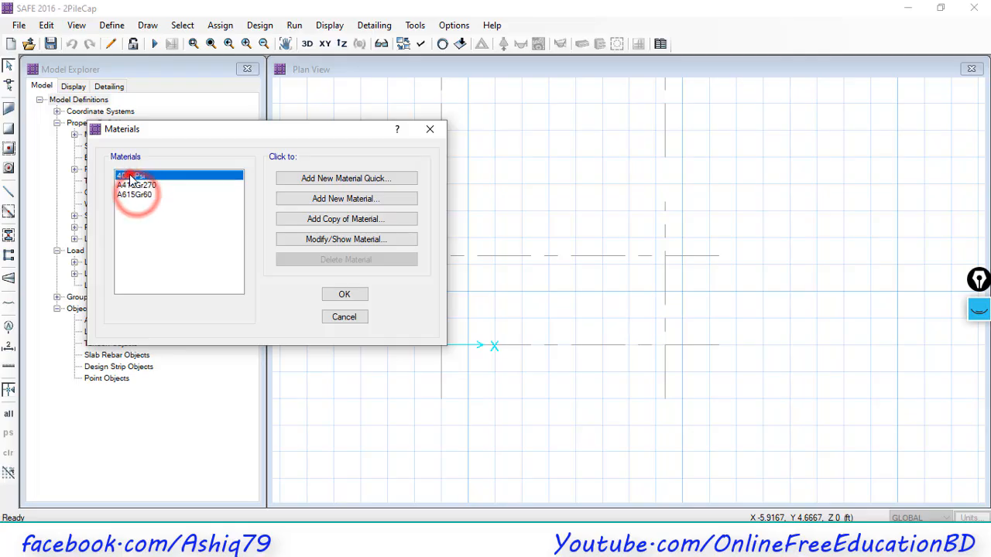
{"action": "left_click", "coordinate": [147, 194]}
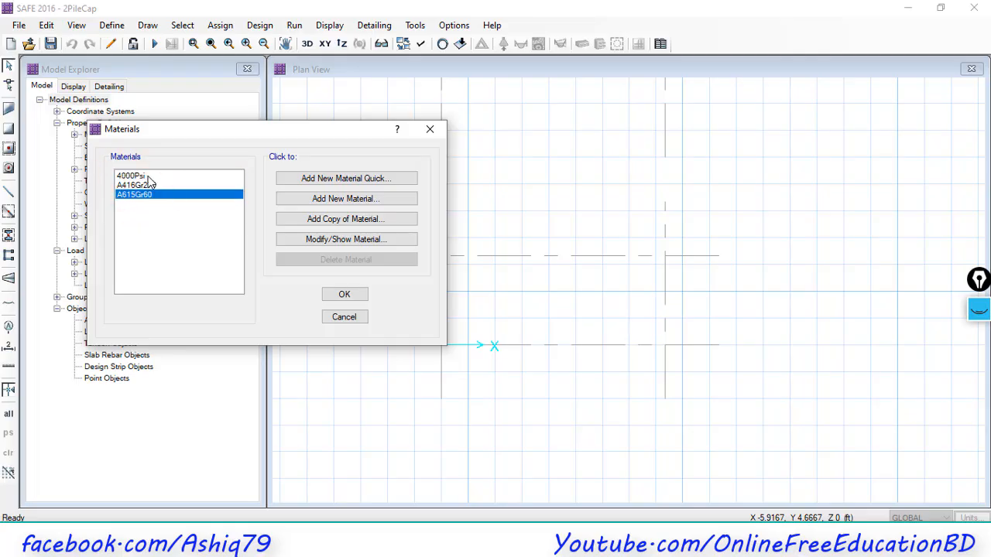
{"action": "left_click", "coordinate": [154, 186]}
{"action": "left_click", "coordinate": [150, 195]}
{"action": "left_click", "coordinate": [353, 295]}
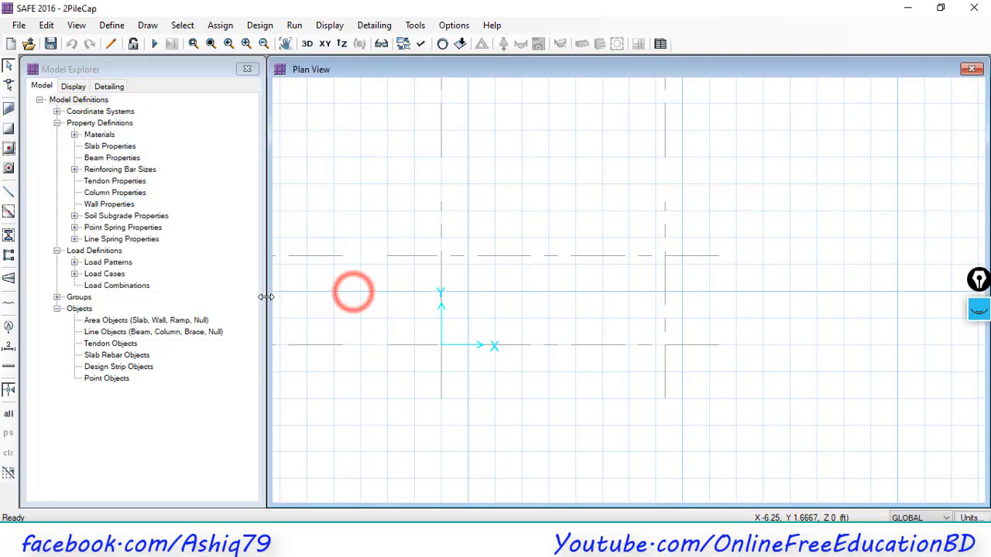
Step: Switch to the Excel design steps workbook and fill the material property and slab property rows with the cream colour of the completed steps
{"action": "left_click", "coordinate": [328, 505]}
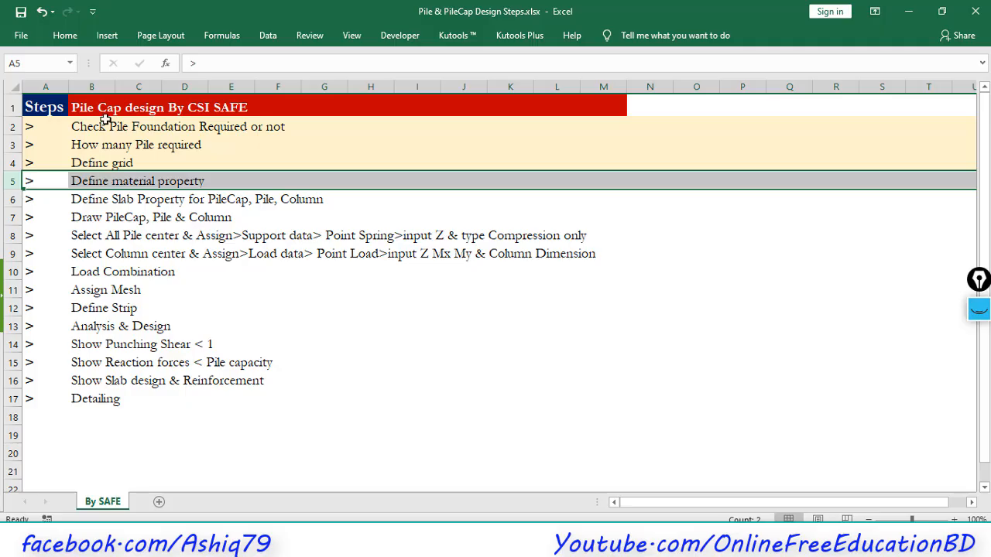
{"action": "left_click", "coordinate": [65, 36]}
{"action": "left_click", "coordinate": [228, 85]}
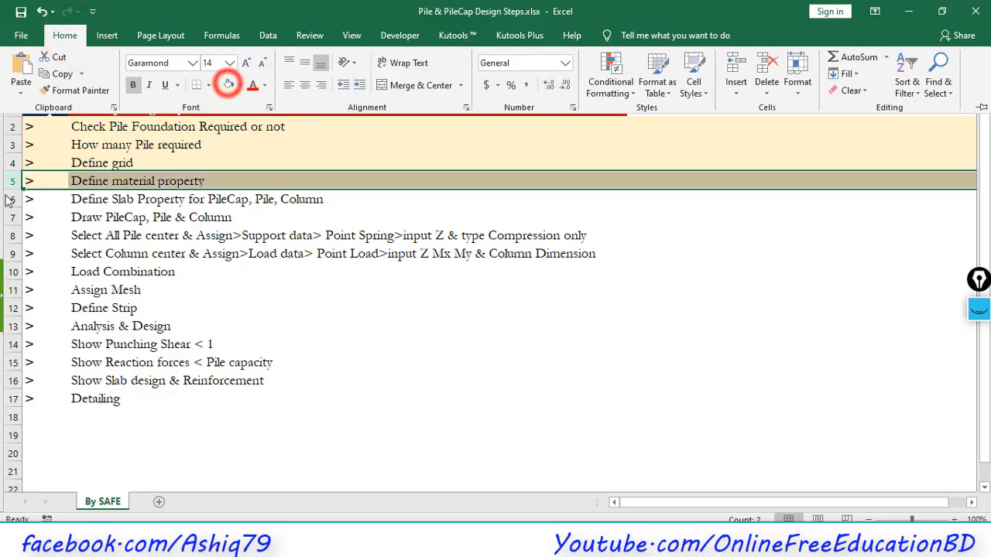
{"action": "left_click", "coordinate": [11, 199]}
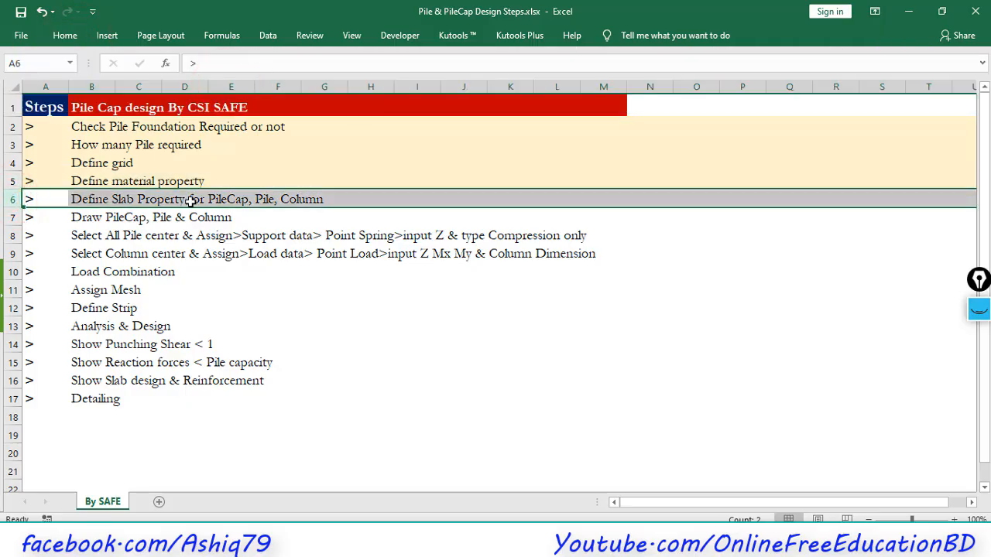
{"action": "left_click", "coordinate": [65, 35]}
{"action": "left_click", "coordinate": [229, 85]}
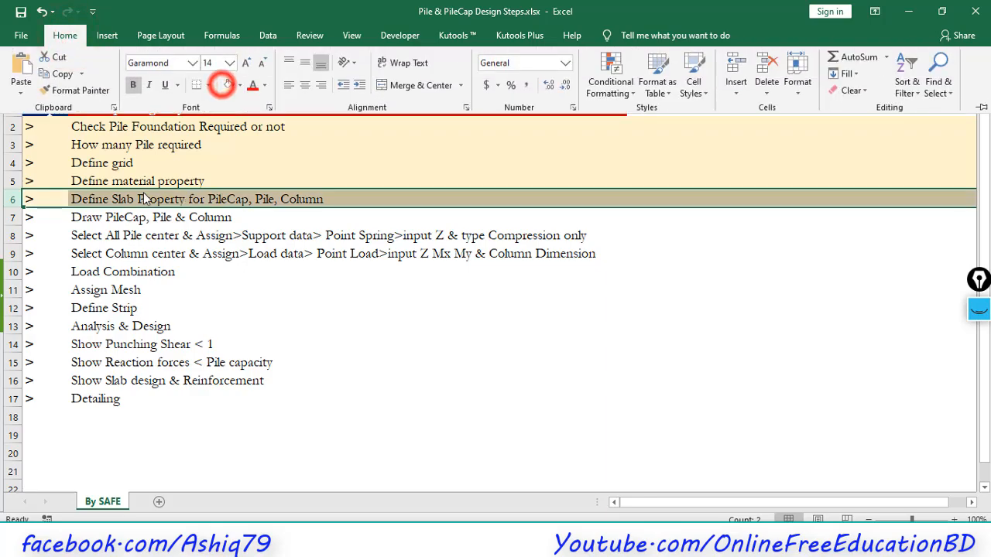
Step: Switch to SAFE and start a new slab property named PC with type Mat
{"action": "left_click", "coordinate": [197, 217]}
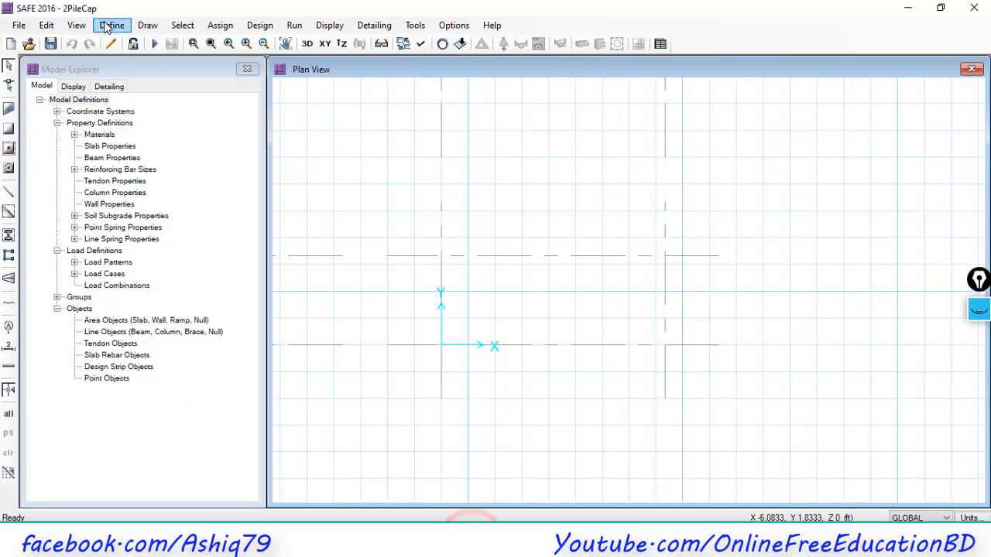
{"action": "left_click", "coordinate": [108, 24]}
{"action": "left_click", "coordinate": [132, 64]}
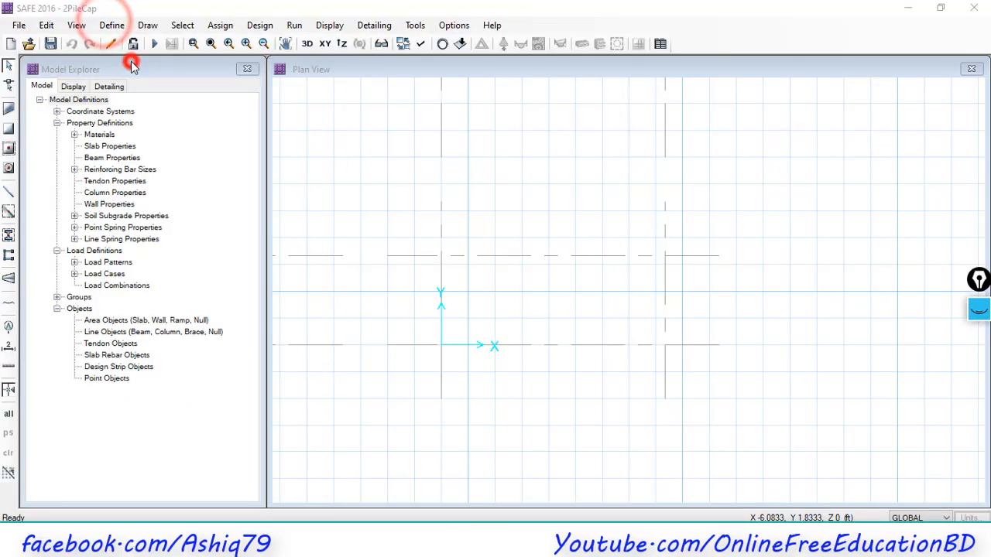
{"action": "left_click", "coordinate": [519, 171]}
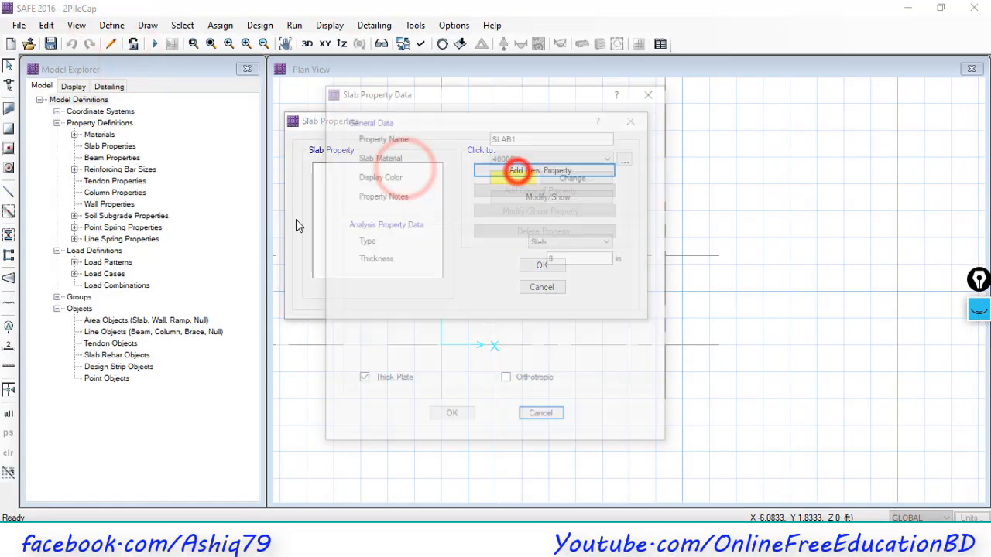
{"action": "double_click", "coordinate": [524, 137]}
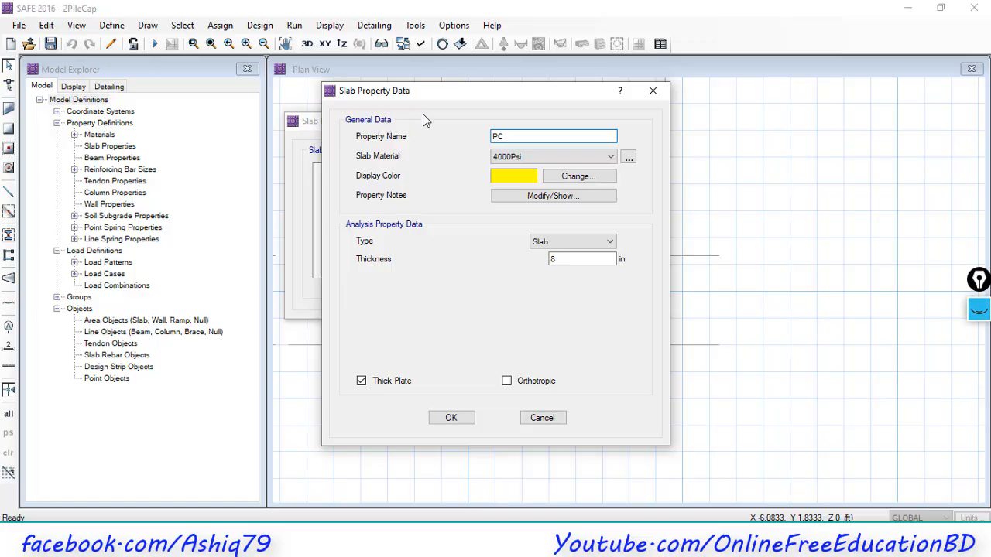
{"action": "left_click", "coordinate": [535, 242]}
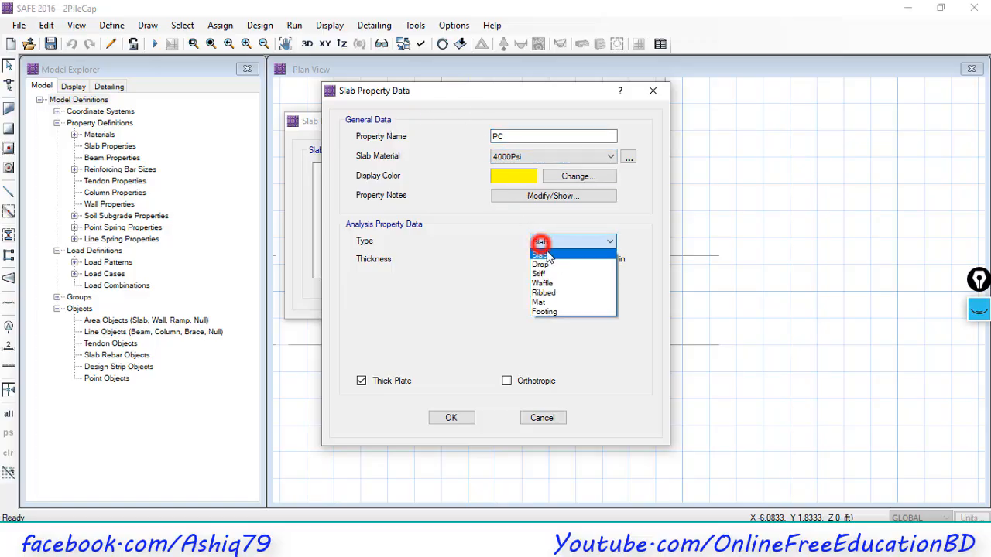
{"action": "left_click", "coordinate": [553, 302]}
Step: Set the PC slab property's thickness to 36 in, keep the 4000Psi material, and add the property
{"action": "double_click", "coordinate": [567, 259]}
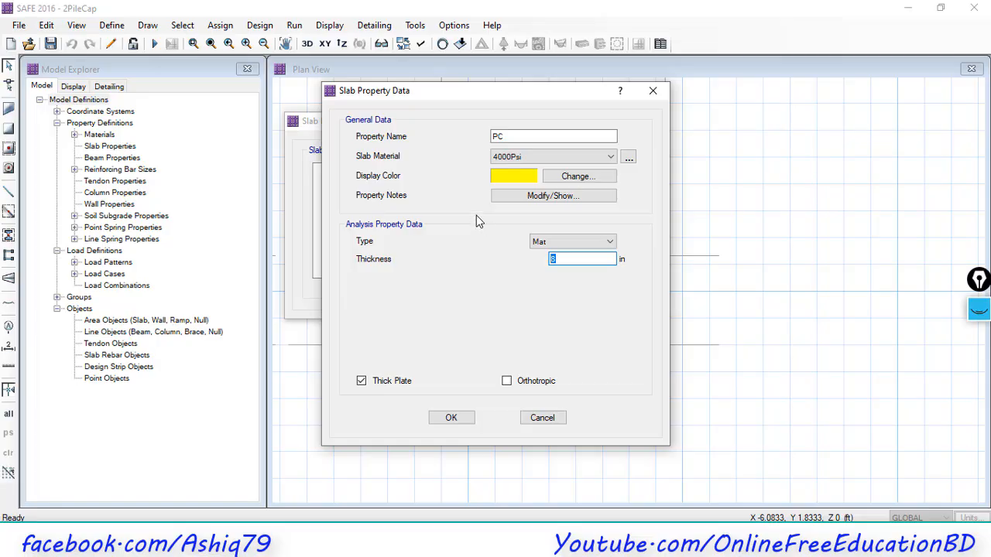
{"action": "type", "text": "36"}
{"action": "left_click", "coordinate": [578, 259]}
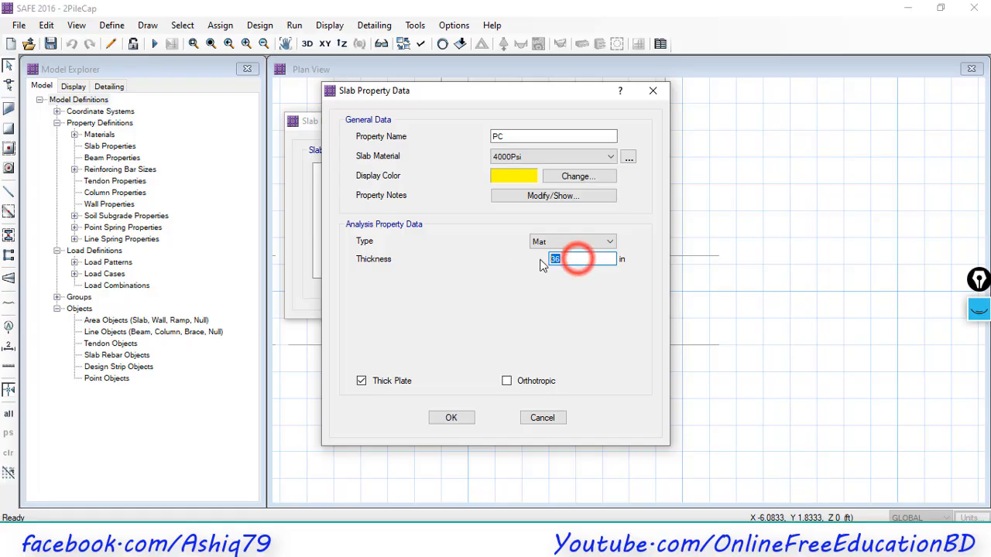
{"action": "left_click", "coordinate": [513, 158]}
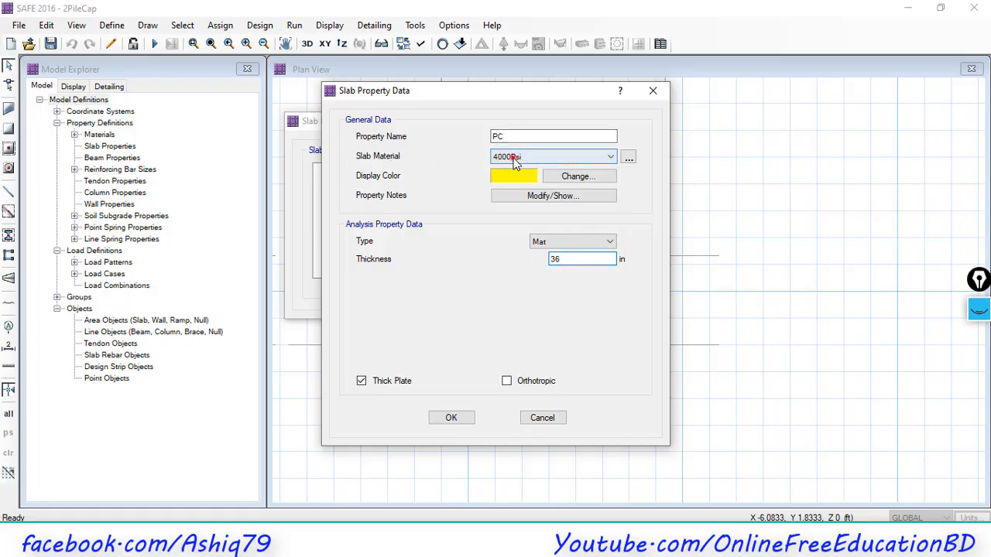
{"action": "left_click", "coordinate": [537, 156]}
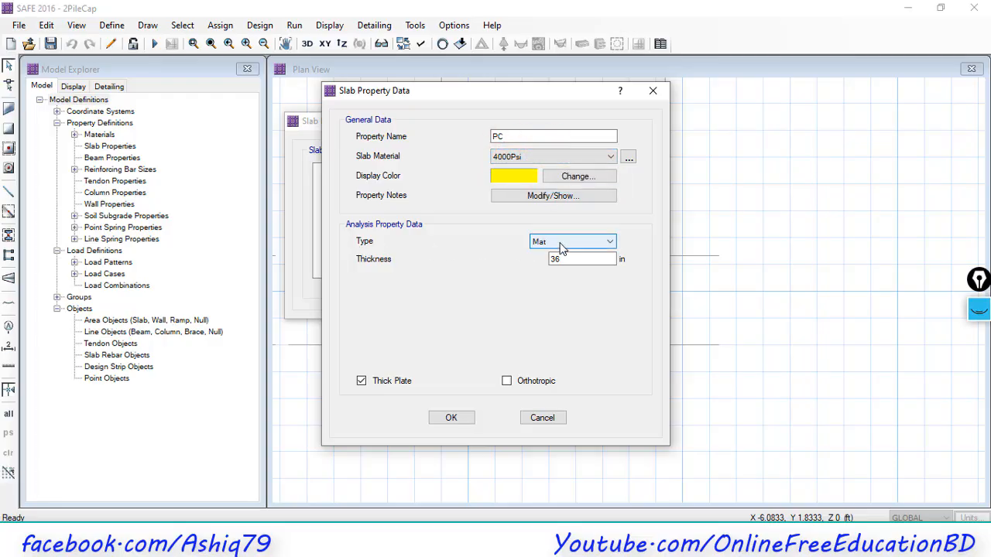
{"action": "left_click", "coordinate": [572, 260]}
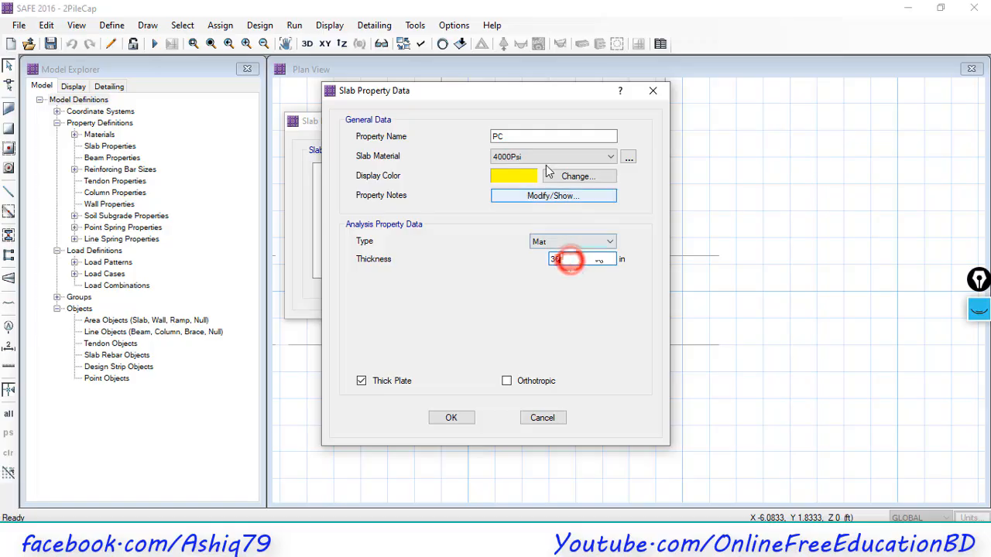
{"action": "left_click", "coordinate": [451, 417]}
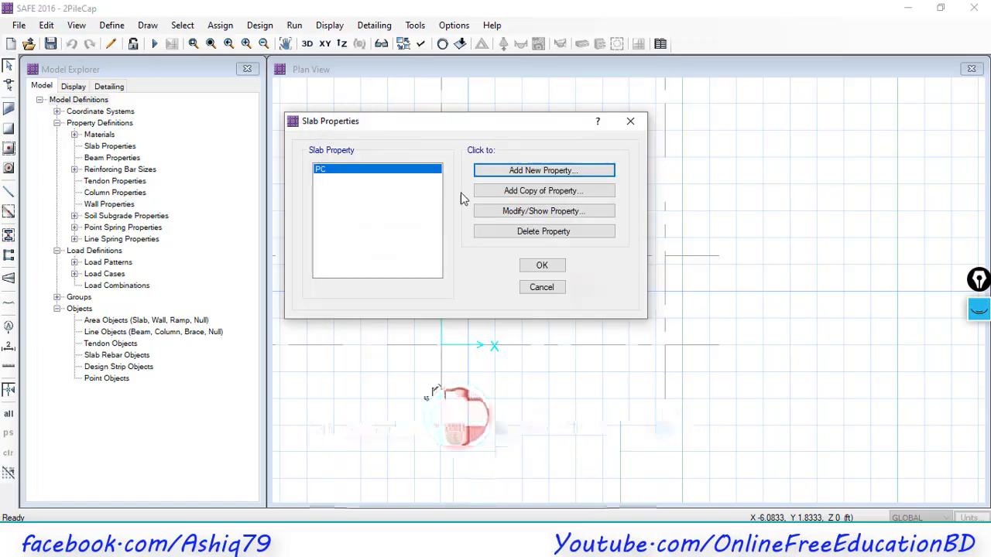
Step: Add a copy of the PC slab property named PILE, keeping type Mat and thickness 36 in
{"action": "left_click", "coordinate": [501, 195]}
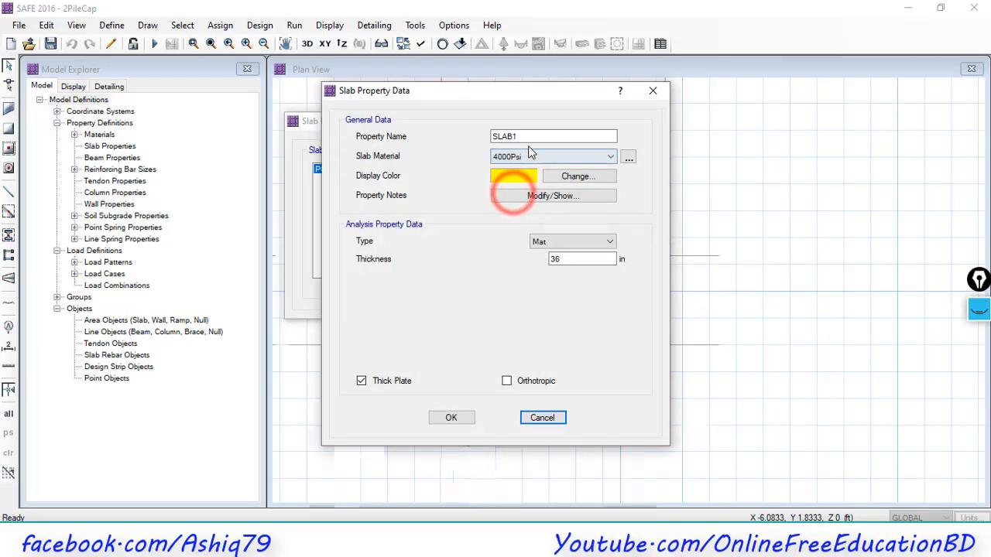
{"action": "double_click", "coordinate": [526, 136]}
{"action": "type", "text": "PILE"}
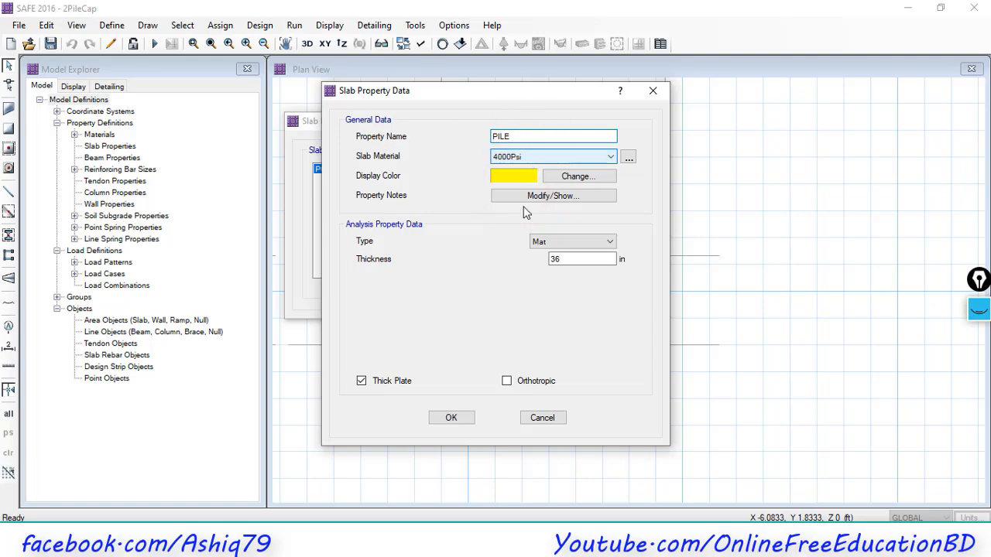
{"action": "left_click", "coordinate": [566, 259]}
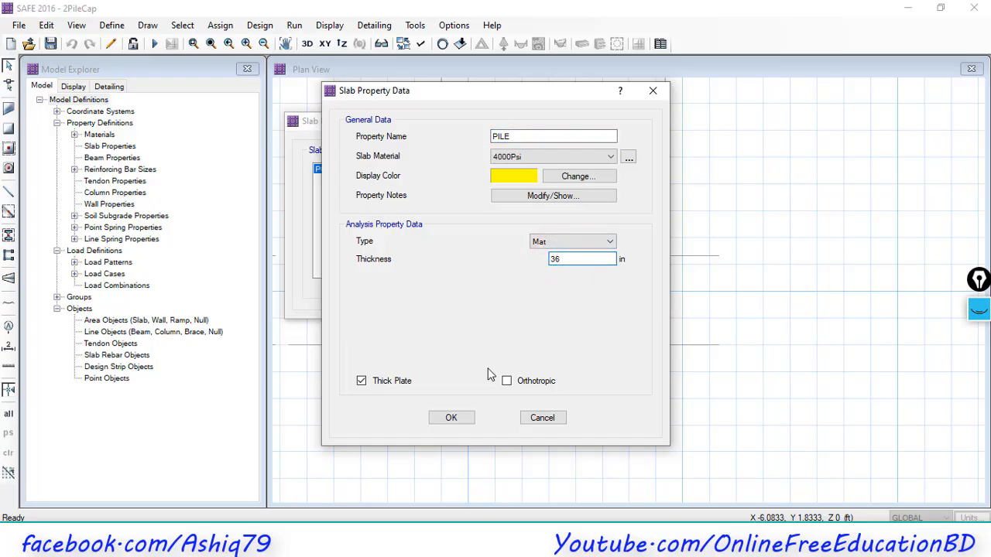
{"action": "left_click", "coordinate": [463, 417]}
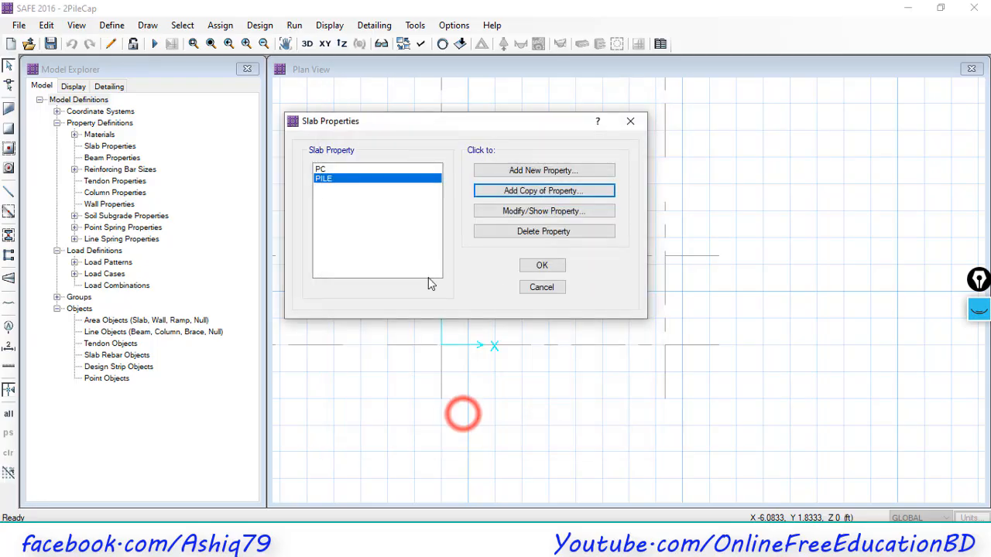
Step: Copy the PILE slab property as COLUMN with type Stiff and thickness 36 in, and save the model
{"action": "left_click", "coordinate": [523, 194]}
{"action": "double_click", "coordinate": [522, 136]}
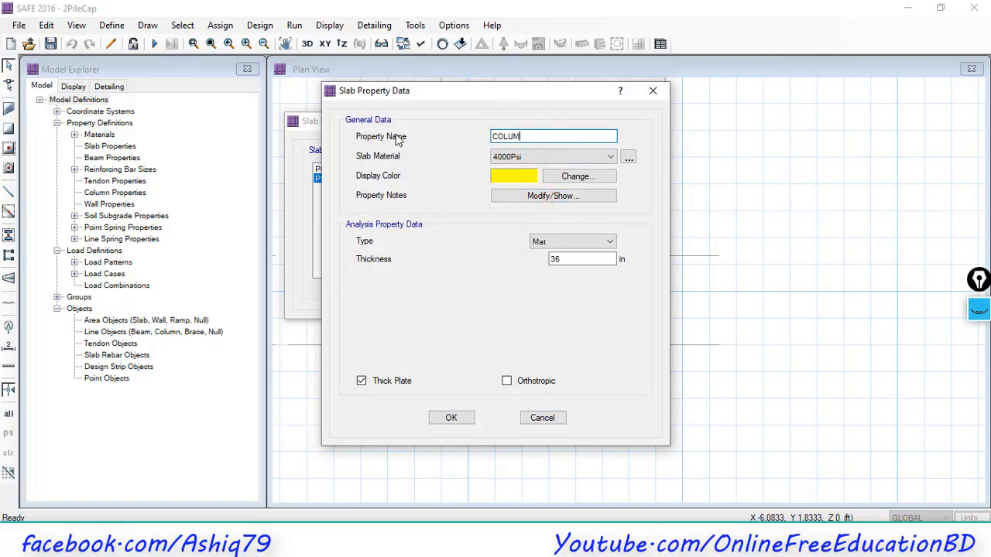
{"action": "left_click", "coordinate": [498, 157]}
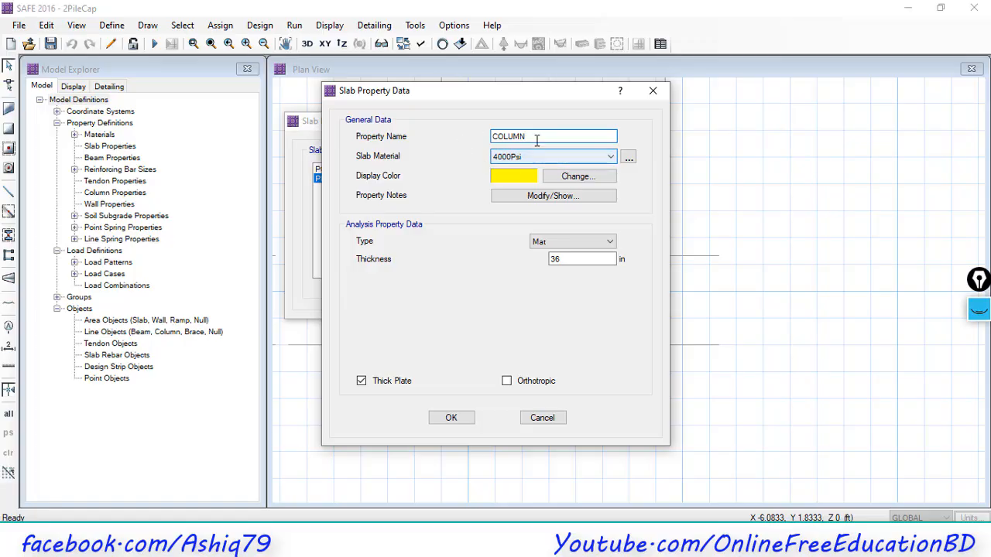
{"action": "left_click", "coordinate": [564, 243]}
{"action": "left_click", "coordinate": [570, 270]}
{"action": "left_click", "coordinate": [566, 259]}
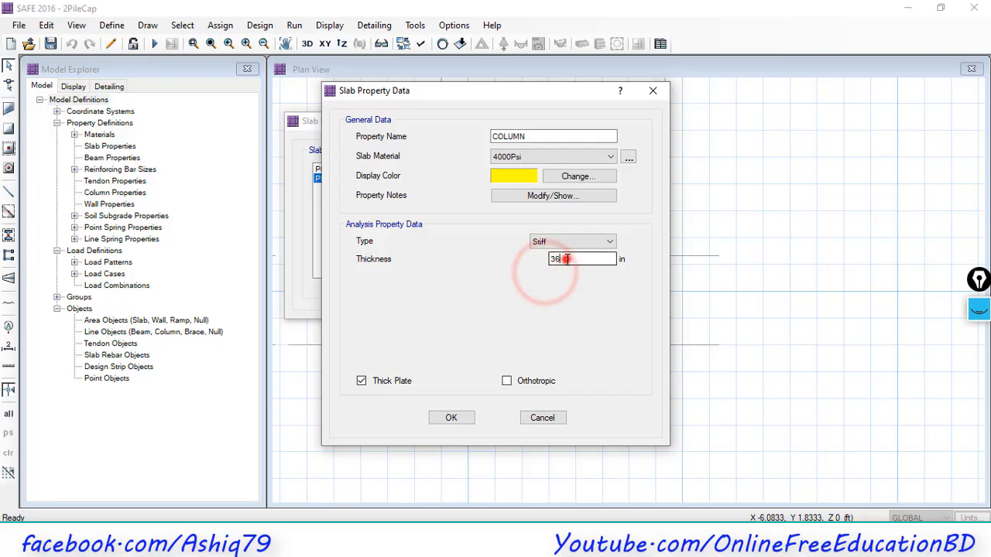
{"action": "double_click", "coordinate": [569, 258]}
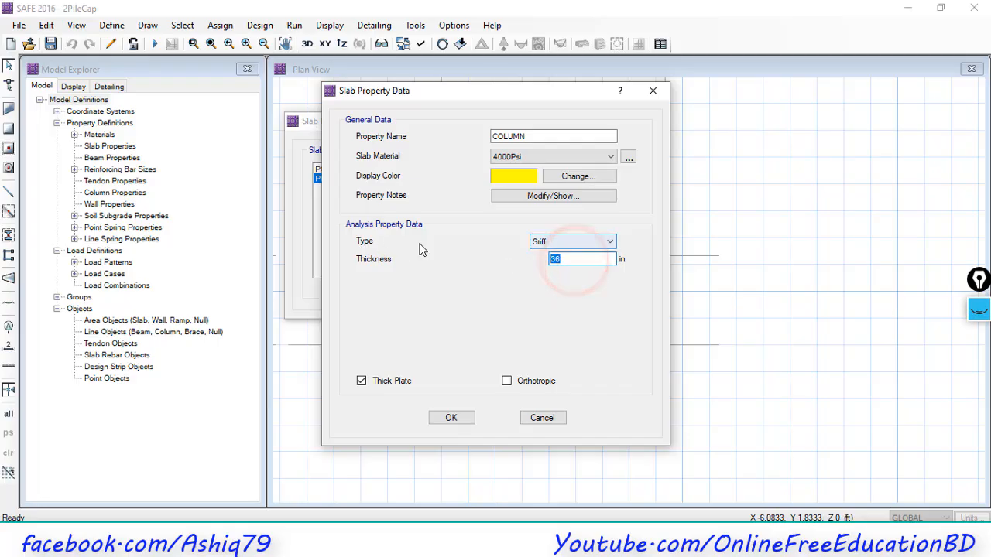
{"action": "left_click", "coordinate": [568, 258]}
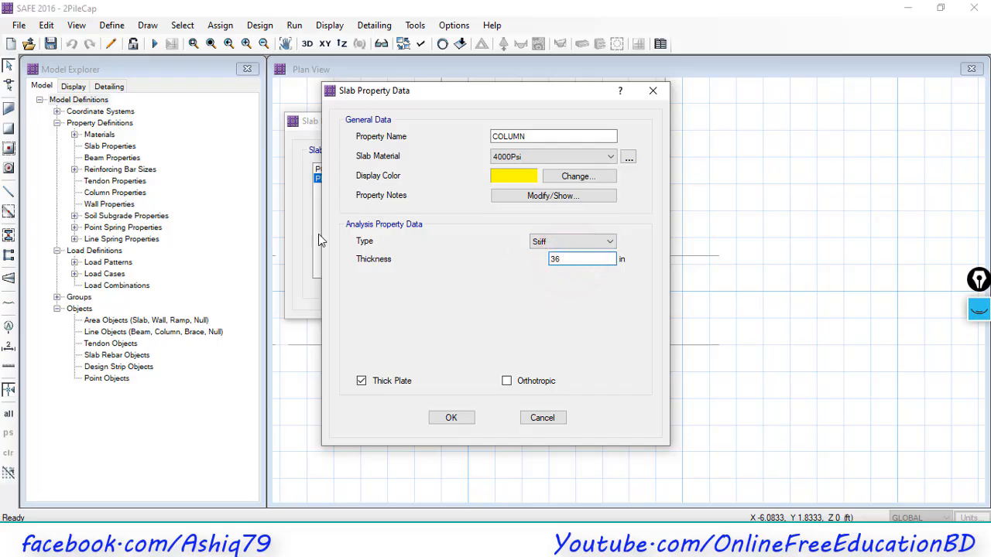
{"action": "left_click", "coordinate": [452, 419]}
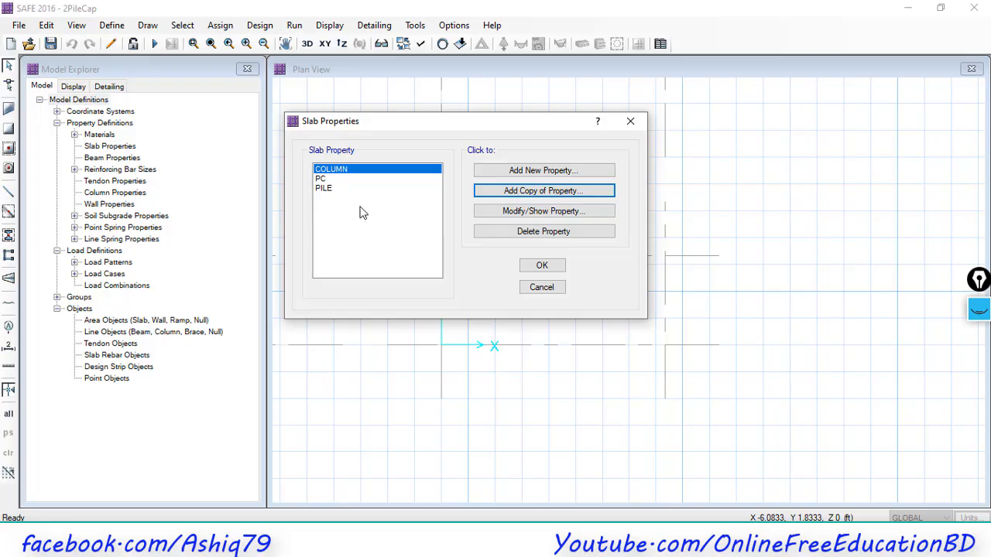
{"action": "left_click", "coordinate": [542, 265]}
{"action": "left_click", "coordinate": [50, 44]}
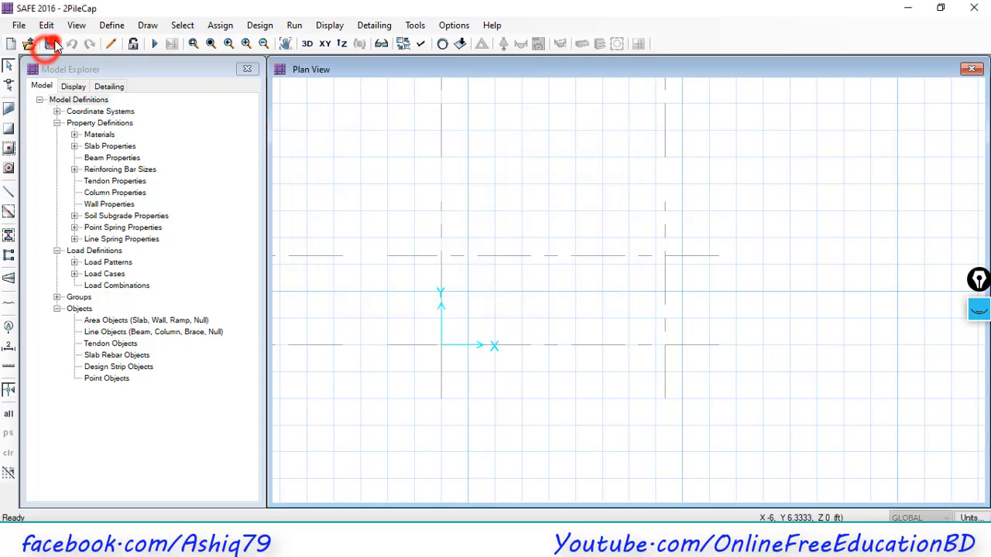
Step: Check the "Draw PileCap, Pile & Column" row in the Excel design steps workbook and return to SAFE
{"action": "left_click", "coordinate": [354, 500]}
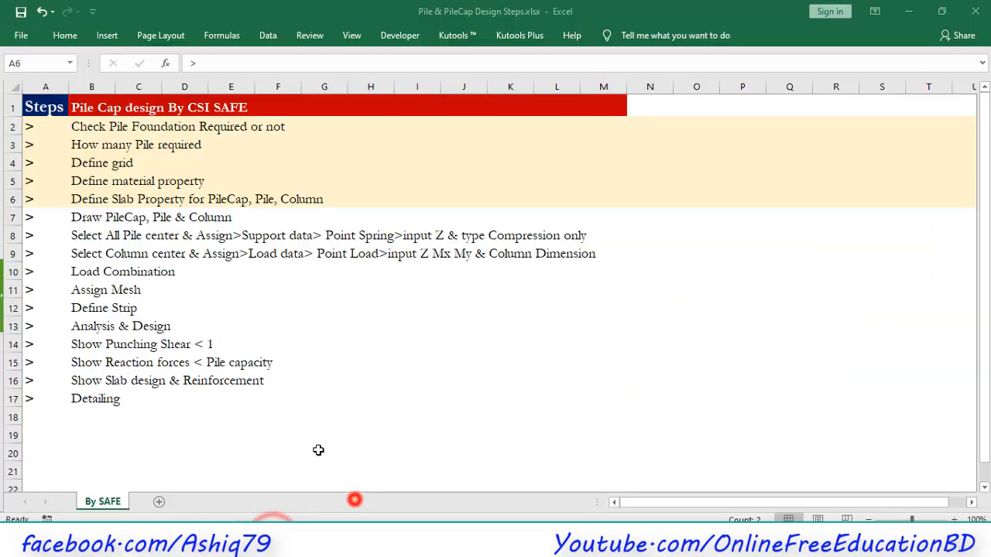
{"action": "left_click", "coordinate": [12, 218]}
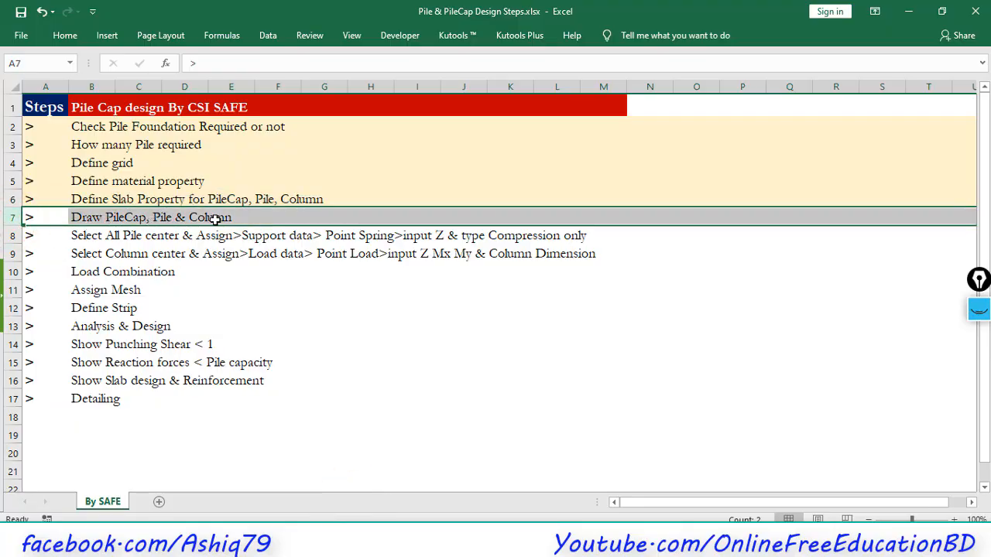
{"action": "left_click", "coordinate": [908, 11]}
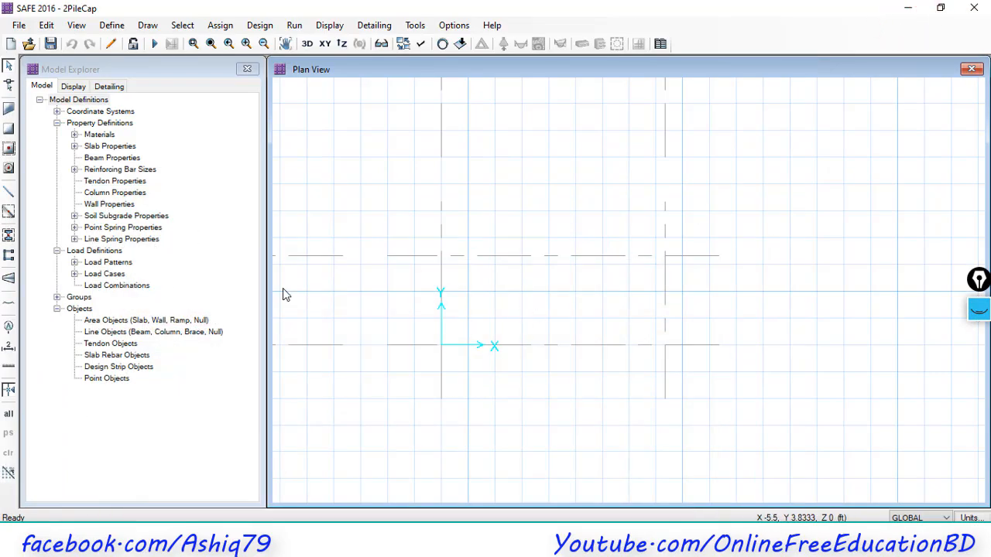
Step: Draw the pile cap as a rectangular slab with property PC, spanning the grid lines from the upper-left to the lower-right intersection
{"action": "left_click", "coordinate": [9, 130]}
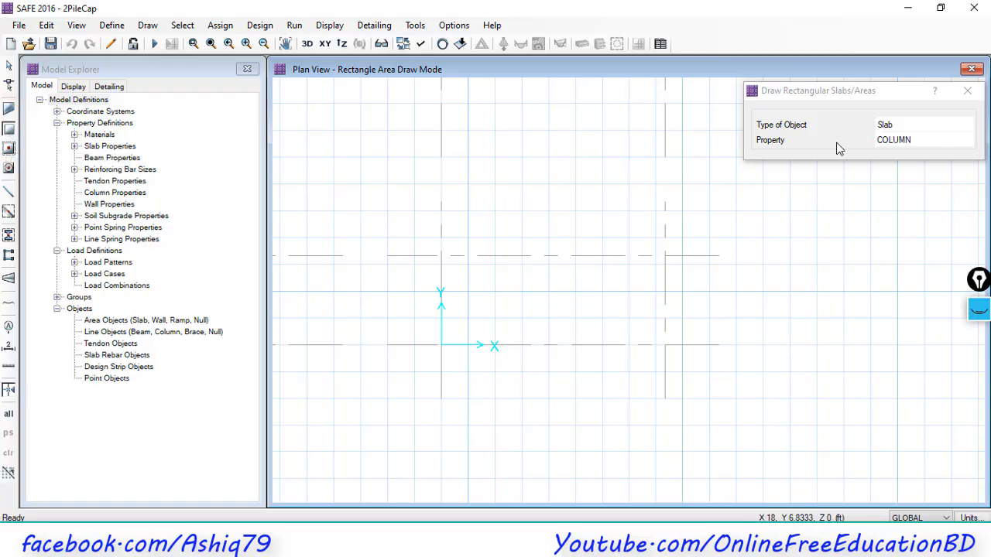
{"action": "left_click", "coordinate": [921, 140]}
{"action": "left_click", "coordinate": [920, 139]}
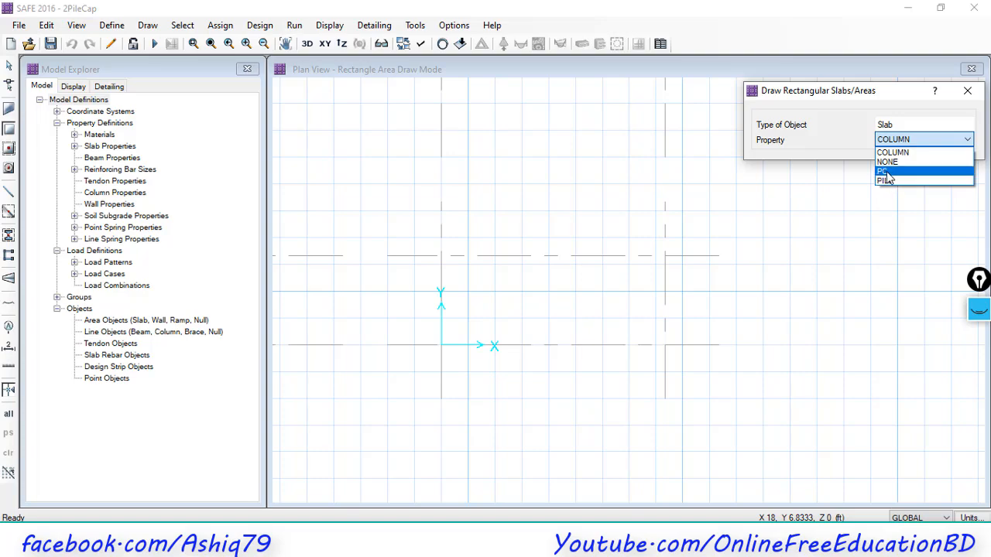
{"action": "left_click", "coordinate": [888, 172]}
{"action": "left_click", "coordinate": [901, 124]}
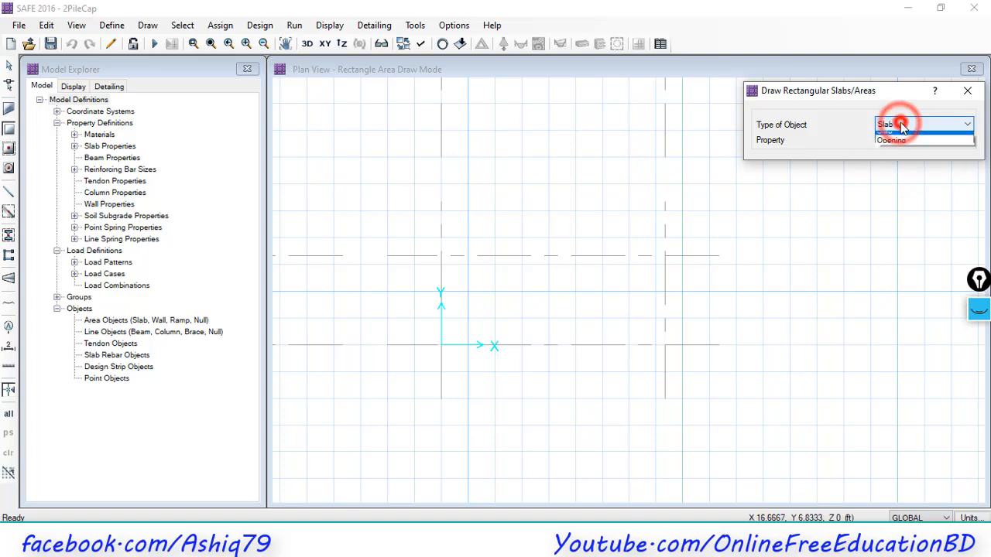
{"action": "left_click", "coordinate": [901, 126]}
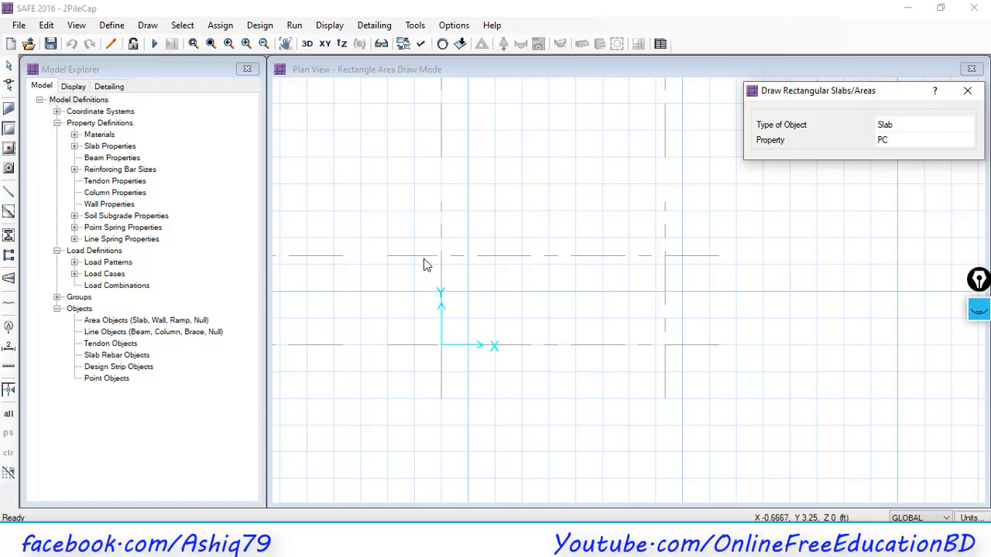
{"action": "left_click_drag", "start_coordinate": [442, 256], "coordinate": [665, 345]}
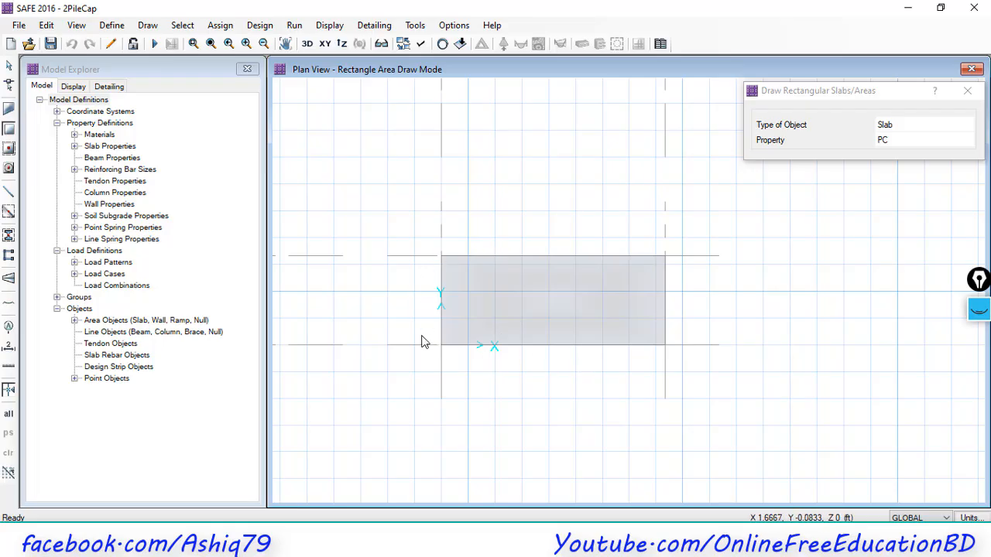
Step: Configure Quick Draw Areas Around Points for a circular slab with property PILE and diameter 1'8"
{"action": "left_click", "coordinate": [8, 170]}
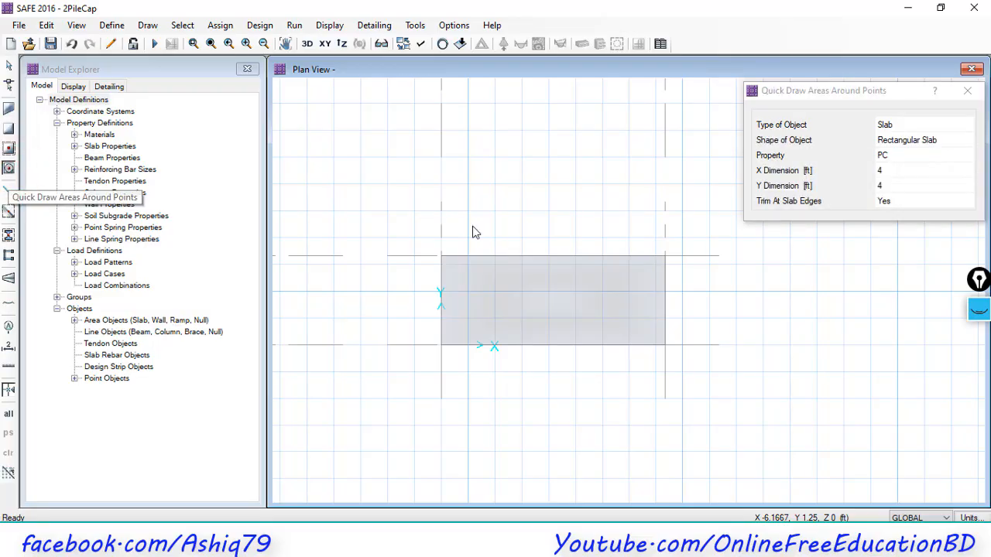
{"action": "left_click", "coordinate": [914, 140]}
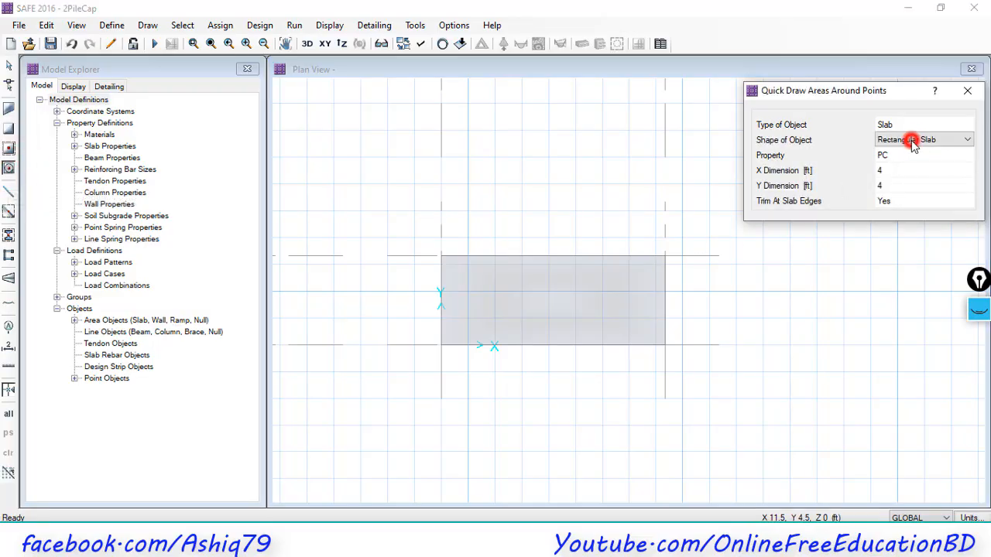
{"action": "left_click", "coordinate": [966, 140]}
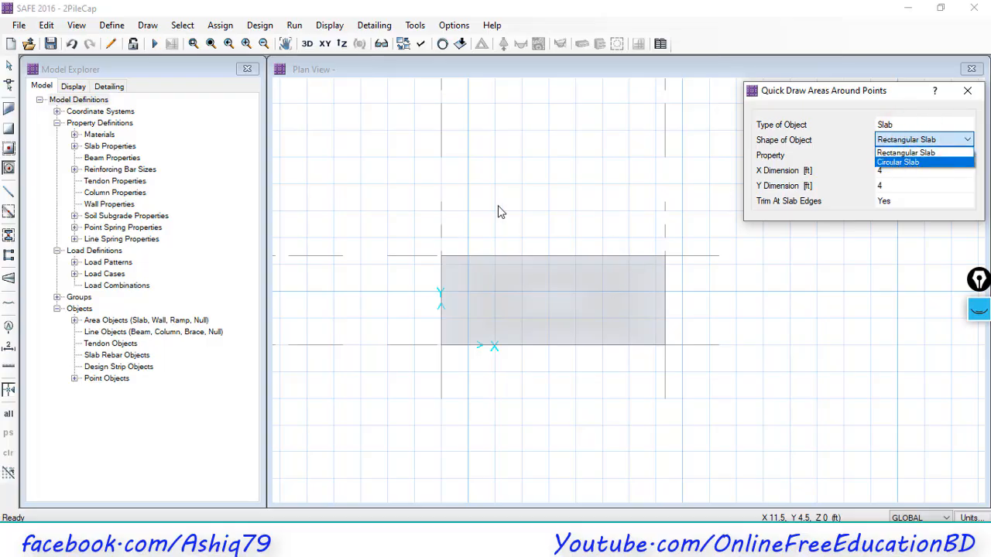
{"action": "left_click", "coordinate": [899, 162]}
{"action": "left_click", "coordinate": [897, 156]}
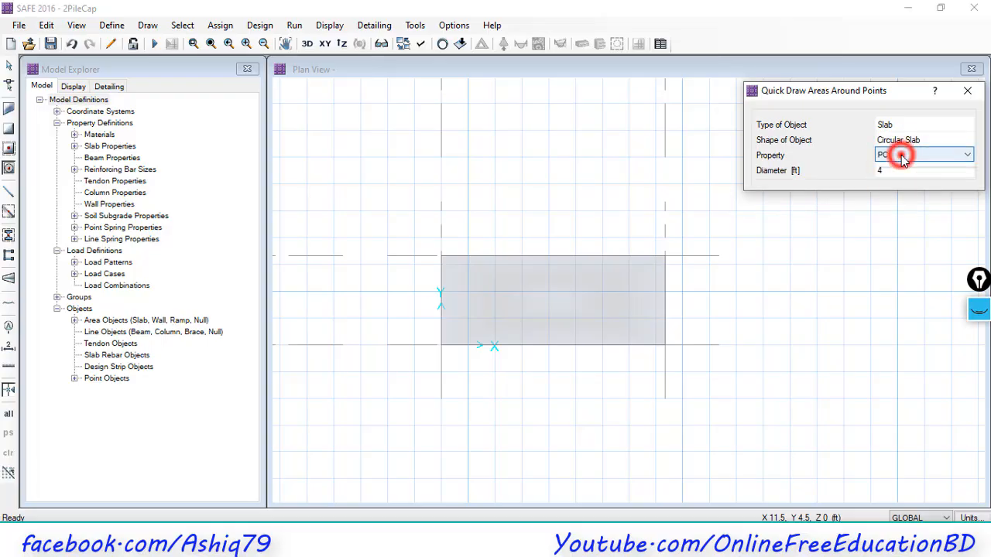
{"action": "left_click", "coordinate": [898, 155]}
{"action": "left_click", "coordinate": [898, 194]}
{"action": "left_click", "coordinate": [895, 170]}
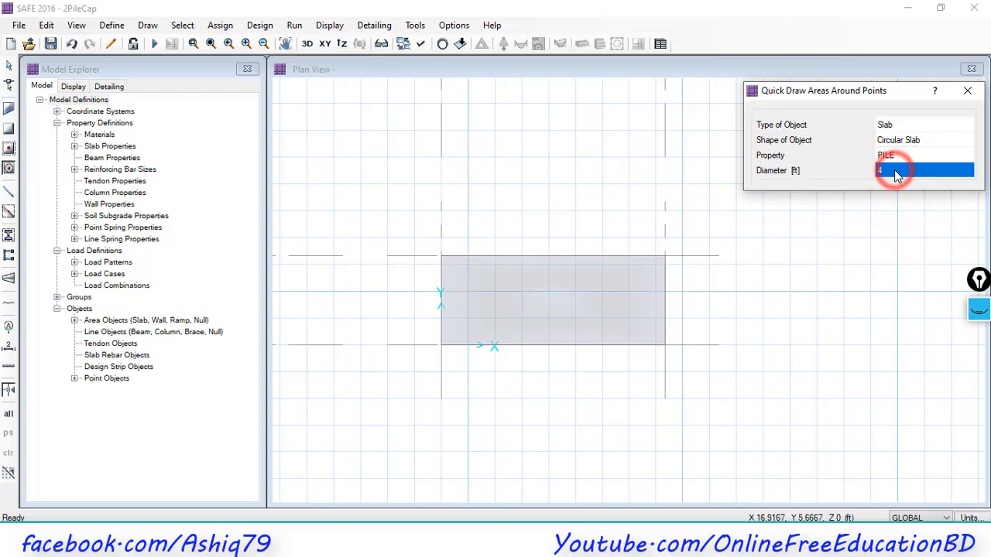
{"action": "left_click", "coordinate": [895, 168]}
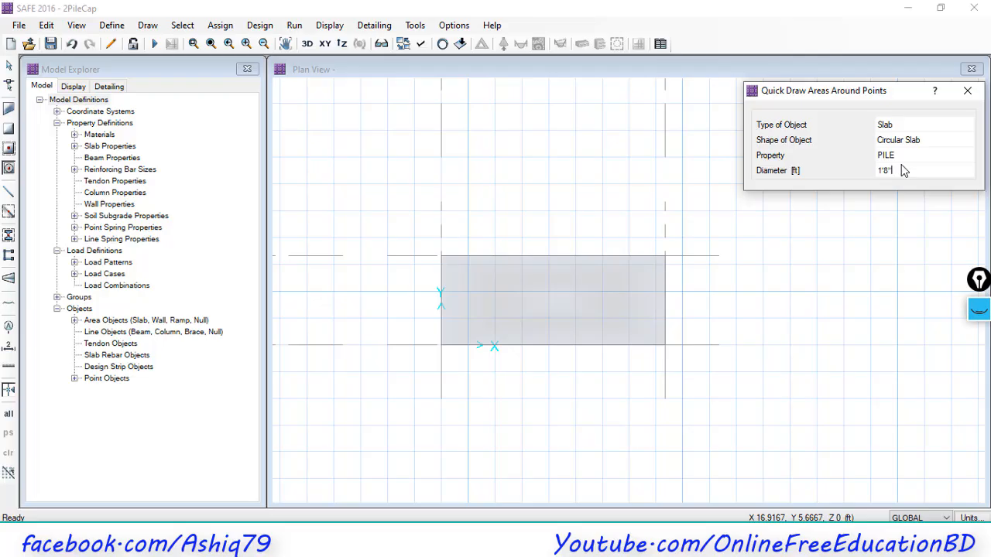
{"action": "left_click", "coordinate": [901, 165]}
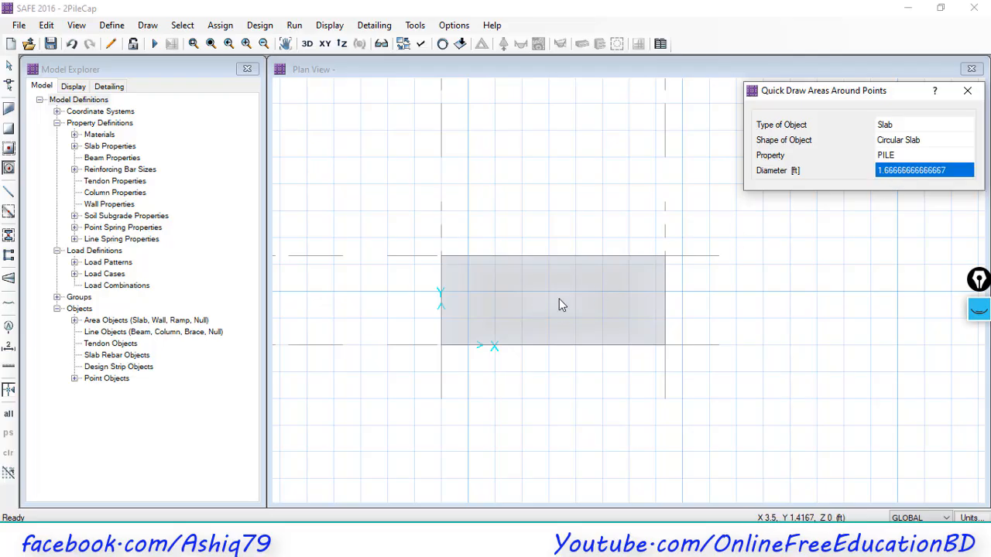
{"action": "left_click", "coordinate": [903, 126]}
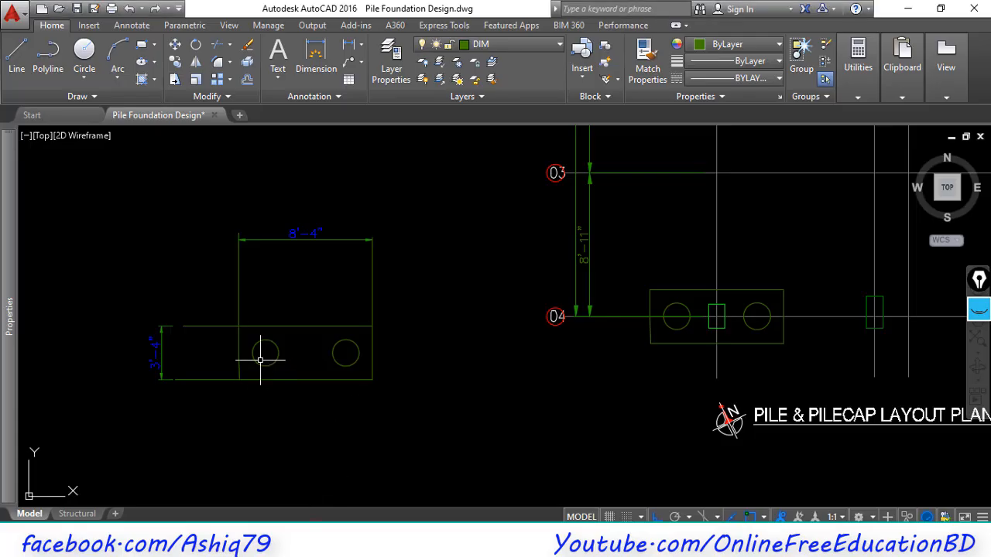
Step: In AutoCAD, dimension the horizontal and vertical distances from the pile cap's lower-left corner to the left pile's centre
{"action": "scroll", "coordinate": [260, 360], "scroll_direction": "up", "scroll_amount": 4}
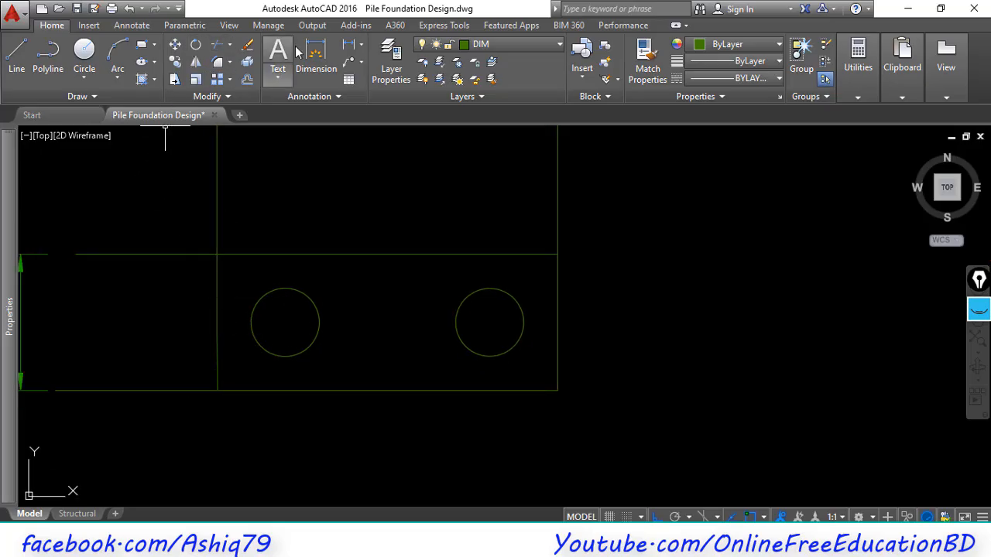
{"action": "left_click", "coordinate": [348, 44]}
{"action": "left_click", "coordinate": [217, 391]}
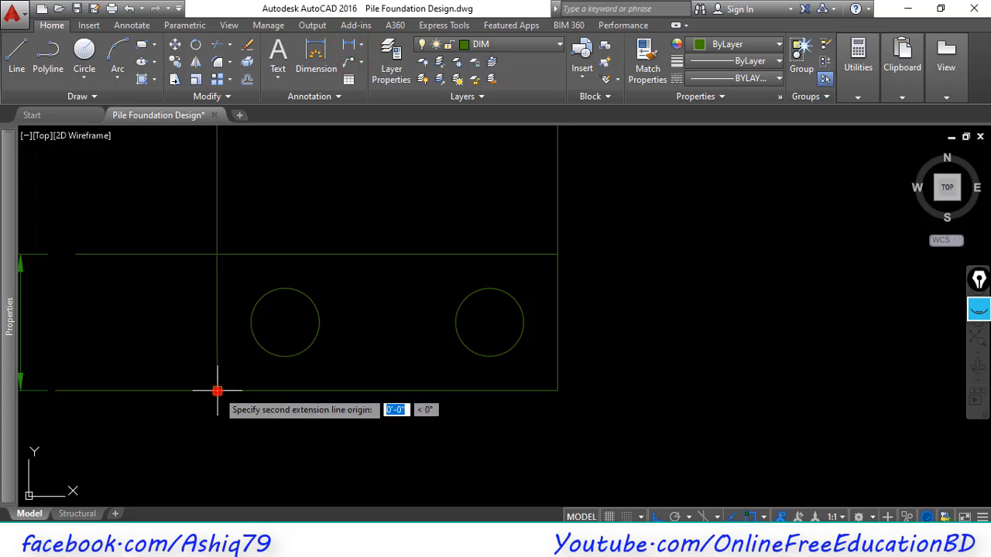
{"action": "left_click", "coordinate": [285, 324]}
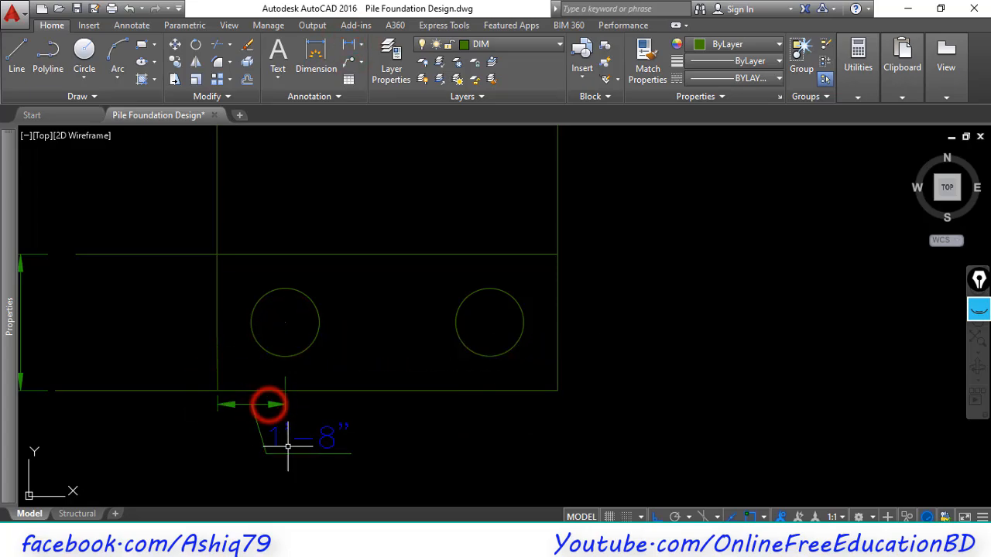
{"action": "left_click", "coordinate": [271, 405]}
{"action": "key", "text": "Return"}
{"action": "left_click", "coordinate": [218, 391]}
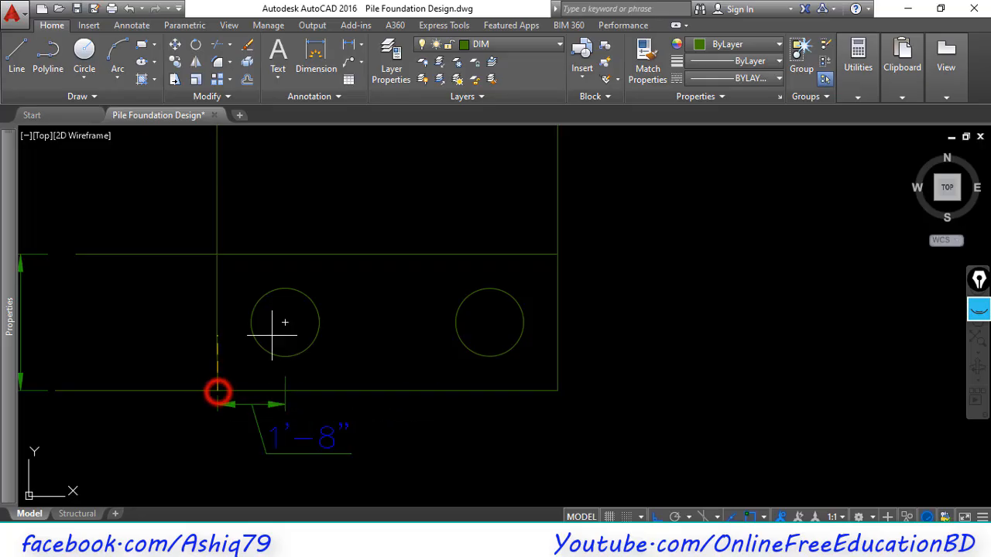
{"action": "left_click", "coordinate": [284, 324]}
{"action": "left_click", "coordinate": [182, 335]}
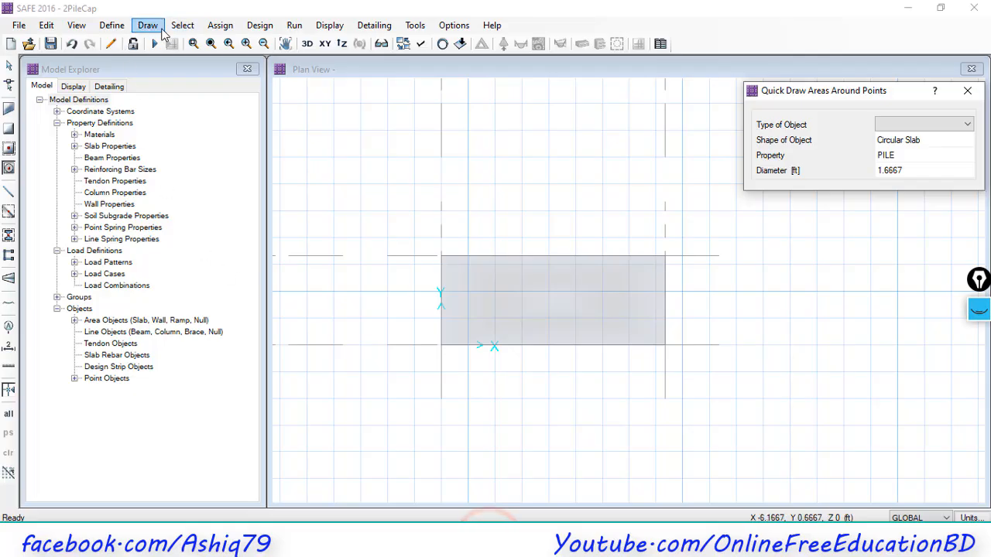
Step: In SAFE, draw a point offset 1'8" in X and 1'8" in Y from grid point A 1 for the left pile centre
{"action": "left_click", "coordinate": [147, 25]}
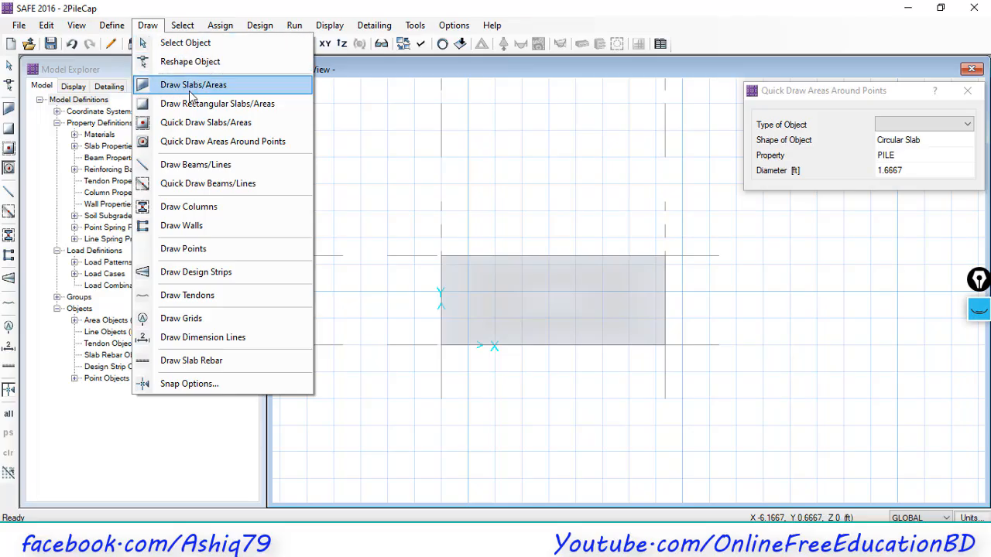
{"action": "left_click", "coordinate": [193, 250]}
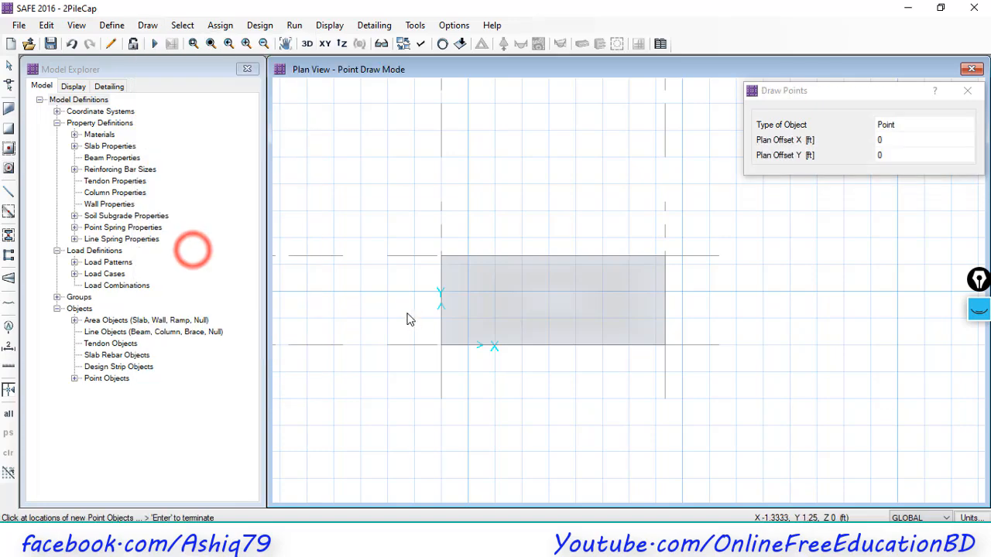
{"action": "left_click", "coordinate": [904, 142]}
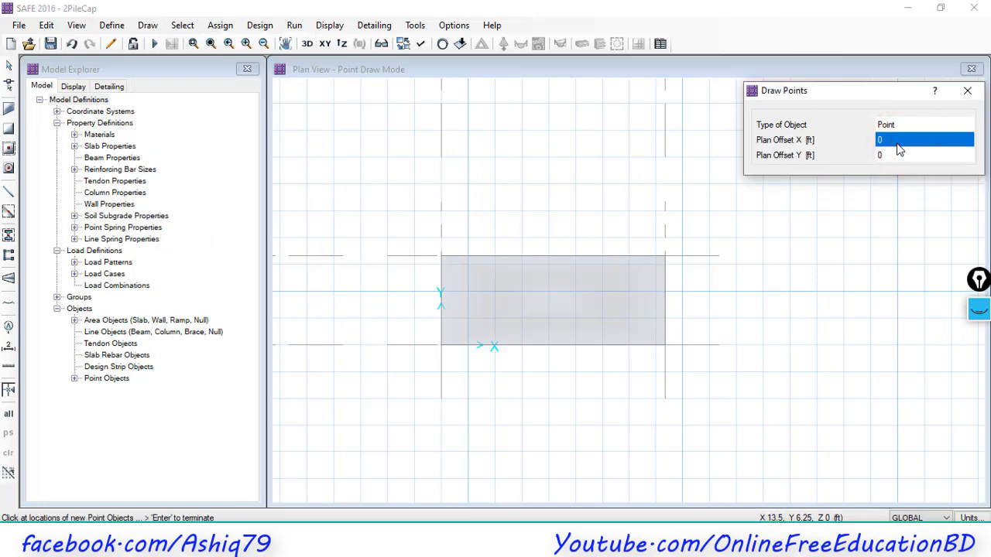
{"action": "type", "text": "1'8\""}
{"action": "left_click", "coordinate": [905, 153]}
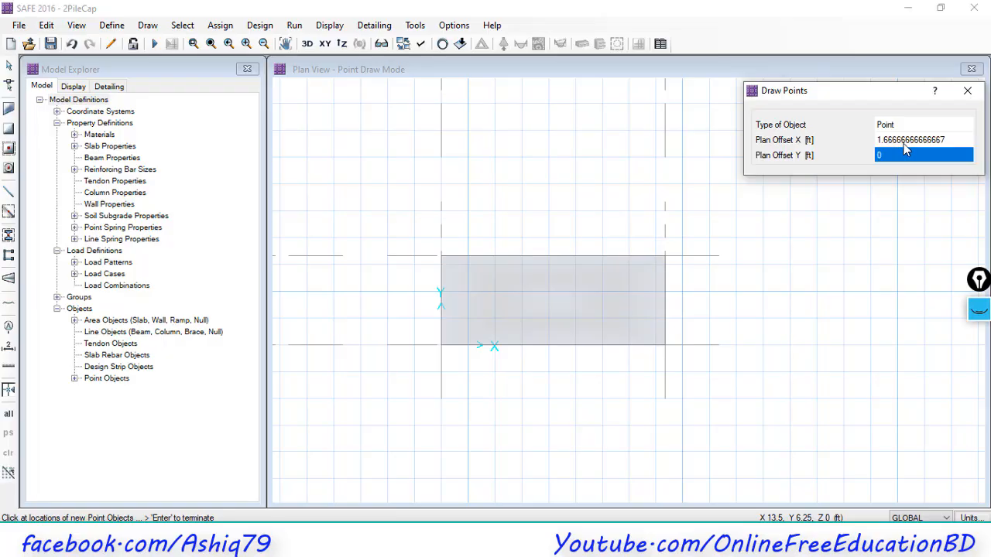
{"action": "type", "text": "1"}
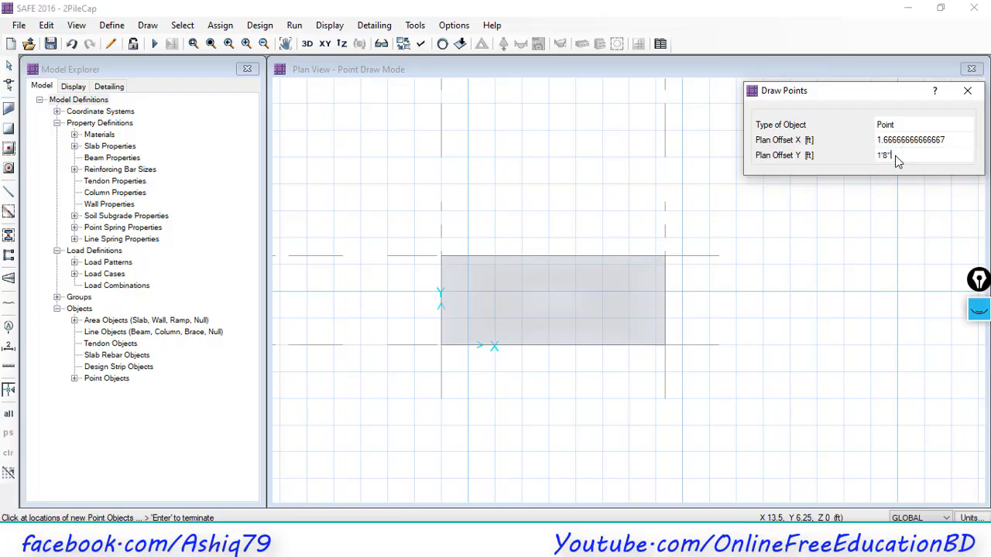
{"action": "type", "text": "'8\""}
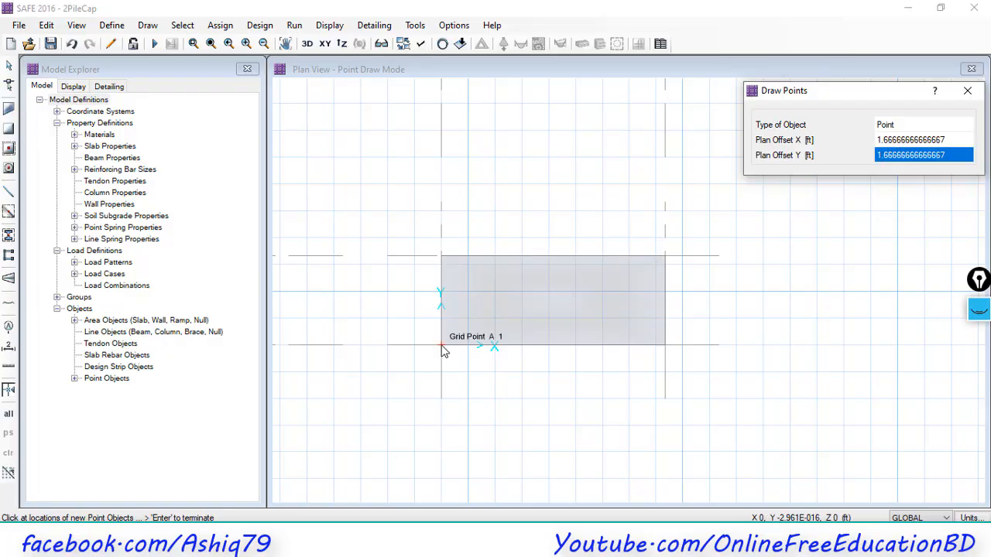
{"action": "left_click", "coordinate": [441, 345]}
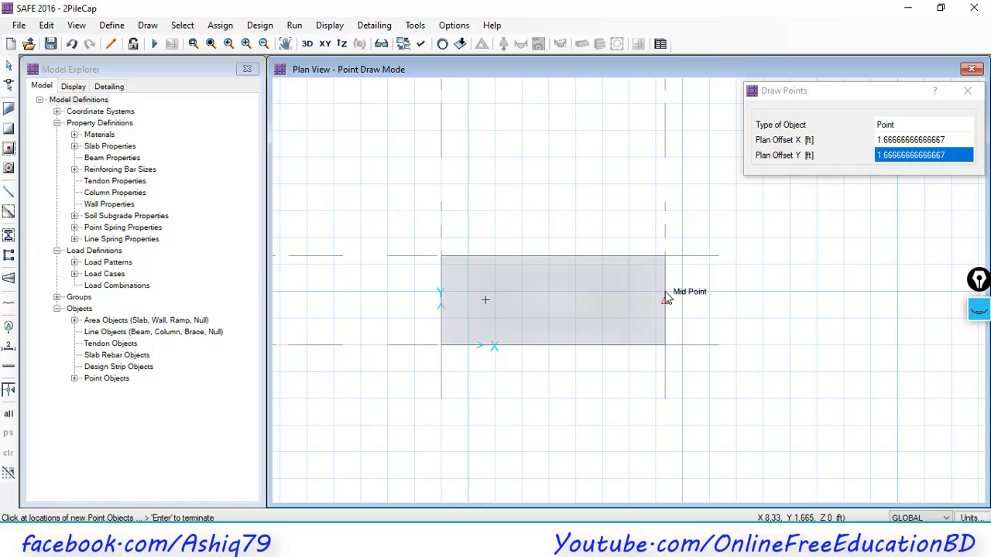
Step: Draw the right pile's centre point at plan offsets X 5 ft and Y 0 from the left pile point
{"action": "left_click", "coordinate": [907, 155]}
{"action": "type", "text": "0"}
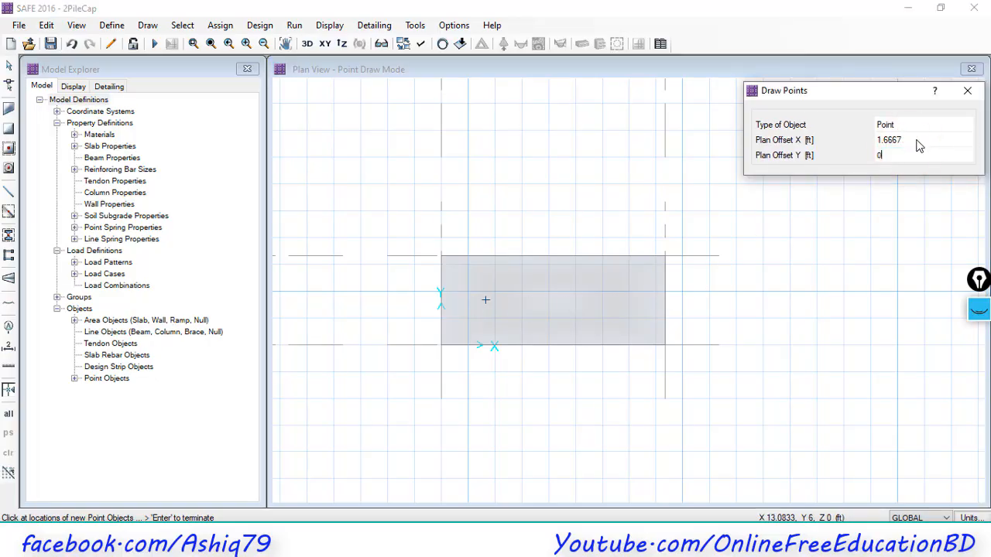
{"action": "left_click", "coordinate": [911, 139]}
{"action": "type", "text": "5"}
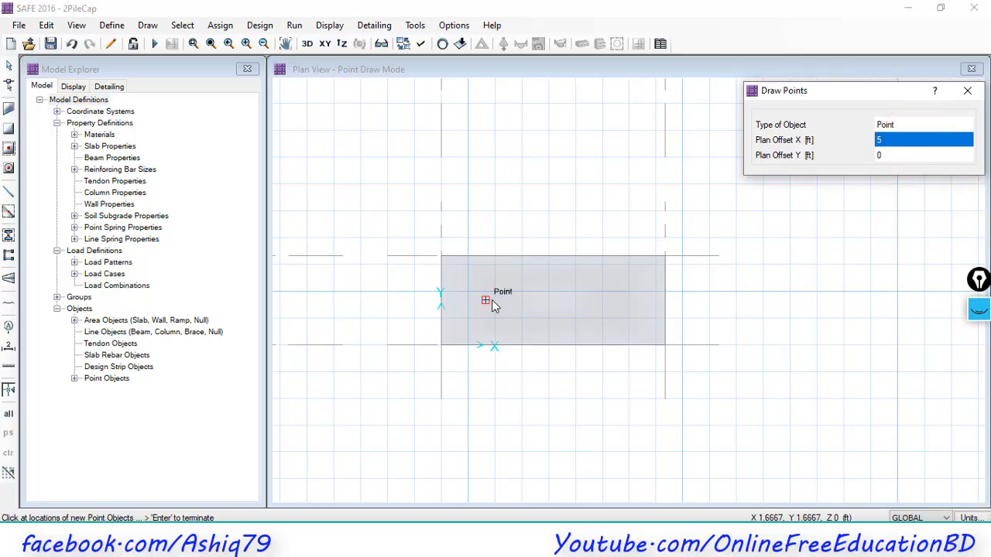
{"action": "left_click", "coordinate": [486, 299]}
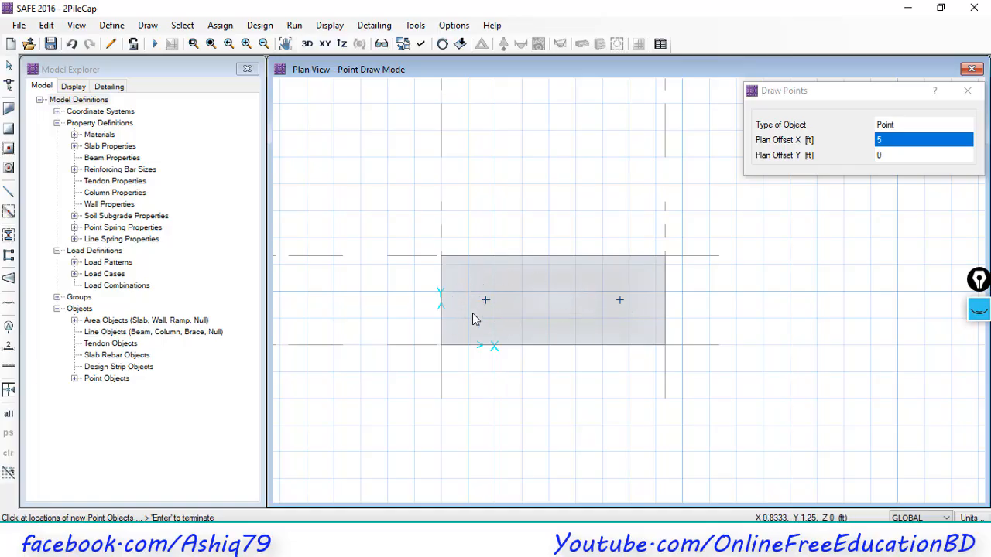
Step: Draw circular PILE slabs with diameter 1.6667 ft around the two pile centre points
{"action": "left_click", "coordinate": [9, 169]}
{"action": "left_click", "coordinate": [915, 140]}
{"action": "left_click", "coordinate": [922, 140]}
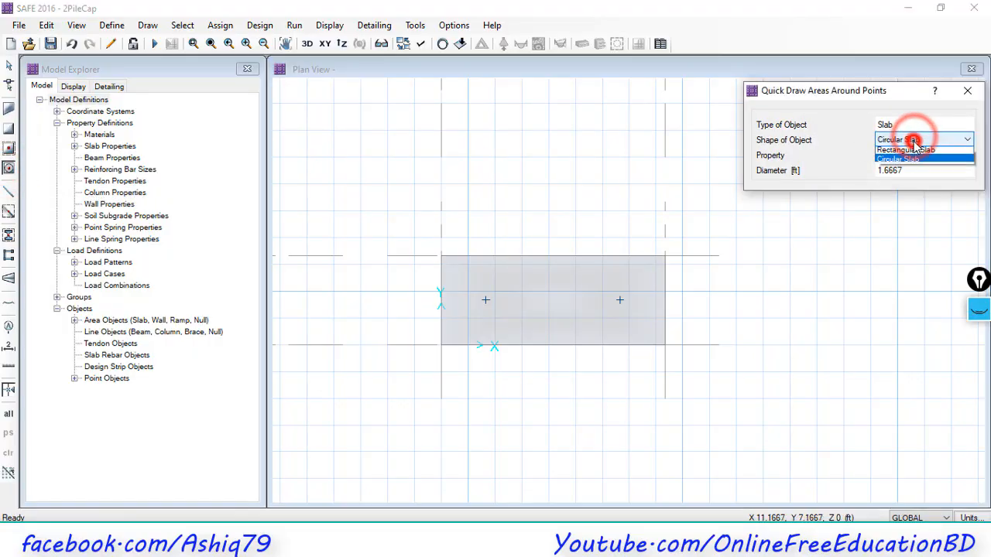
{"action": "left_click", "coordinate": [897, 163]}
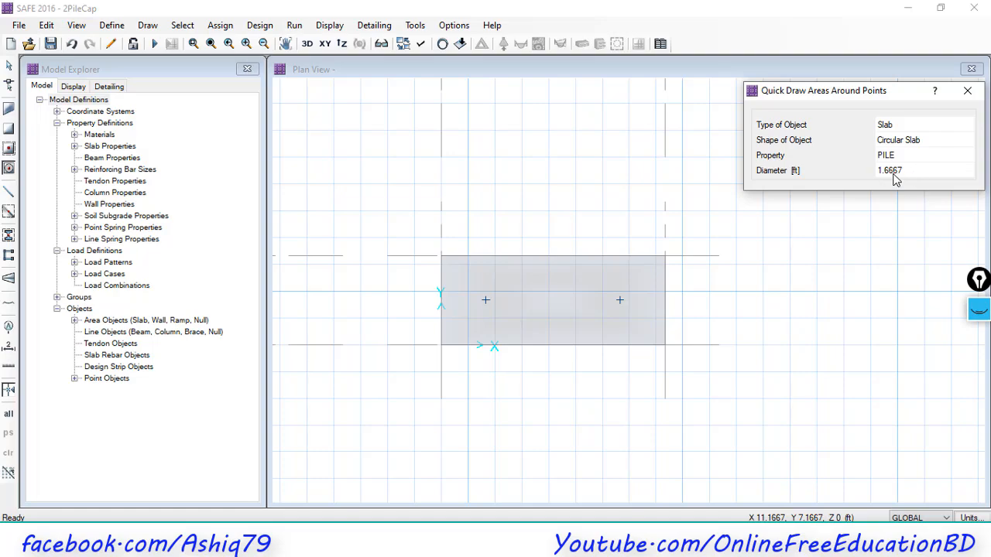
{"action": "left_click", "coordinate": [484, 301]}
{"action": "left_click", "coordinate": [618, 302]}
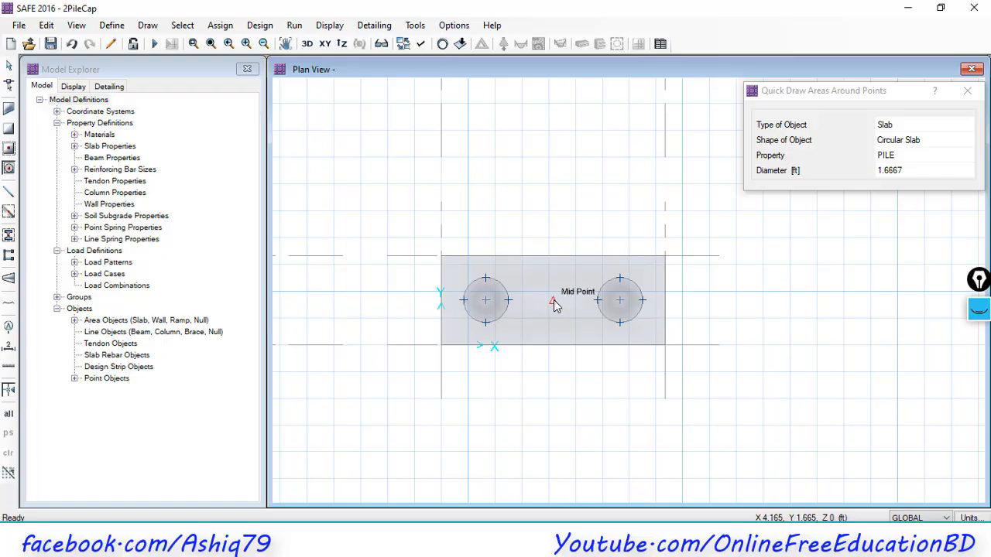
Step: Draw the column's centre point at plan offsets X 2.5 ft and Y 0 from the left pile's centre point
{"action": "left_click", "coordinate": [147, 25]}
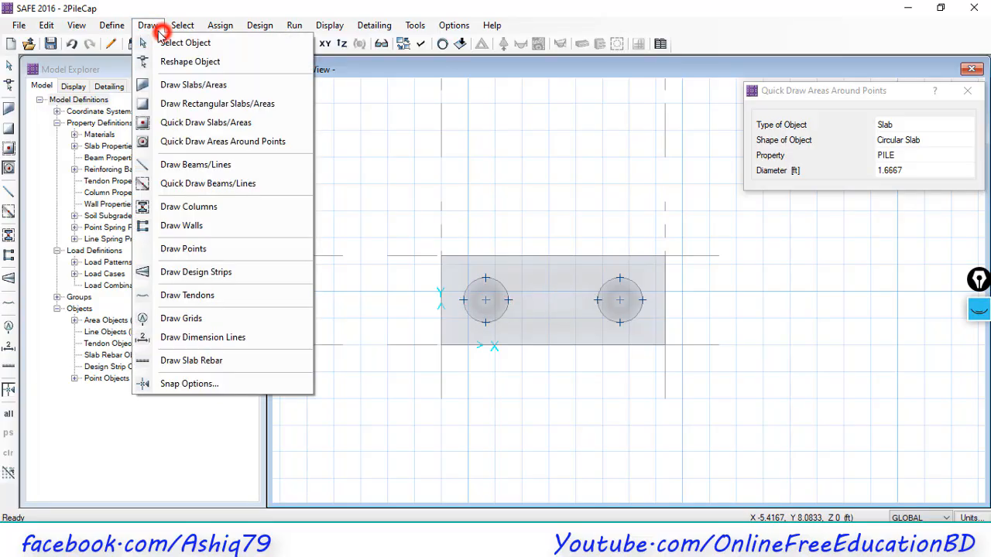
{"action": "left_click", "coordinate": [172, 254]}
{"action": "left_click", "coordinate": [891, 139]}
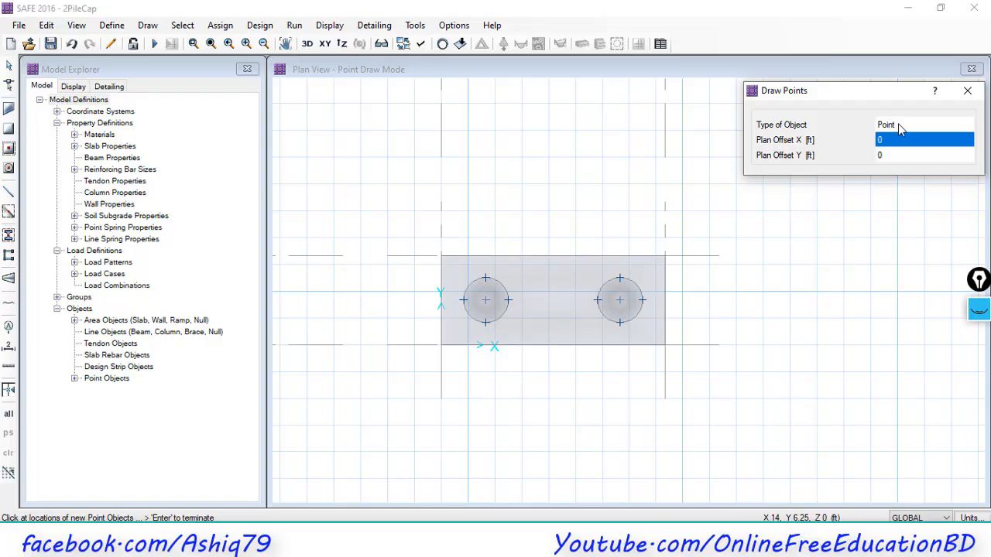
{"action": "type", "text": "2.5"}
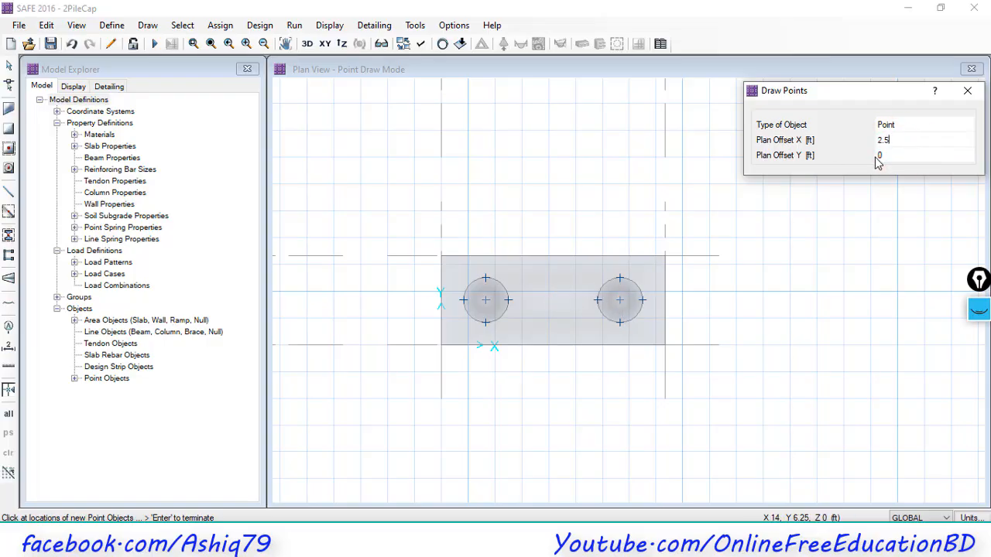
{"action": "left_click", "coordinate": [878, 157]}
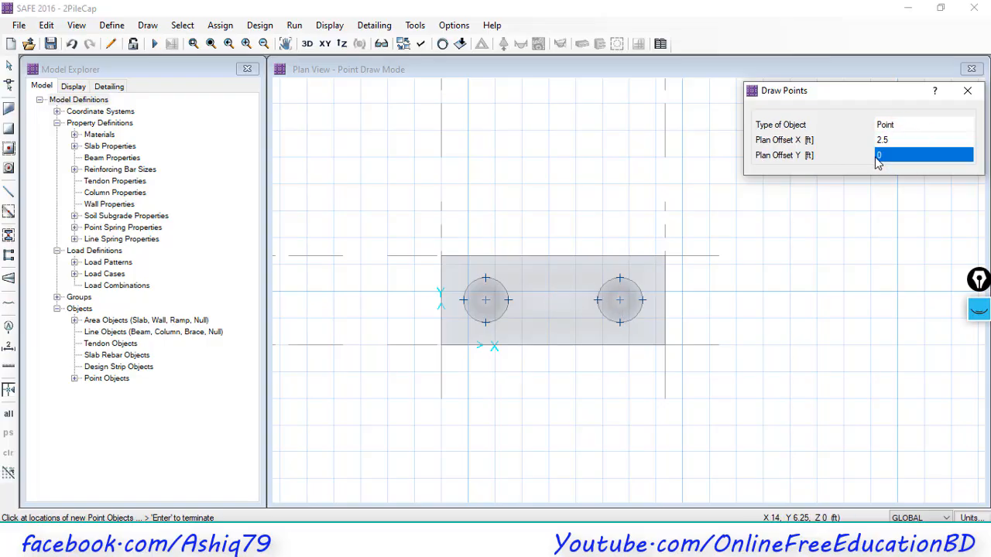
{"action": "left_click", "coordinate": [487, 302]}
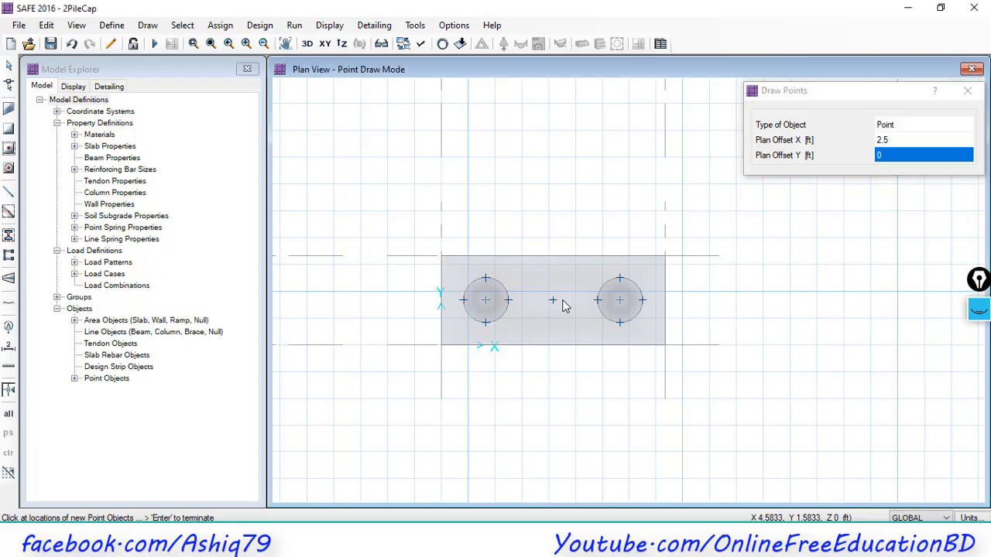
Step: Set up Quick Draw Areas Around Points for a rectangular slab with the COLUMN property
{"action": "left_click", "coordinate": [9, 168]}
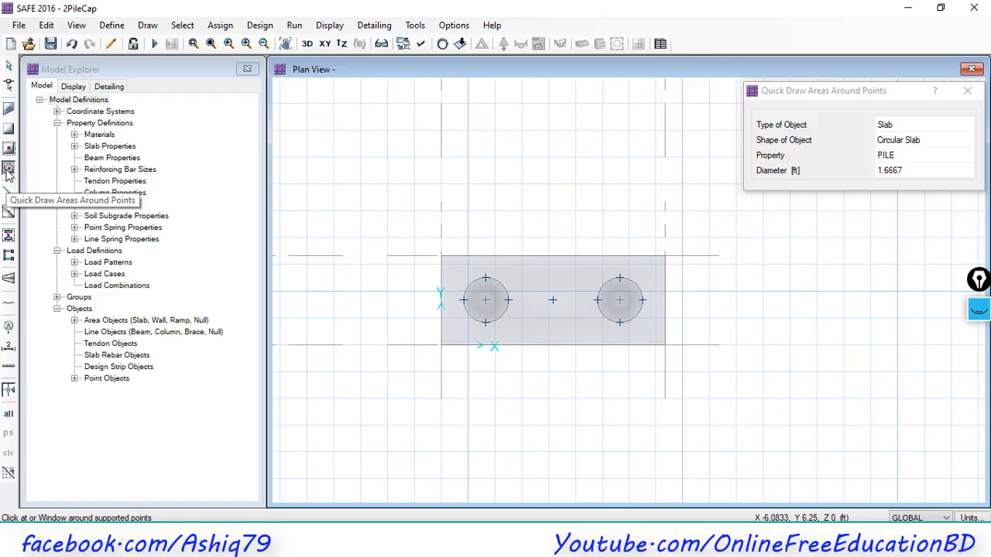
{"action": "left_click", "coordinate": [929, 139]}
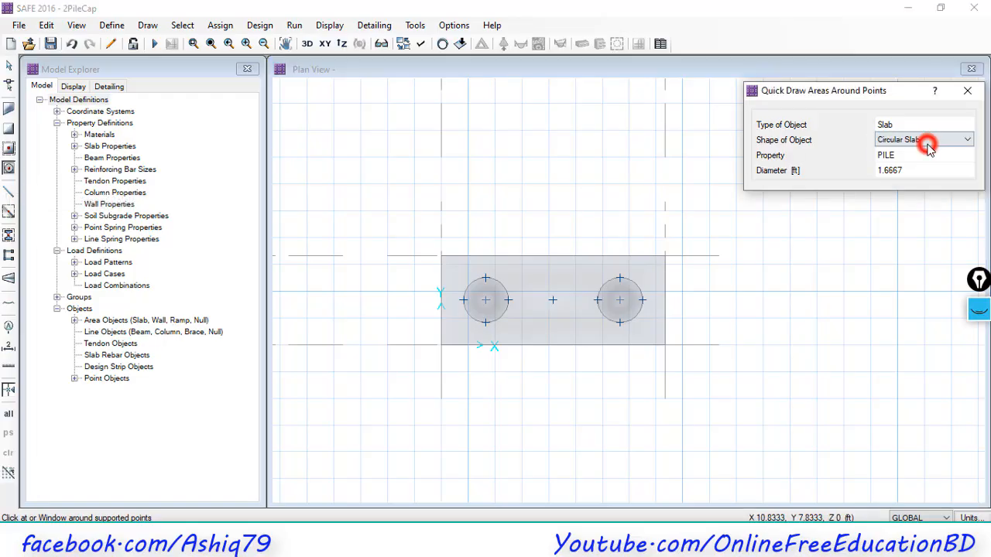
{"action": "left_click", "coordinate": [902, 153]}
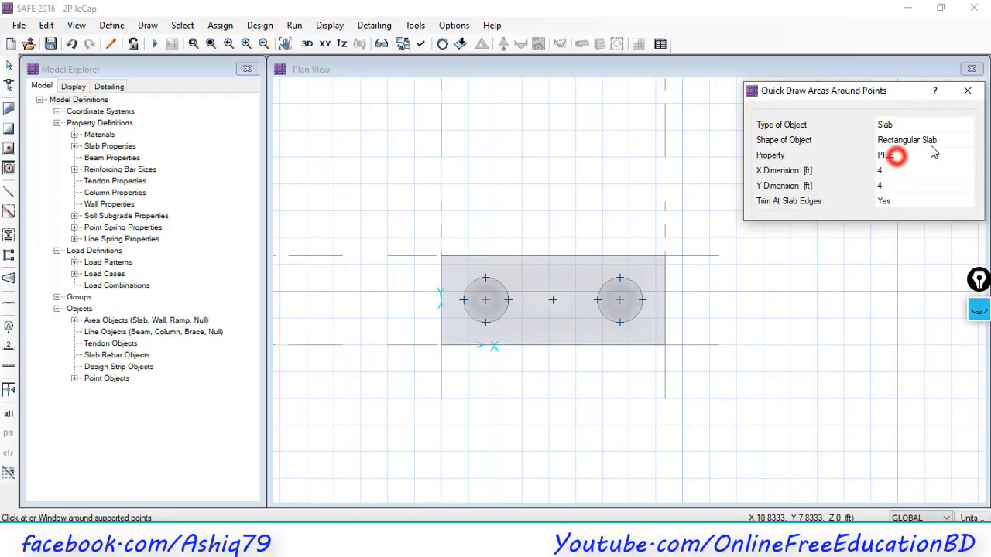
{"action": "left_click", "coordinate": [907, 154]}
{"action": "left_click", "coordinate": [894, 167]}
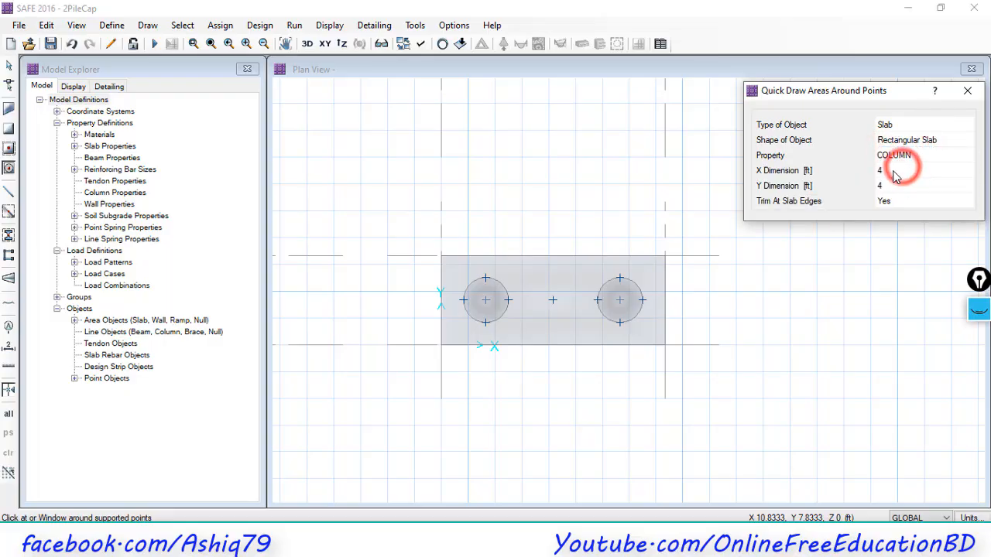
Step: Switch to AutoCAD and examine the column at the two-pile cap on grid 04 in the layout plan
{"action": "left_click", "coordinate": [897, 171]}
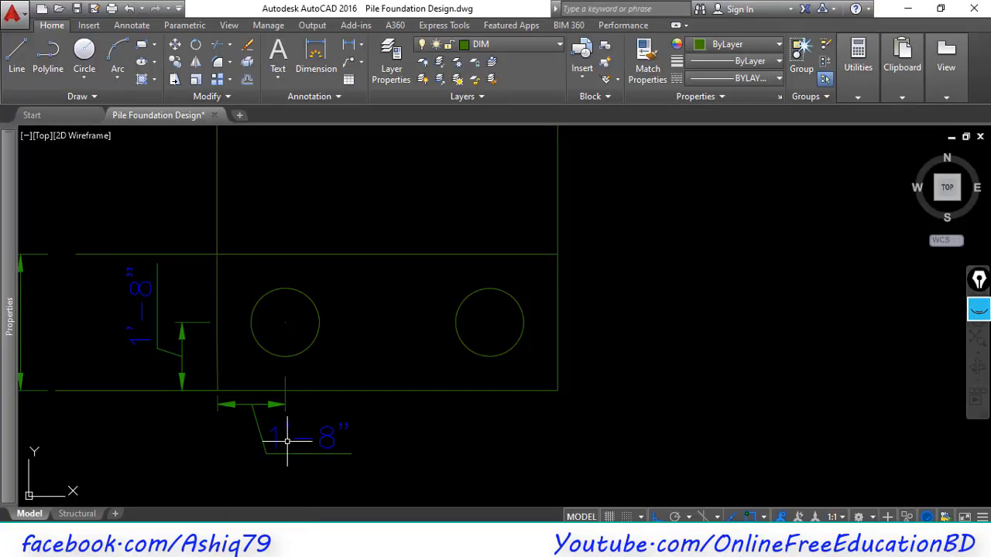
{"action": "scroll", "coordinate": [288, 442], "scroll_direction": "down", "scroll_amount": 3}
{"action": "scroll", "coordinate": [237, 347], "scroll_direction": "up", "scroll_amount": 5}
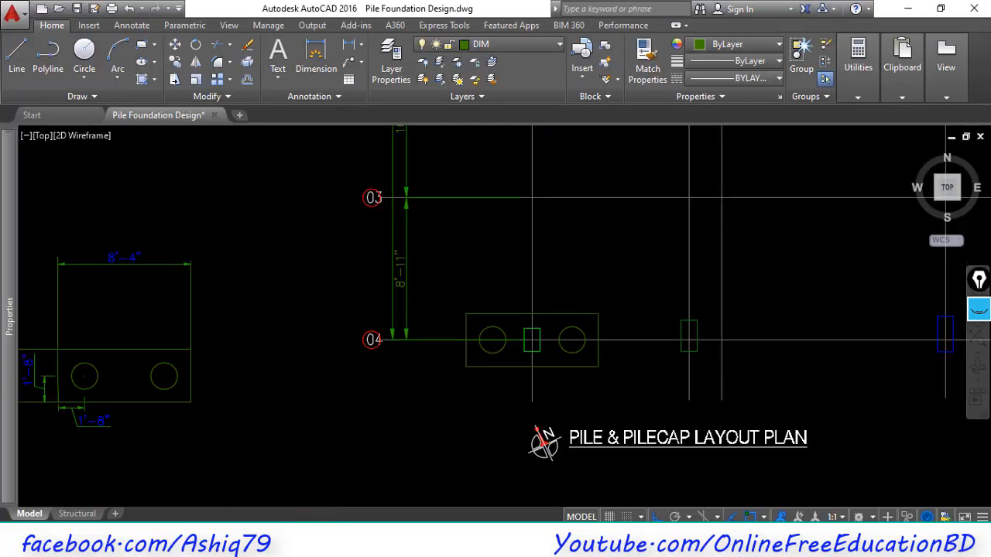
{"action": "scroll", "coordinate": [431, 380], "scroll_direction": "up", "scroll_amount": 2}
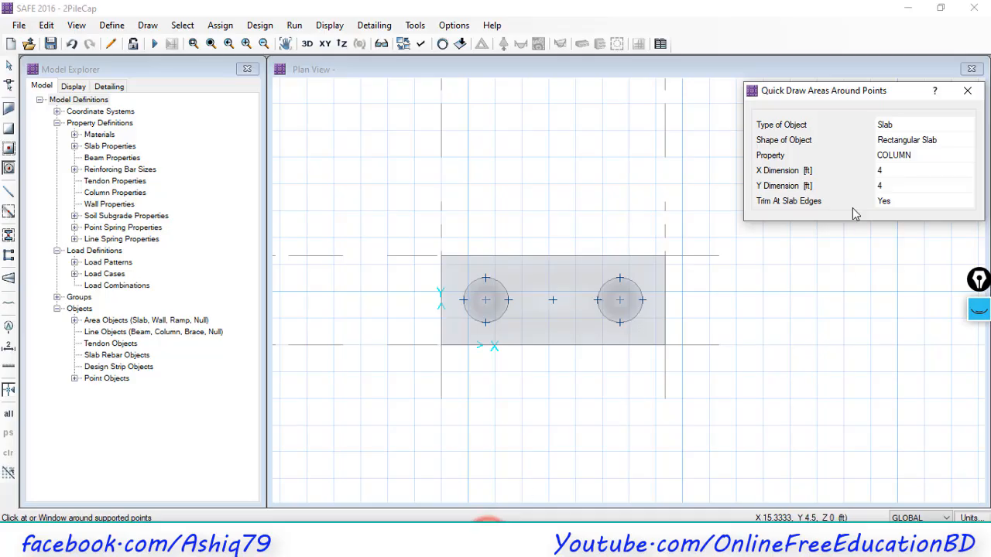
Step: Back in SAFE, draw the column slab 1 ft in X by 1.5 ft in Y around the cap's middle point and save the model
{"action": "left_click", "coordinate": [883, 172]}
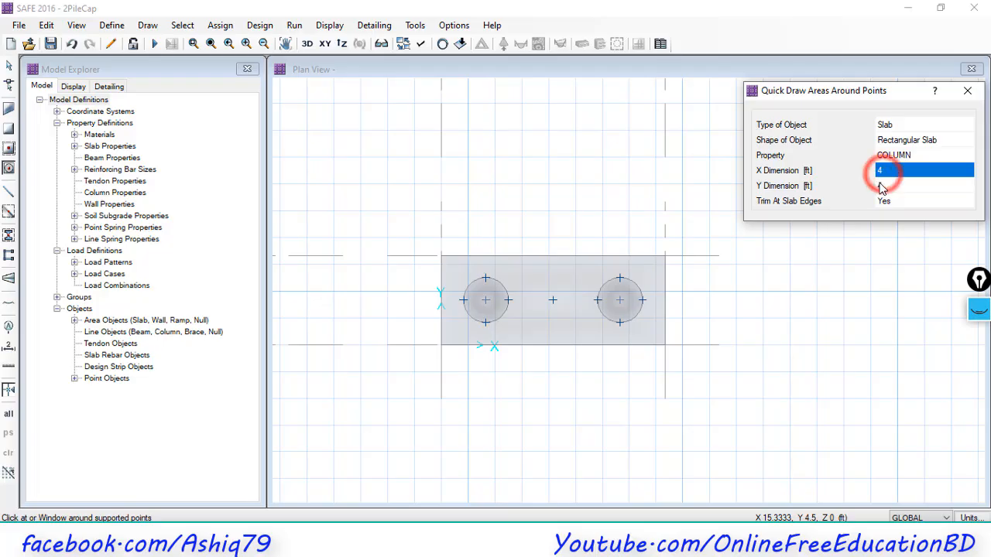
{"action": "type", "text": "1"}
{"action": "left_click", "coordinate": [888, 186]}
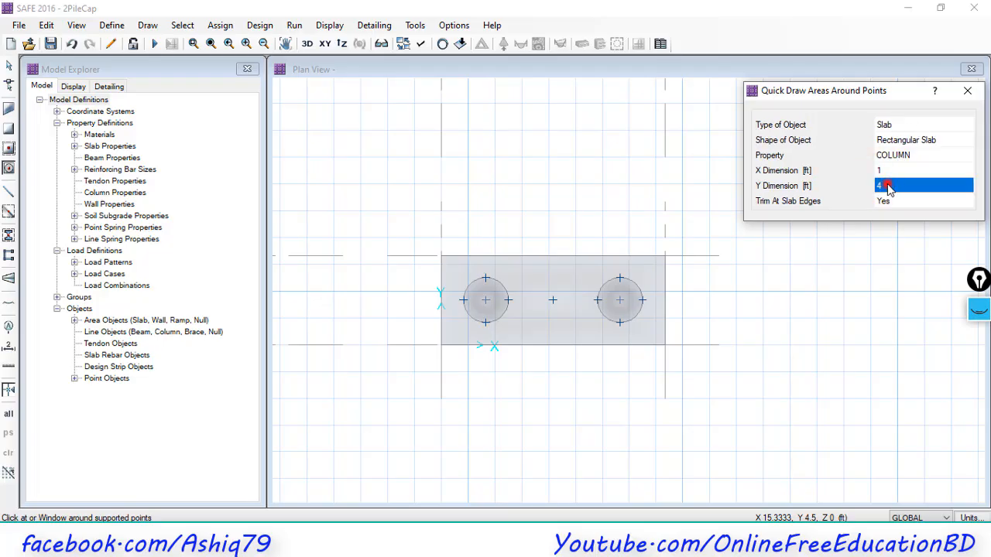
{"action": "type", "text": "1.5"}
{"action": "key", "text": "Return"}
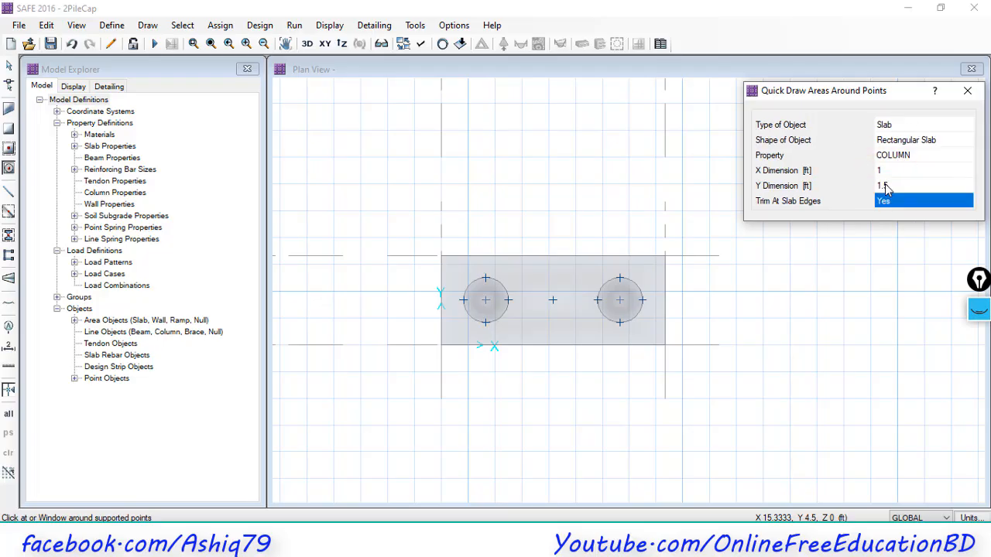
{"action": "left_click", "coordinate": [552, 300]}
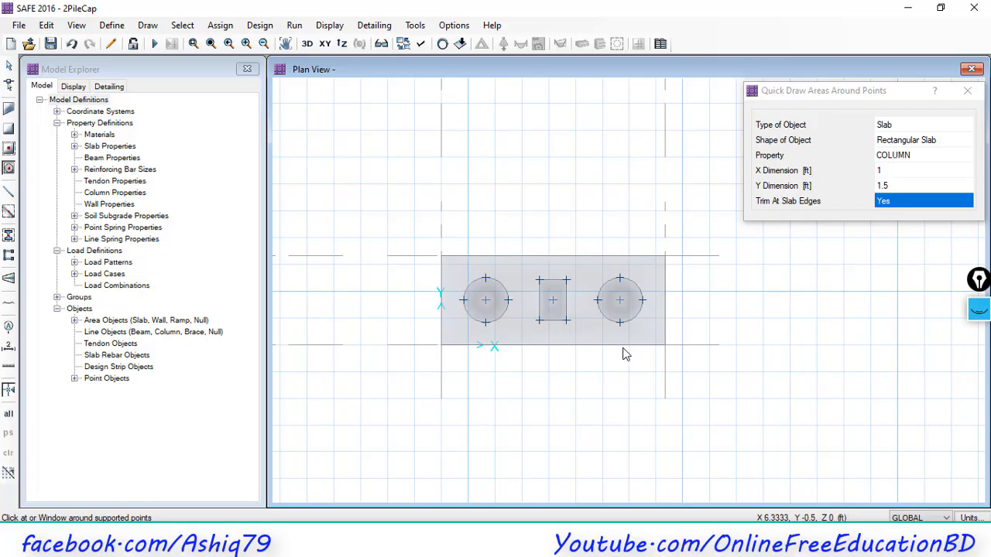
{"action": "key", "text": "Escape"}
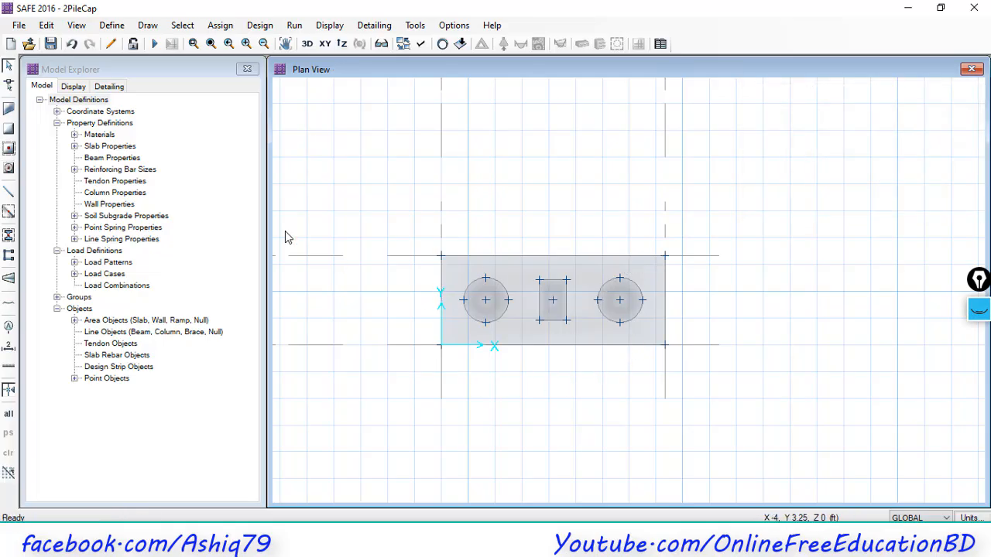
{"action": "left_click", "coordinate": [51, 43]}
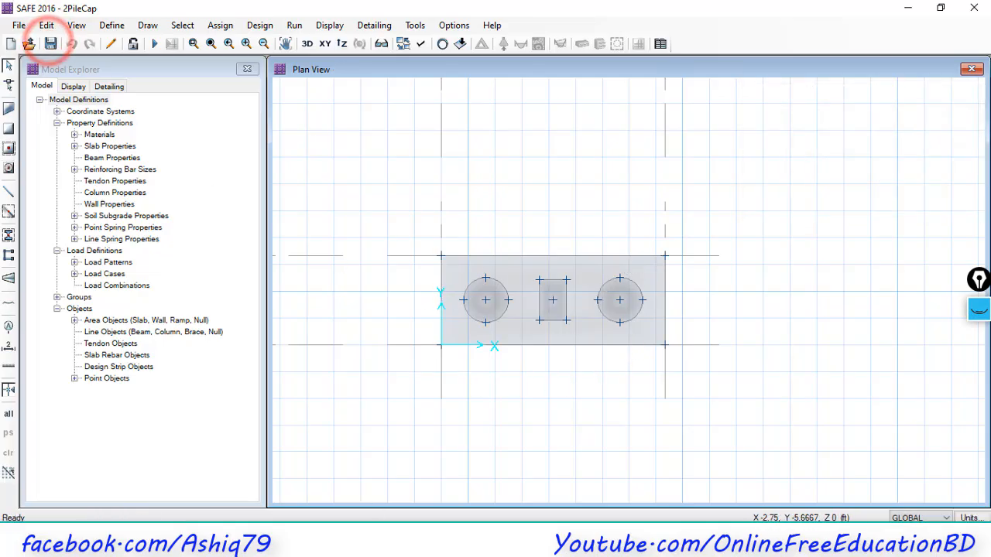
Step: In the Excel steps sheet, fill the "Draw PileCap, Pile & Column" row with the light yellow used on the rows above
{"action": "left_click", "coordinate": [326, 496]}
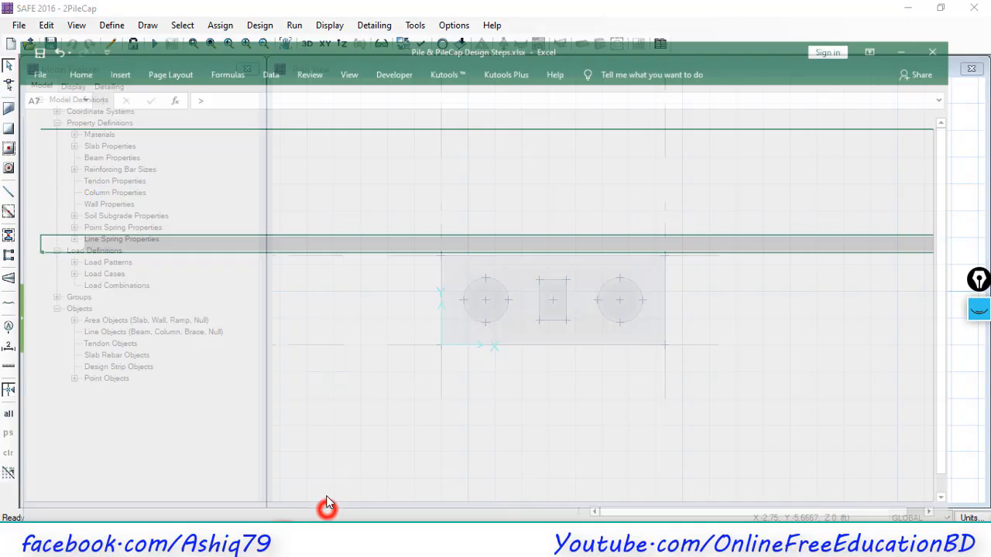
{"action": "left_click", "coordinate": [65, 35]}
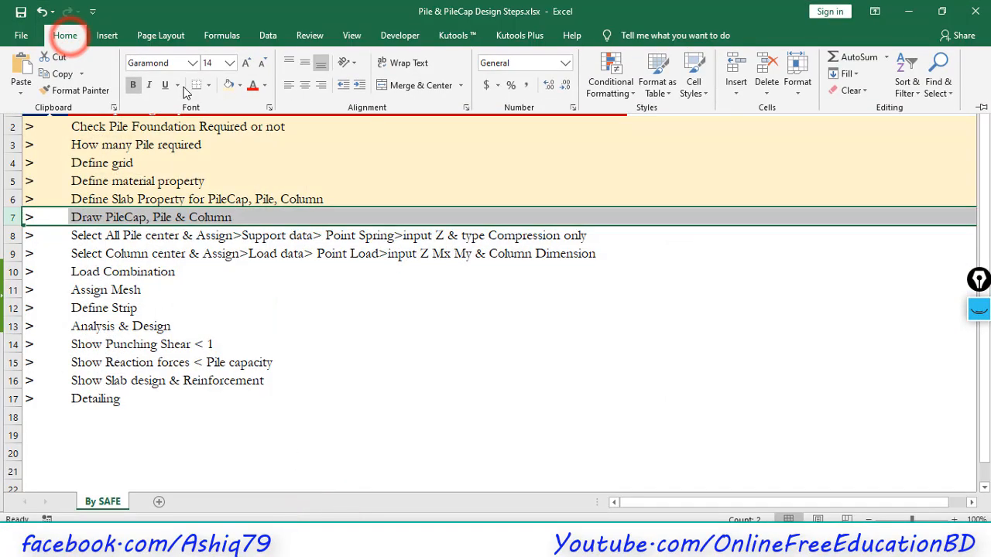
{"action": "left_click", "coordinate": [228, 85]}
{"action": "left_click", "coordinate": [88, 252]}
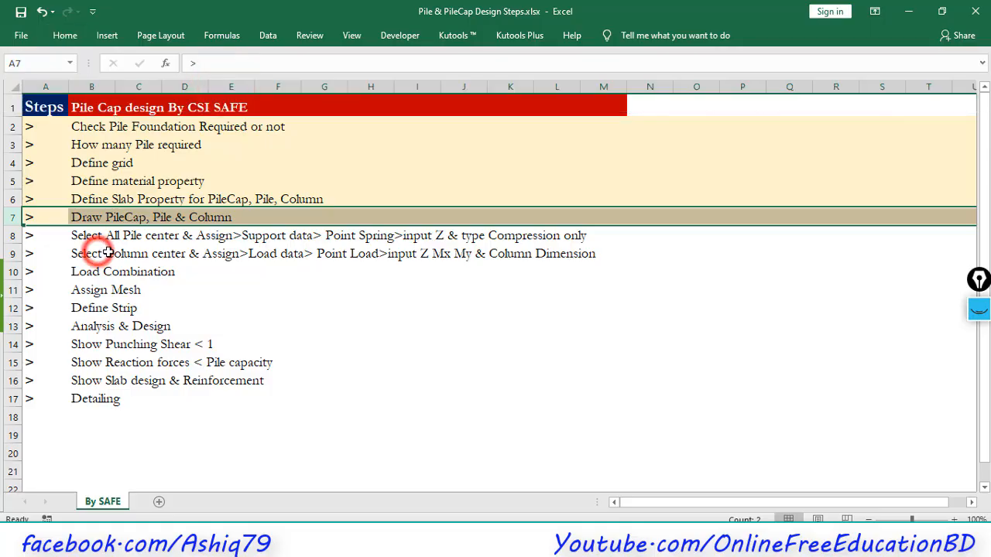
{"action": "left_click", "coordinate": [12, 235]}
{"action": "key", "text": "ctrl+z"}
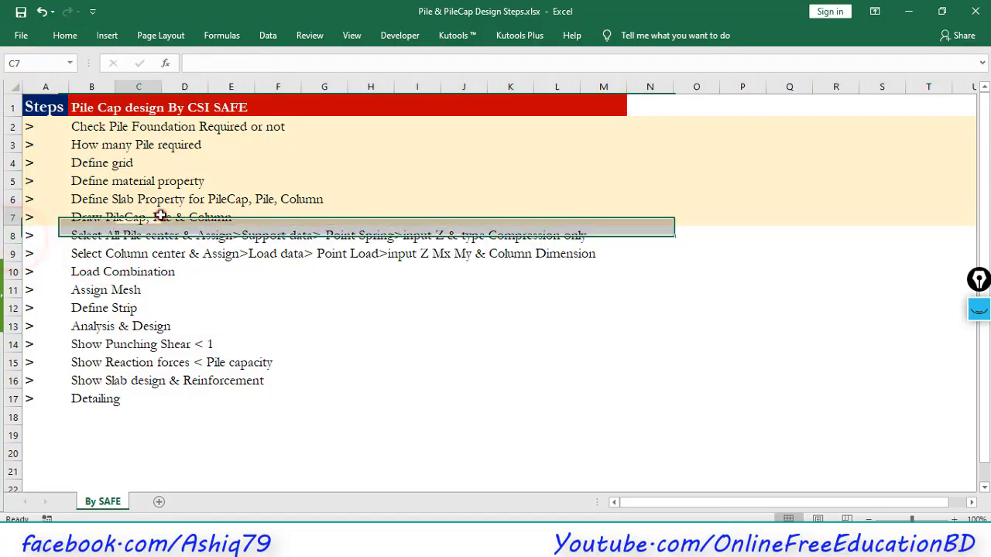
{"action": "left_click", "coordinate": [157, 224]}
{"action": "left_click", "coordinate": [9, 217]}
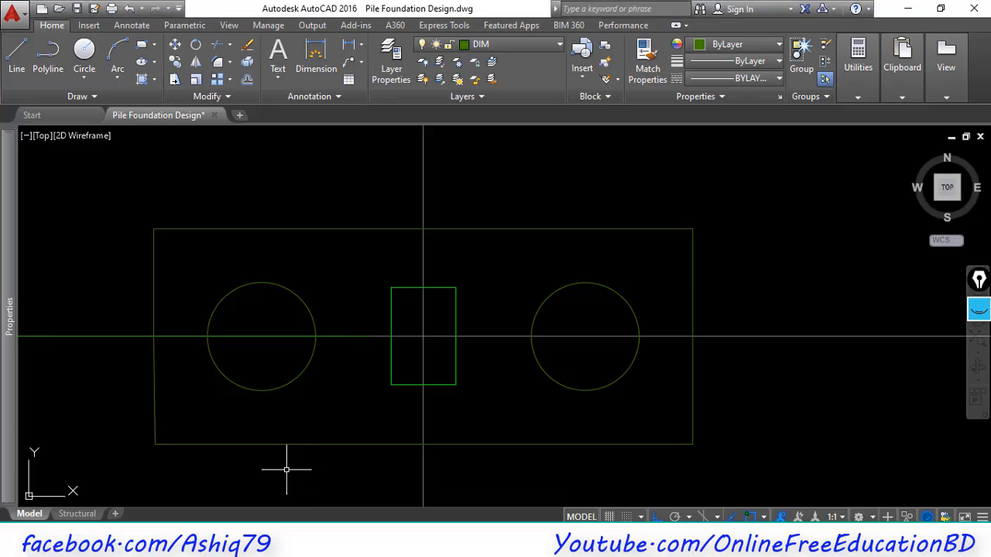
{"action": "scroll", "coordinate": [334, 351], "scroll_direction": "down", "scroll_amount": 4}
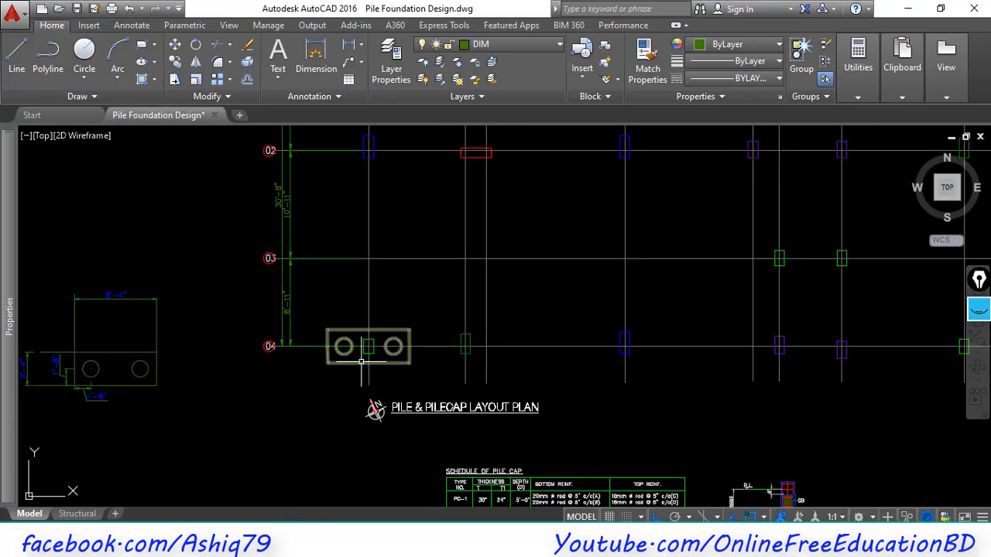
{"action": "scroll", "coordinate": [320, 336], "scroll_direction": "up", "scroll_amount": 5}
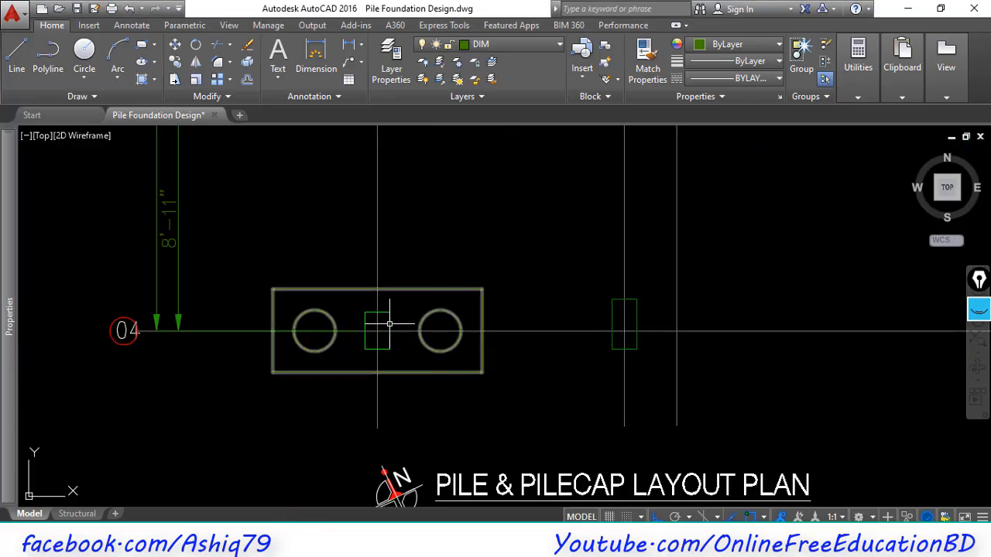
{"action": "scroll", "coordinate": [461, 313], "scroll_direction": "down", "scroll_amount": 3}
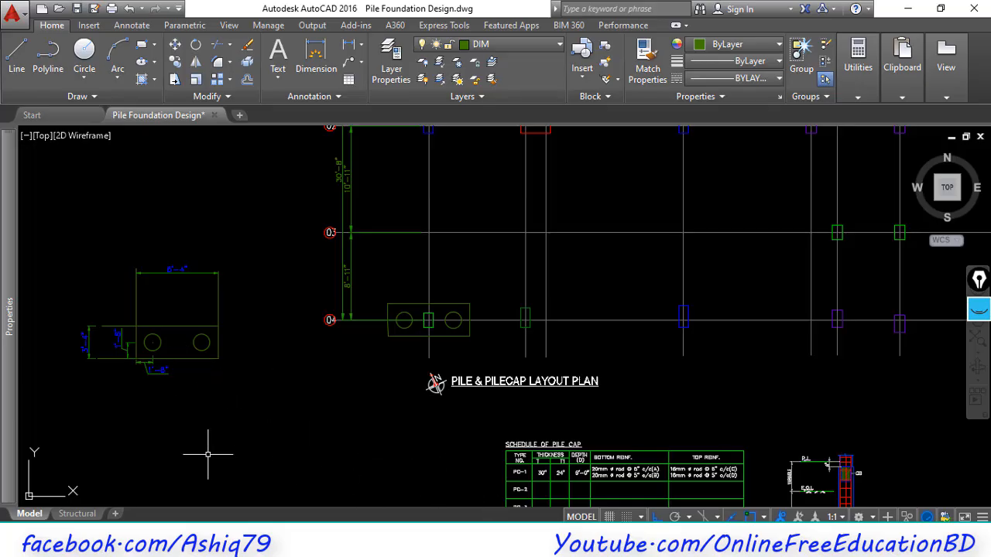
{"action": "middle_click_drag", "start_coordinate": [158, 441], "coordinate": [173, 381]}
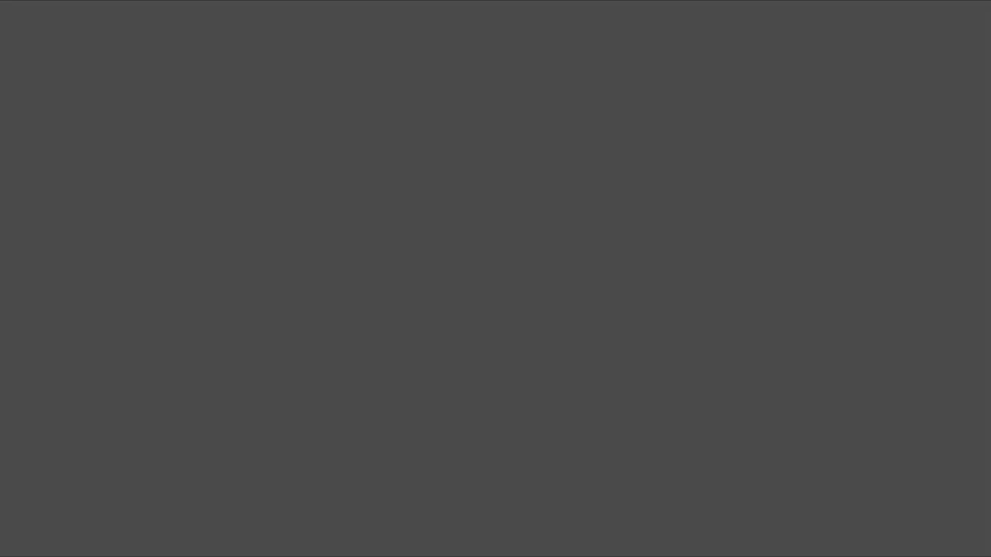